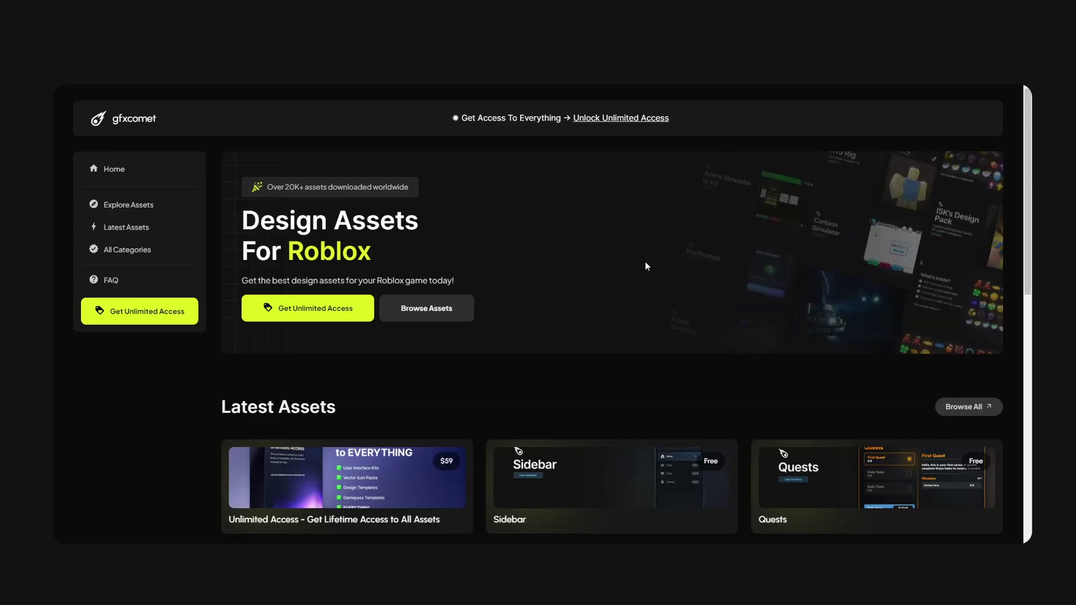
Look through the Latest Assets listed on the gfxcomet homepage
scroll(634, 272, "down", 1)
scroll(703, 301, "down", 5)
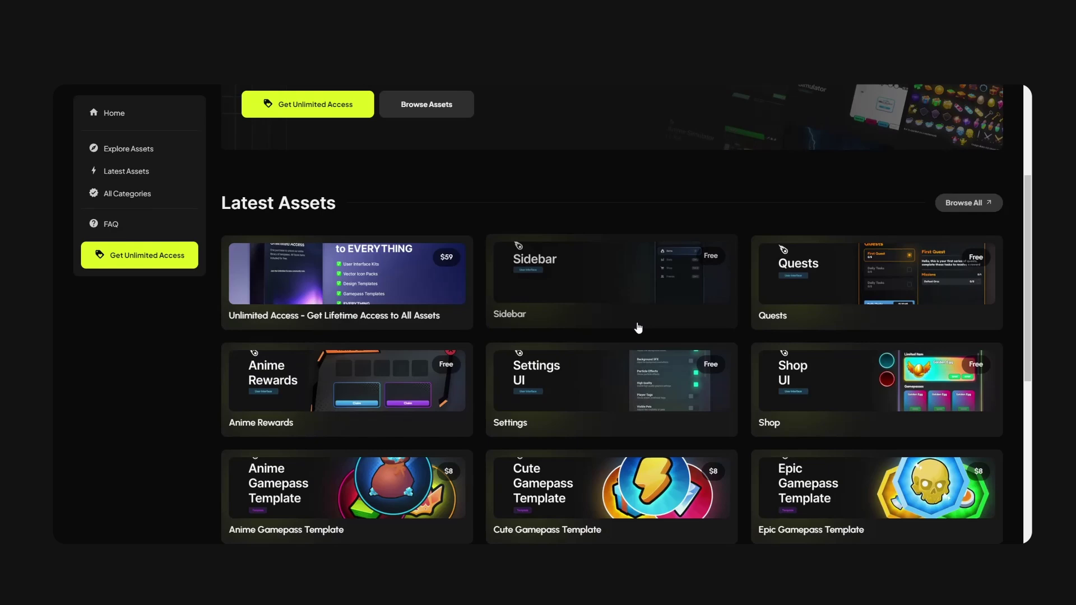
scroll(693, 330, "up", 1)
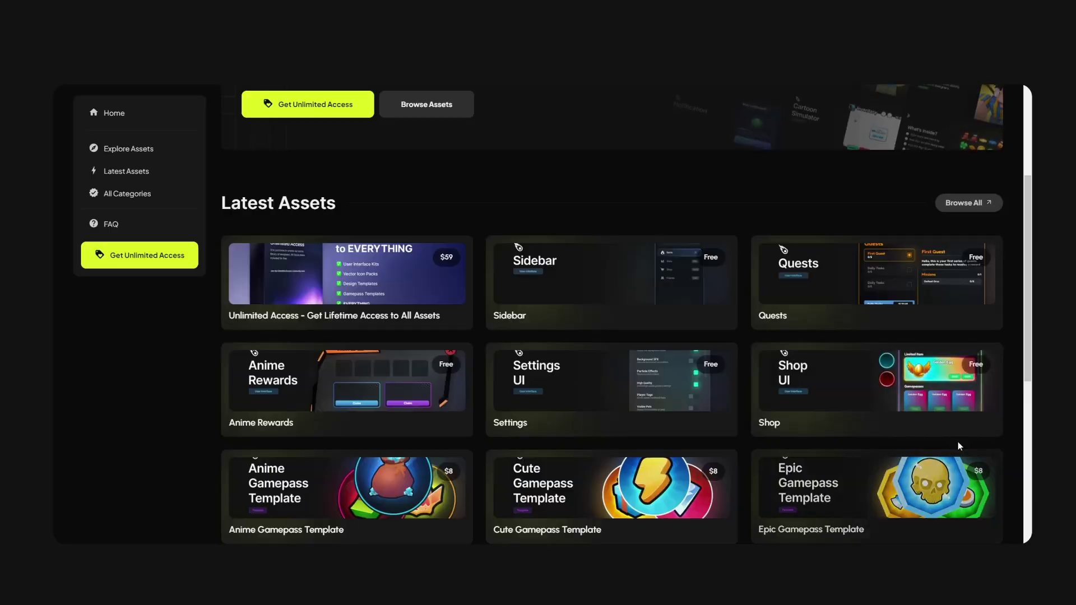
scroll(920, 409, "up", 4)
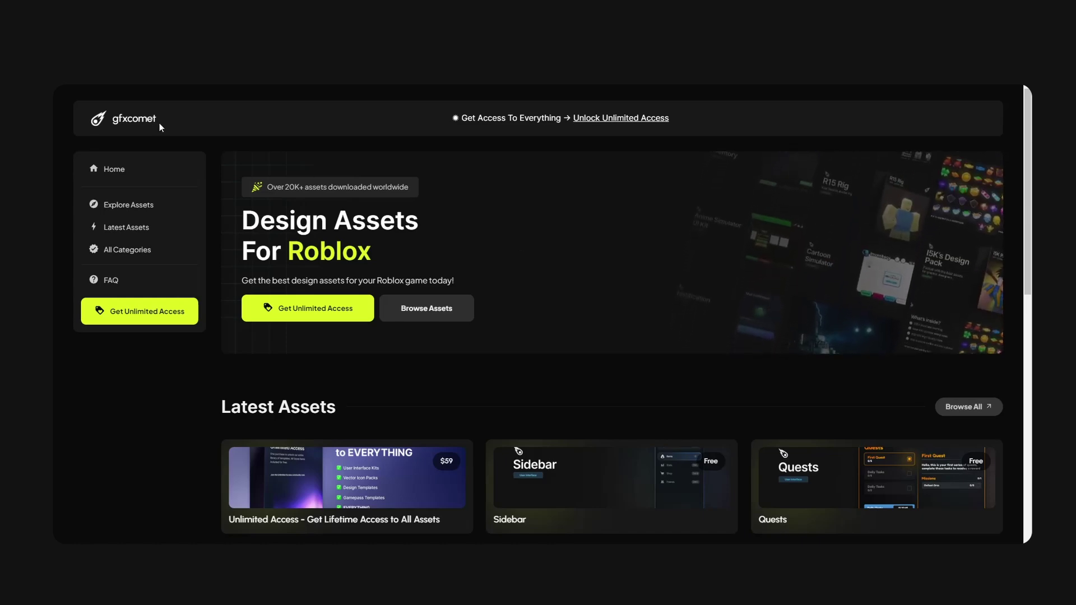
scroll(639, 211, "down", 10)
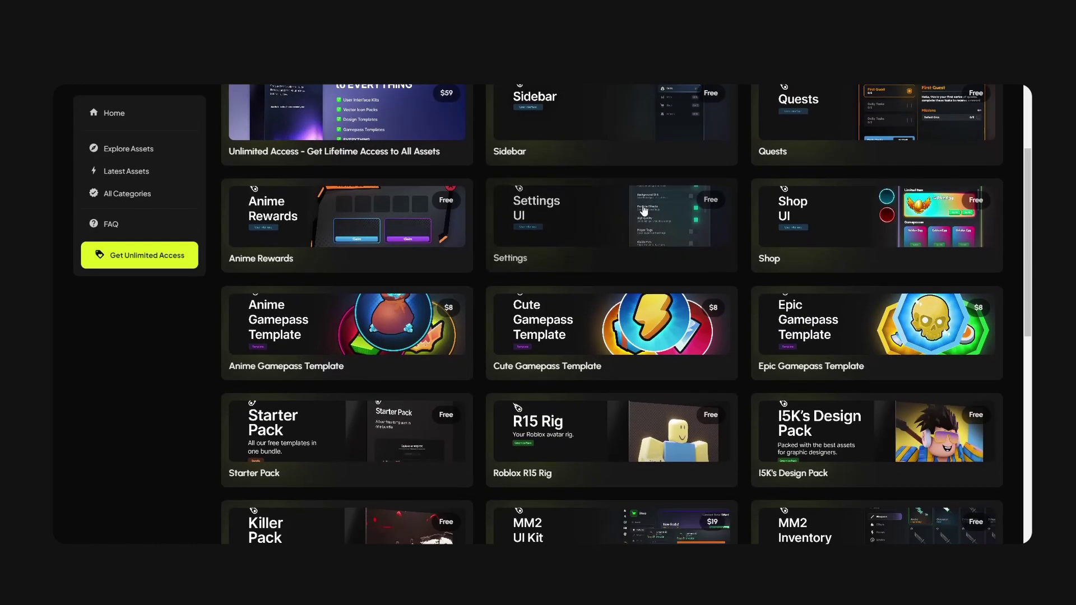
scroll(644, 211, "down", 2)
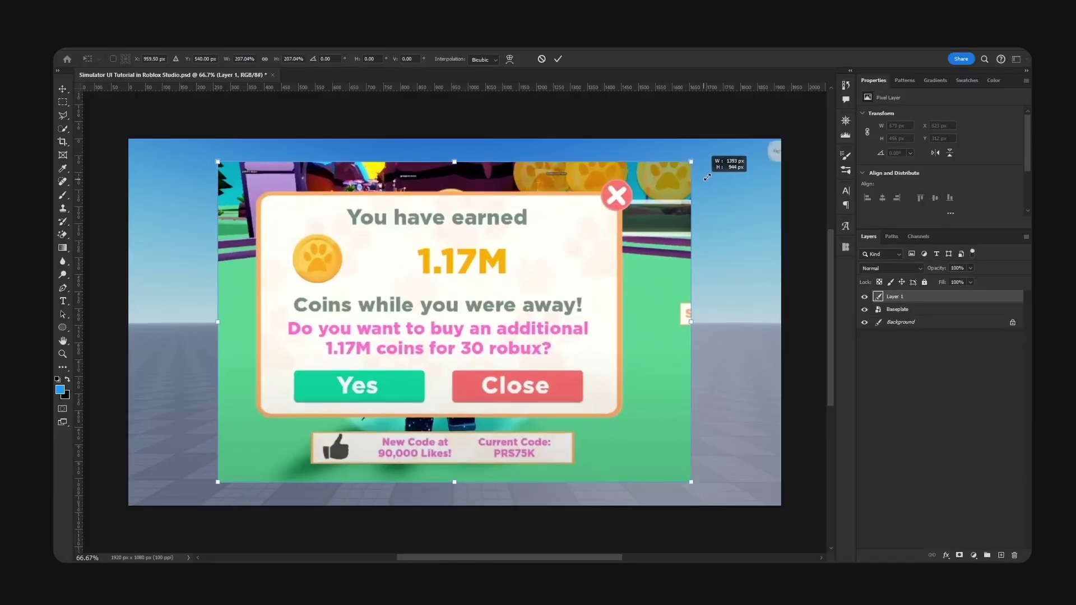
Enlarge the reference popup screenshot to about 1441 × 976 px and try several positions for it on the canvas
left_click_drag(707, 177, 708, 175)
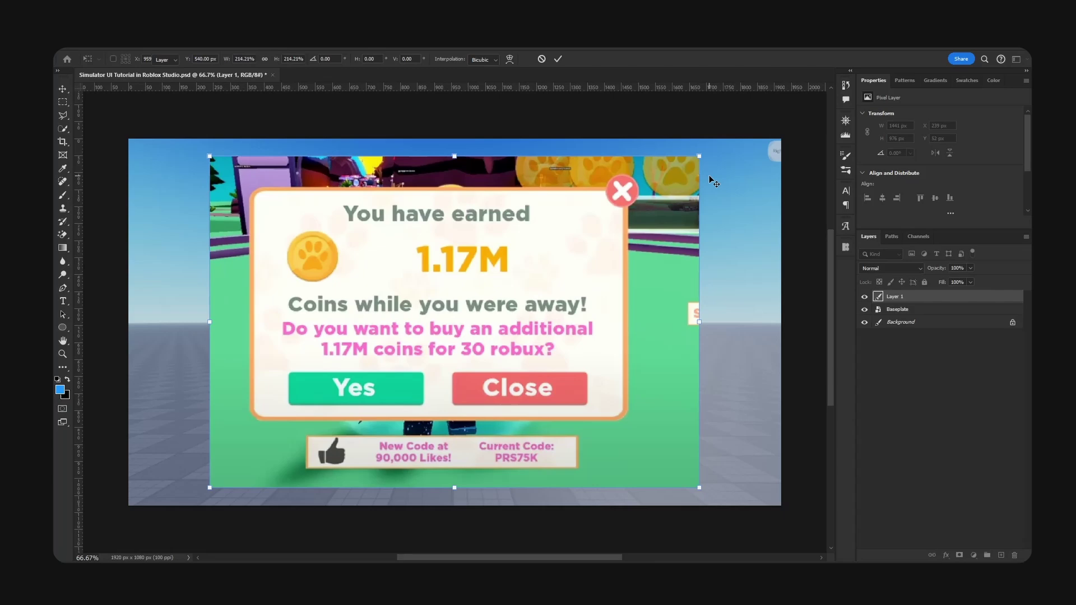
key("Return")
left_click_drag(621, 243, 625, 286)
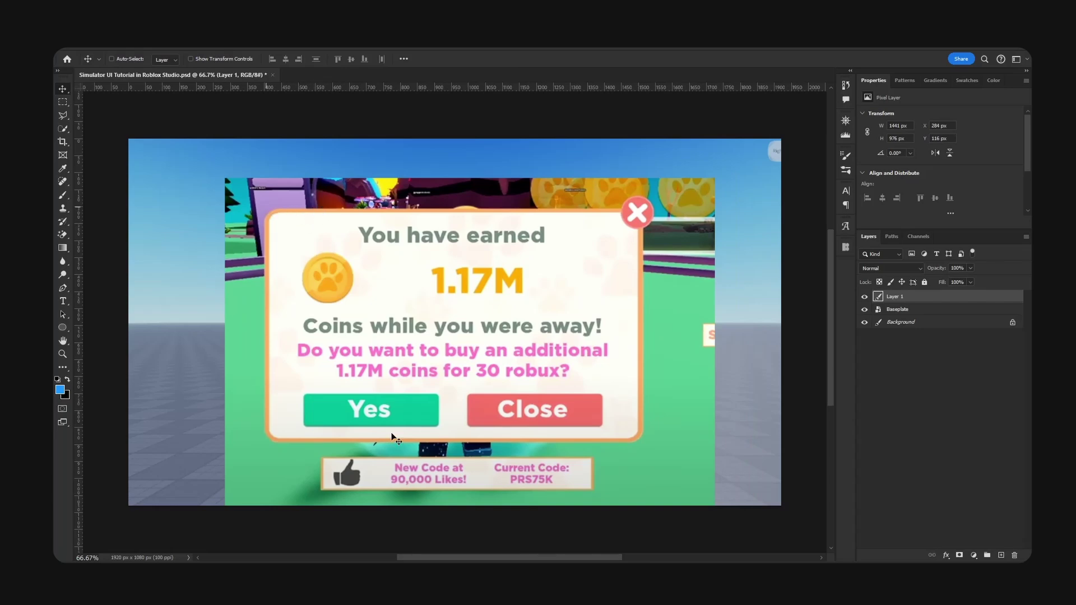
left_click_drag(503, 274, 468, 268)
left_click_drag(218, 255, 247, 268)
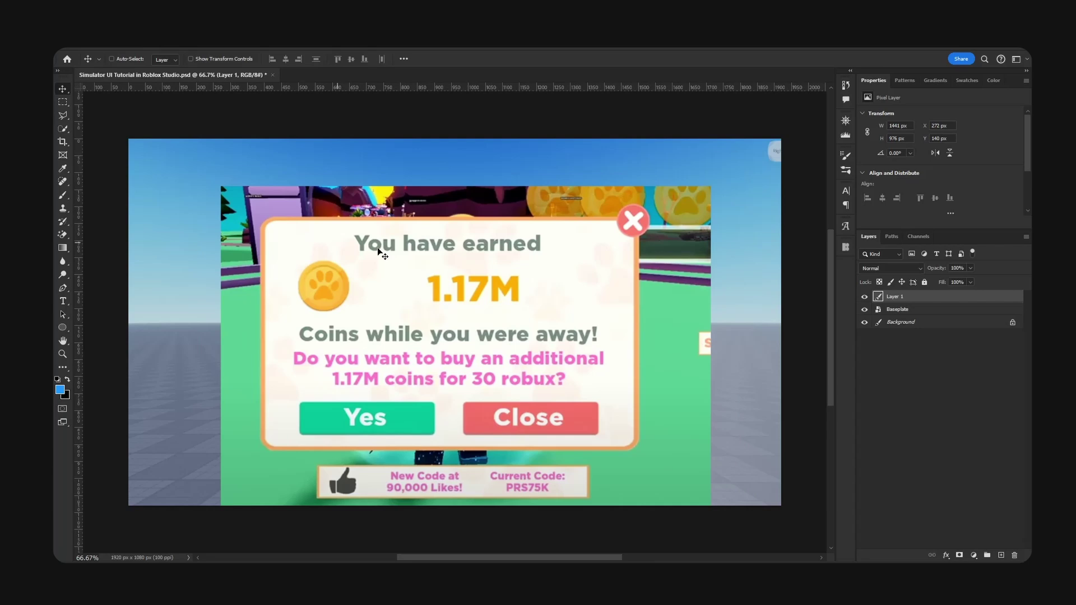
left_click_drag(498, 353, 534, 335)
left_click_drag(359, 403, 394, 357)
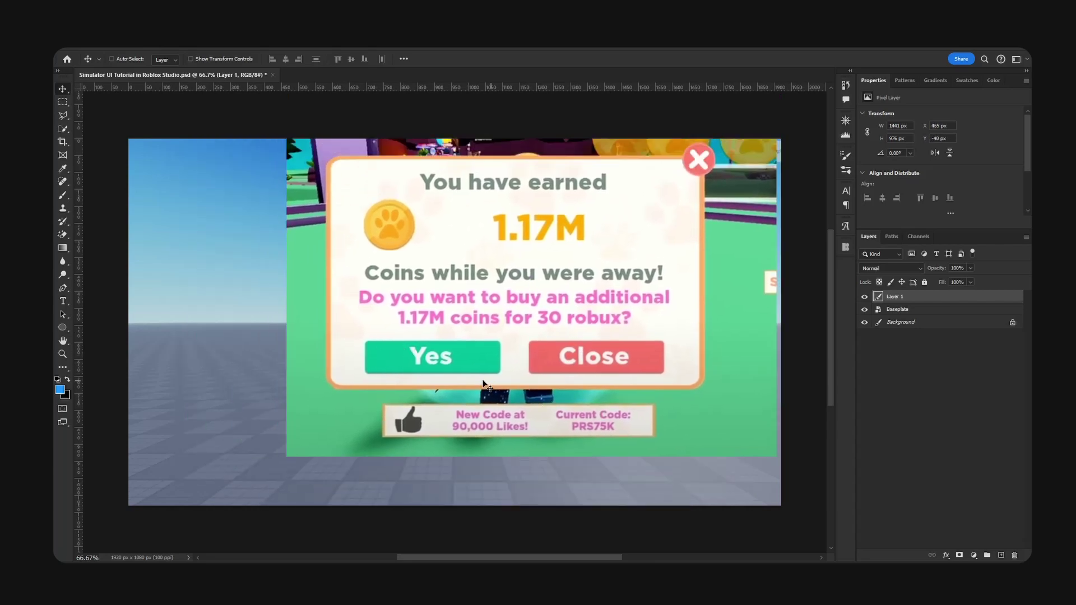
left_click_drag(565, 320, 464, 370)
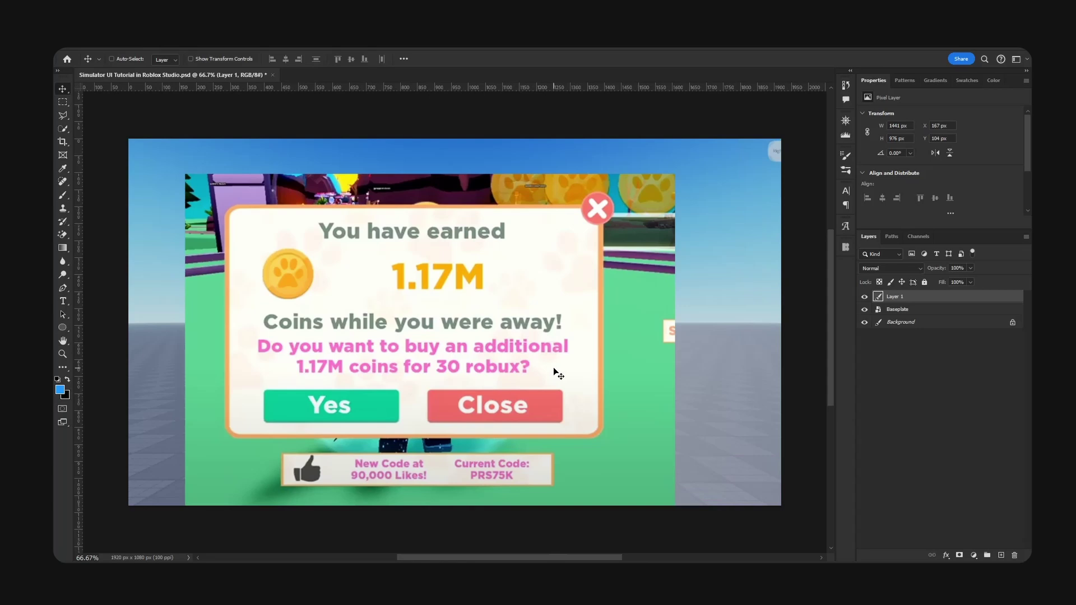
left_click_drag(553, 368, 565, 346)
Scale the reference screenshot down to about 1133 × 766 px and move it to the canvas's upper-left area
key("ctrl+t")
key("ctrl+t")
left_click_drag(687, 152, 635, 188, "alt")
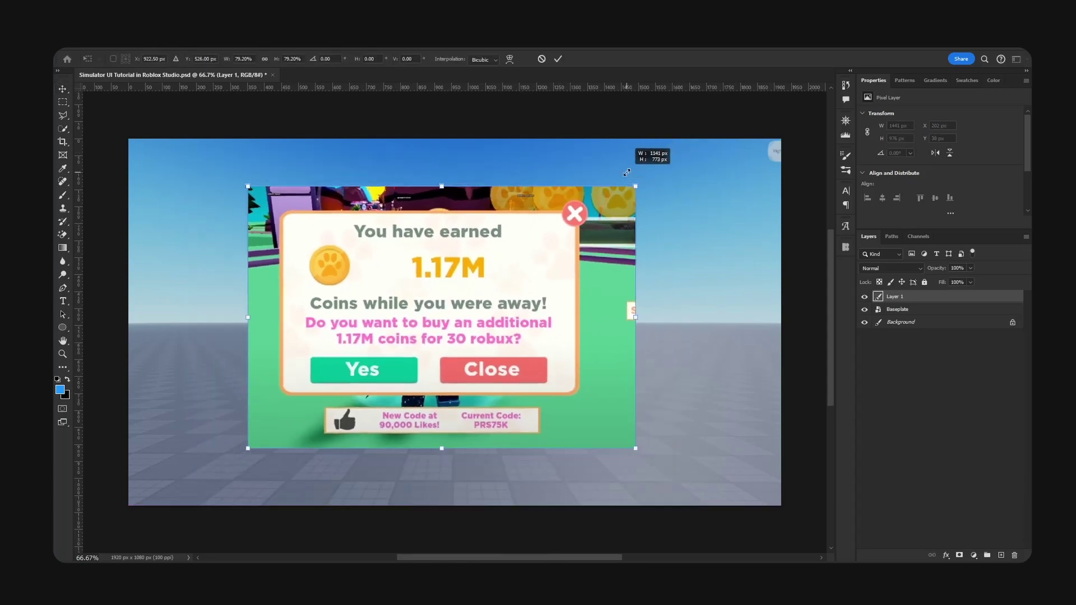
key("Return")
left_click_drag(515, 261, 425, 220)
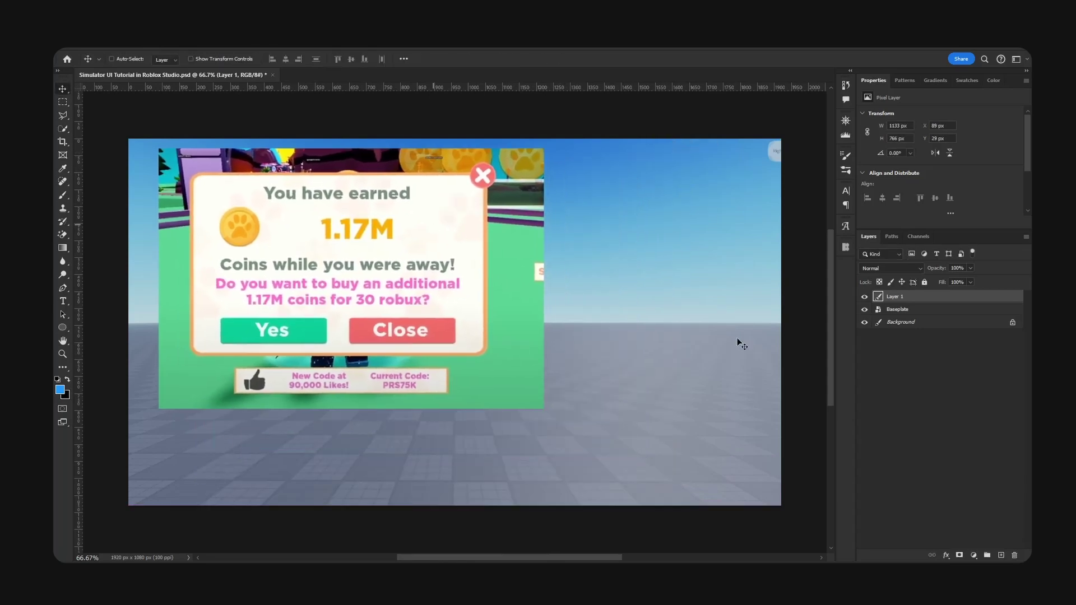
Draw a black rounded rectangle about 800 × 489 px with a 30 px corner radius on a new layer
left_click(1001, 556)
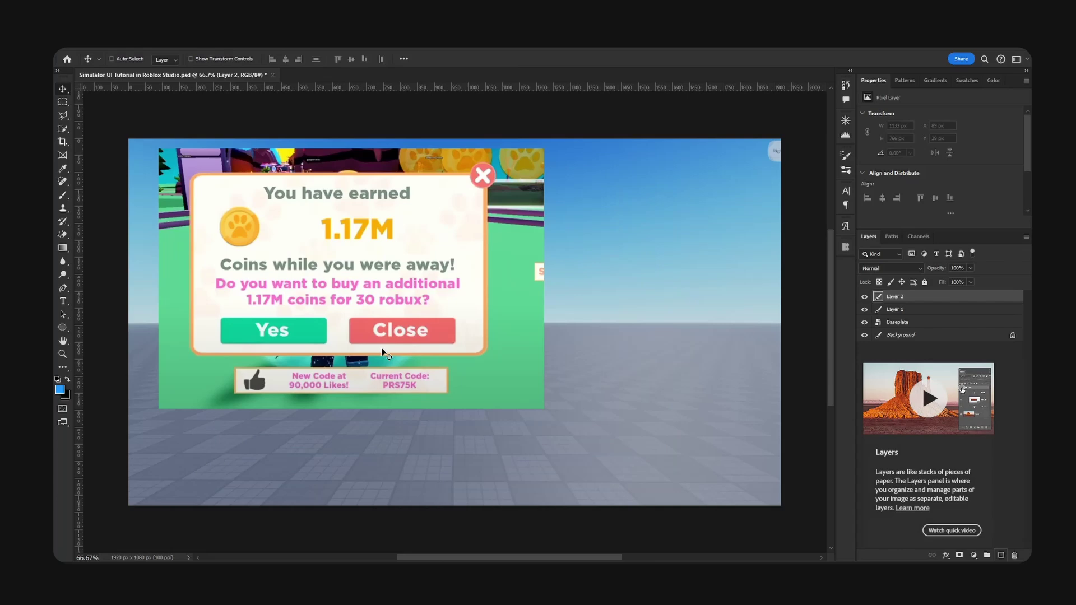
left_click_drag(62, 327, 127, 332)
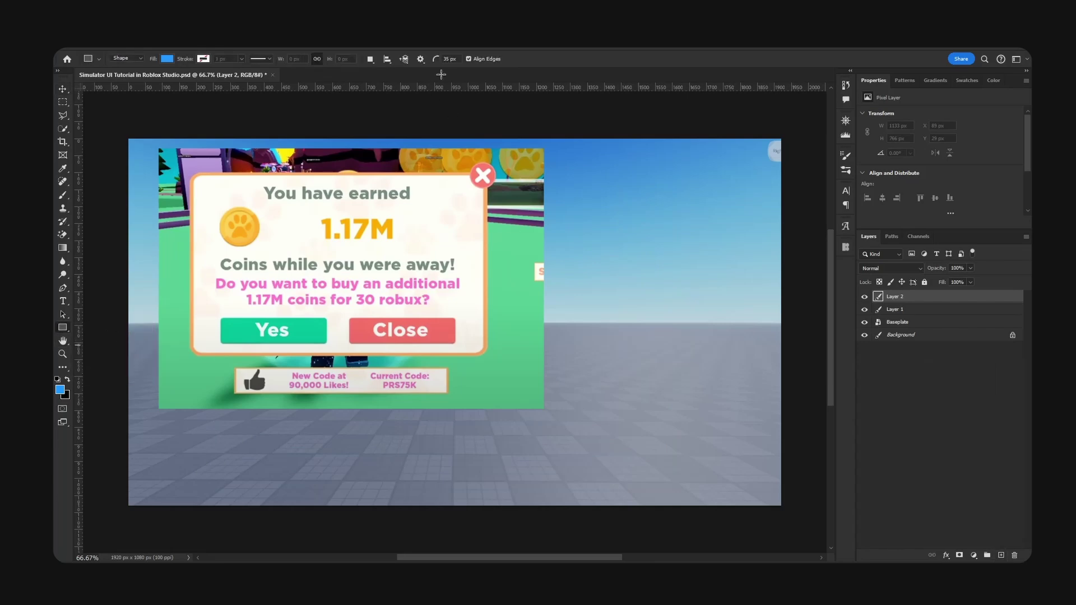
key("d")
left_click(458, 59)
type("30")
left_click_drag(447, 265, 719, 432)
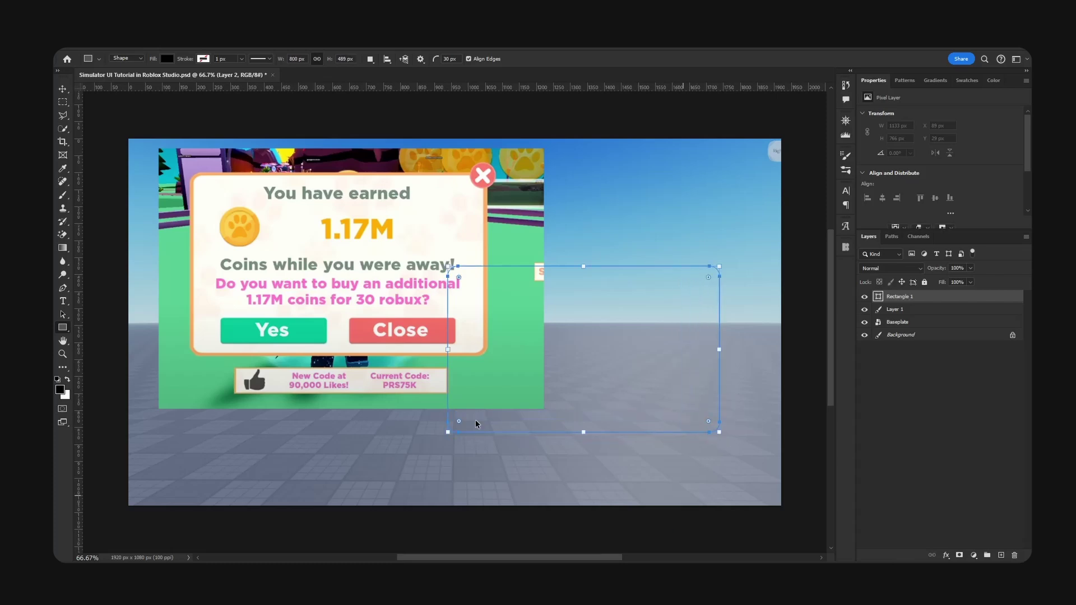
key("v")
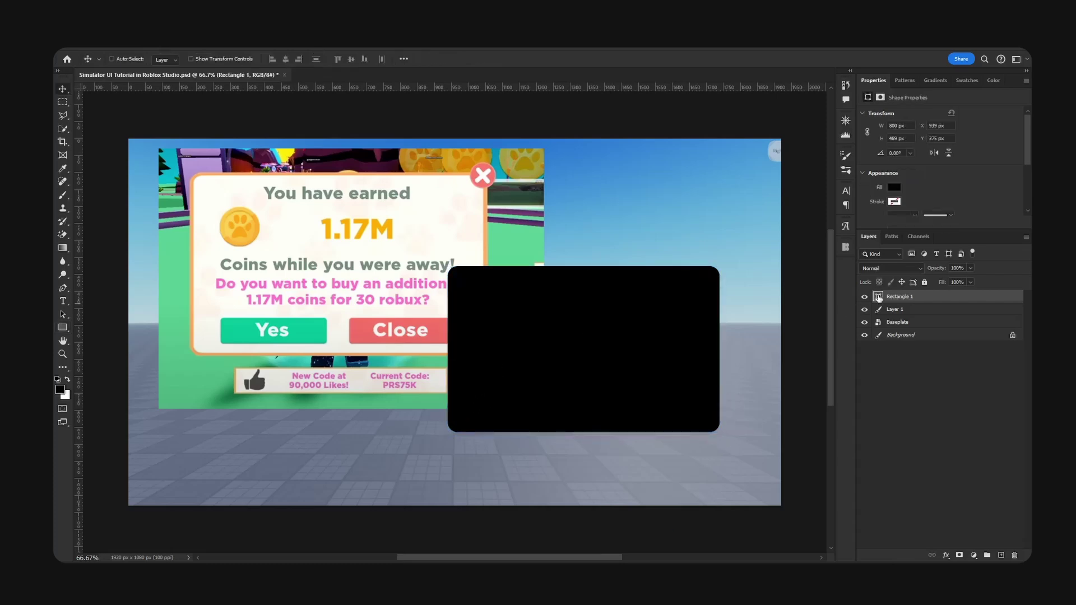
Change the rounded rectangle's fill to the pale bluish white f2f8fa
double_click(878, 296)
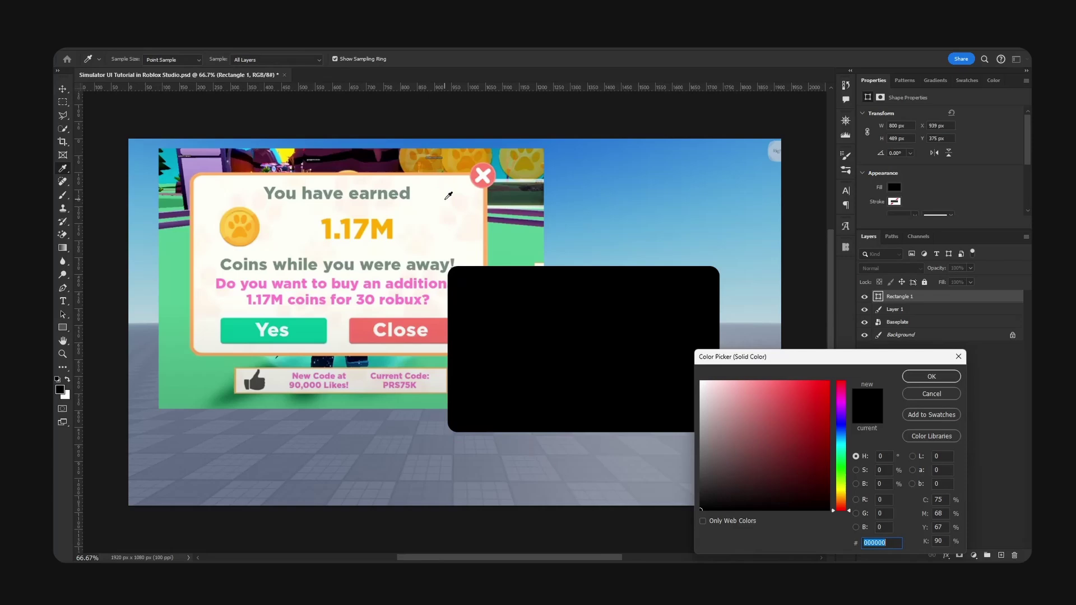
left_click(448, 195)
left_click(846, 439)
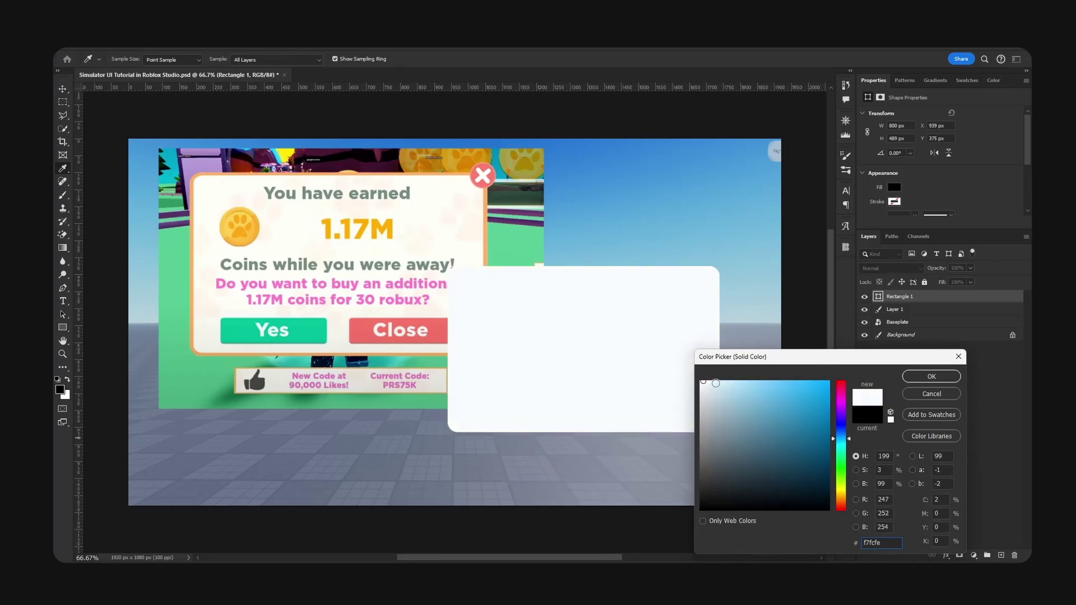
left_click_drag(708, 385, 701, 384)
left_click_drag(723, 364, 603, 270)
left_click(805, 284)
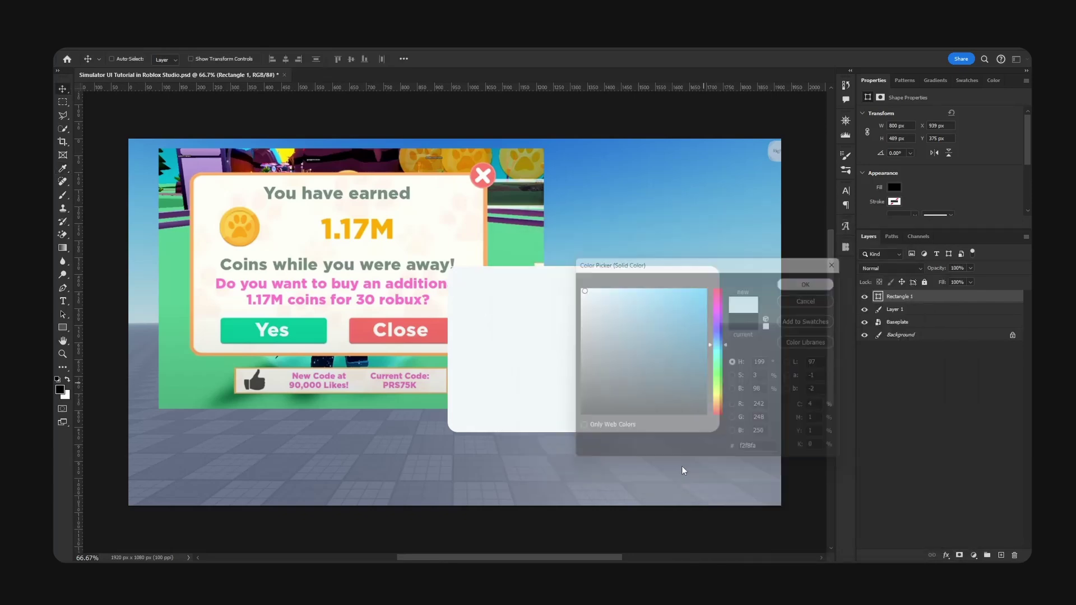
Hide the reference screenshot layer and centre the rounded rectangle horizontally and vertically on the canvas
left_click(865, 310)
key("ctrl+a")
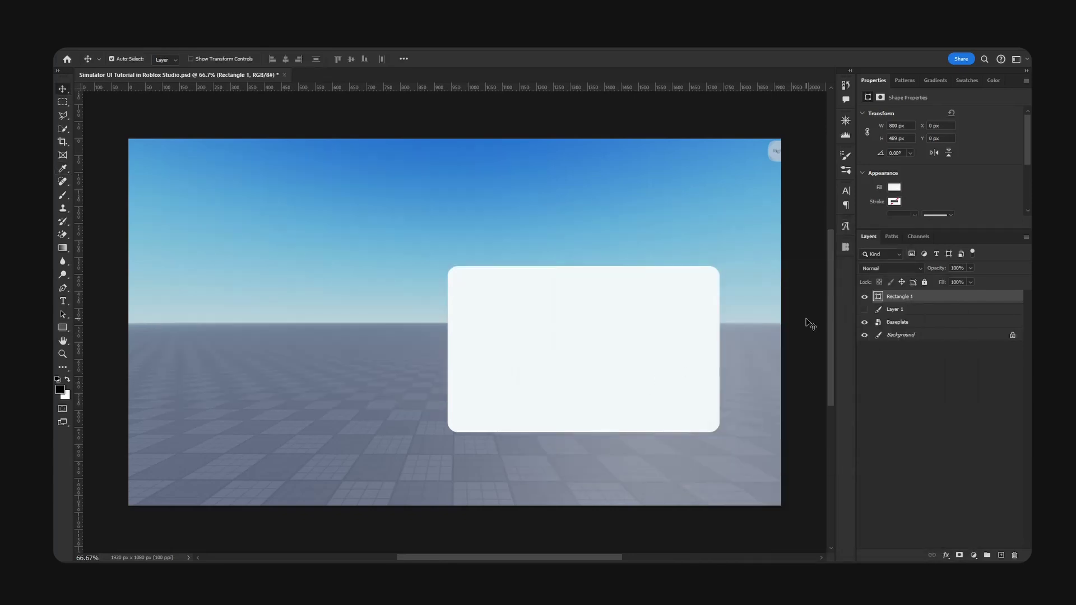
left_click(285, 60)
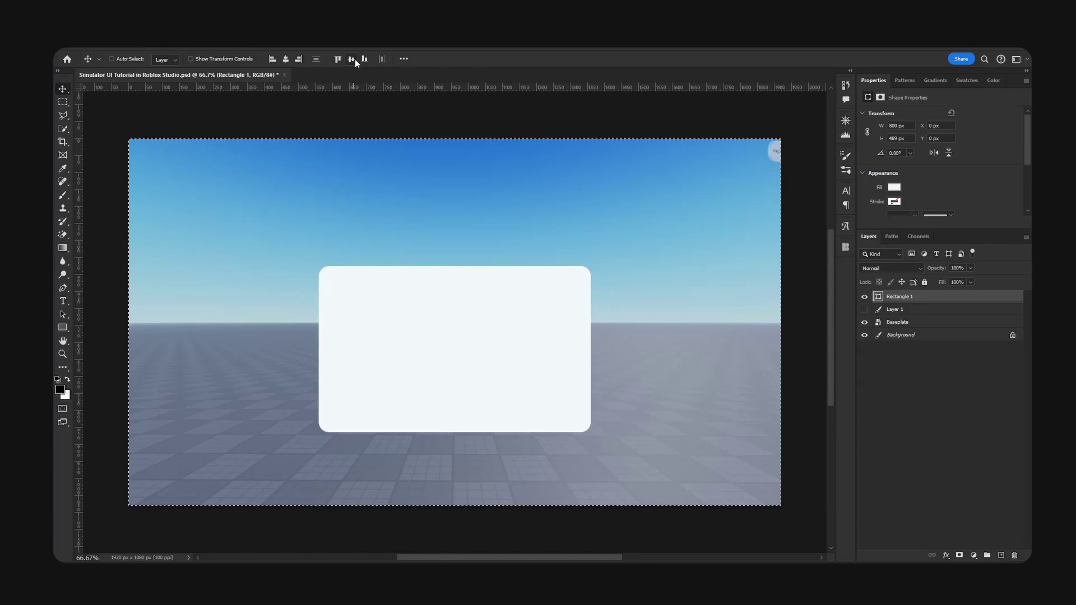
key("ctrl+d")
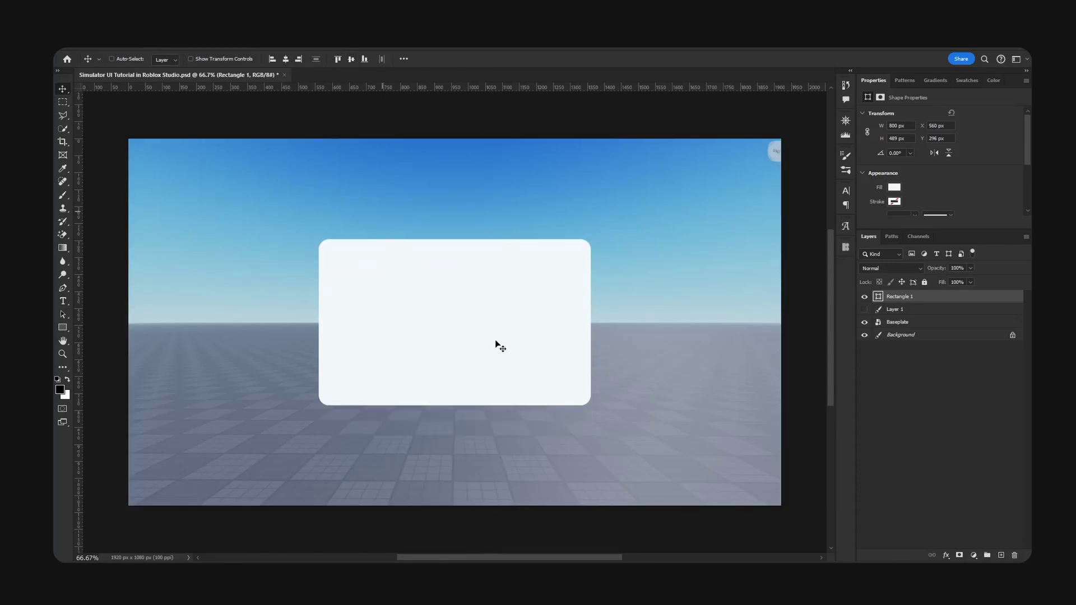
Create a 1920 × 1 px black rectangle on a new layer above the rounded panel
key("ctrl+plus")
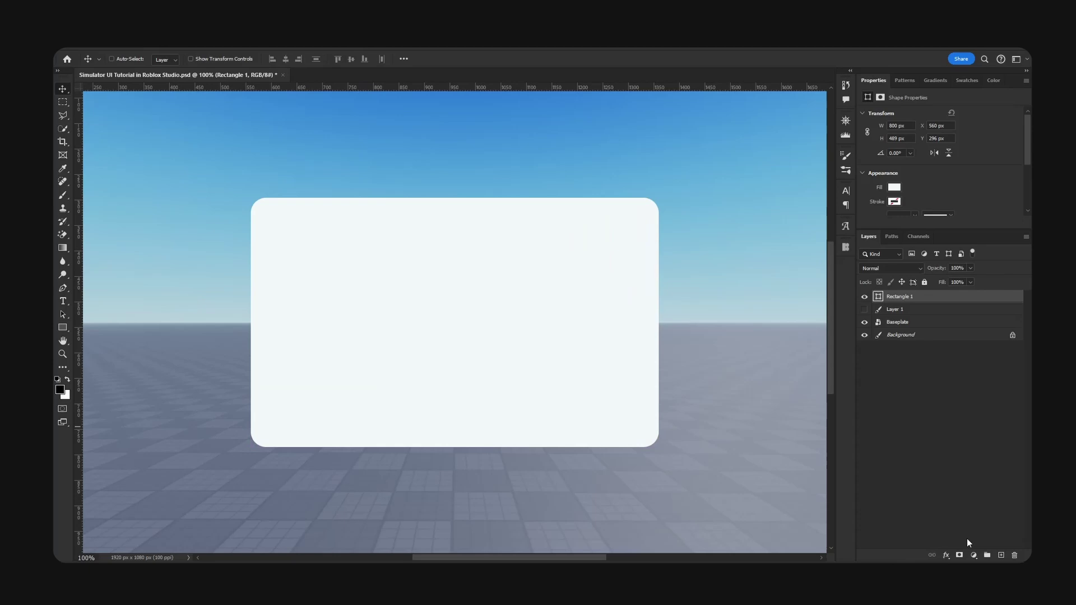
left_click(1002, 556)
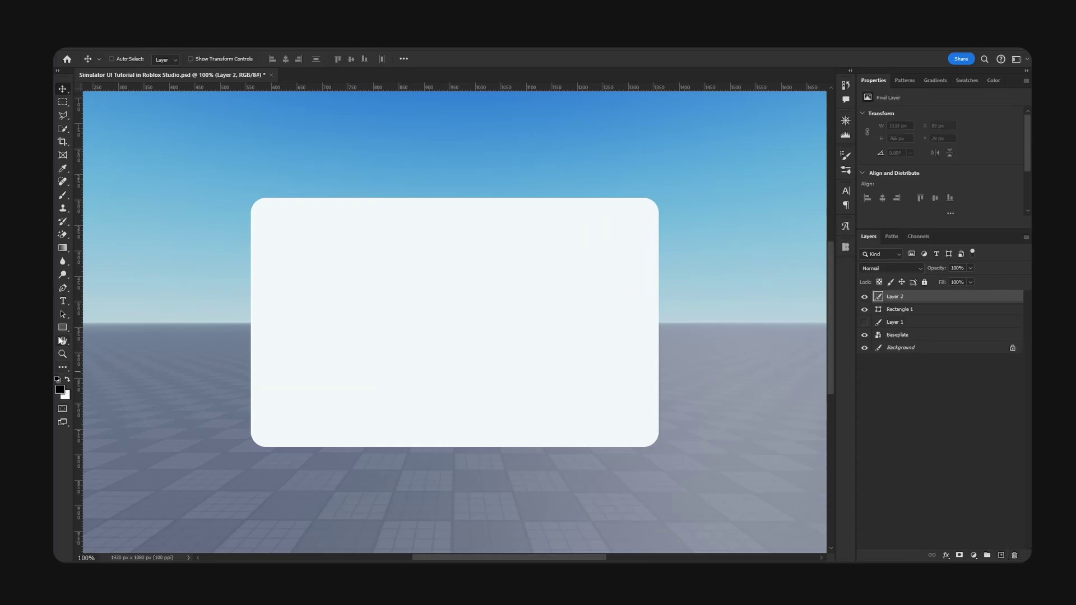
left_click(63, 329)
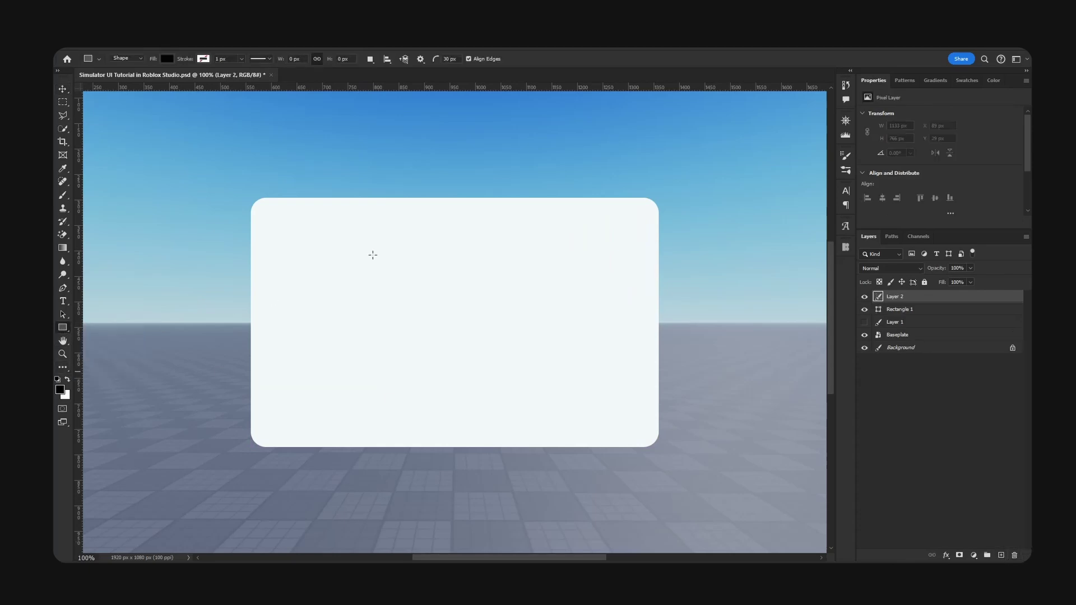
left_click(417, 183)
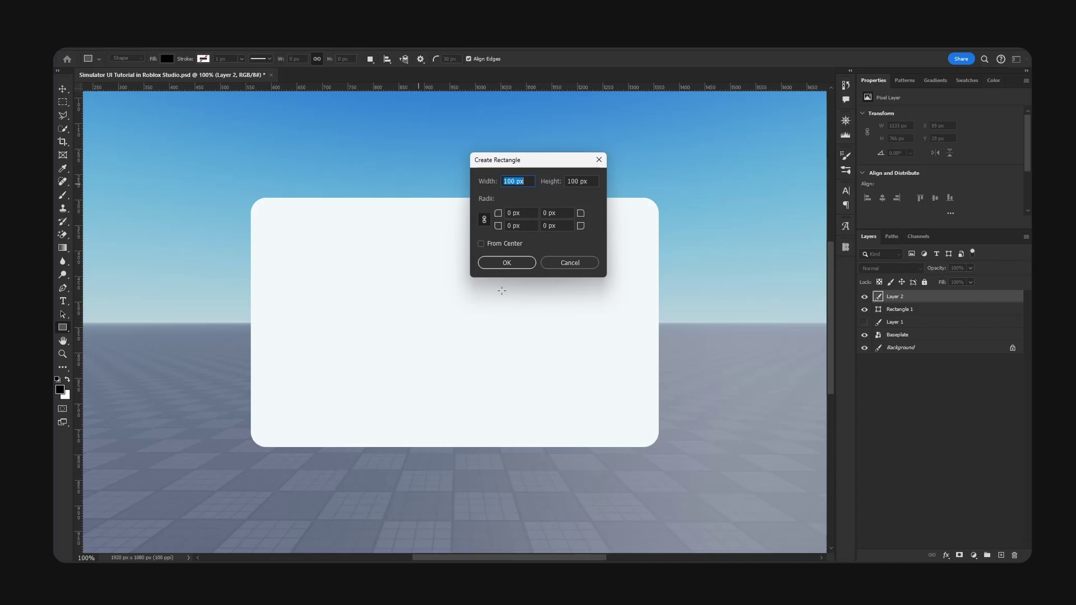
left_click_drag(528, 162, 537, 189)
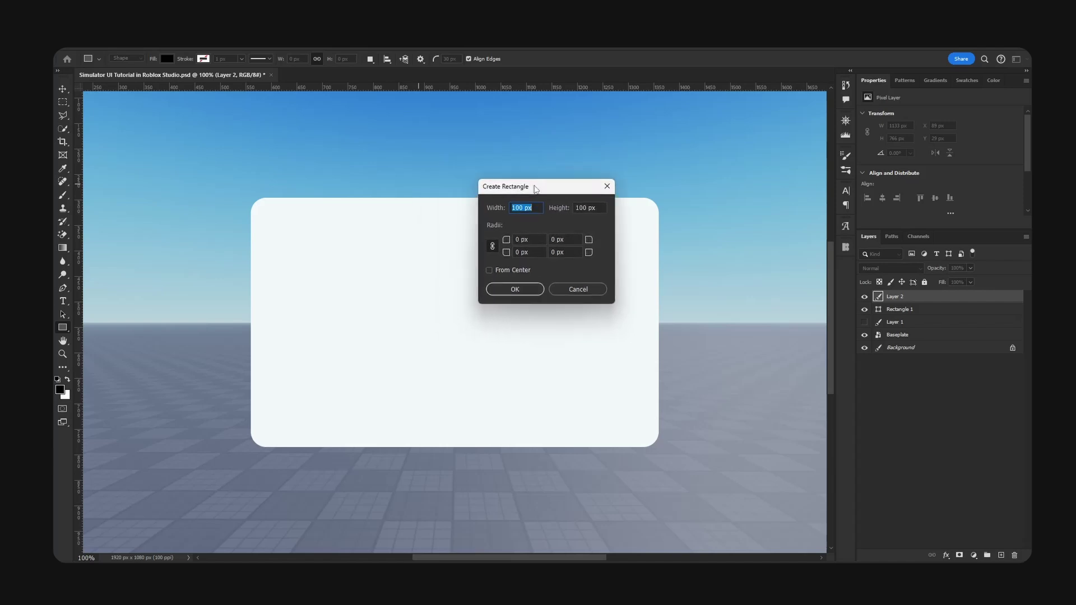
type("1920")
key("Tab")
type("1")
left_click(515, 289)
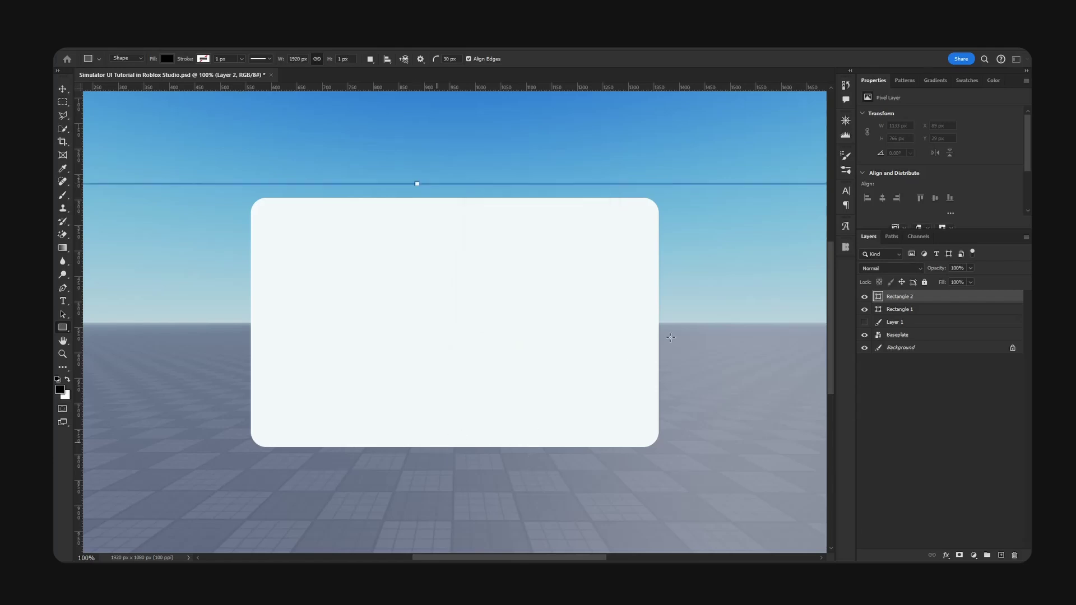
Centre the thin line horizontally and vertically on the canvas
key("v")
key("ctrl+0")
key("ctrl+minus")
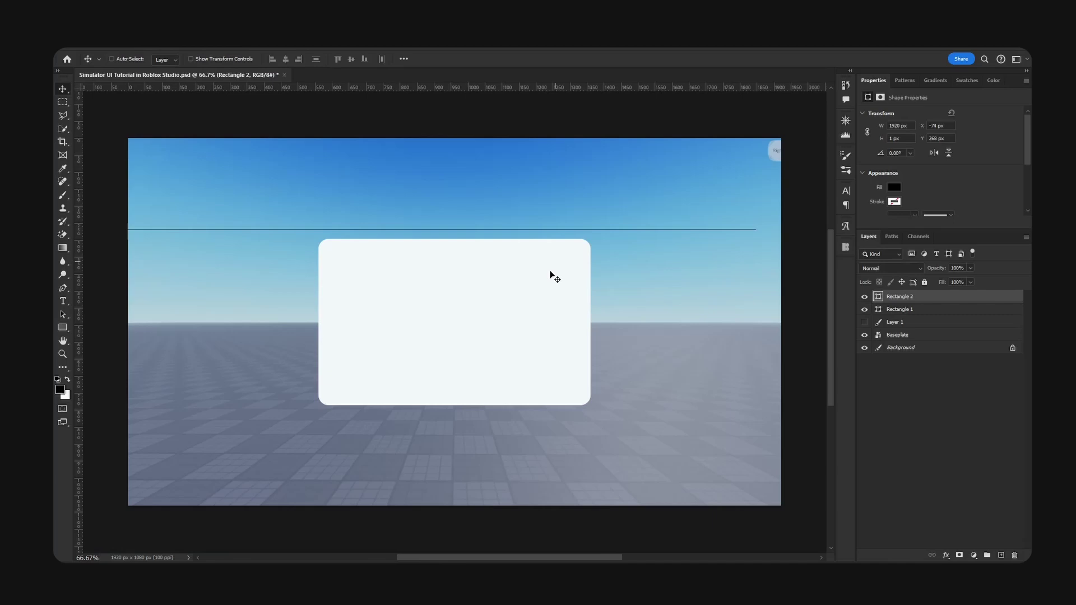
key("ctrl+a")
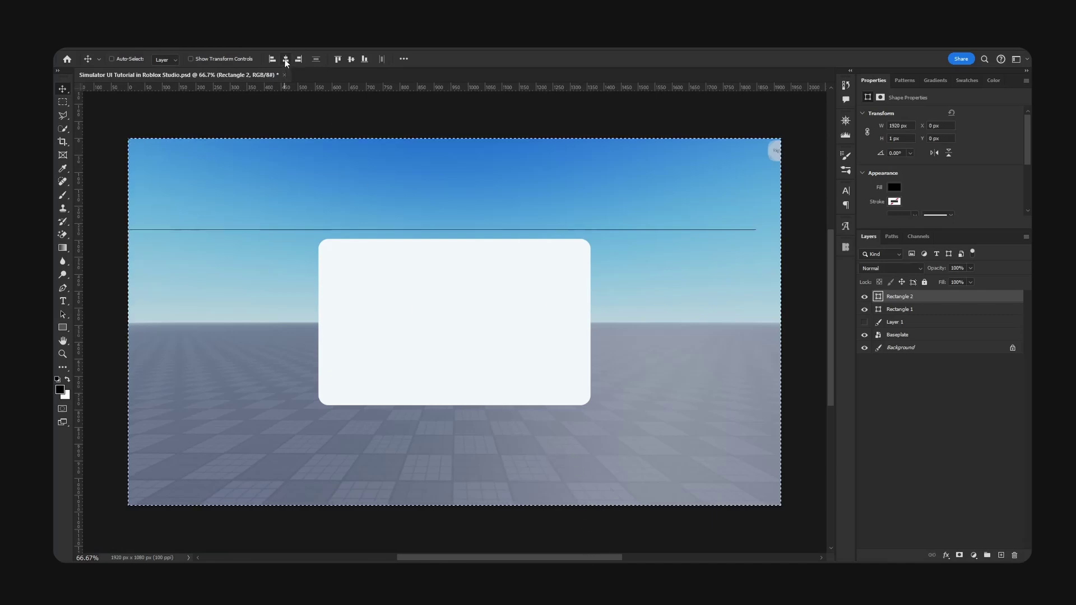
left_click(285, 59)
left_click(351, 59)
key("ctrl+d")
Change the thin horizontal line's fill from black to bright cyan 00f6ff
key("ctrl+plus")
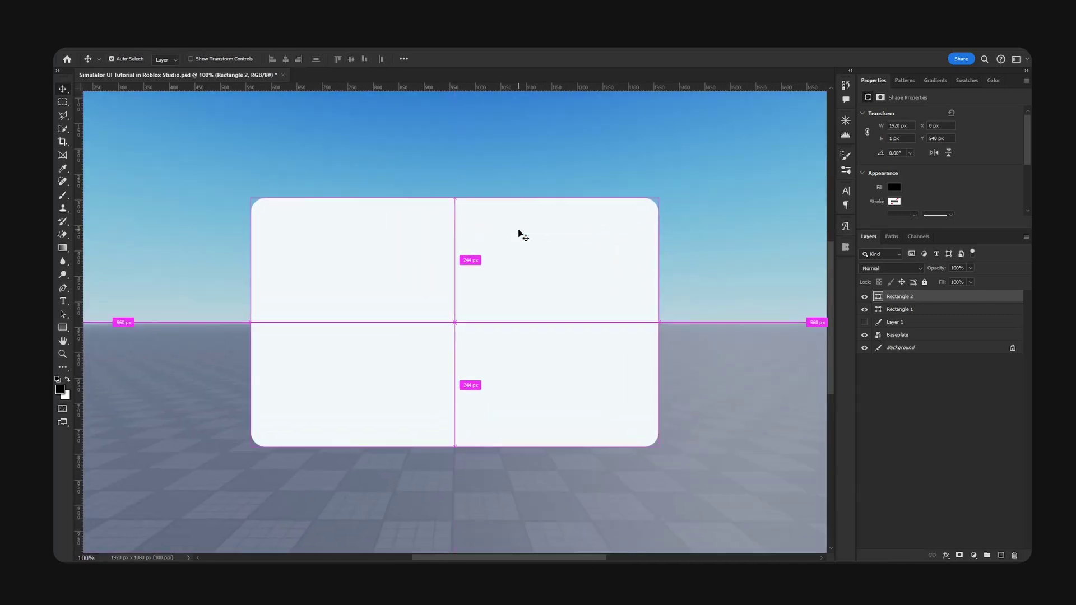
key("ctrl+plus")
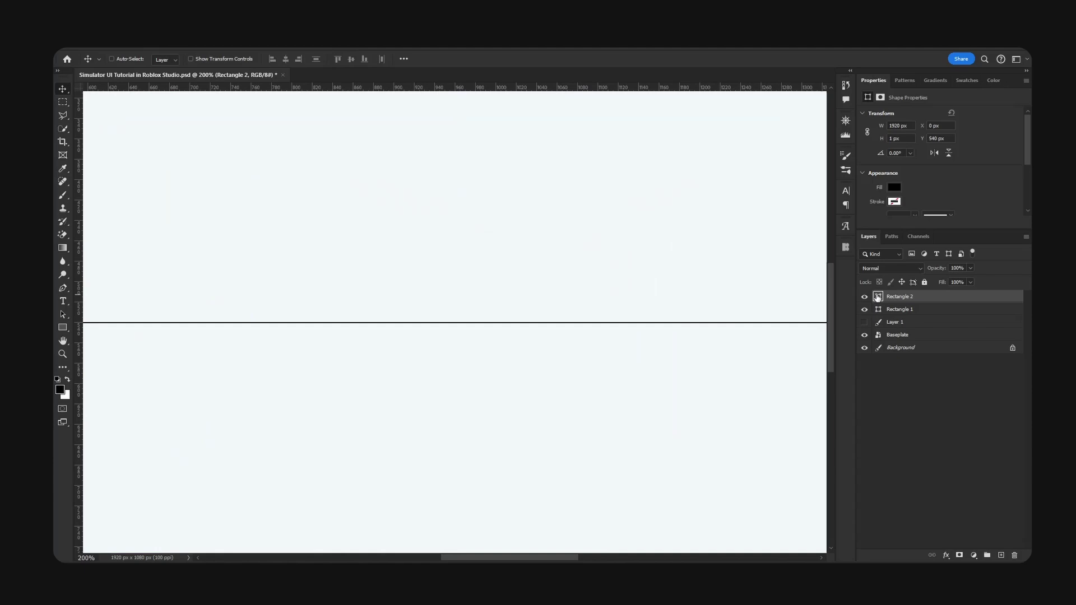
double_click(878, 297)
key("ctrl+minus")
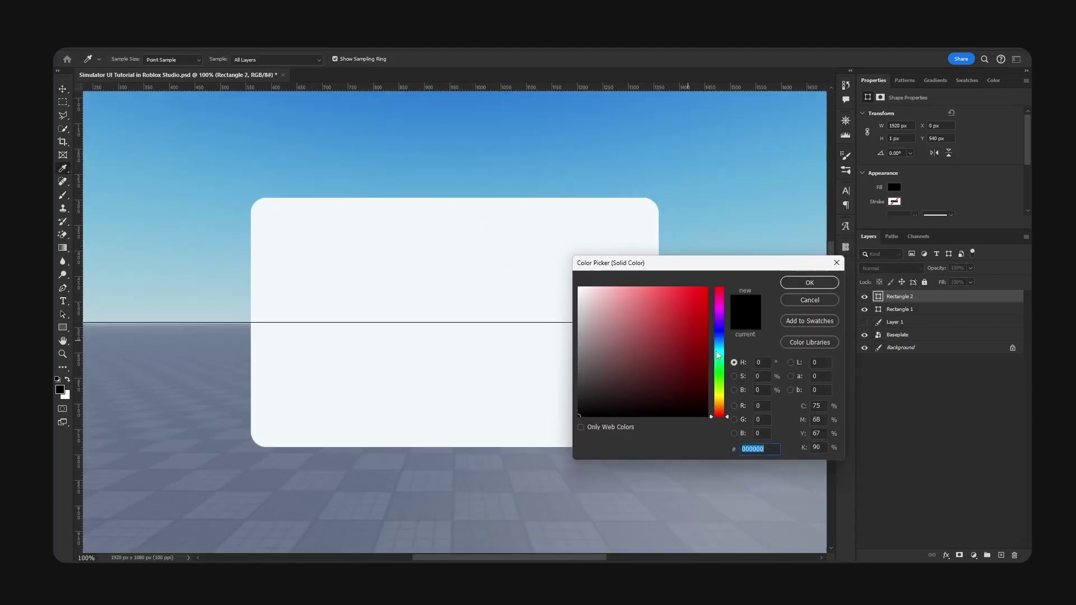
left_click(717, 352)
left_click_drag(695, 303, 758, 286)
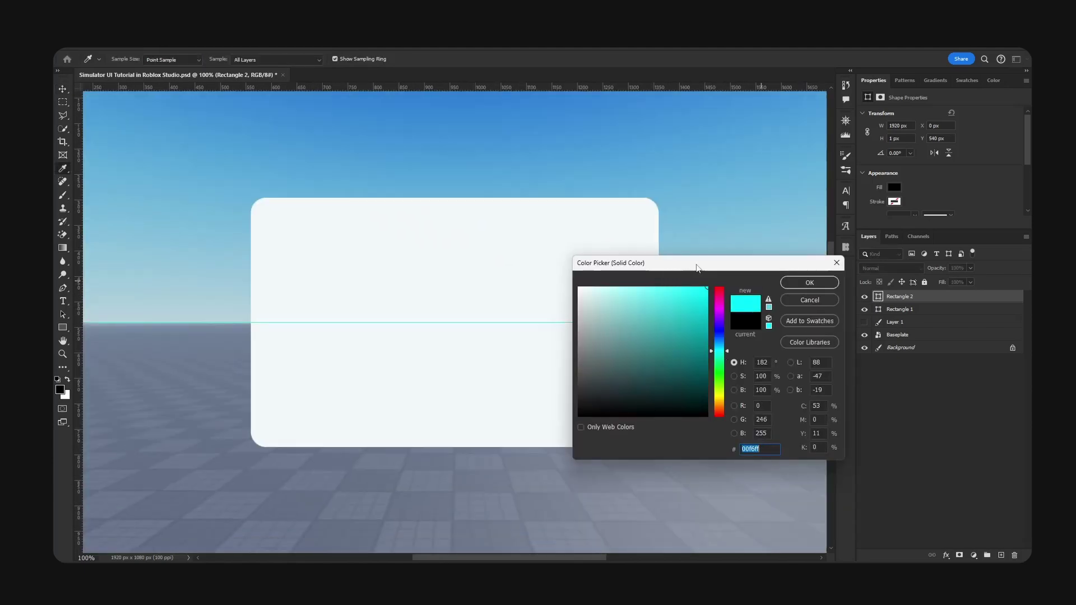
left_click_drag(697, 268, 560, 292)
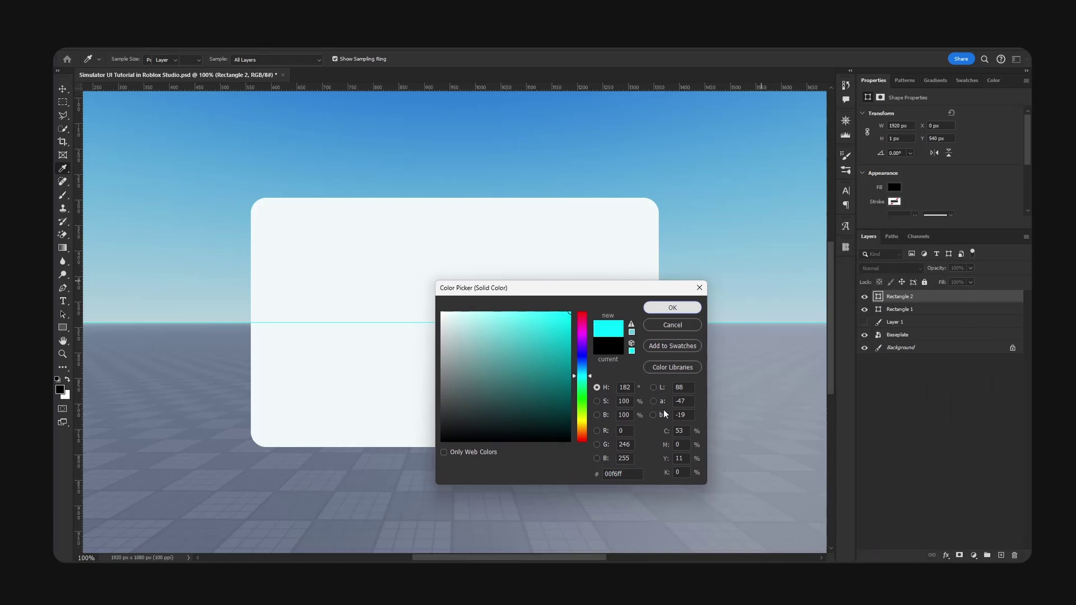
key("Return")
Put the cyan line in a new group named Guides and rename the line's layer X
key("ctrl+g")
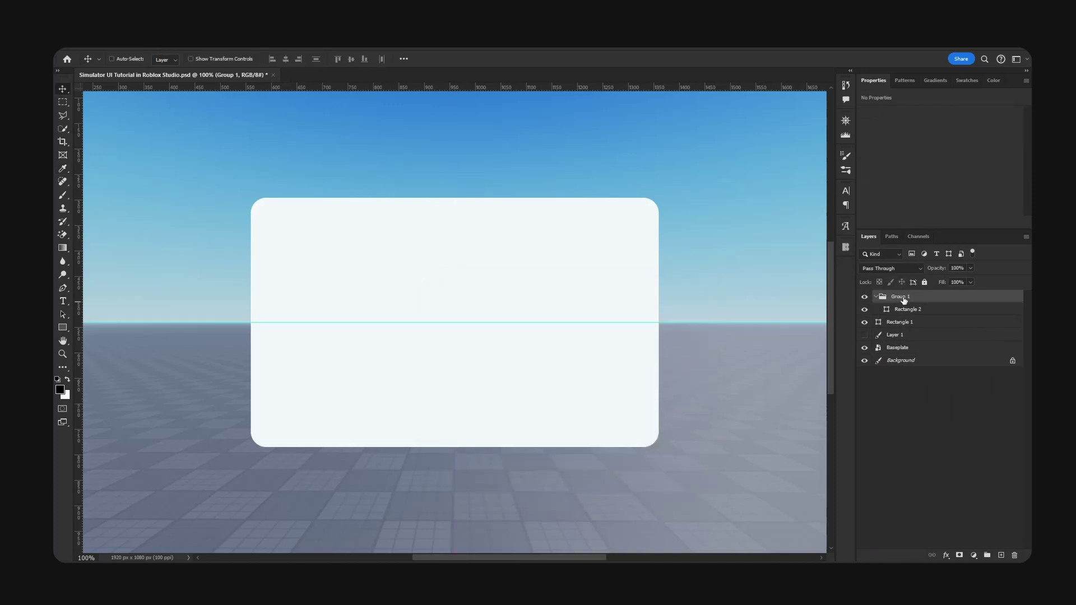
double_click(900, 297)
type("Guides")
key("Return")
left_click(924, 310)
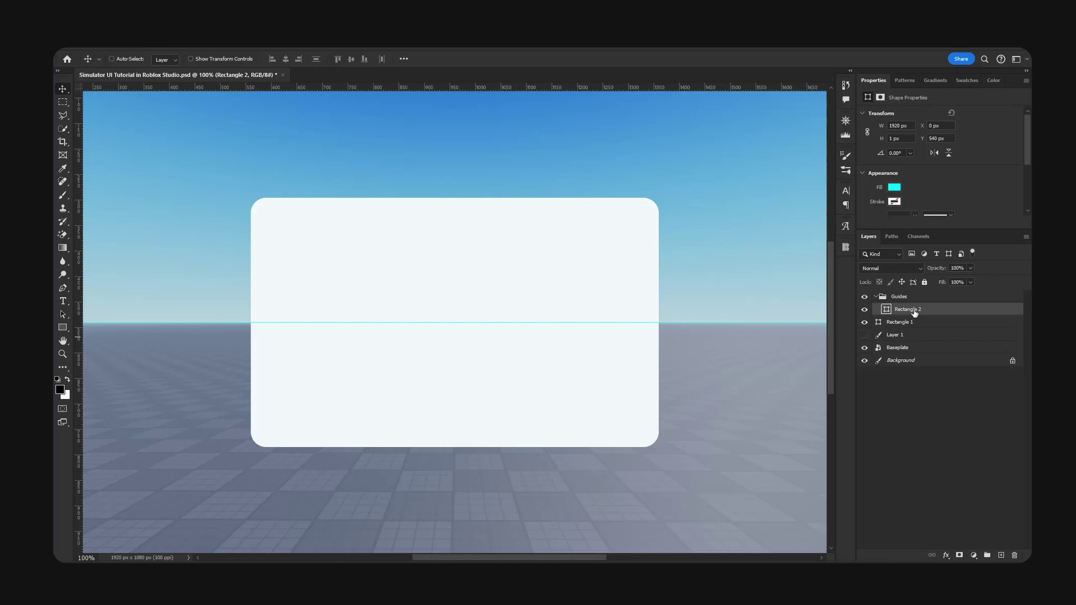
double_click(915, 311)
type("X")
key("Return")
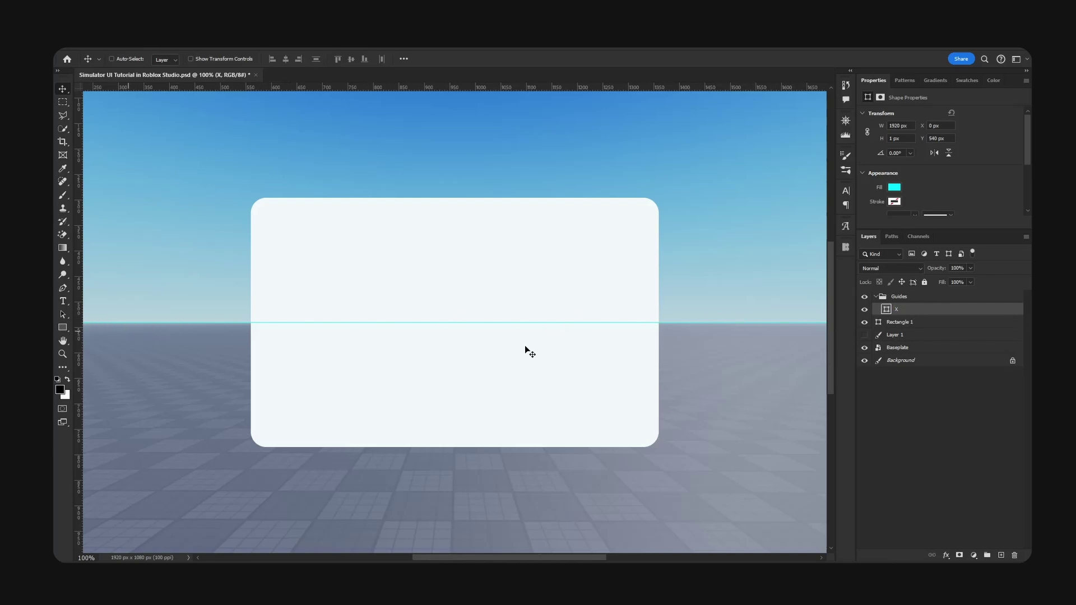
Duplicate the X guide line, resize the copy to 1 px wide and 1080 px high, and centre it on the canvas
left_click_drag(559, 348, 574, 323)
key("ctrl")
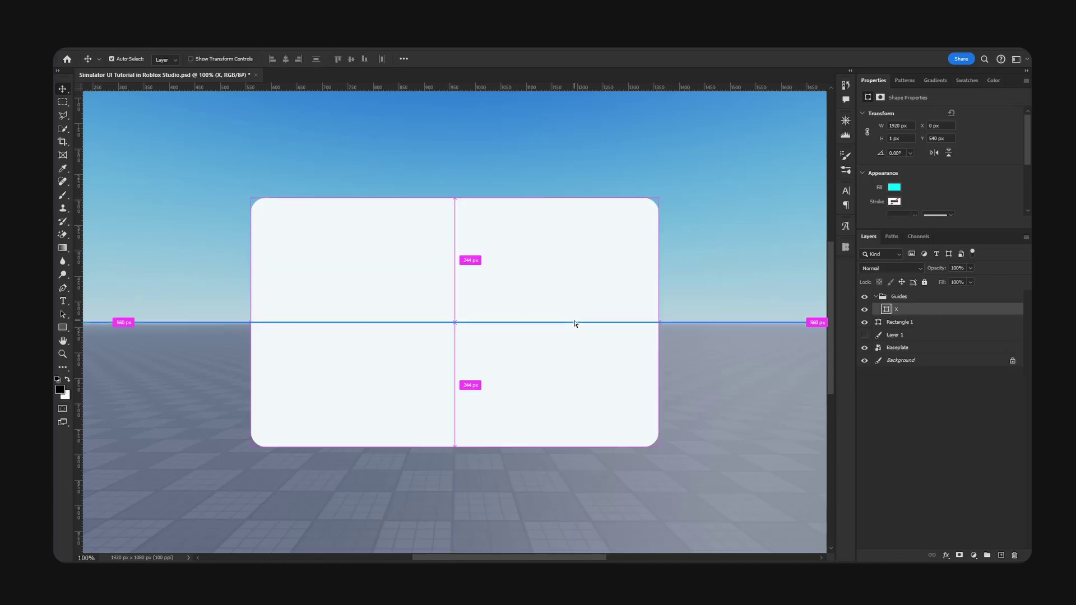
key("ctrl+j")
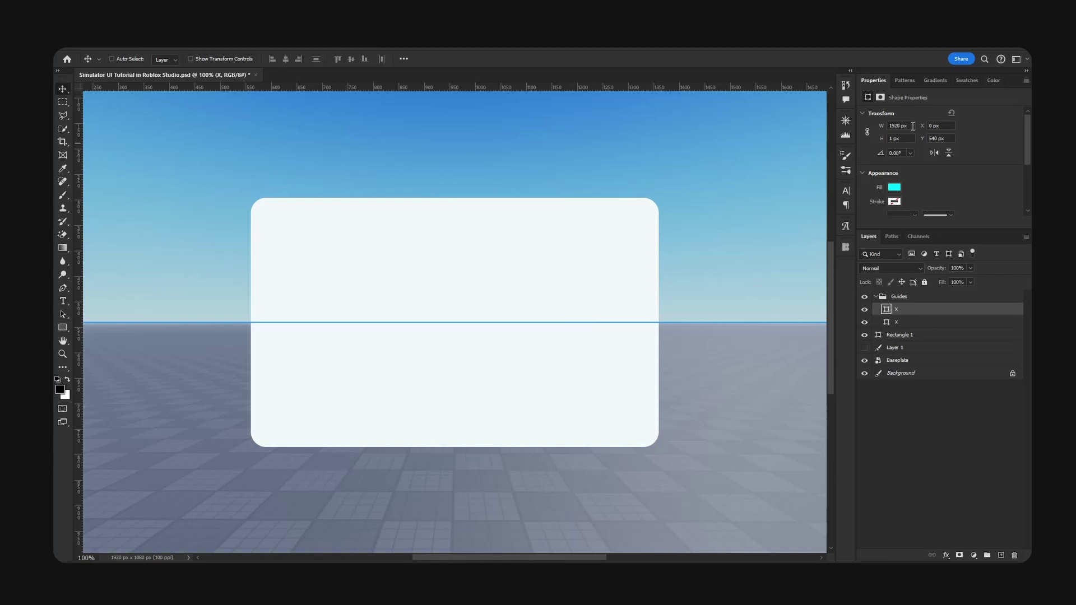
type("1")
key("Return")
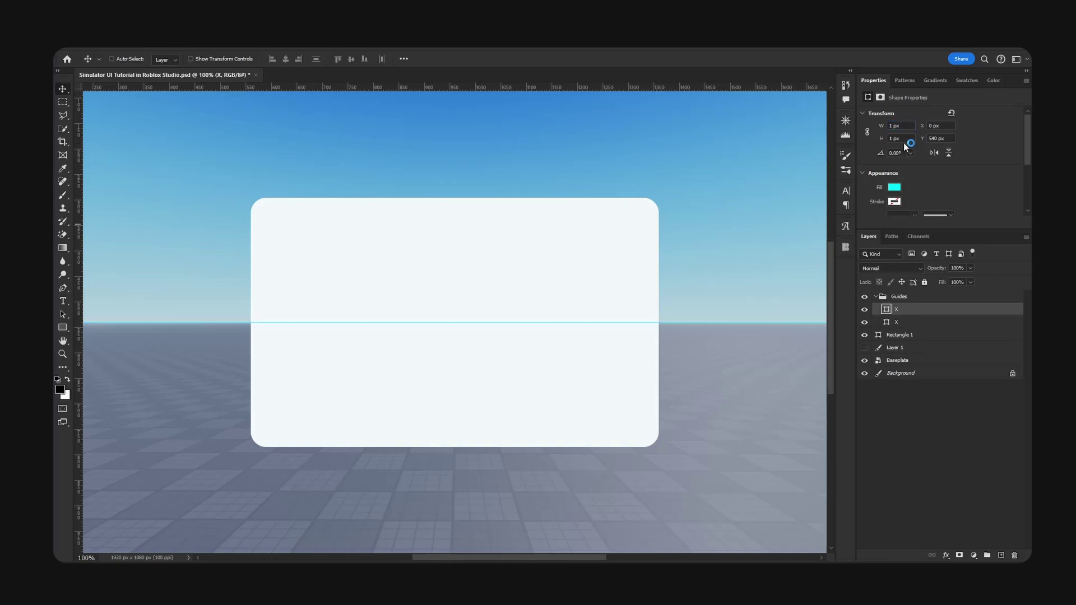
left_click(906, 138)
type("1080")
left_click(352, 59)
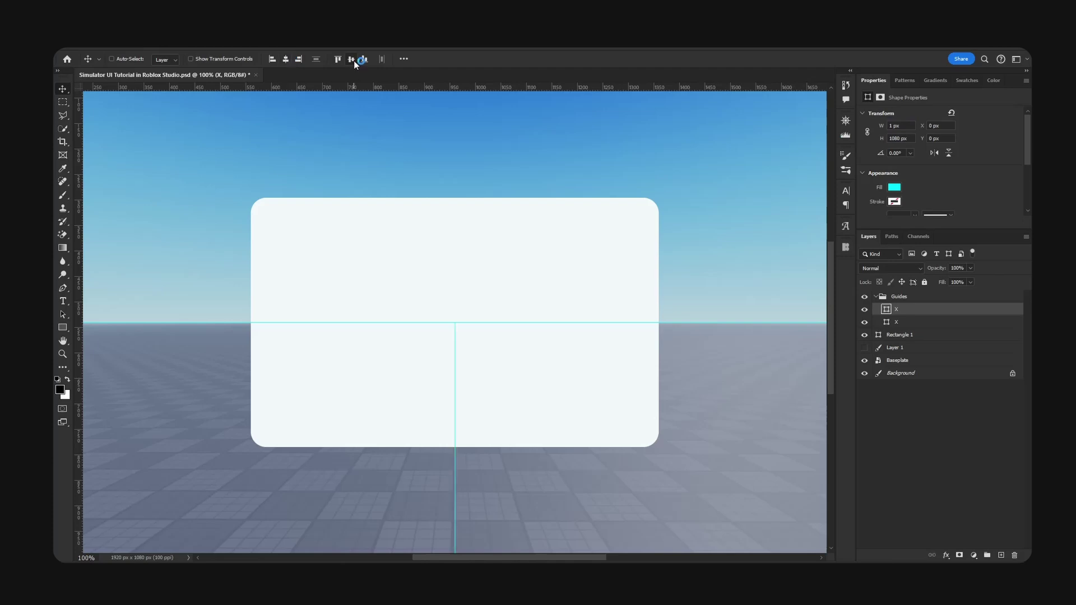
Rename the vertical guide line's layer Y
double_click(898, 309)
type("Y")
key("Return")
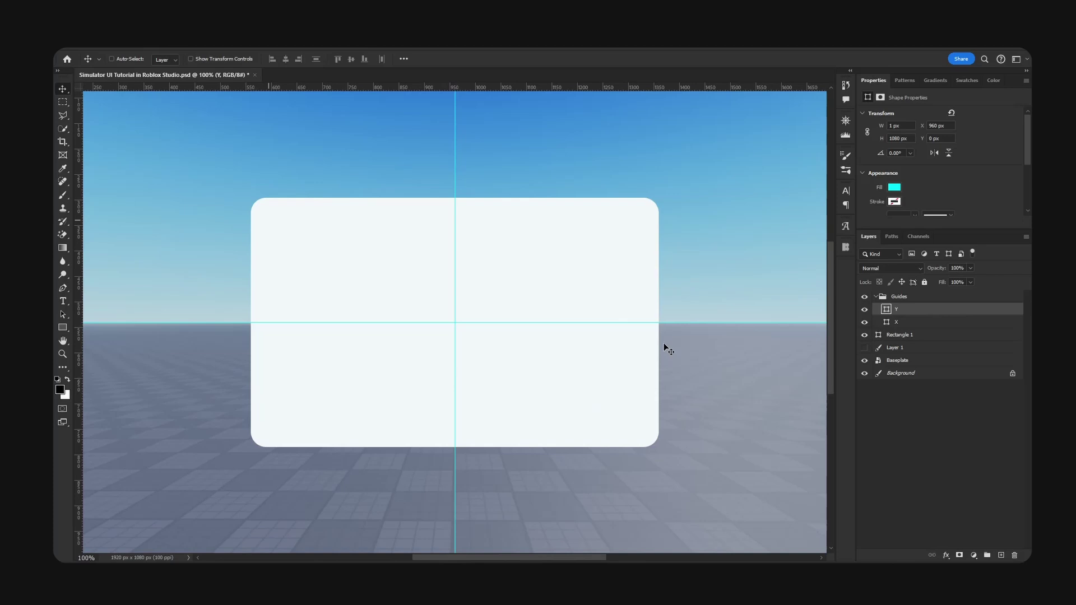
Collapse the Guides group and add a 10 px outside Stroke effect to the rounded panel
left_click(560, 269, "ctrl")
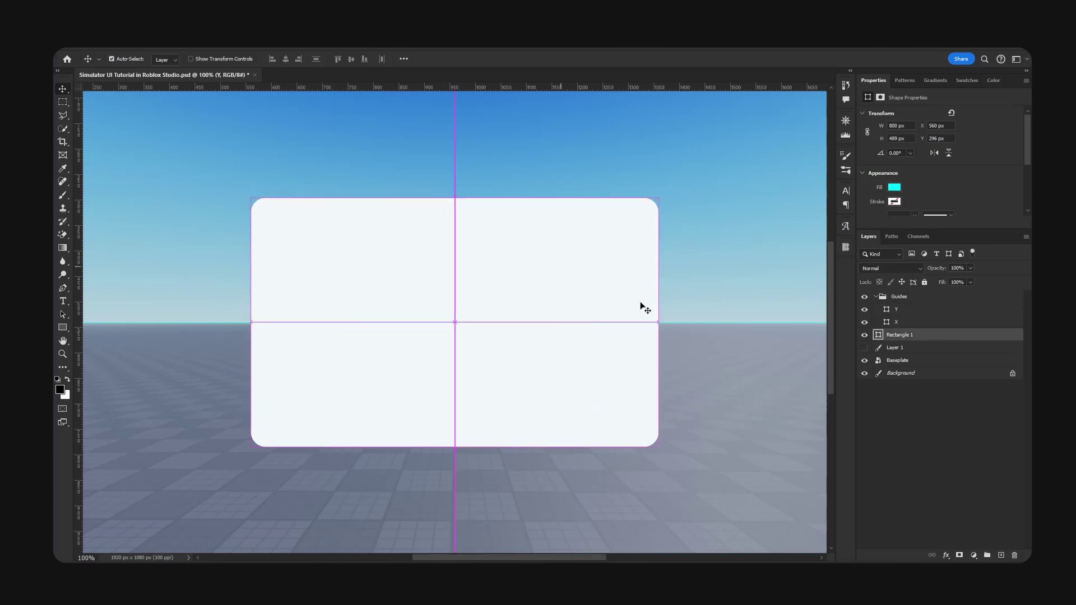
left_click(875, 298)
right_click(929, 313)
left_click(954, 120)
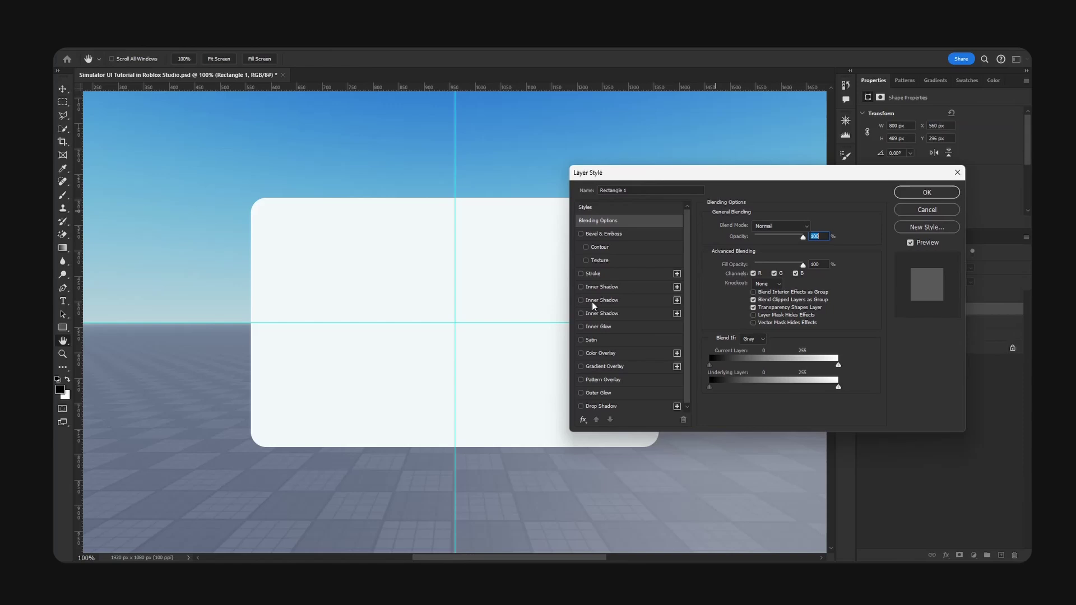
left_click(595, 274)
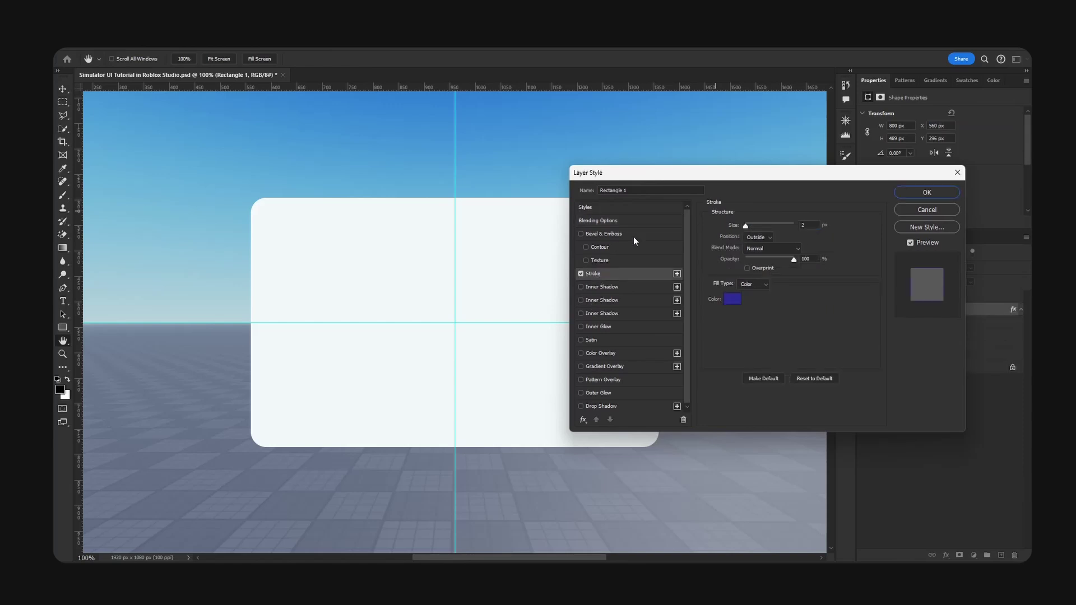
double_click(814, 224)
type("10")
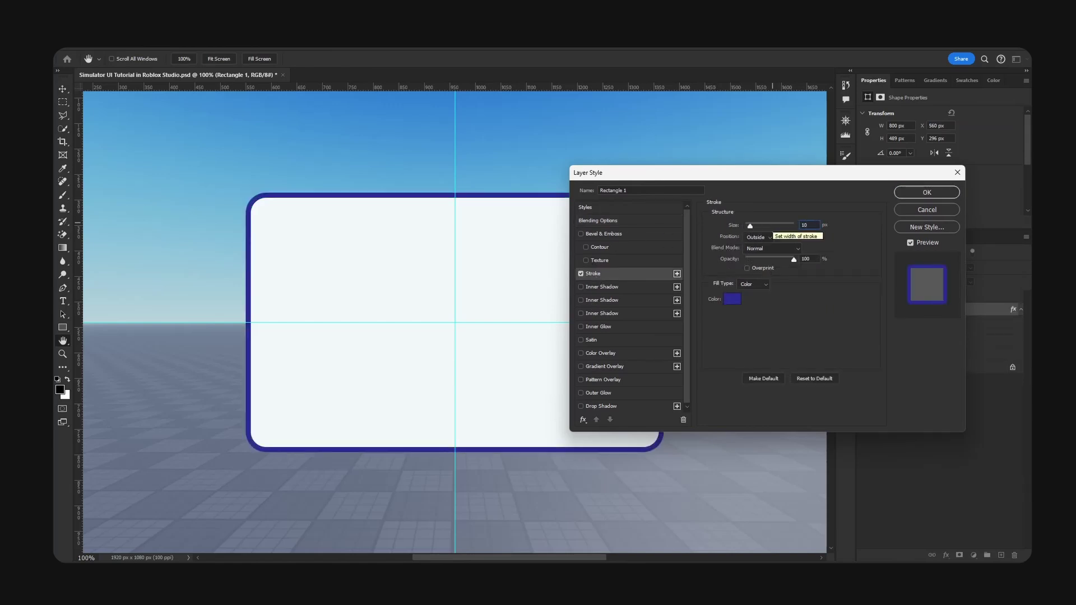
Recolour the rounded panel's stroke bright sky blue and set its size to 8 px
left_click(734, 304)
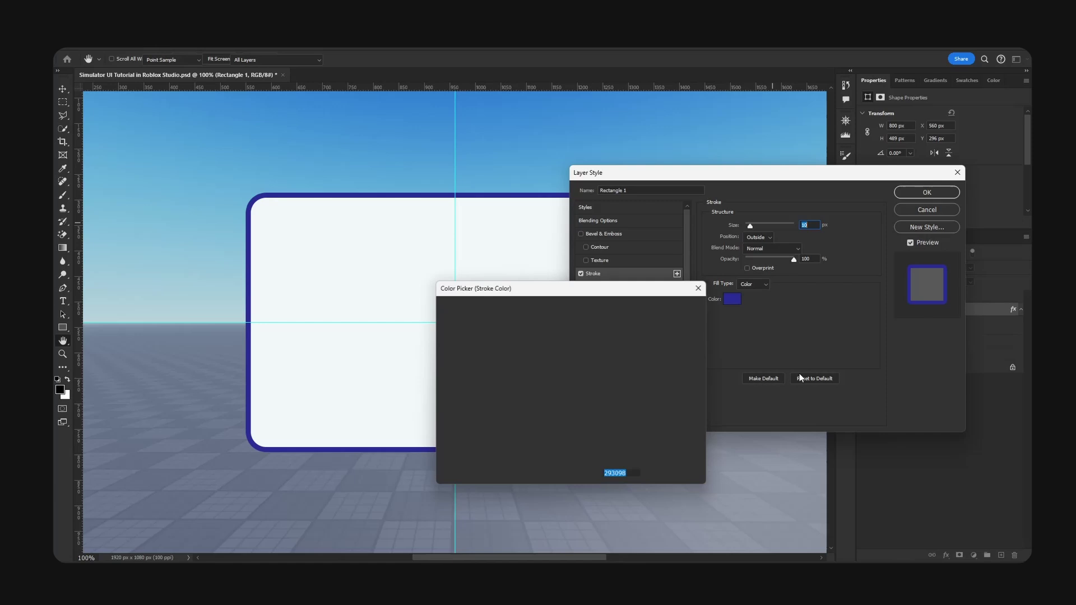
left_click_drag(550, 295, 748, 293)
left_click(784, 368)
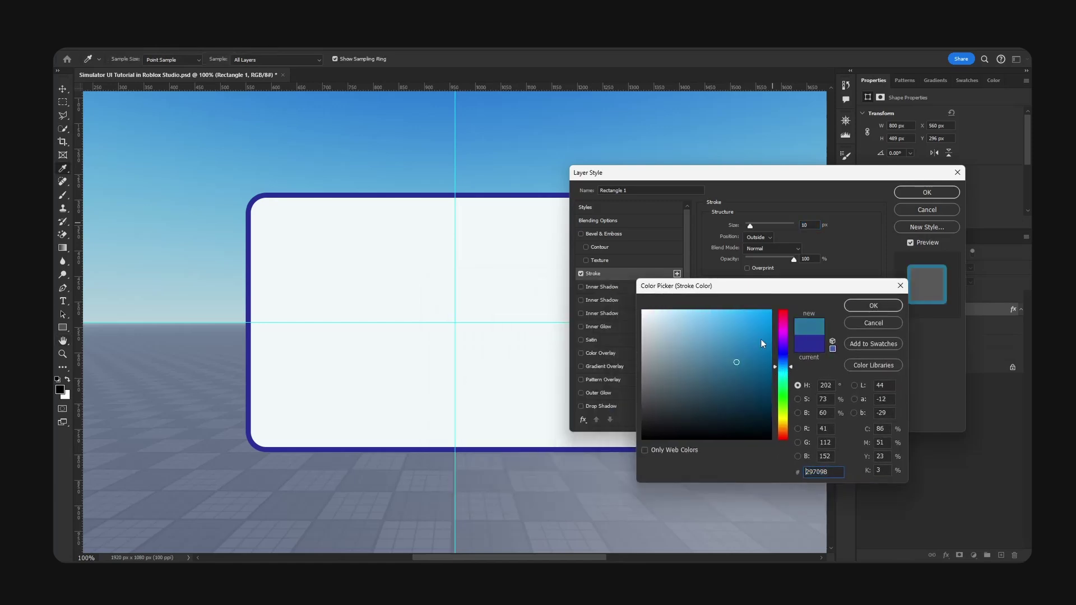
left_click_drag(762, 344, 755, 313)
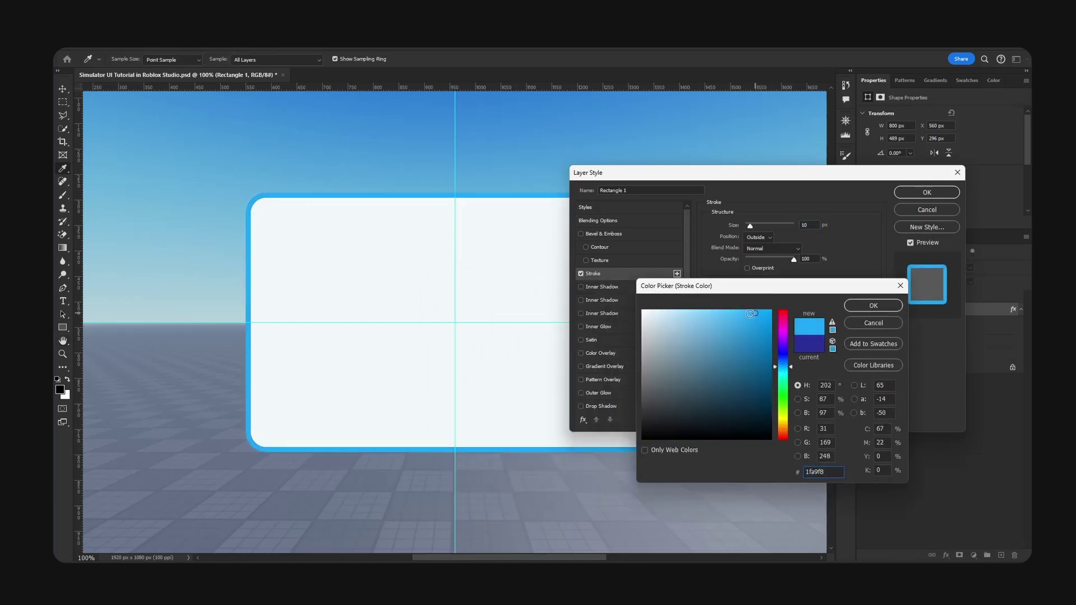
key("Return")
type("8")
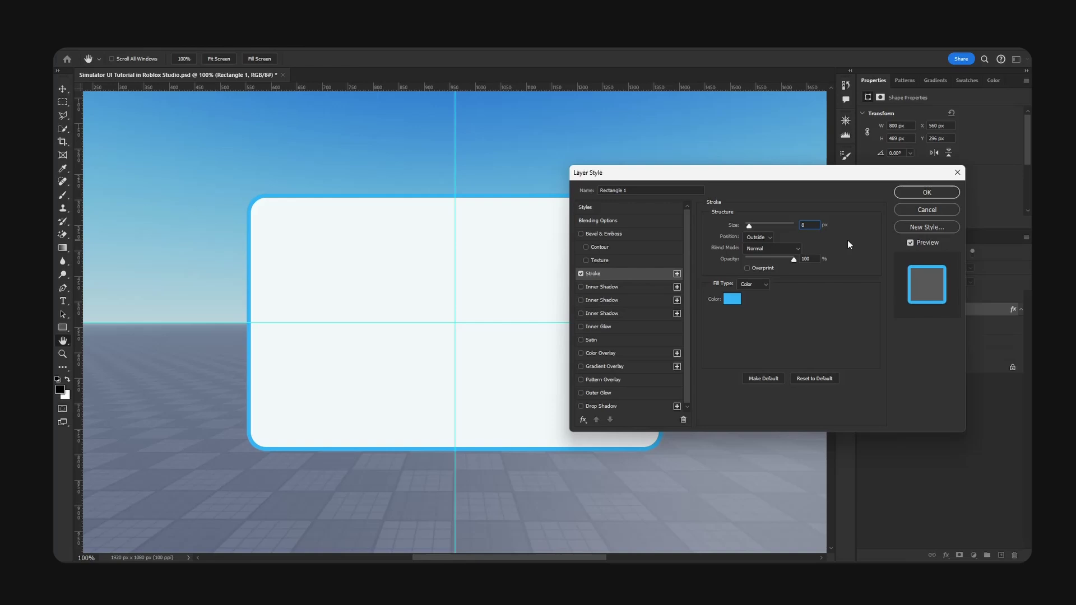
key("Return")
Hide the Baseplate image layer and duplicate the white Background layer
left_click(883, 354)
left_click(869, 355)
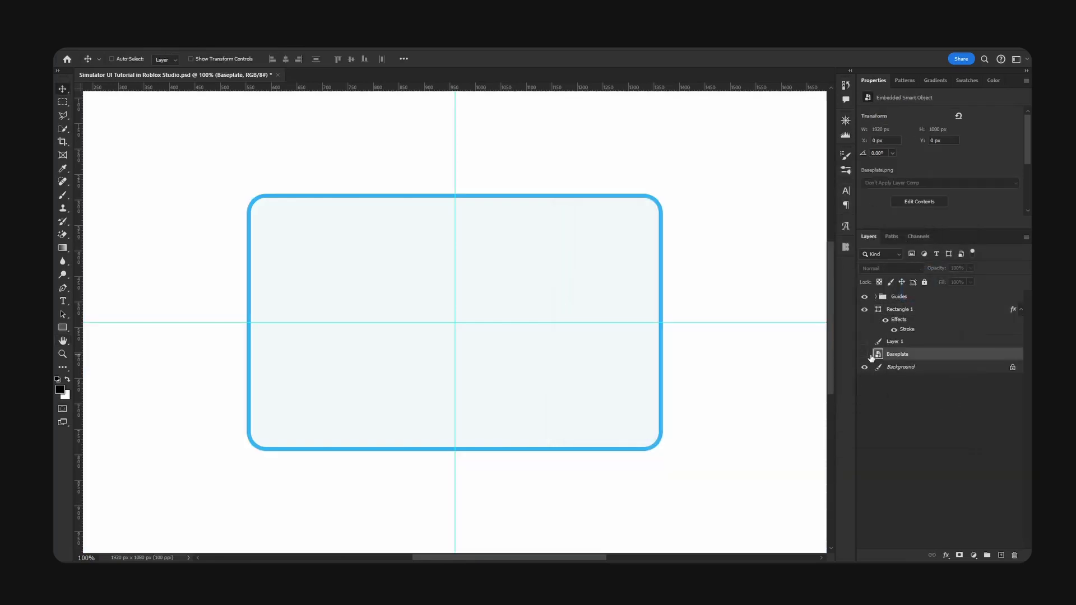
left_click(942, 370)
key("ctrl+j")
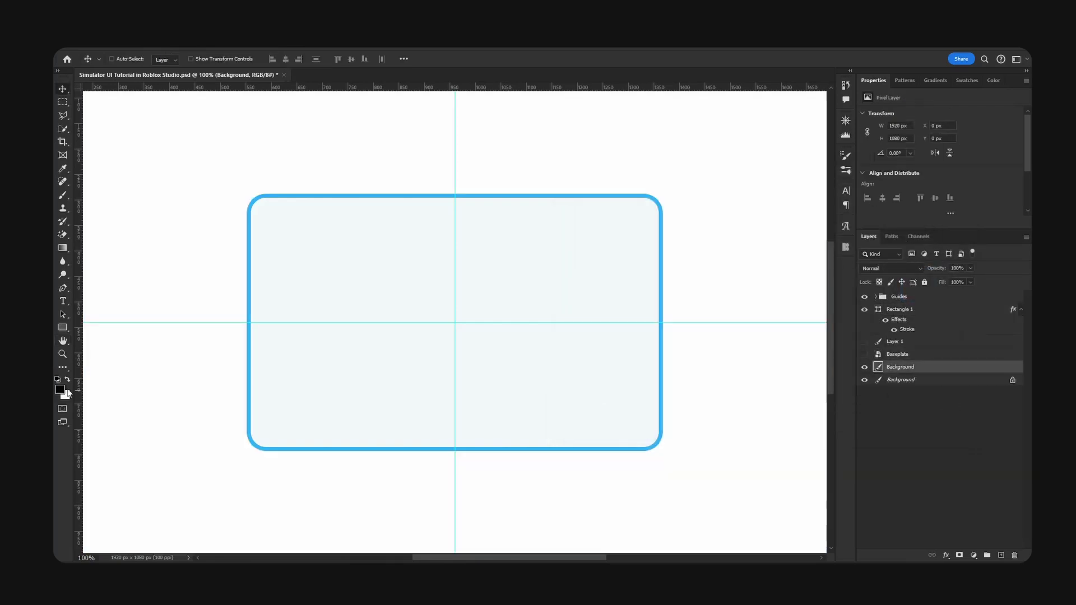
Pick a near-black foreground colour and fill the duplicated background layer with it
left_click(62, 390)
left_click(783, 366)
left_click_drag(680, 387, 646, 433)
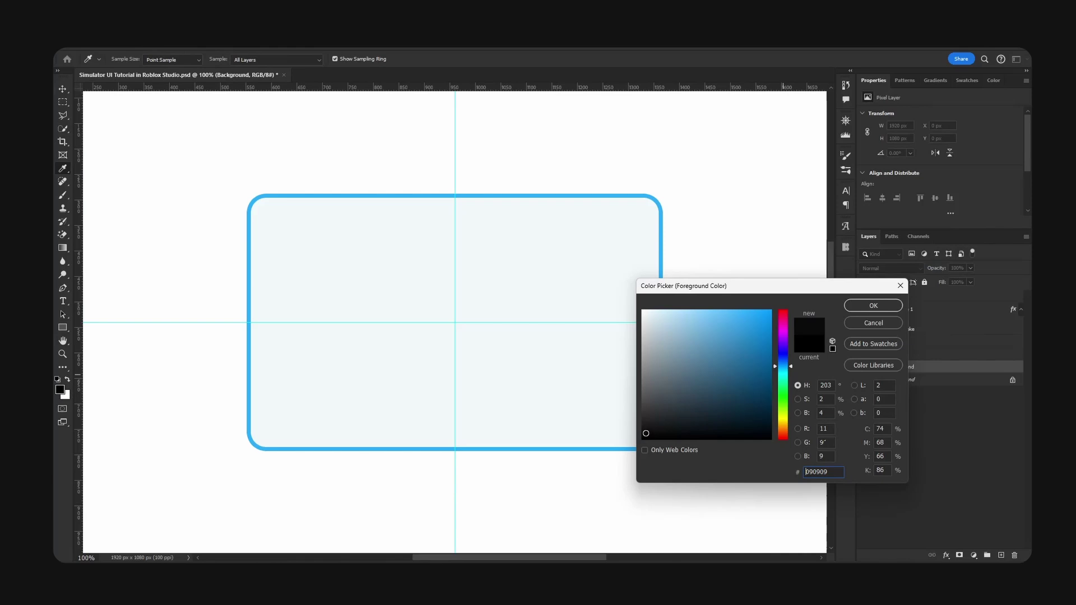
left_click(874, 306)
key("alt+BackSpace")
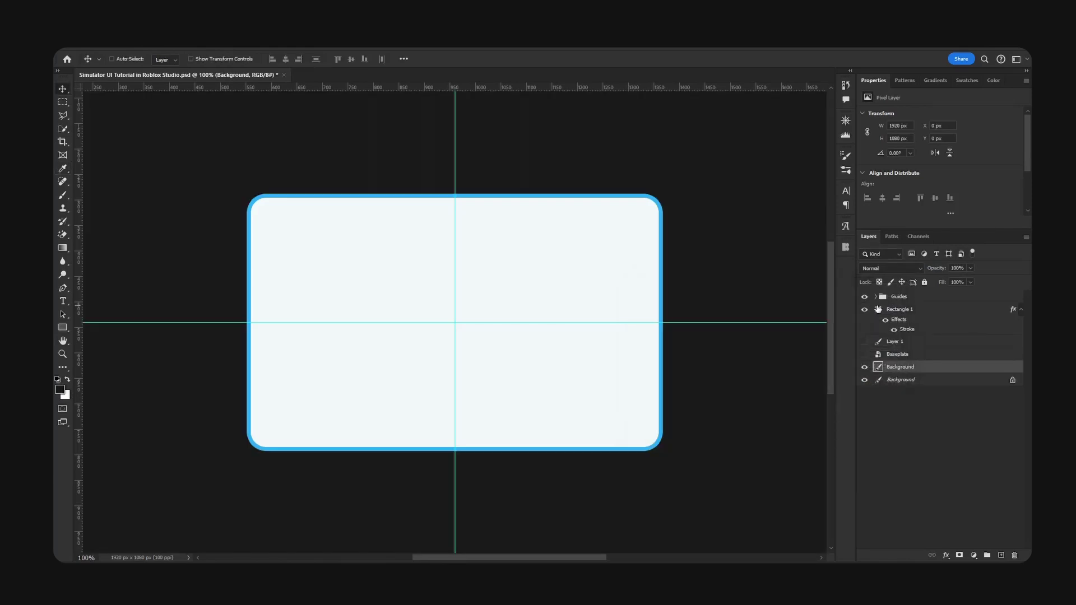
Show the reference screenshot layer, move it to the canvas's left edge, and hide it again
key("ctrl+minus")
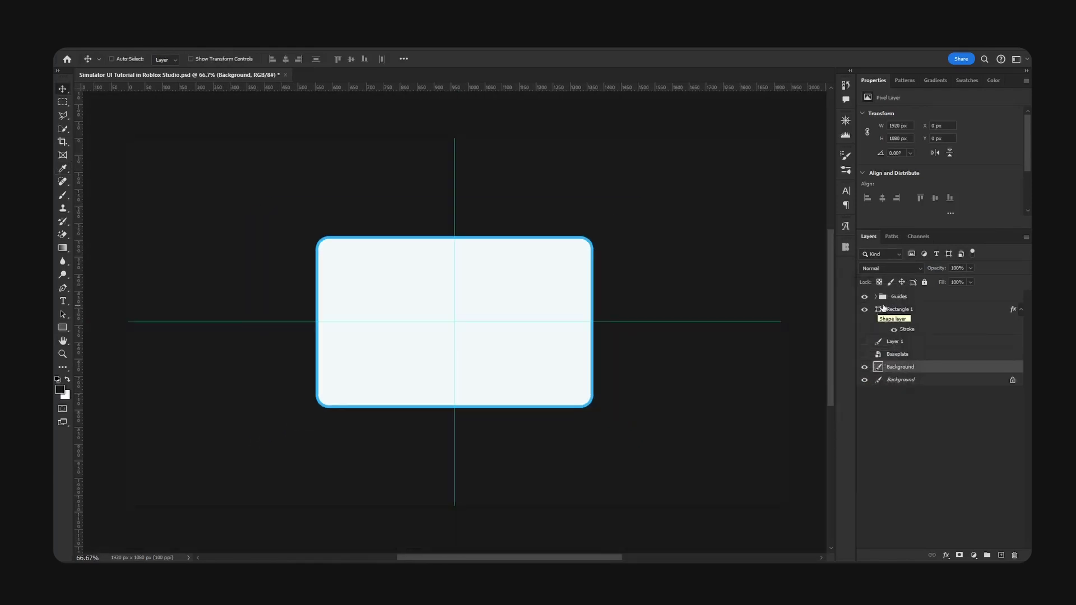
left_click(1021, 310)
left_click(864, 322)
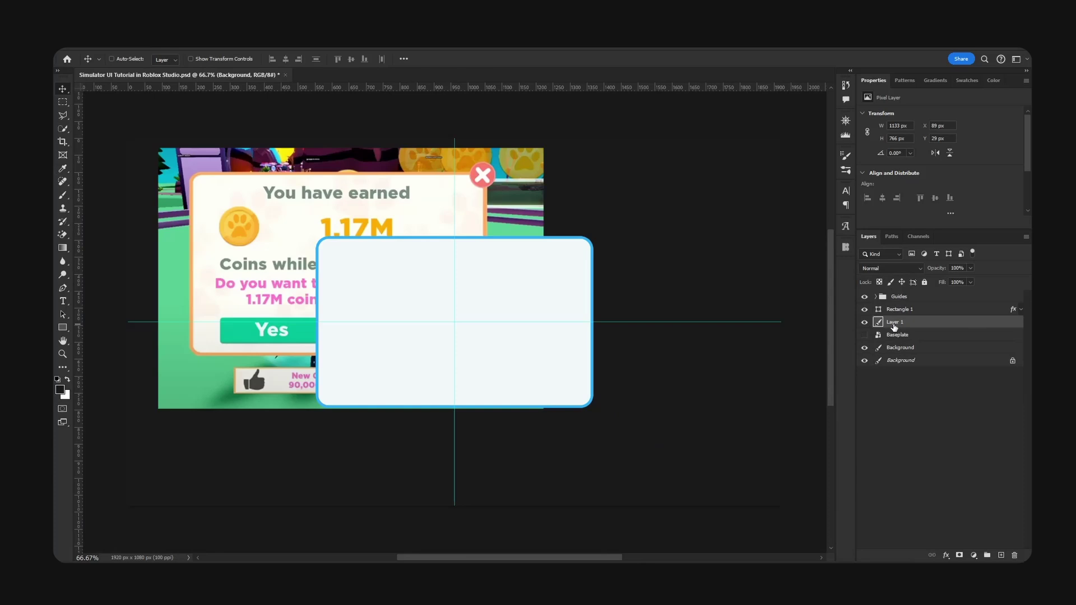
left_click(894, 321)
left_click_drag(408, 267, 369, 259)
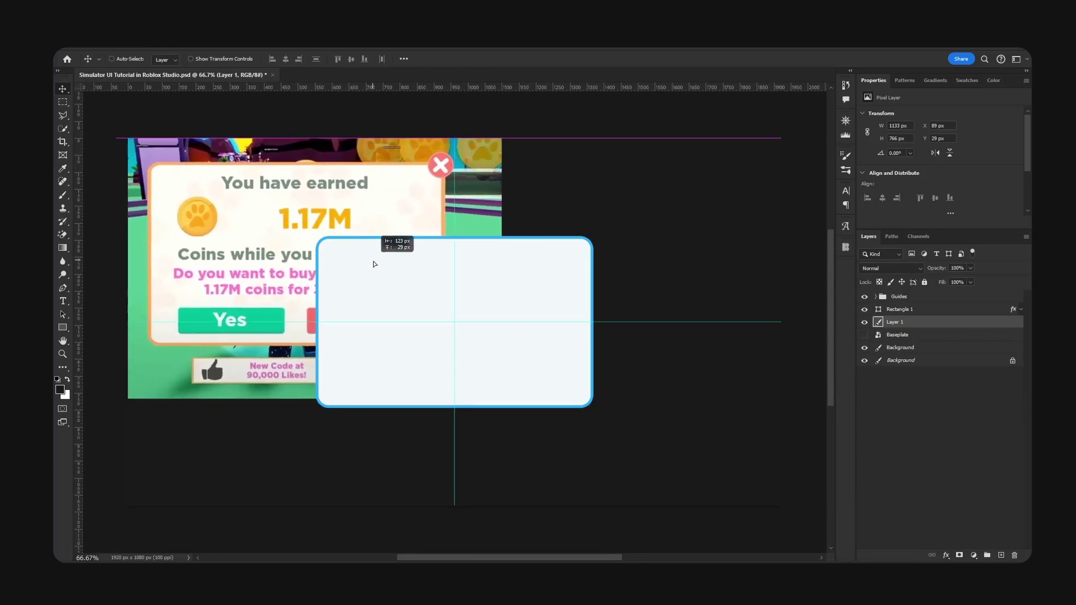
mouse_move(374, 264)
left_mouse_down()
mouse_move(393, 272)
mouse_move(416, 235)
mouse_move(385, 268)
left_mouse_up()
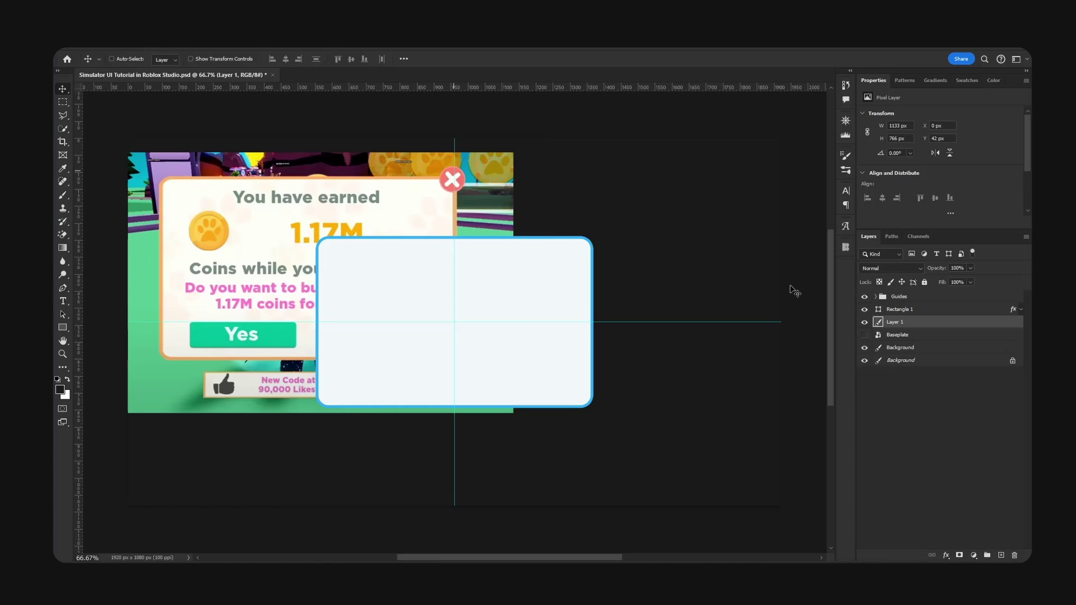
left_click(865, 322)
Create a new layer above the rounded panel and activate the Ellipse tool with the default black foreground colour
left_click(1001, 555)
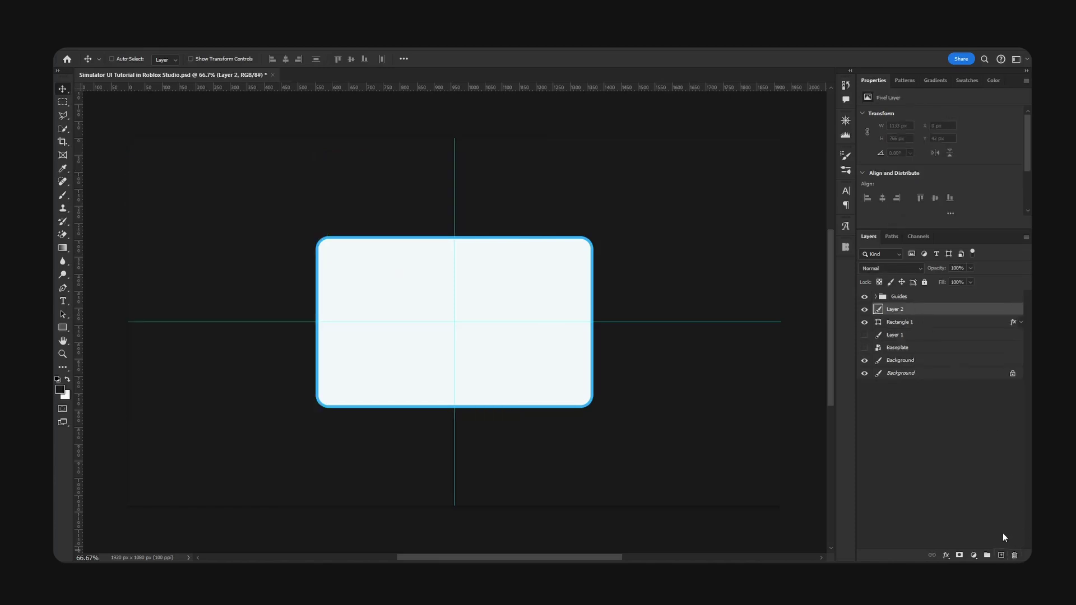
left_click_drag(63, 328, 120, 336)
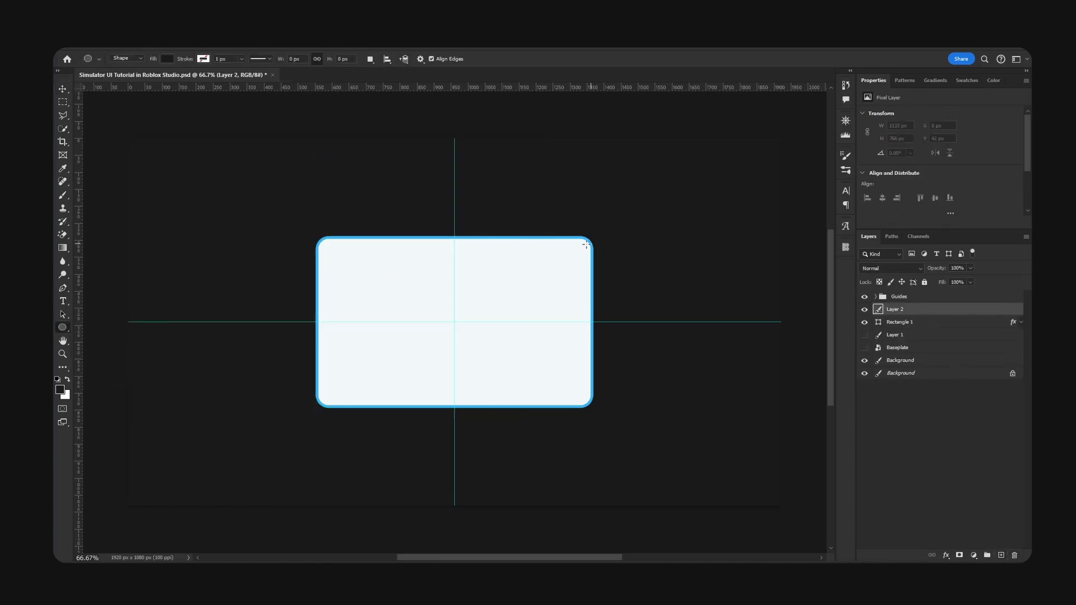
key("d")
Duplicate the vertical centre guide onto the panel's right border and the horizontal centre guide onto its top border
key("ctrl+plus")
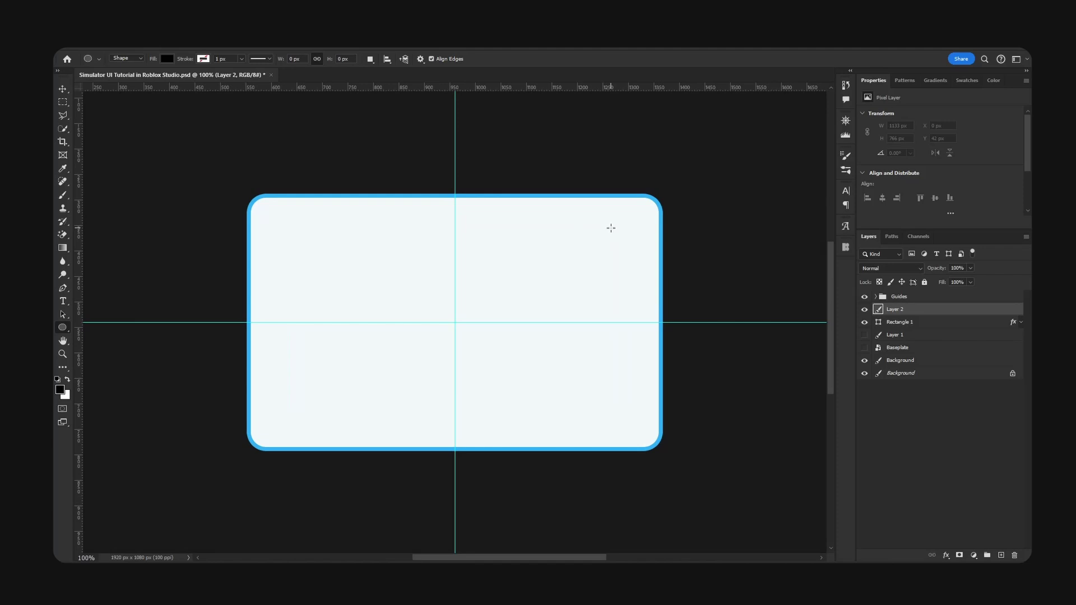
key("space")
left_click_drag(562, 199, 459, 219)
key("v")
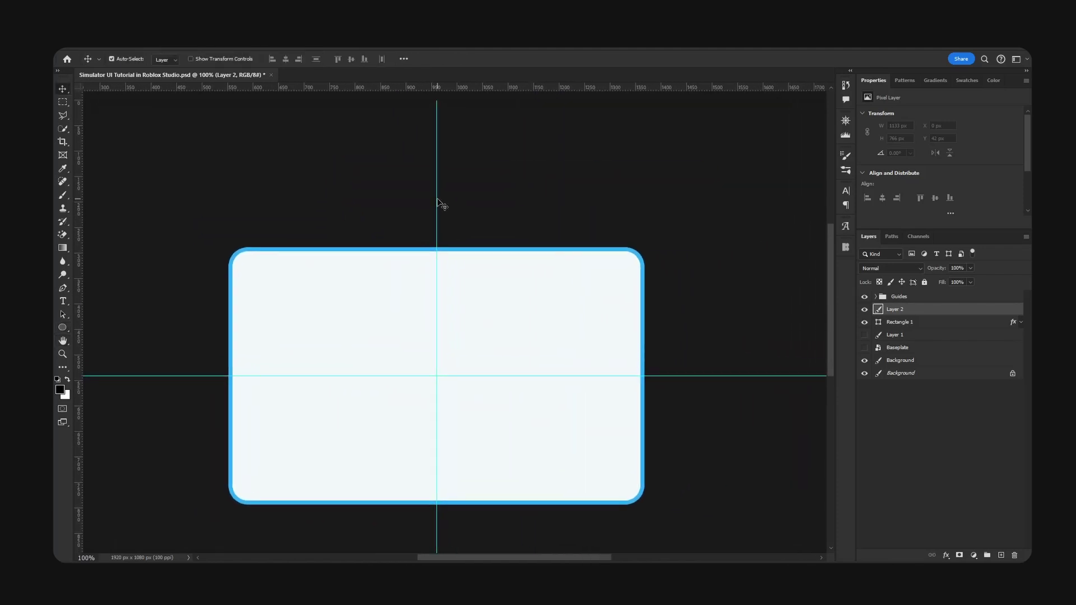
left_click(436, 200)
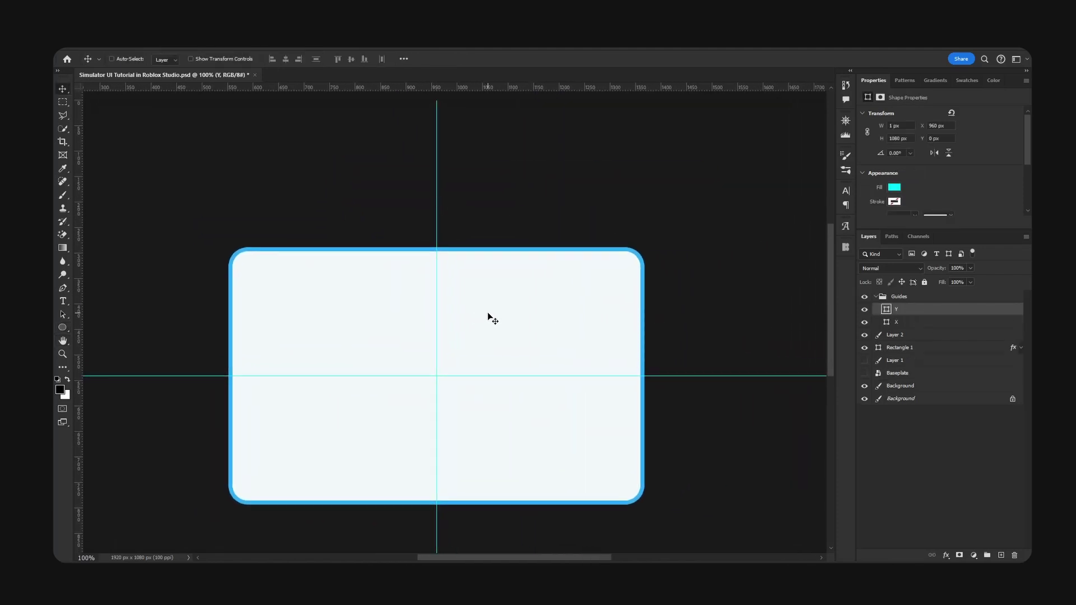
key("ctrl+plus")
key("h")
left_click_drag(704, 330, 479, 334)
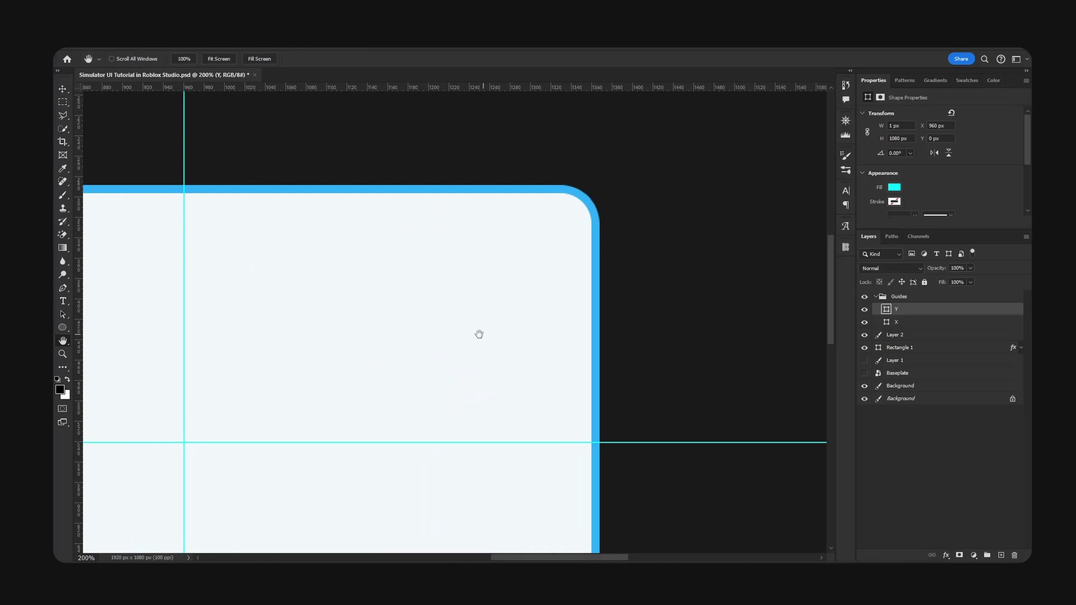
key("v")
left_click_drag(195, 340, 603, 343)
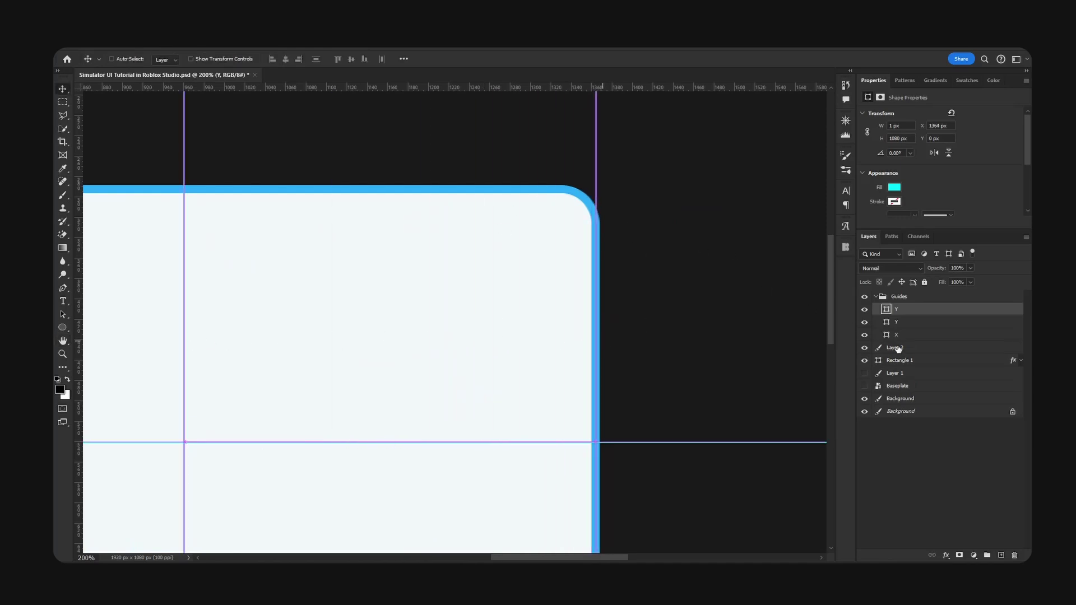
left_click(909, 335)
left_click_drag(630, 461, 626, 208, "alt")
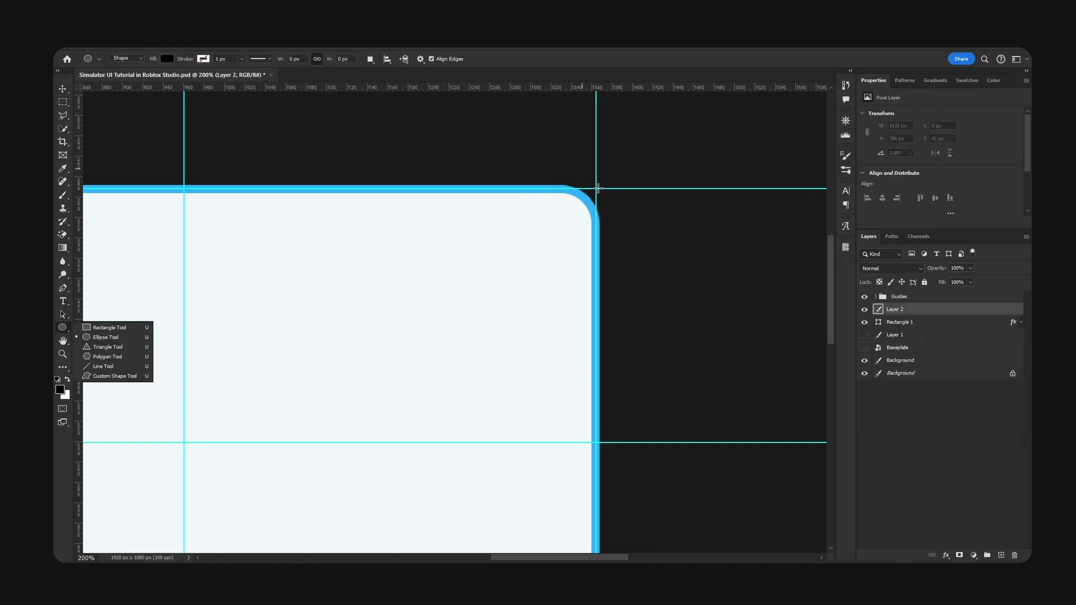
Draw a black ellipse about 56 by 54 px centred where the two edge guides cross at the panel's upper-right corner
left_click_drag(598, 189, 628, 161, "alt")
key("v")
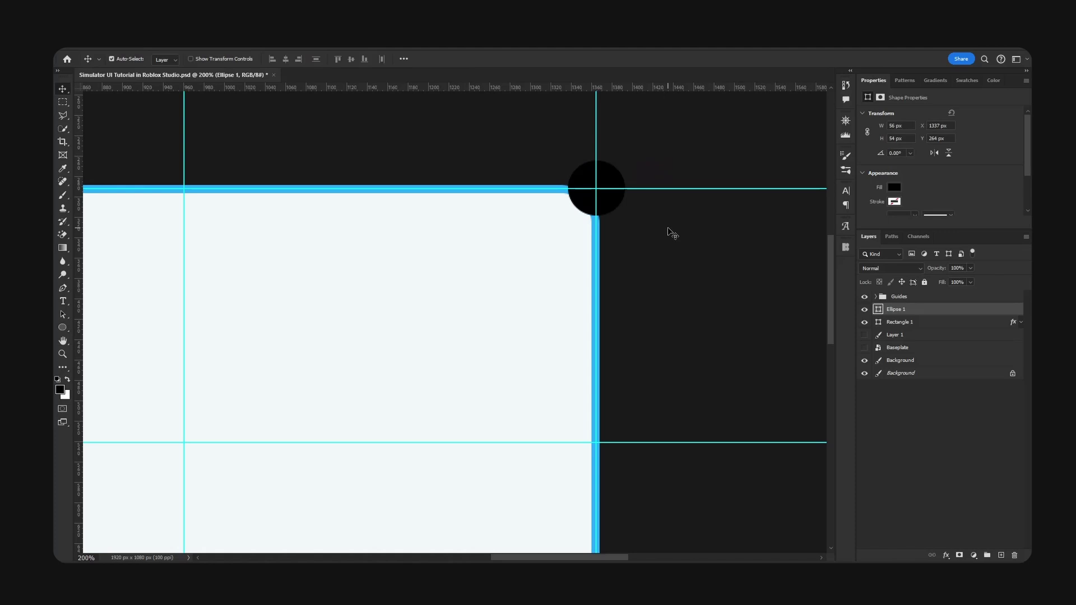
key("ctrl+minus")
left_click_drag(512, 299, 570, 259)
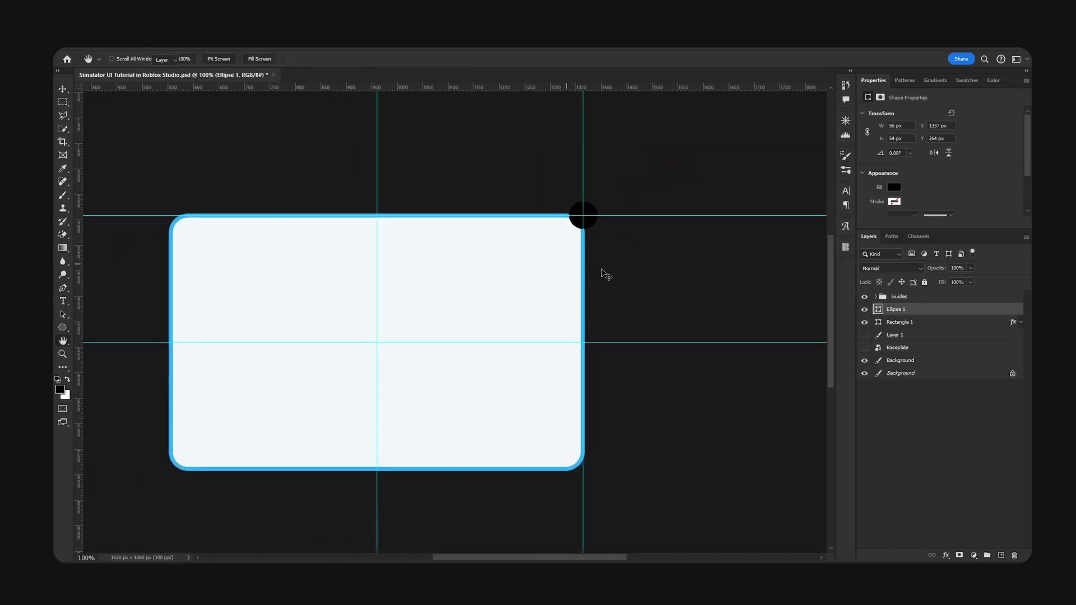
Scale the black ellipse from its centre to about 72 px wide and set its height to 72 px
key("ctrl+t")
left_click_drag(599, 199, 604, 194, "alt")
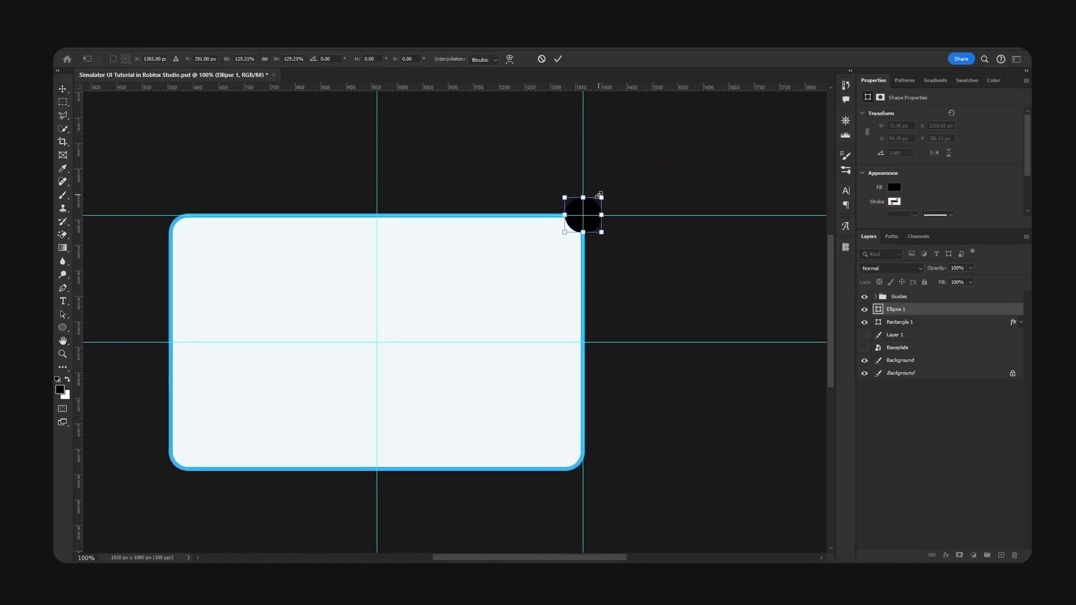
key("Return")
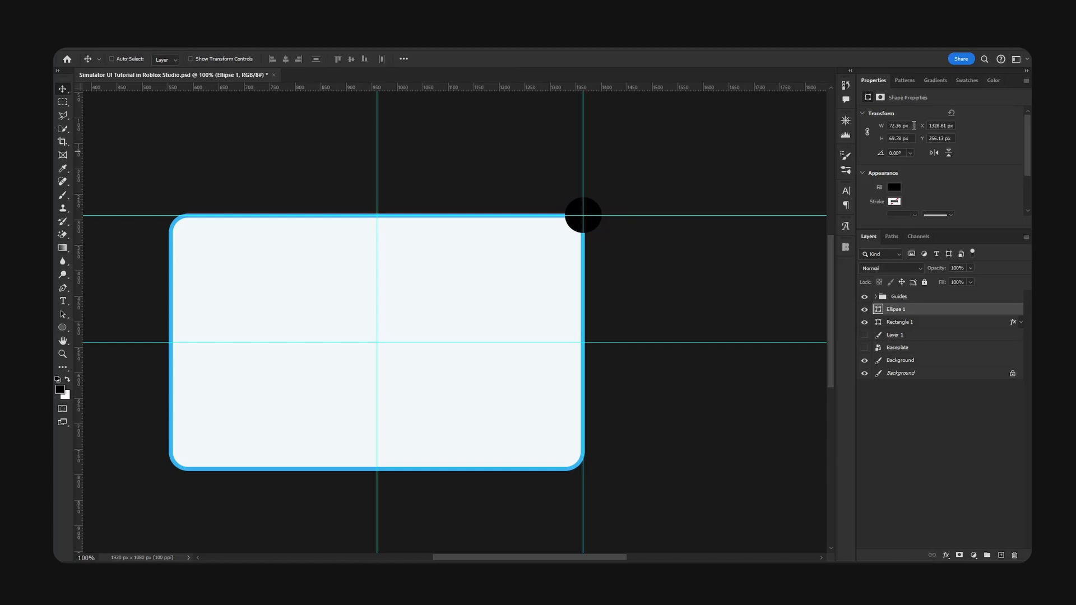
left_click(911, 138)
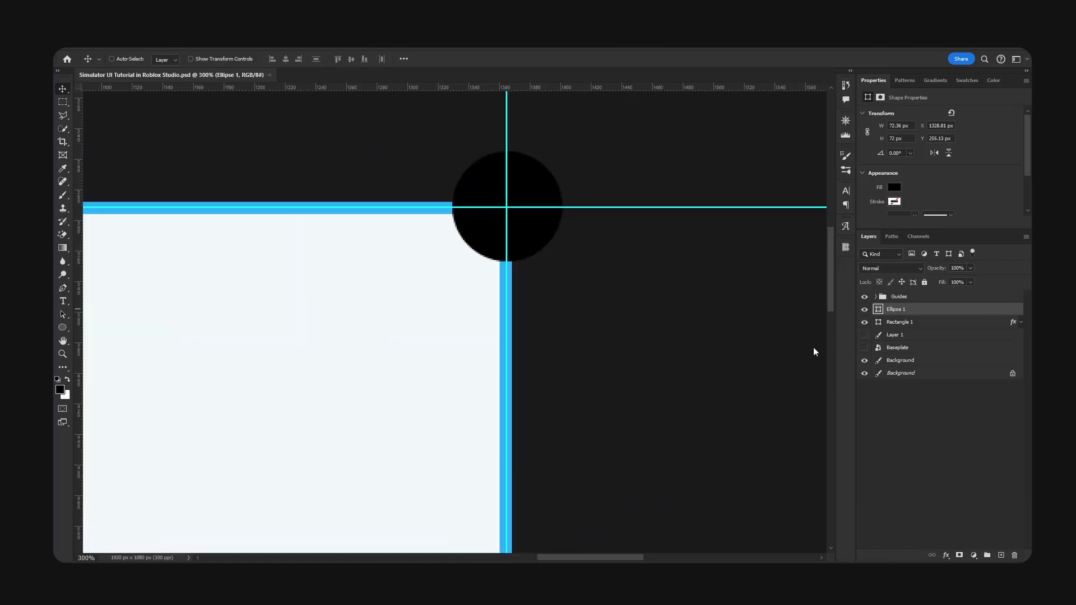
Set the corner circle's fill colour to the pink ef4d77
double_click(878, 309)
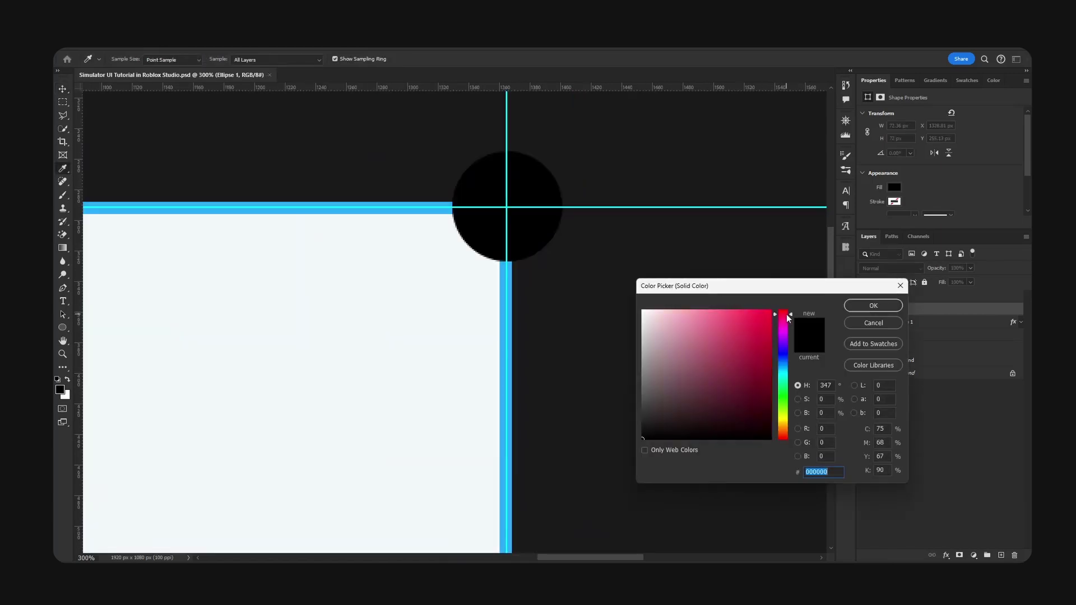
left_click(729, 314)
left_click_drag(728, 314, 727, 322)
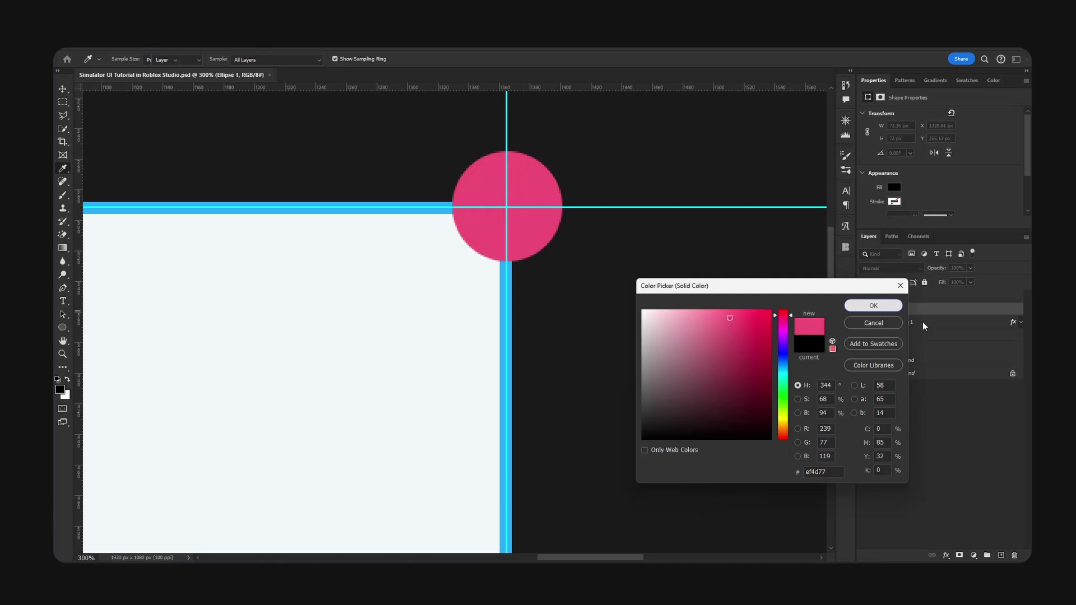
key("Return")
Show the reference screenshot layer and set the circle's fill to the red sampled from the reference's close button
left_click(865, 335)
left_click_drag(294, 251, 661, 468)
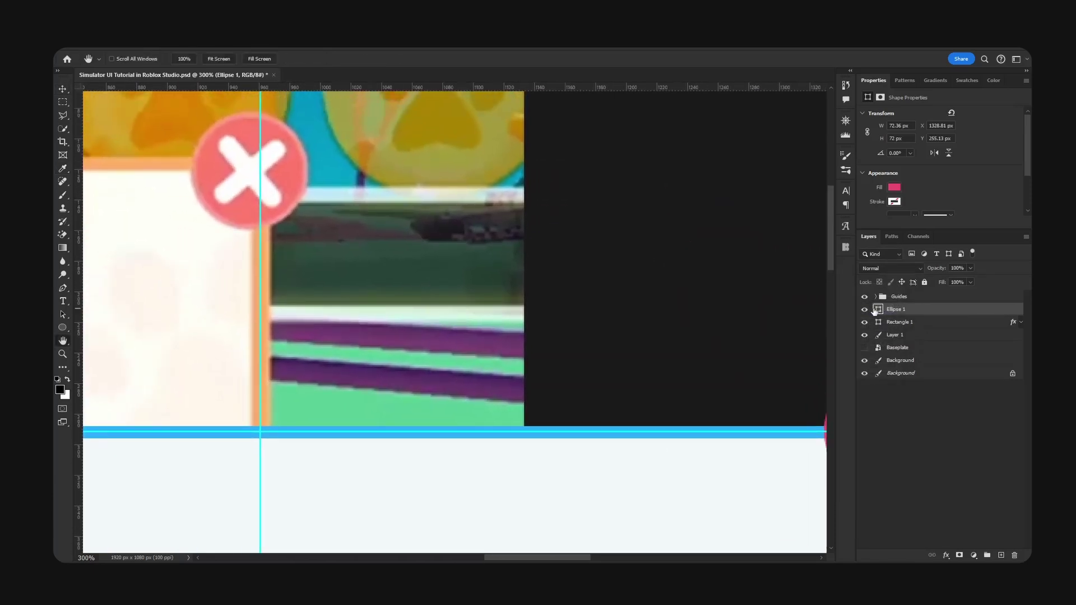
left_click(270, 125)
key("Return")
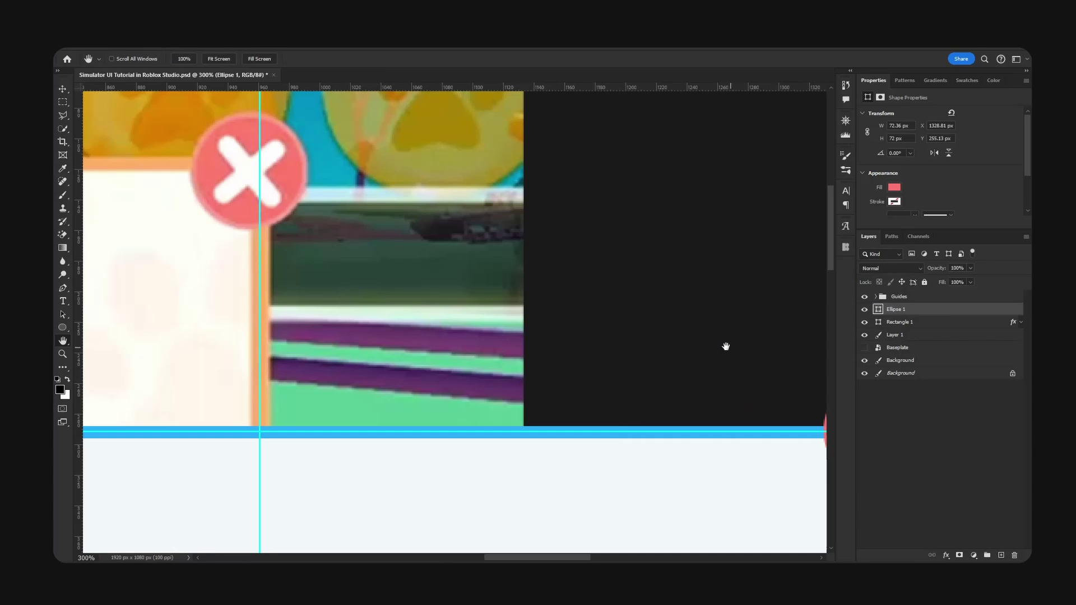
Add a 5 px outside stroke to the circle in a lighter tint of its red fill
left_click_drag(725, 345, 609, 303)
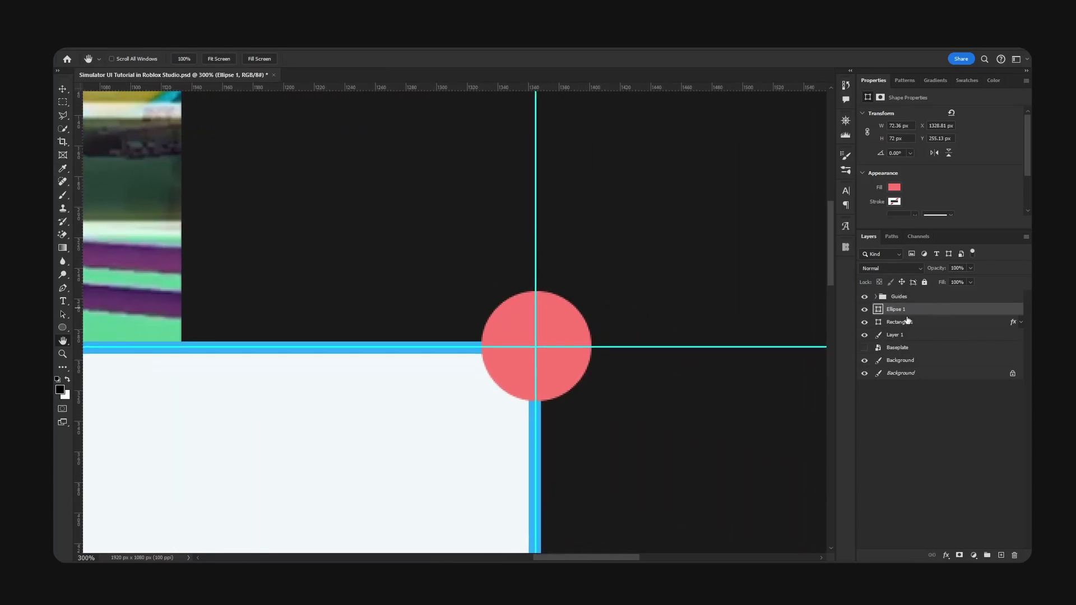
double_click(869, 313)
left_click(607, 272)
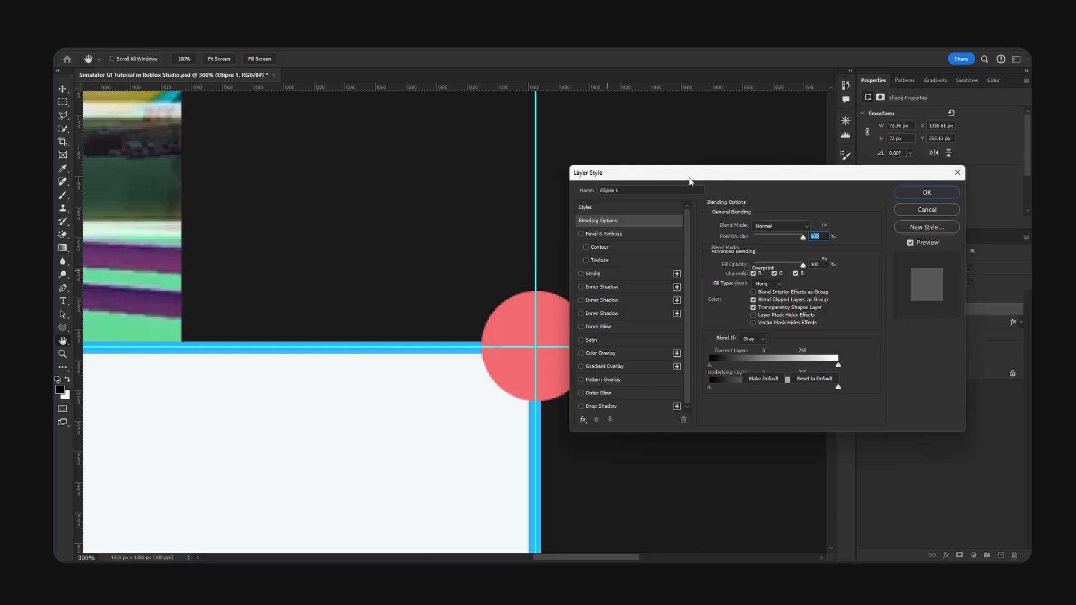
left_click_drag(672, 173, 735, 161)
left_click(794, 288)
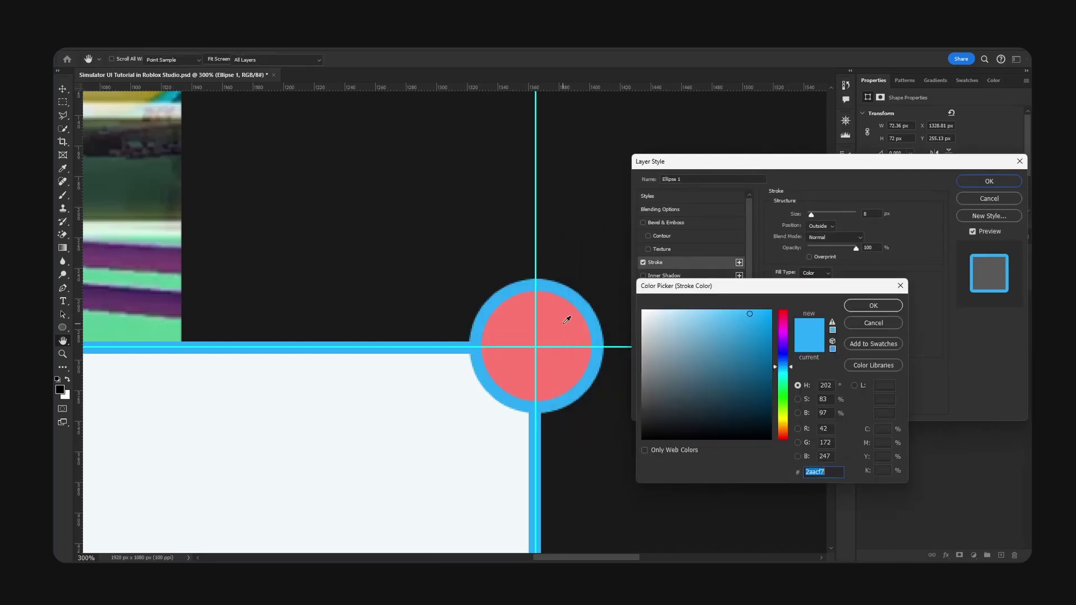
left_click(566, 317)
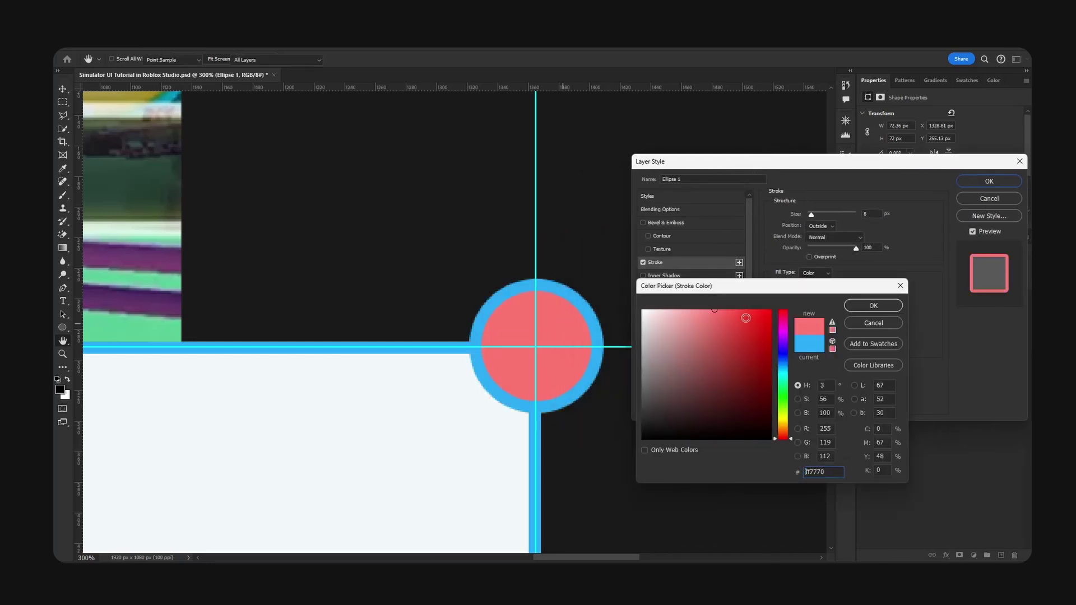
left_click(873, 305)
left_click_drag(811, 215, 809, 217)
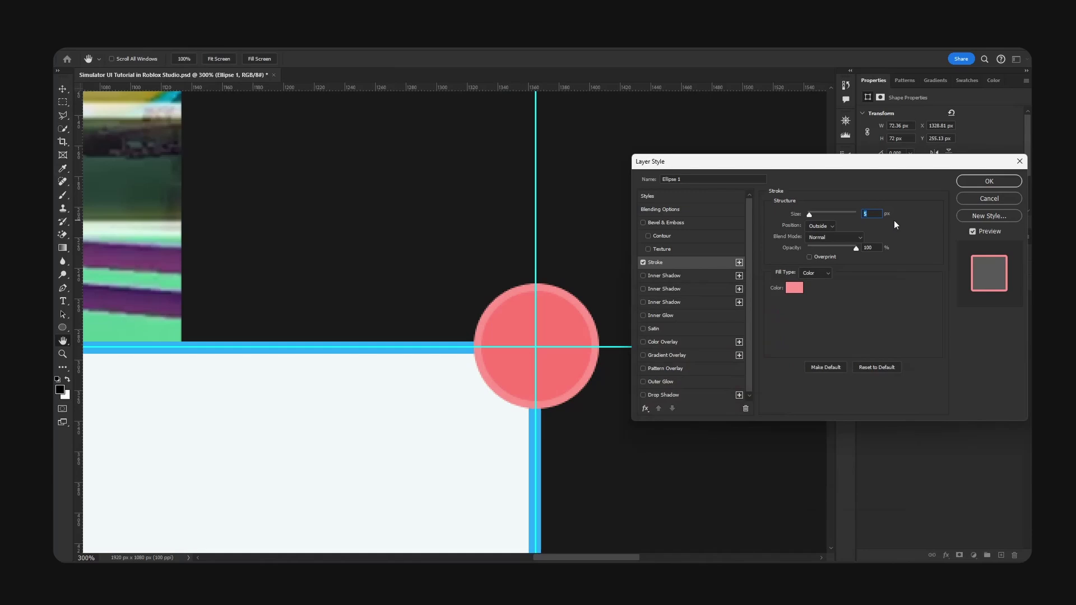
key("Return")
Collapse the circle layer's effects list and hide the circle layer
key("ctrl+minus")
key("ctrl+minus")
key("ctrl+minus")
key("ctrl+minus")
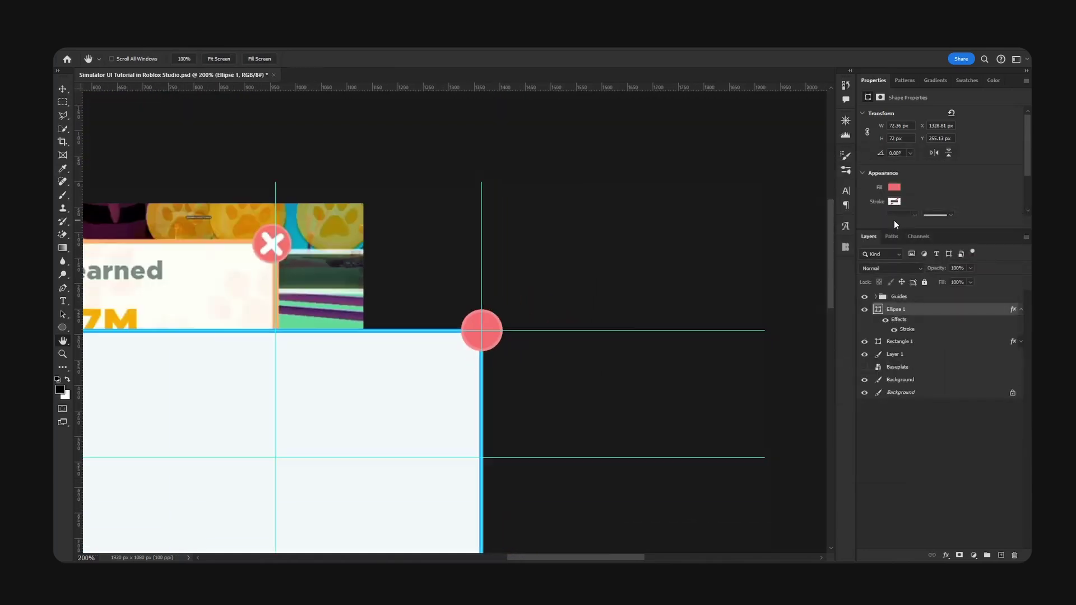
left_click_drag(524, 352, 672, 274)
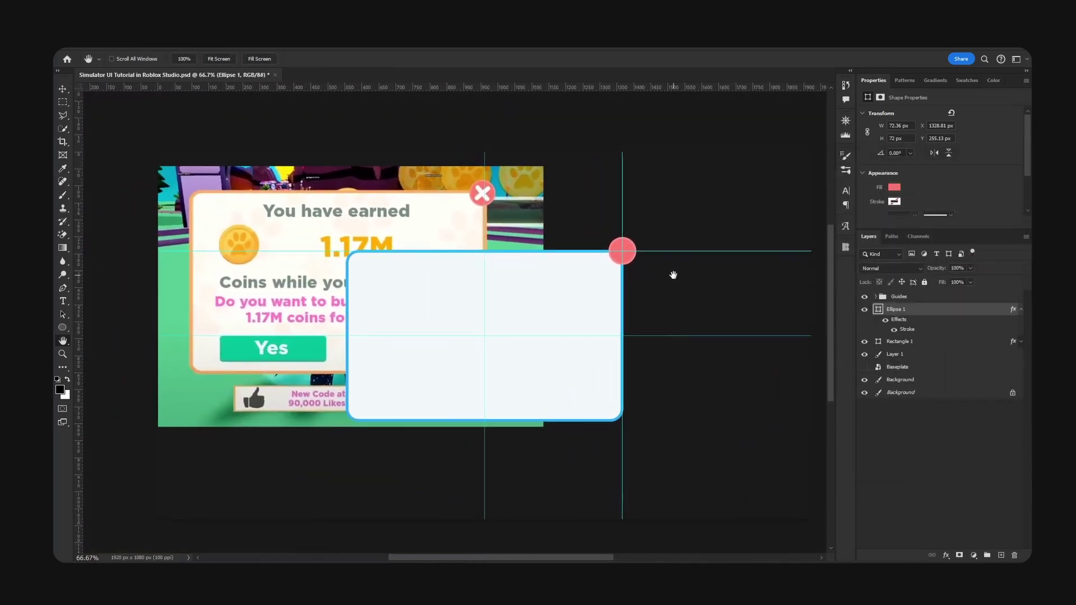
key("v")
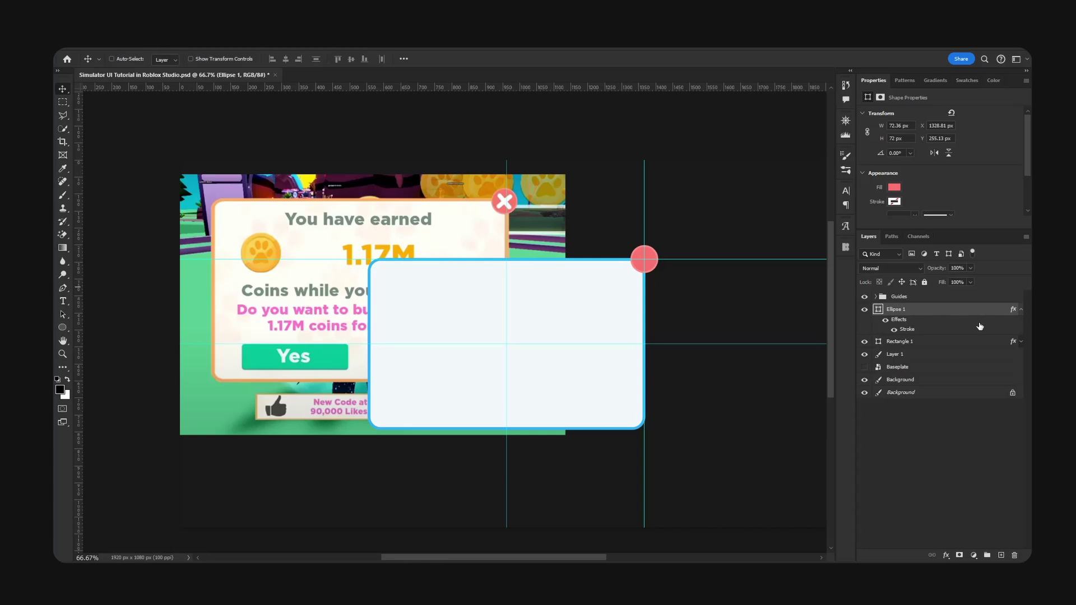
left_click(1020, 311)
left_click(864, 312)
Move the duplicated vertical guide to X 1360 px and the duplicated horizontal guide to Y 295 px
key("ctrl+plus")
key("ctrl+plus")
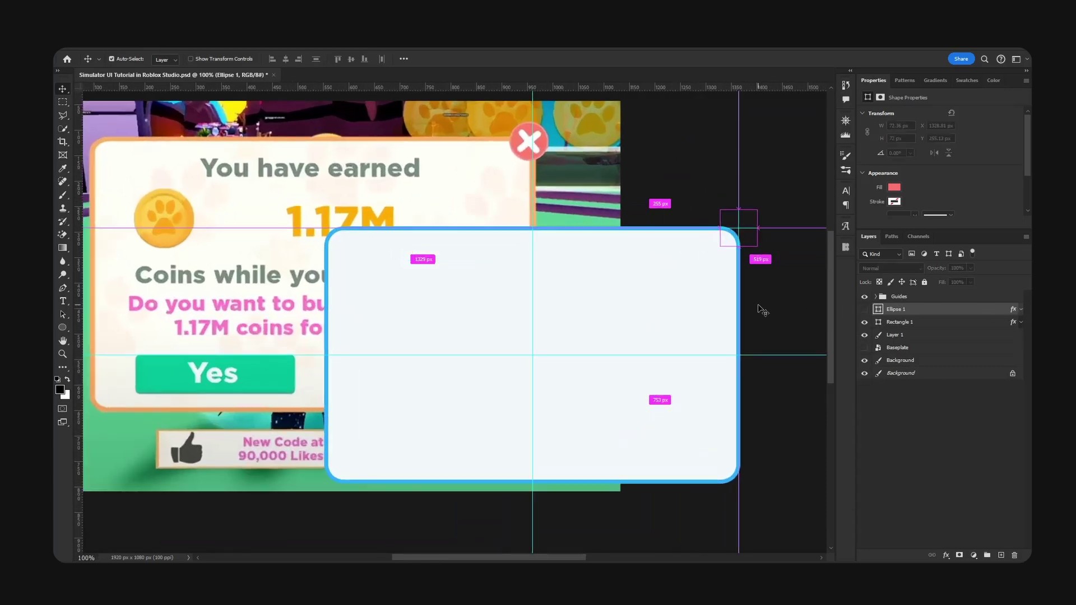
left_click_drag(758, 303, 508, 291)
key("v")
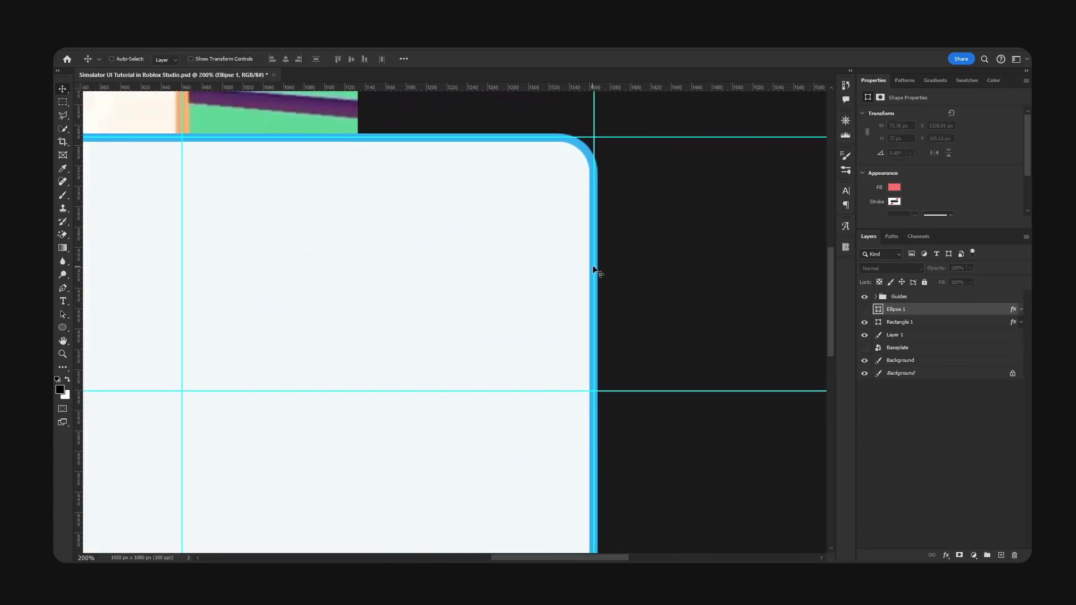
left_click(594, 268)
left_click_drag(609, 264, 599, 264, "ctrl")
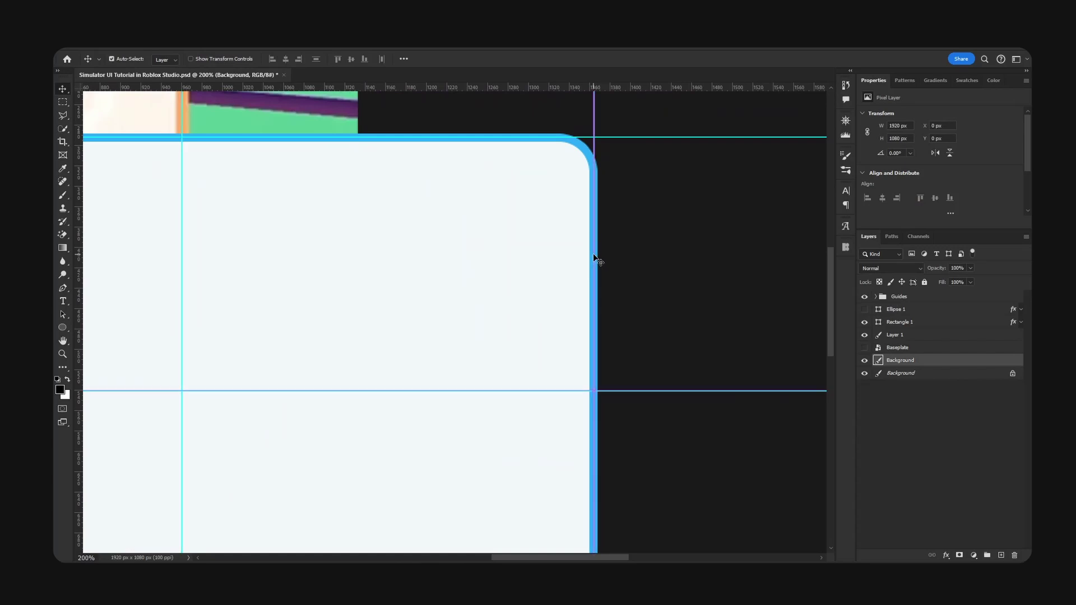
left_click(594, 255, "ctrl")
key("Left")
key("Left")
key("Left")
key("Left")
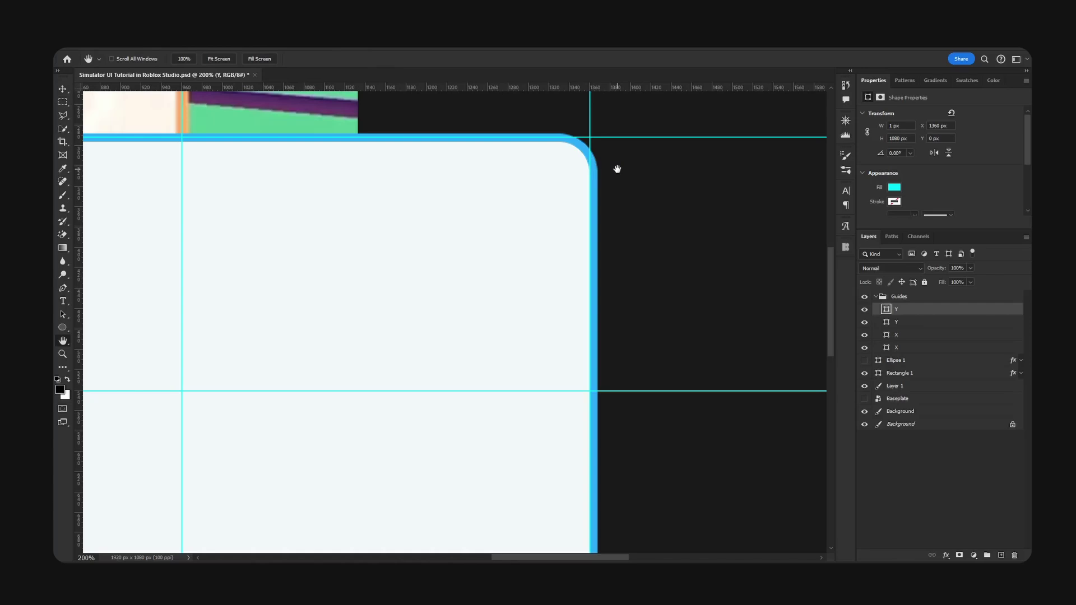
left_click_drag(618, 169, 621, 226)
left_click(588, 223)
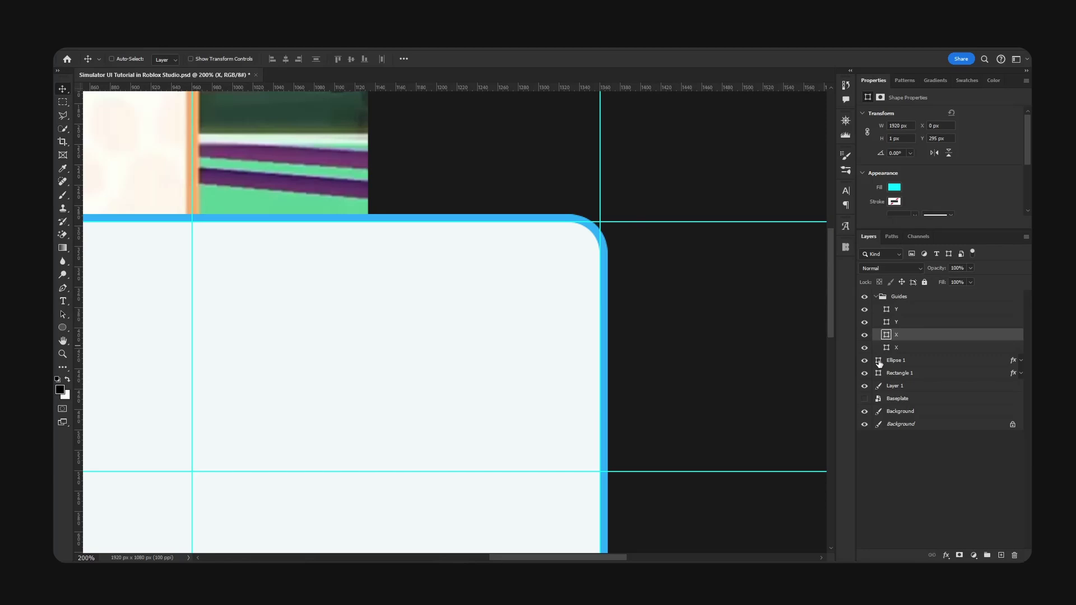
Show the circle again, recentre it on the edge guides' intersection, and save the document with the Guides group collapsed
left_click(917, 363)
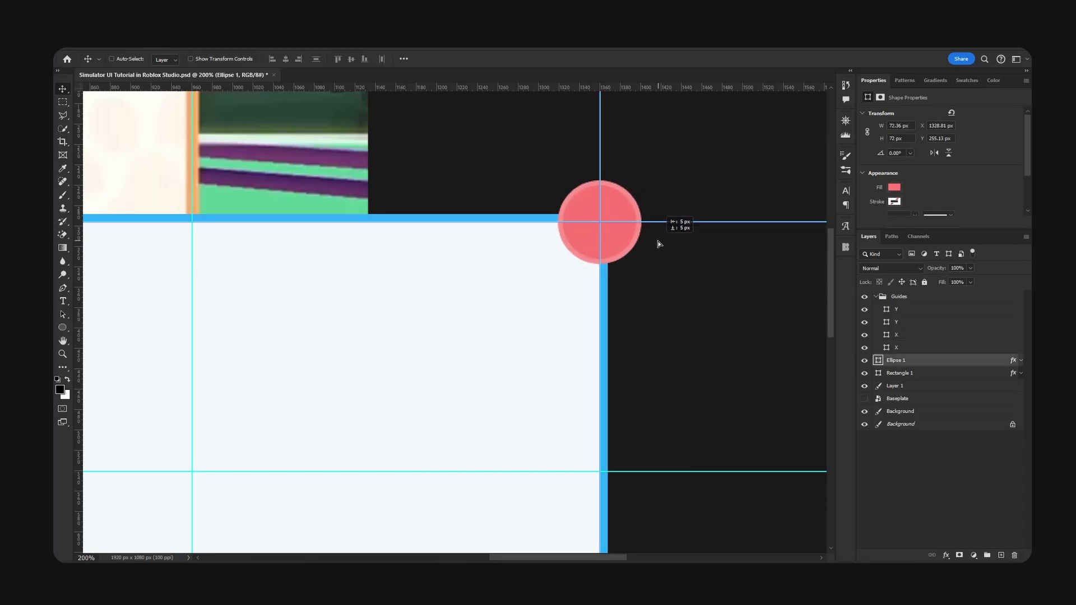
left_click_drag(659, 244, 659, 241)
key("ctrl+s")
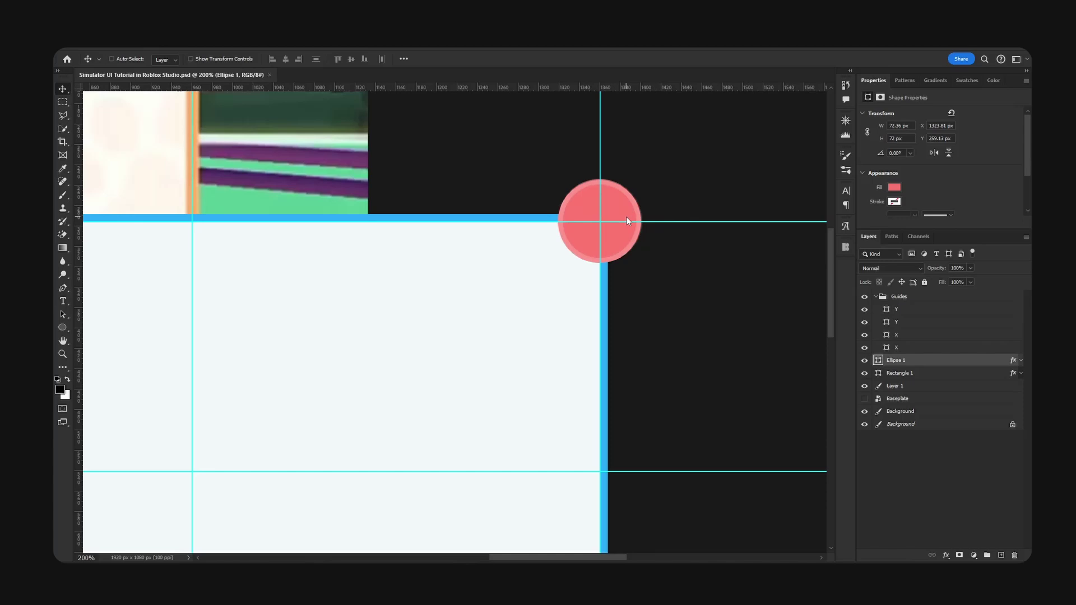
left_click(876, 296)
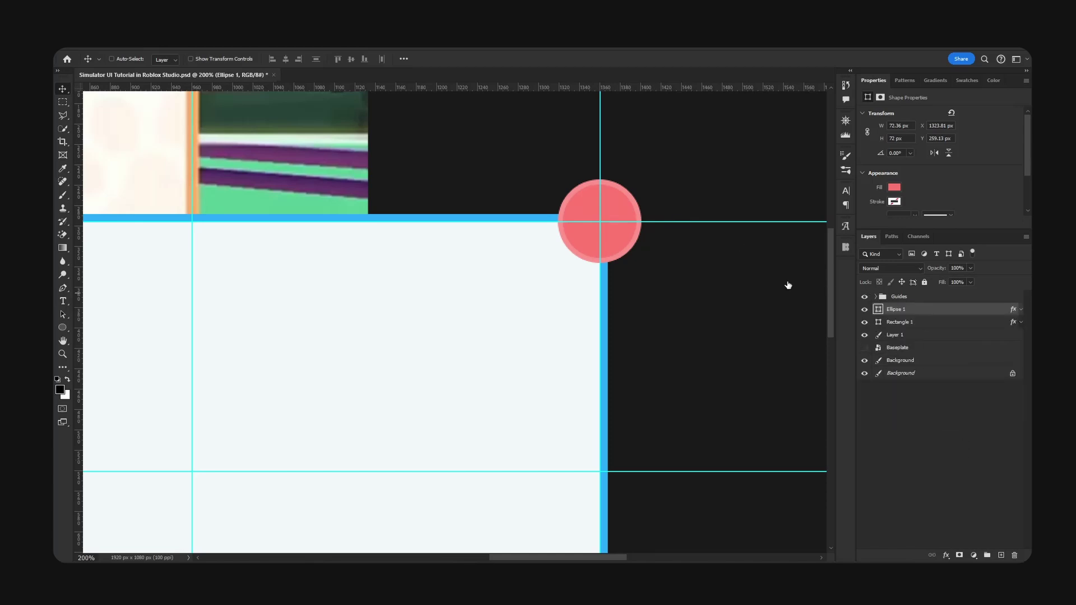
Add a white text layer reading X on the red circle and select its letter
key("t")
left_click(599, 224)
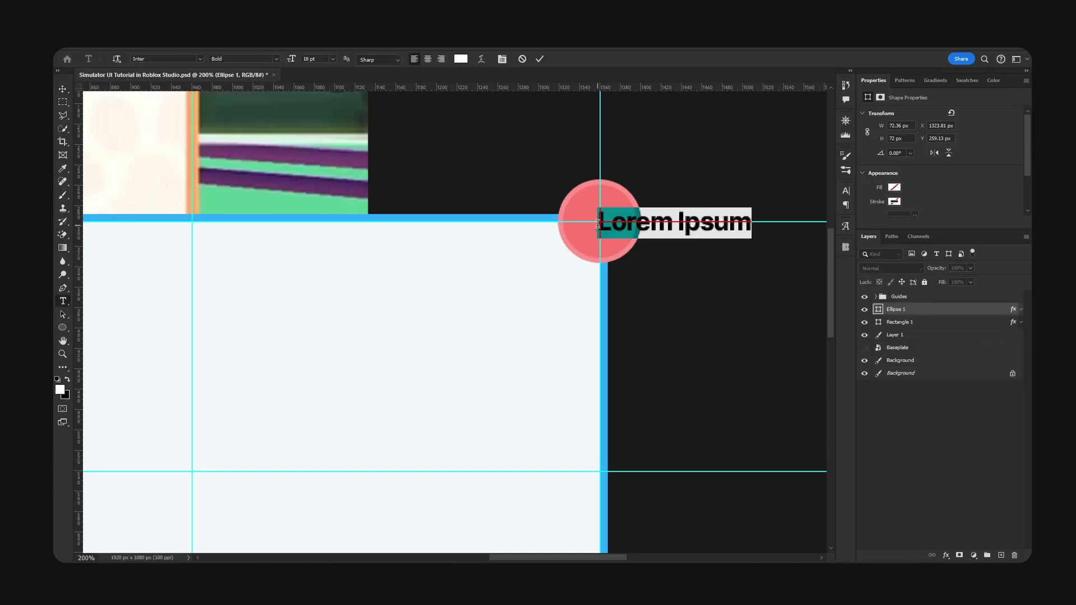
type("X")
key("ctrl+a")
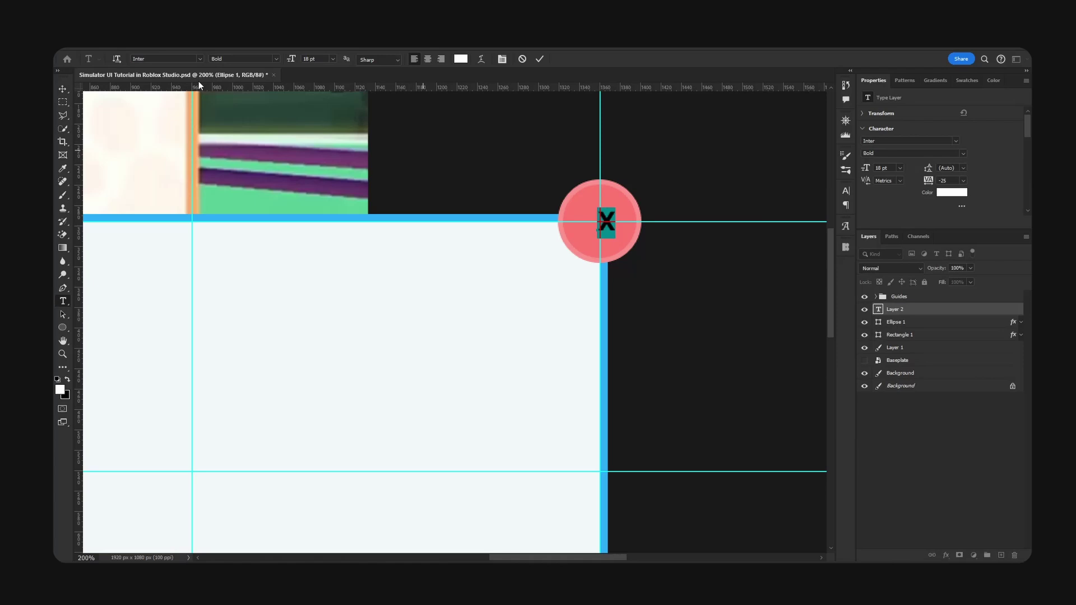
Set the letter X to Fredoka One Regular at 36 pt and centre it on the red circle
left_click(188, 59)
type("Fredoka One")
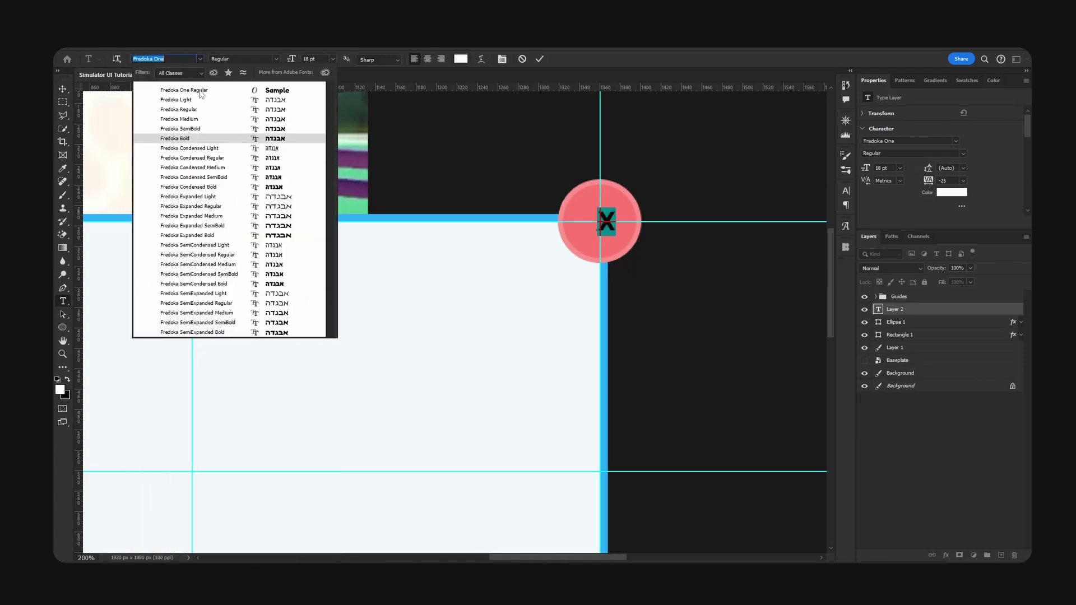
left_click(200, 94)
left_click(317, 59)
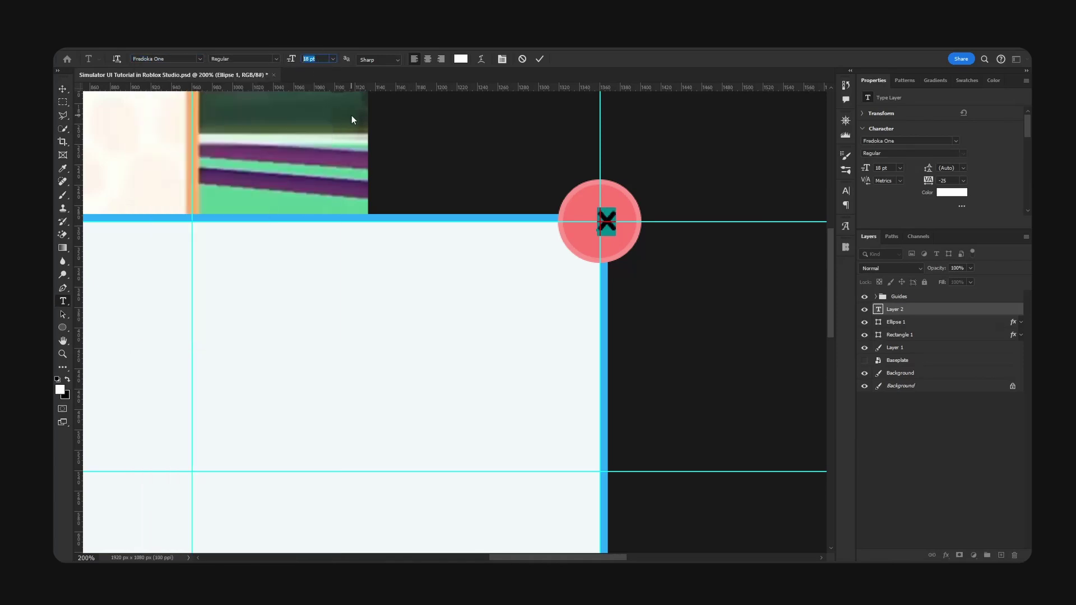
type("24")
key("Return")
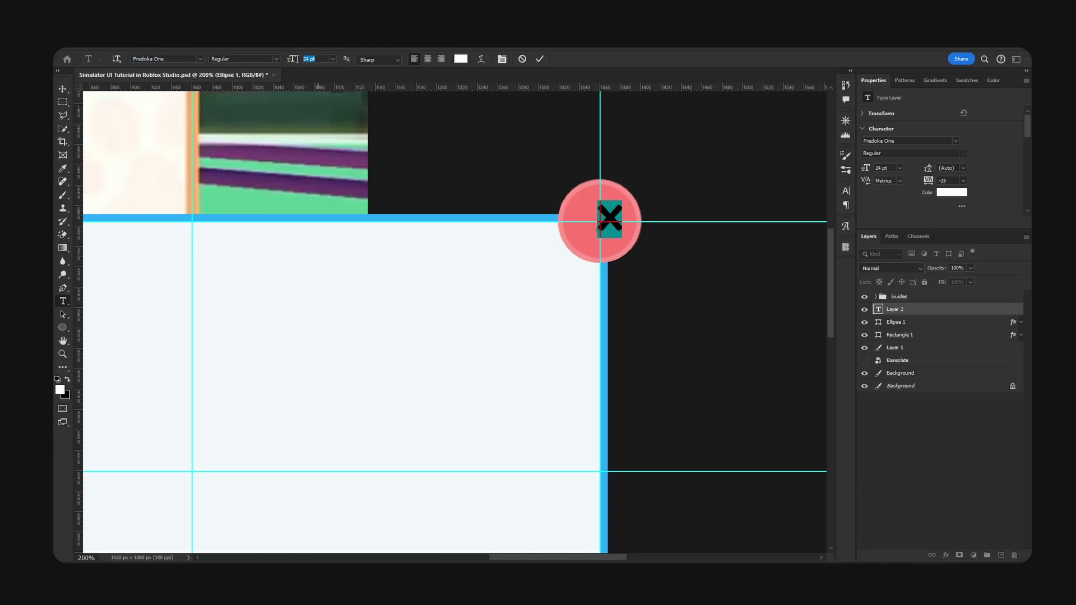
type("32")
key("Return")
left_click(63, 90)
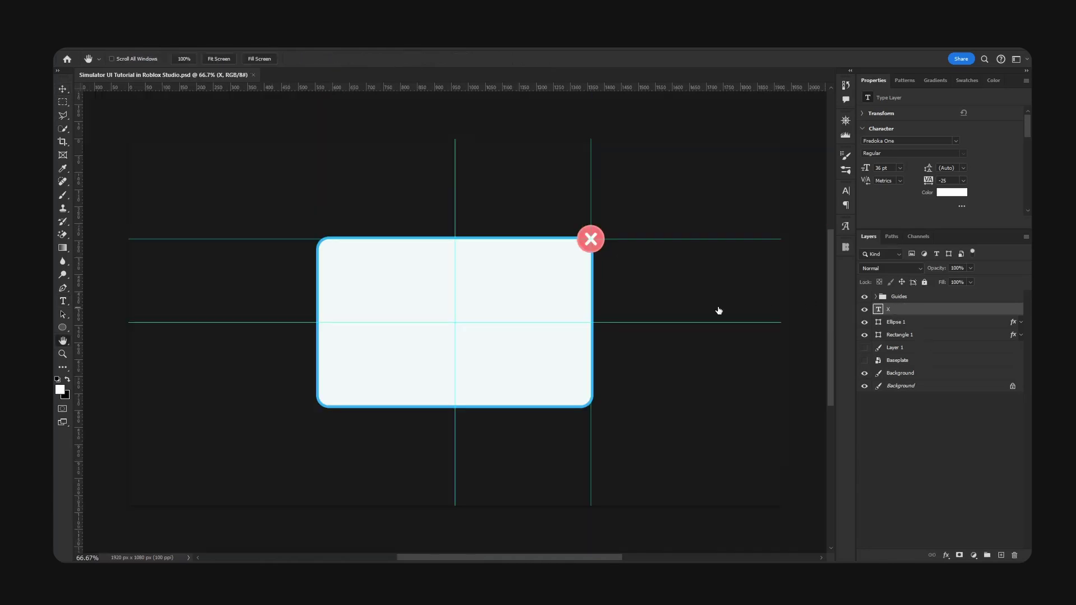
Add a layer mask to the Guides group and fade the guides outward with a radial gradient from the canvas centre to a corner
key("alt+bracketright")
key("ctrl+equal")
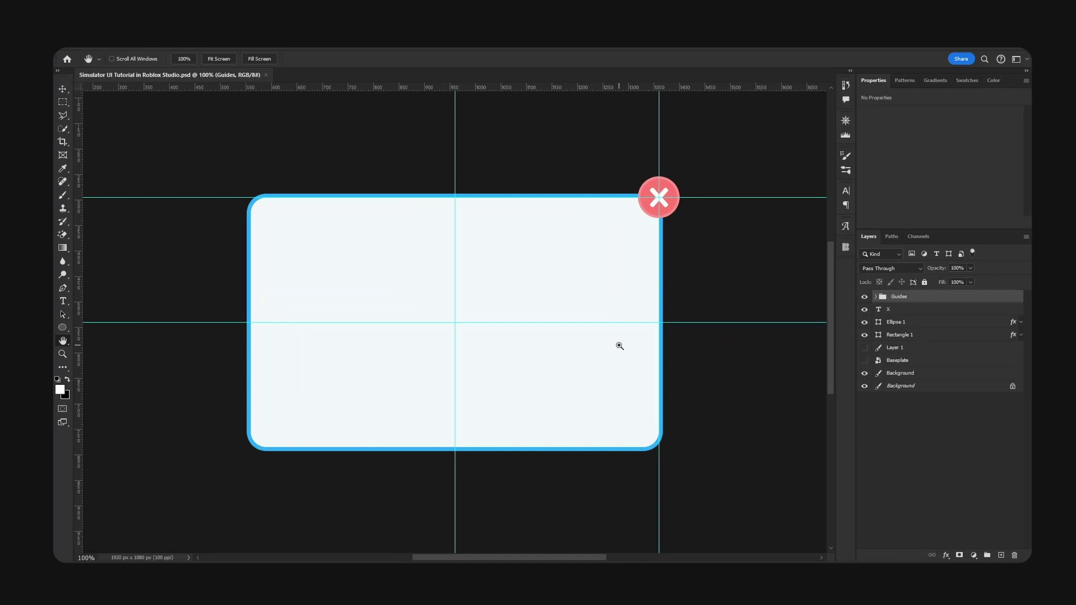
key("ctrl+equal")
key("ctrl+minus")
key("ctrl+minus")
key("ctrl+minus")
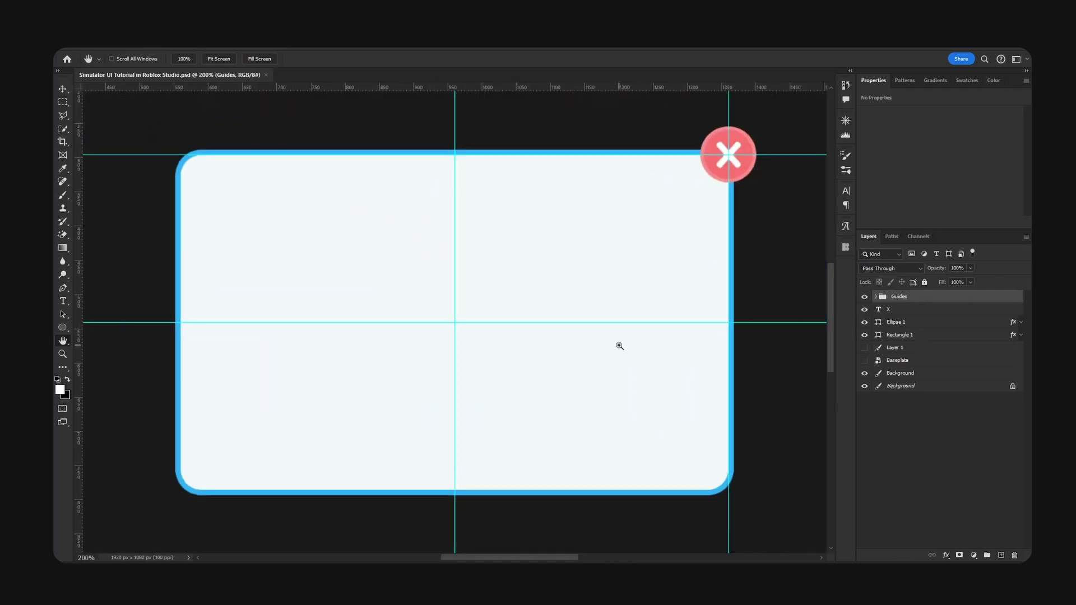
left_click(958, 556)
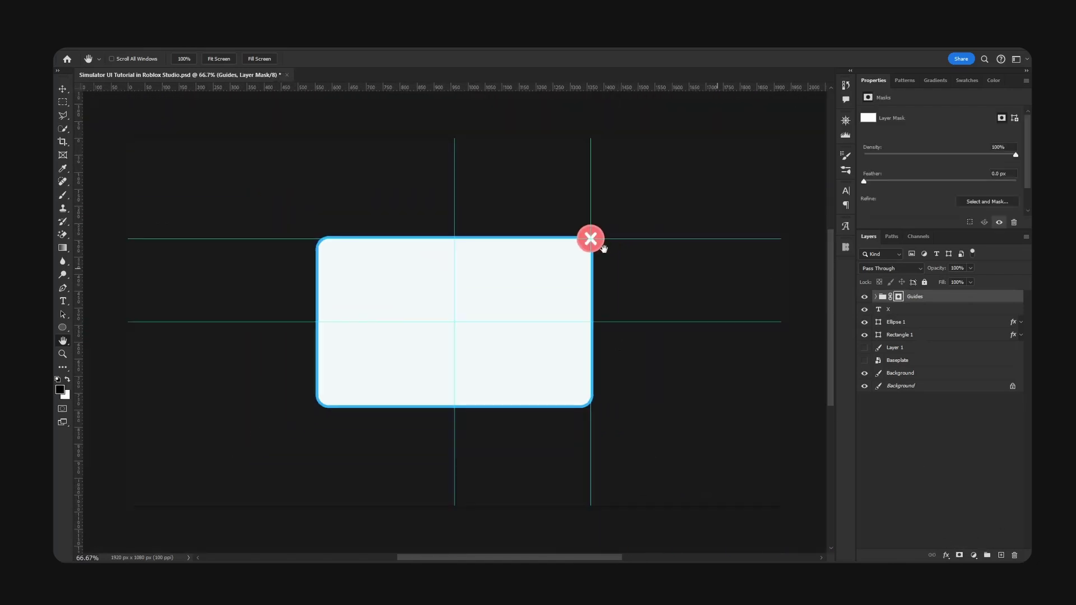
left_click(62, 248)
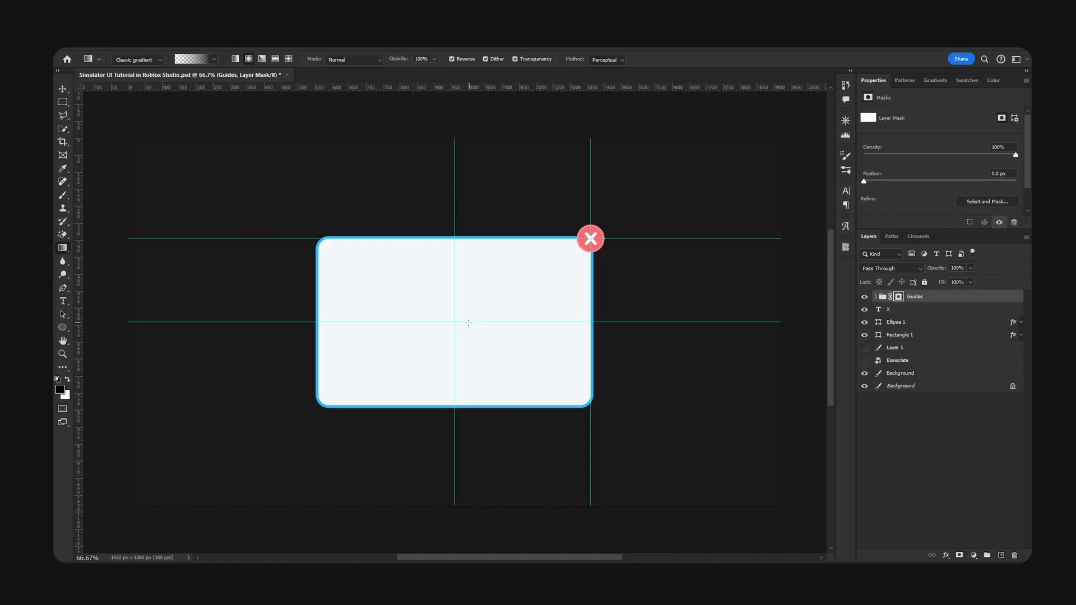
left_click_drag(455, 322, 127, 135)
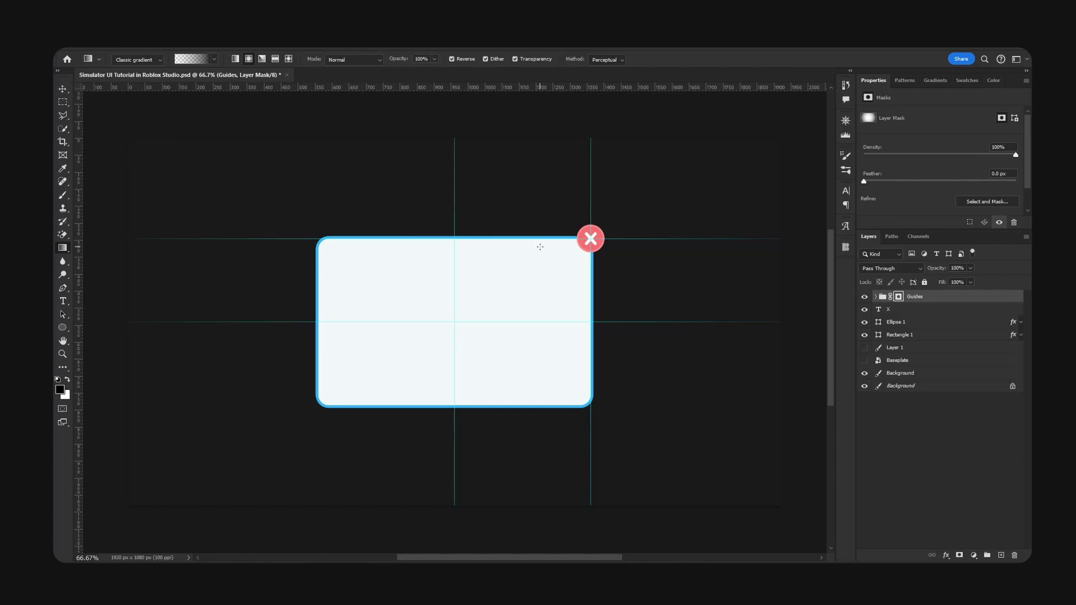
Save the document and expand the Guides group
key("v")
key("ctrl+1")
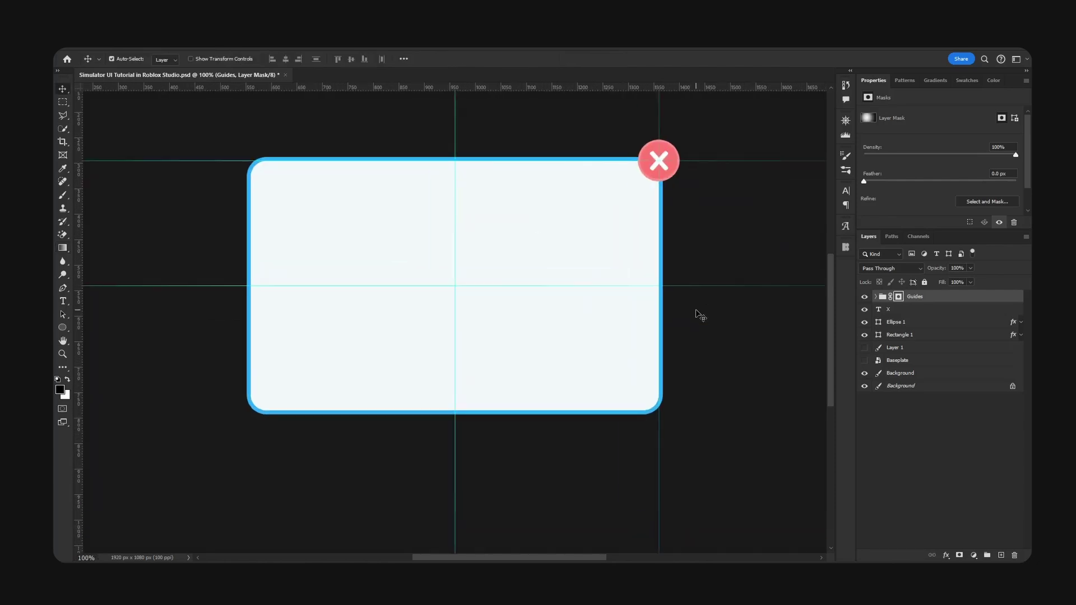
key("ctrl+plus")
key("ctrl+minus")
key("ctrl+s")
left_click(876, 297)
scroll(690, 365, "up", 3)
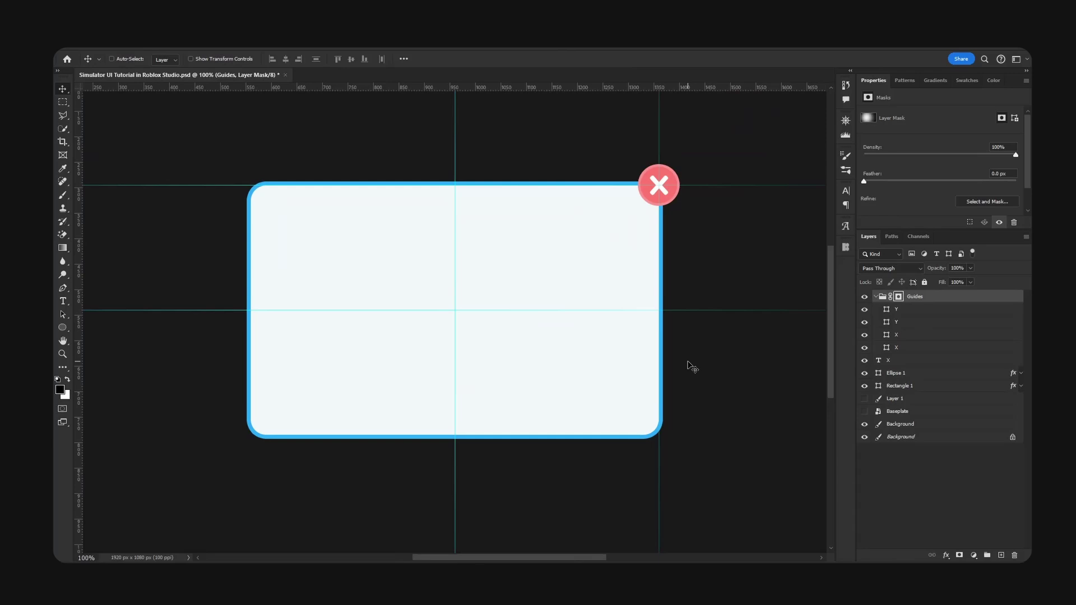
Show the reference screenshot layer and move it down to about X -6 px, Y -305 px so its buttons are above the panel
left_click(877, 399)
left_click_drag(331, 222, 570, 268)
left_click_drag(581, 221, 471, 263)
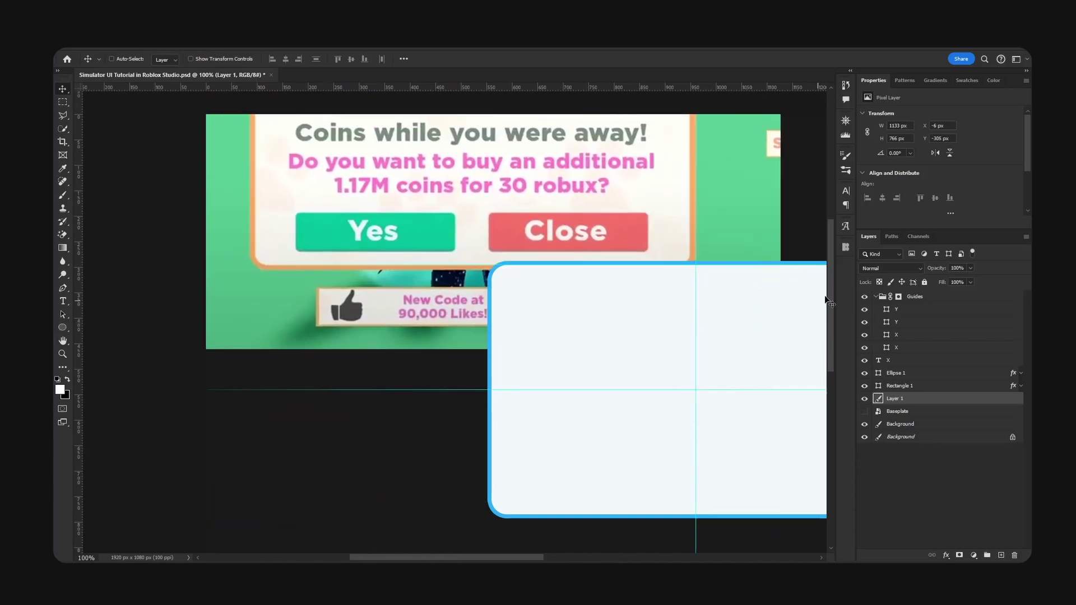
On a new layer just above the panel, draw a green 310 × 74 px rectangle with 20 px corners and move it onto the panel
left_click(1001, 556)
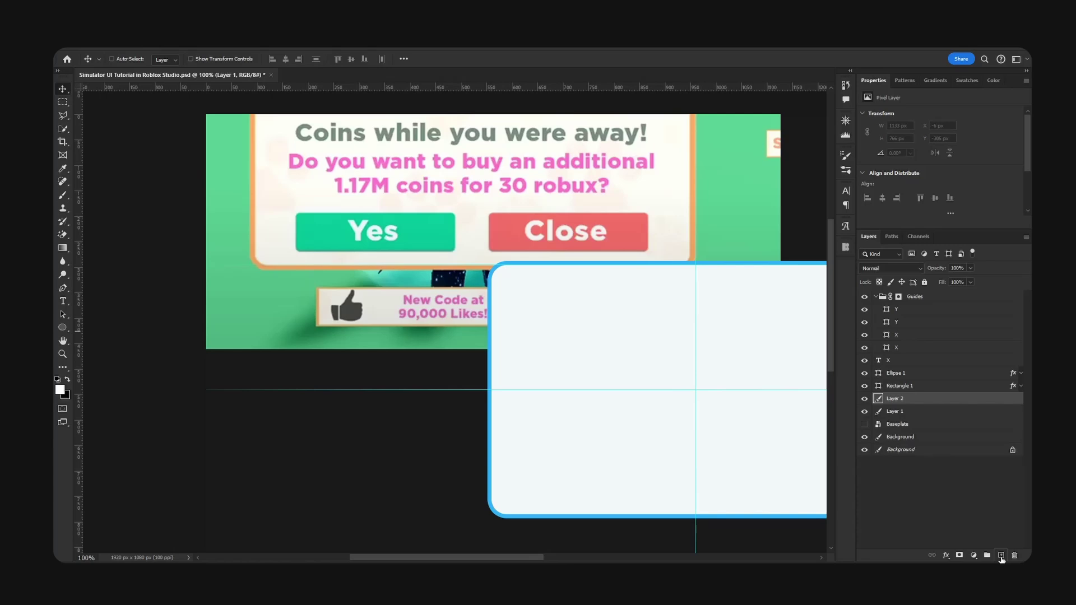
left_click_drag(921, 397, 924, 380)
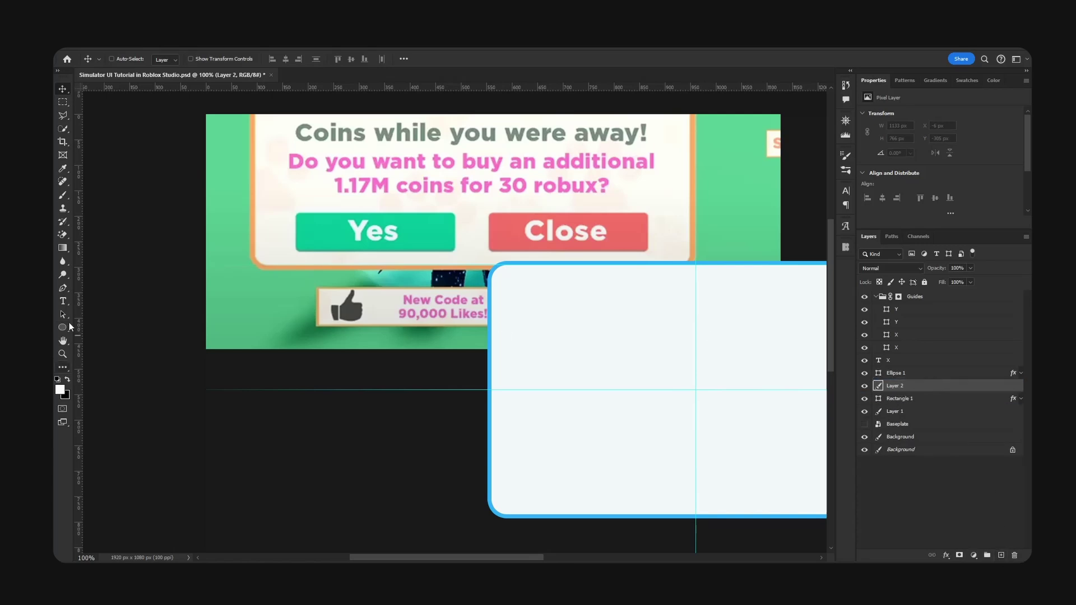
key("u")
key("shift+u")
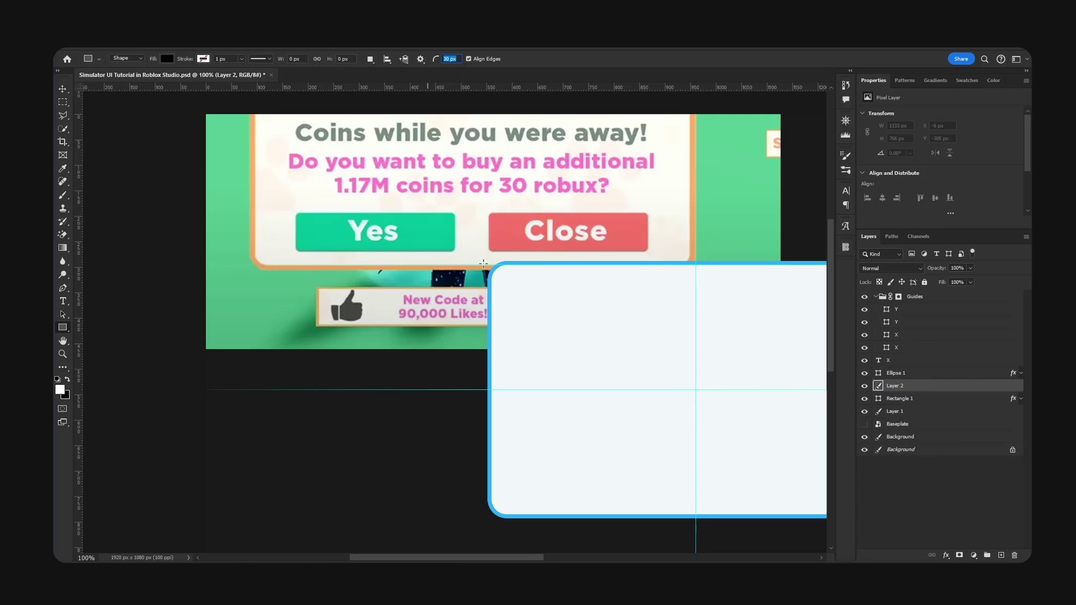
left_click(313, 218)
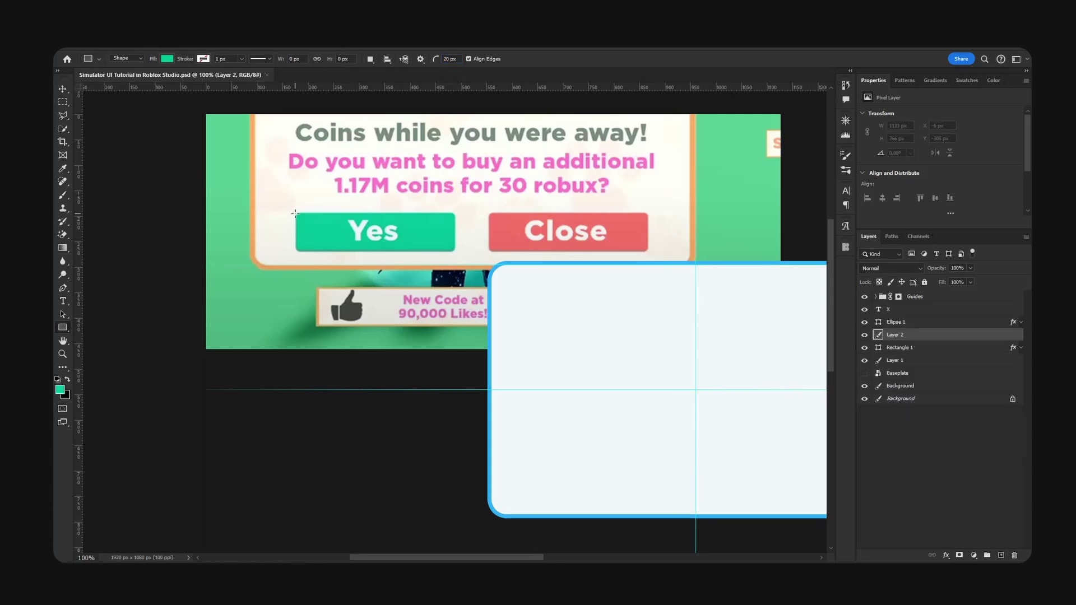
mouse_move(295, 212)
left_mouse_down()
mouse_move(489, 250)
mouse_move(674, 446)
left_mouse_up()
key("v")
key("space")
left_click_drag(667, 420, 552, 324)
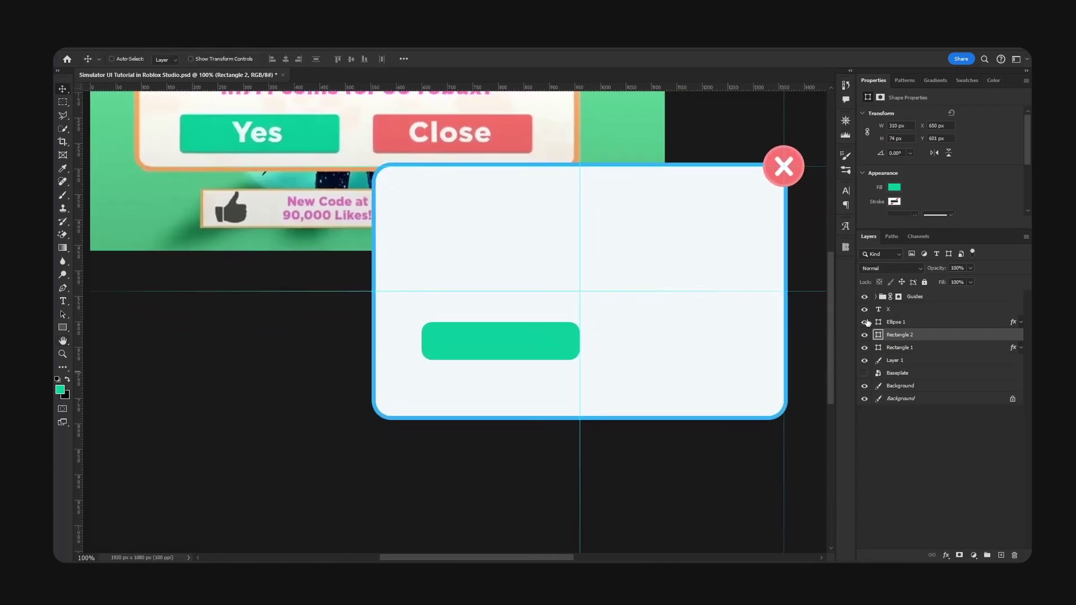
Duplicate the horizontal centre guide near the panel's lower edge and rest the green rectangle on it at X 597 px, Y 670 px
key("ctrl")
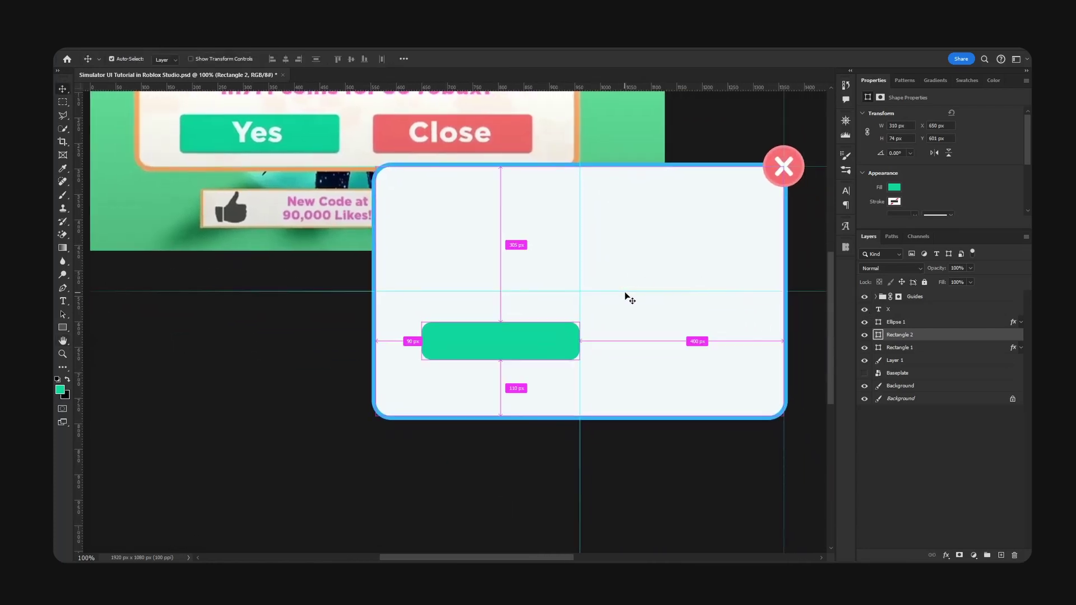
left_click(626, 291, "ctrl")
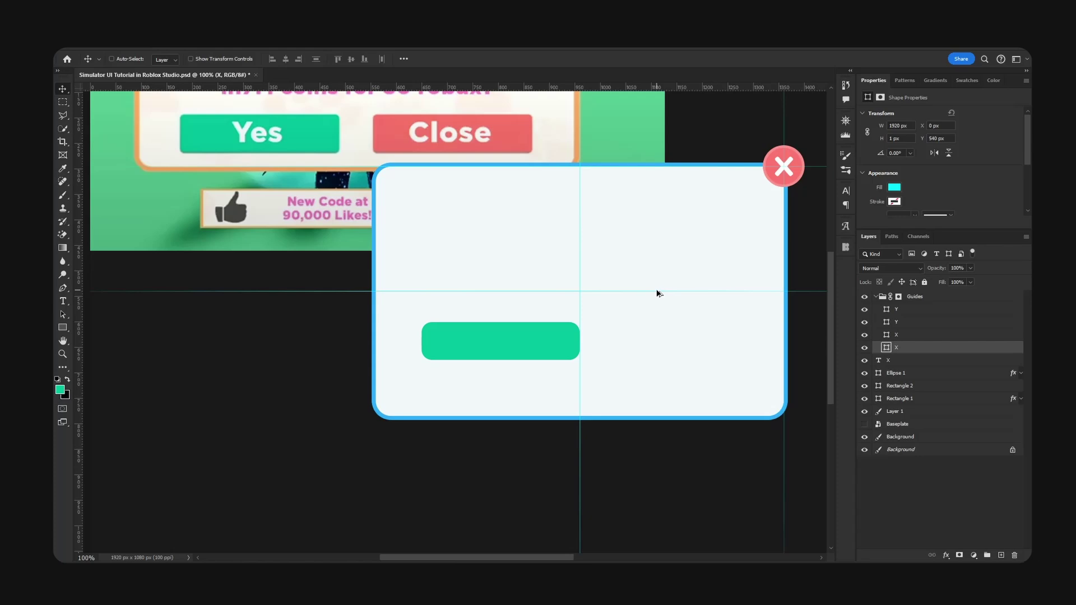
left_click_drag(658, 293, 675, 397)
left_click(538, 348)
left_click_drag(538, 347, 510, 381)
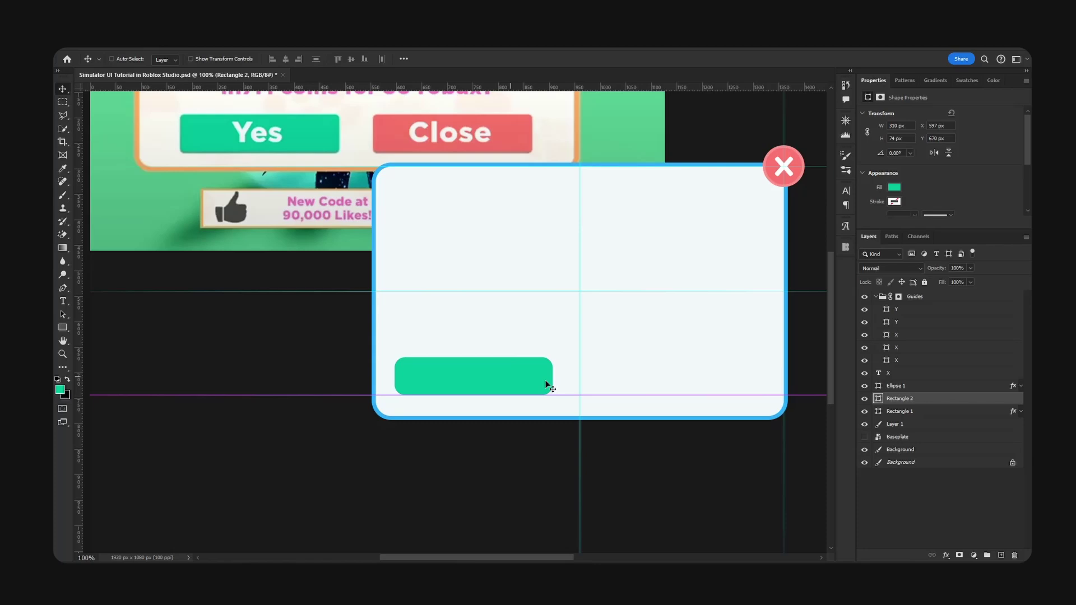
Duplicate the green rectangle, shift the lower copy 5 px down and darken its fill to form the button's shaded base
key("ctrl+j")
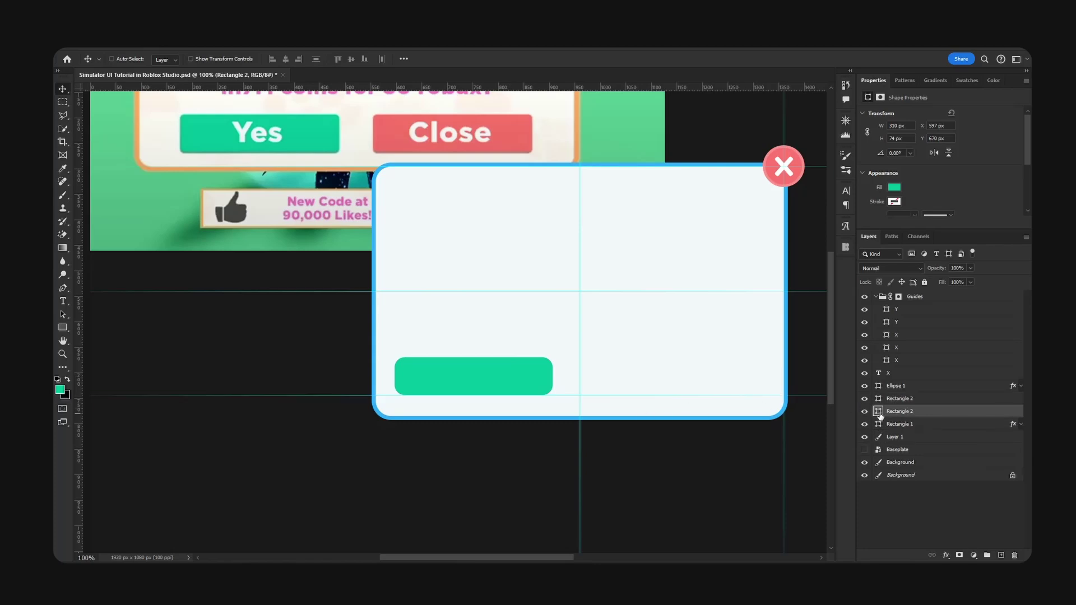
key("Down")
key("Down")
key("Down")
key("Down")
key("Down")
double_click(878, 412)
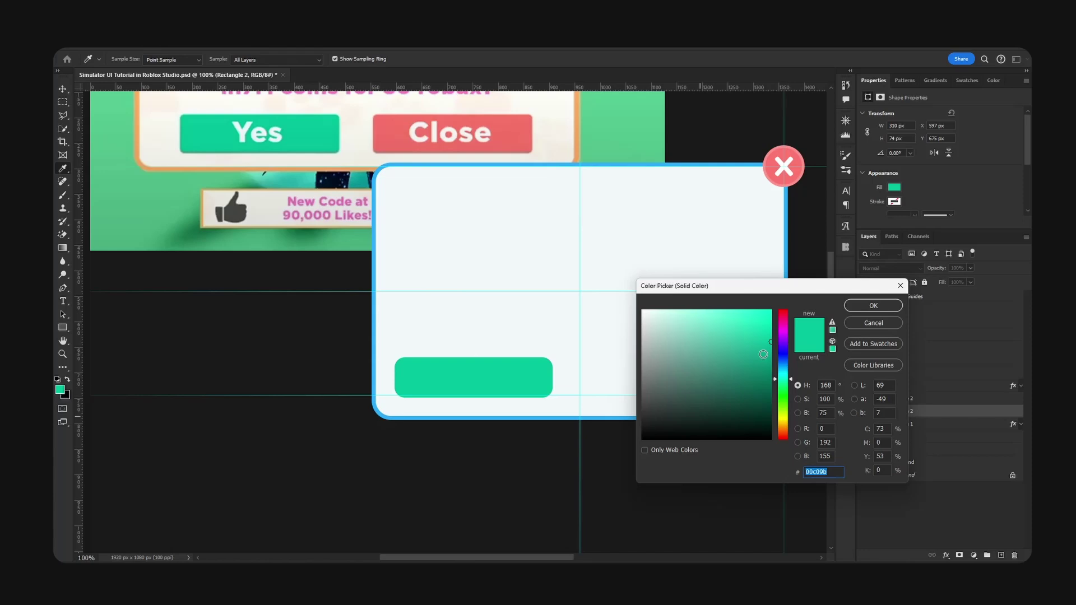
left_click_drag(764, 355, 780, 366)
left_click(863, 310)
Select both green rectangles and raise them together to Y 666 px
left_click(907, 400, "shift")
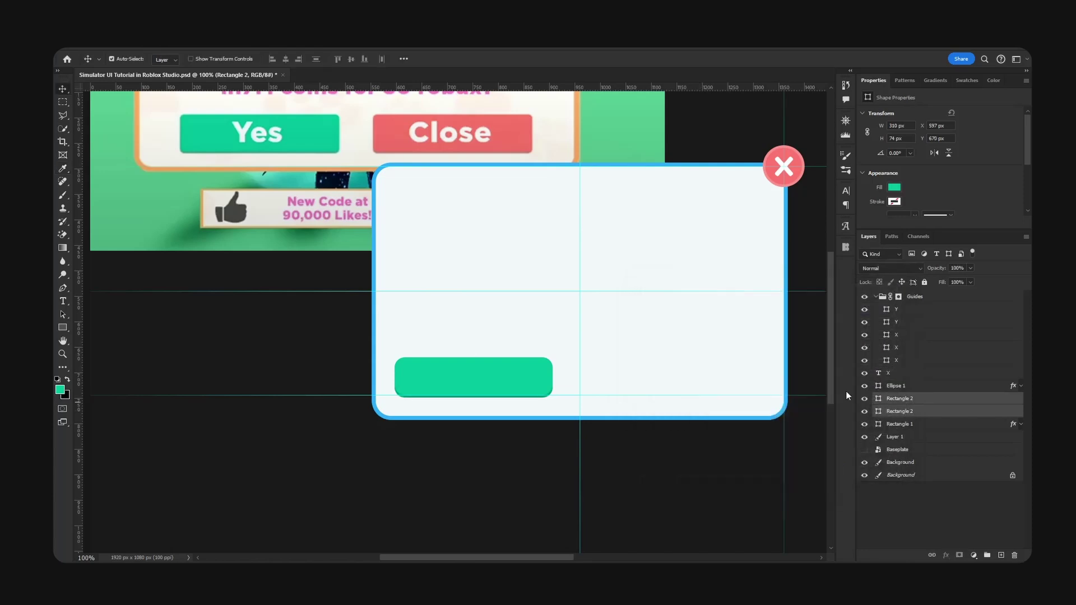
key("Up")
key("Up")
key("Up")
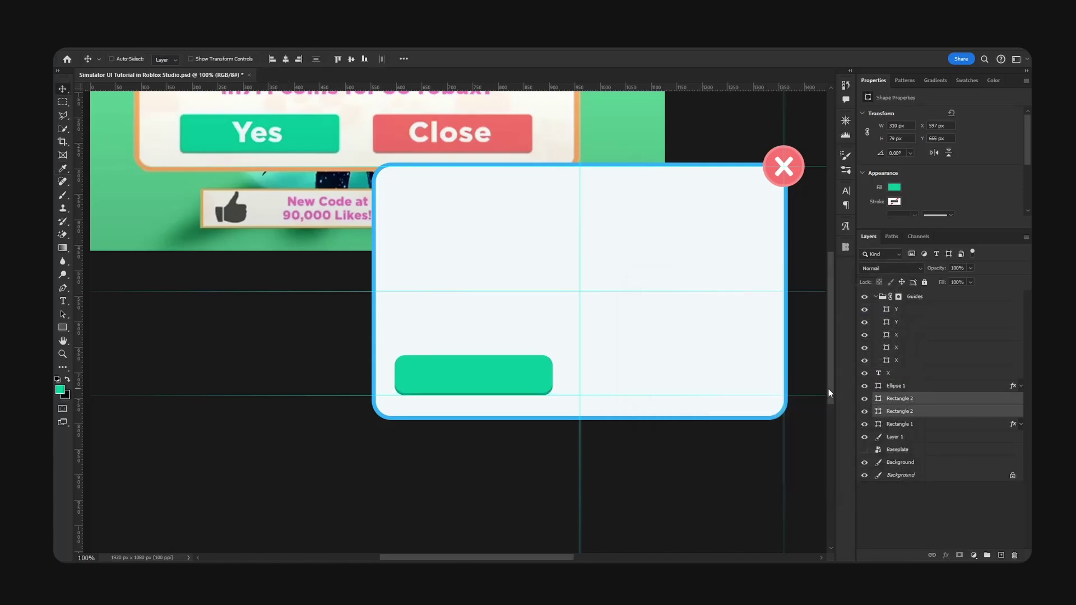
Group the two rectangles, shift the button slightly toward the vertical centre guide and place a duplicate beside it at X 1000 px
key("ctrl+g")
left_click_drag(562, 366, 571, 371)
left_click_drag(461, 374, 659, 385, "alt")
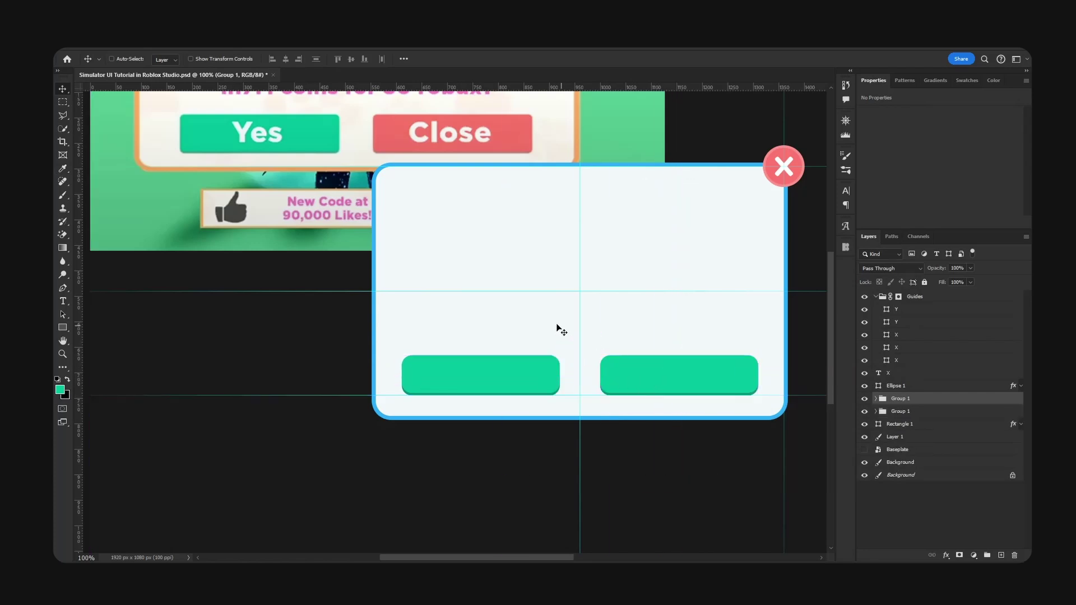
Expand the duplicate button's group and fill its upper rectangle with the red sampled from the reference Close button
left_click(876, 398)
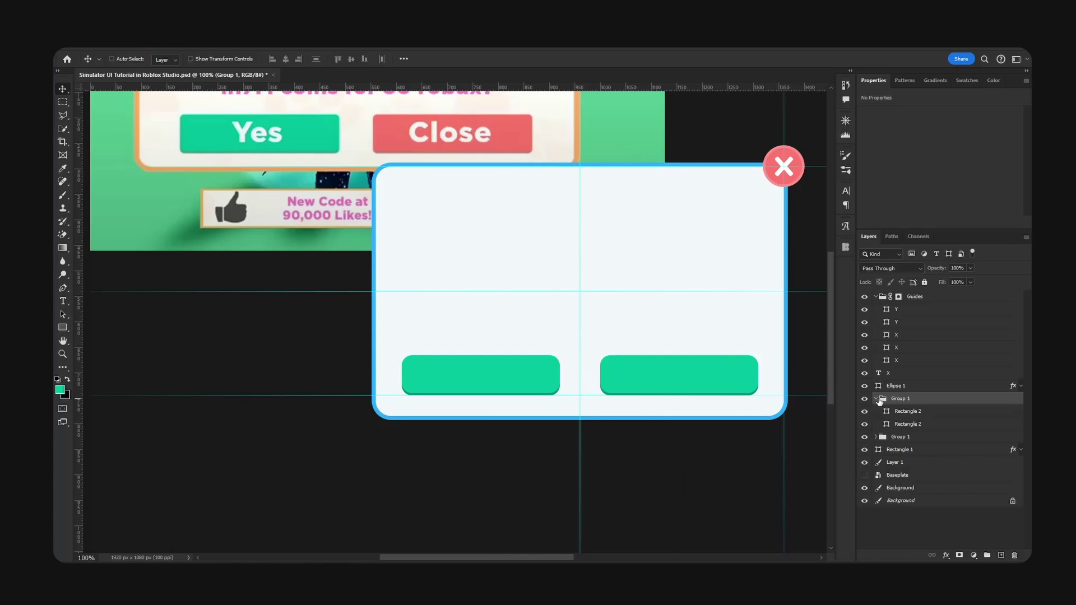
double_click(890, 413)
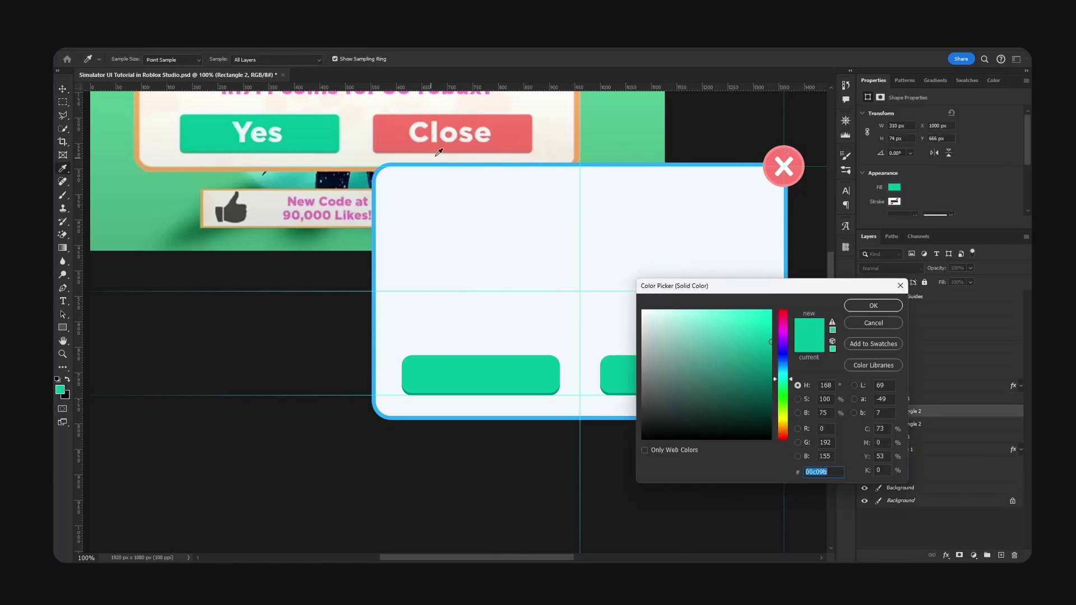
left_click(510, 129)
left_click(891, 307)
Fill the duplicate button's lower rectangle with the darker red #d4594c
double_click(890, 424)
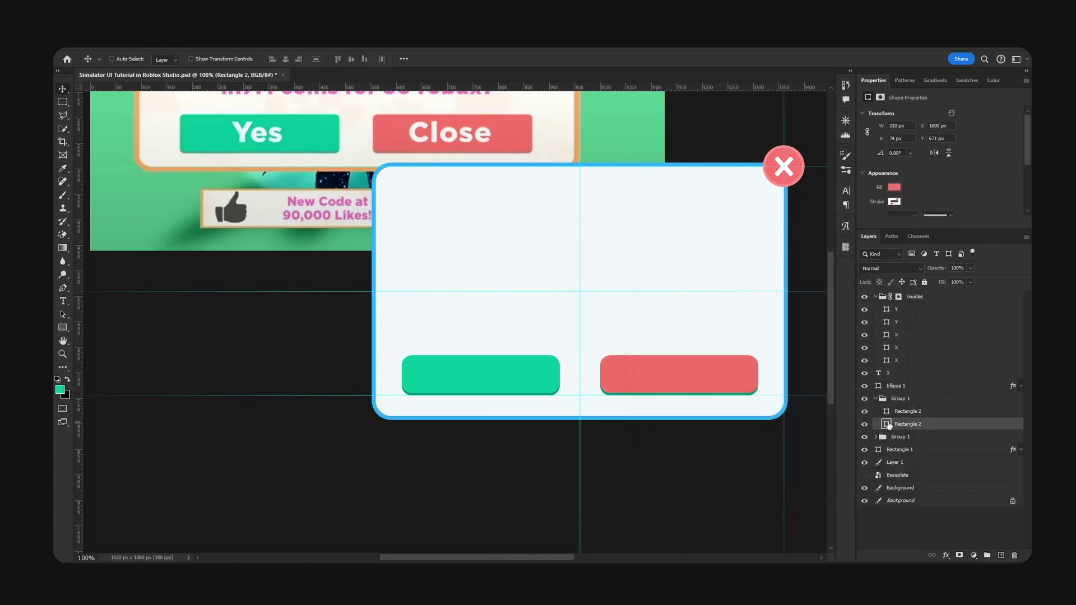
left_click(629, 370)
left_click(724, 332)
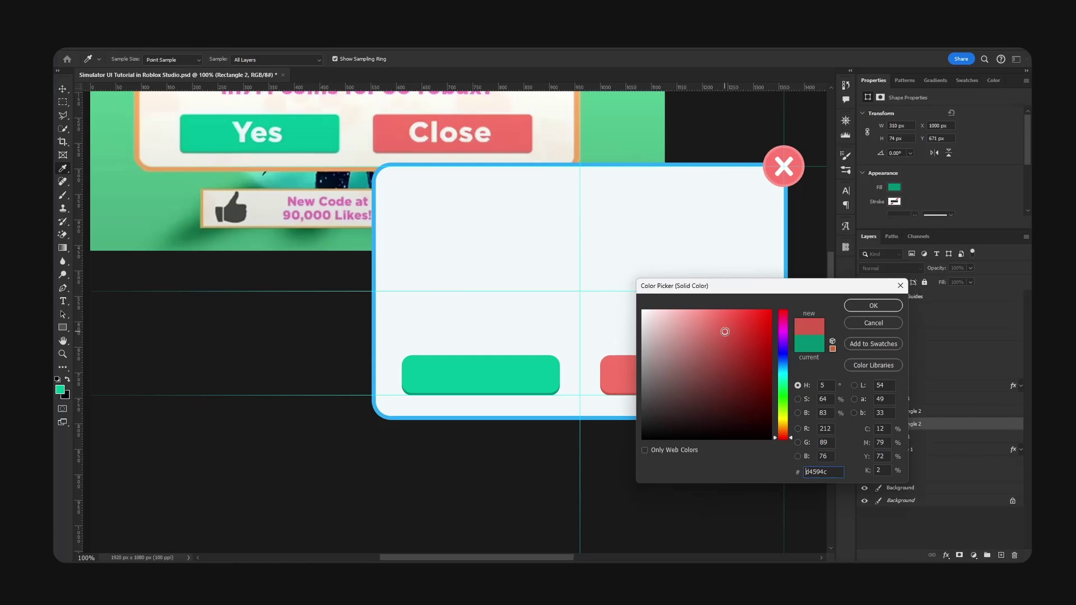
left_click(859, 306)
Collapse the Guides group and inspect the popup with the guides temporarily hidden
key("ctrl+minus")
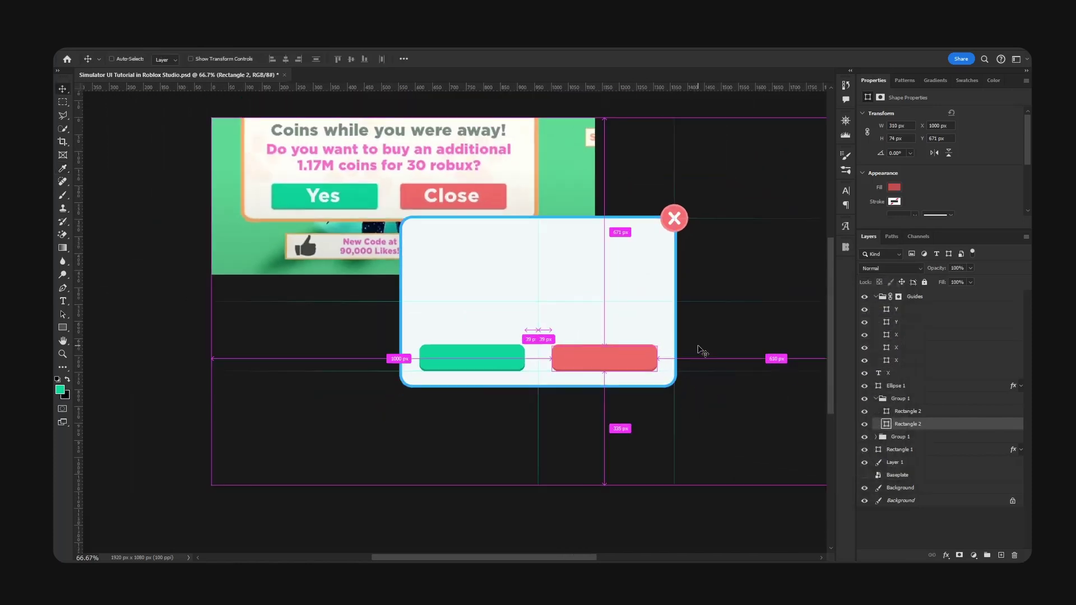
left_click(864, 297)
left_click(876, 297)
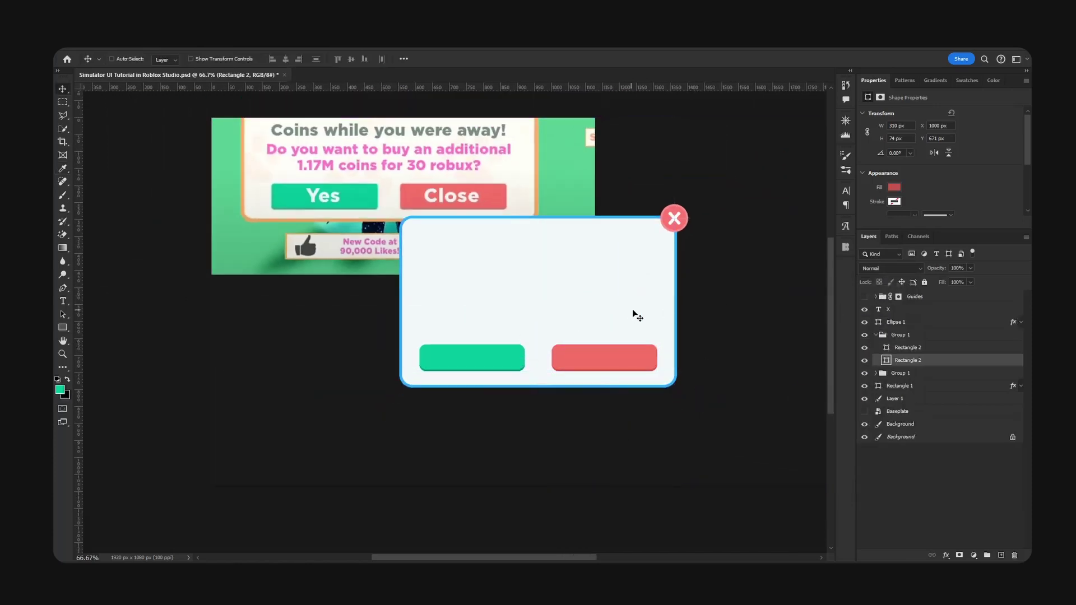
key("h")
left_click_drag(633, 309, 628, 359)
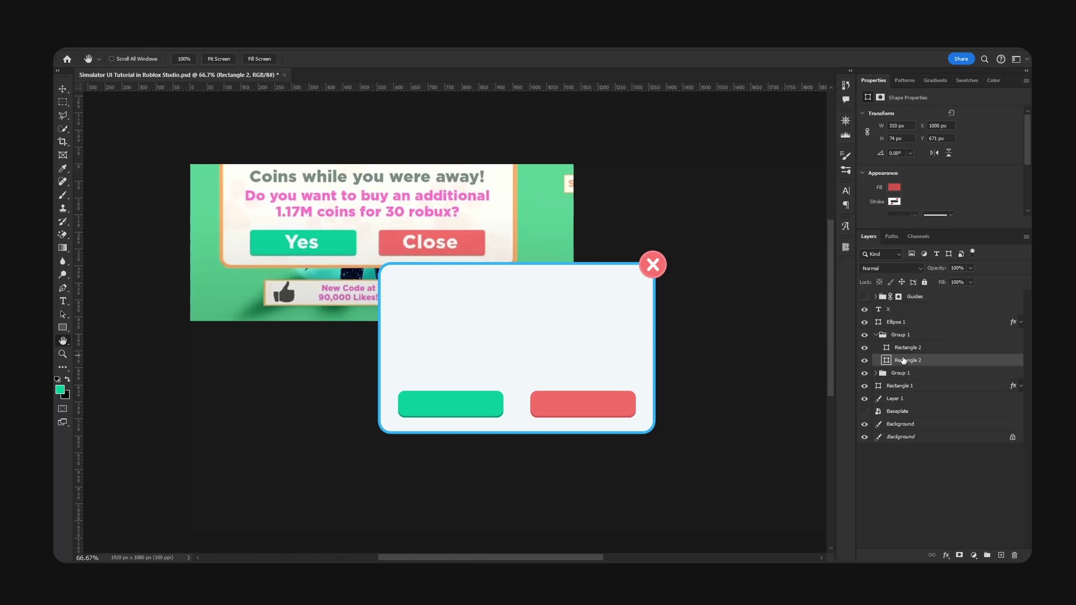
left_click(864, 297)
key("ctrl+1")
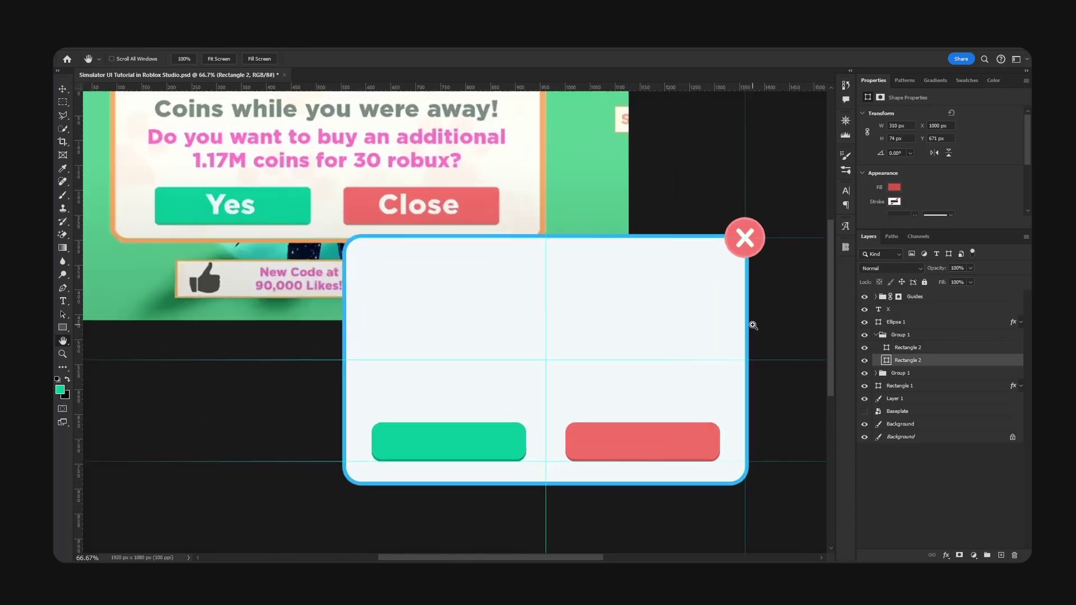
Collapse the red button's group and move both button groups inward, evenly spaced close to the vertical centre guide
left_click(876, 335)
key("v")
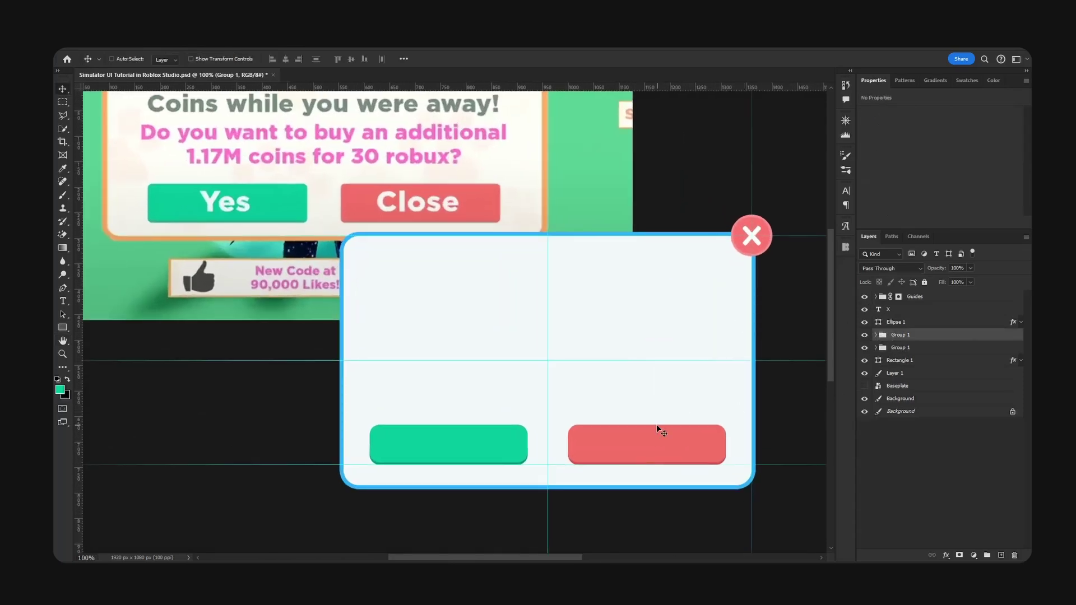
left_click_drag(656, 425, 648, 425)
left_click(899, 347)
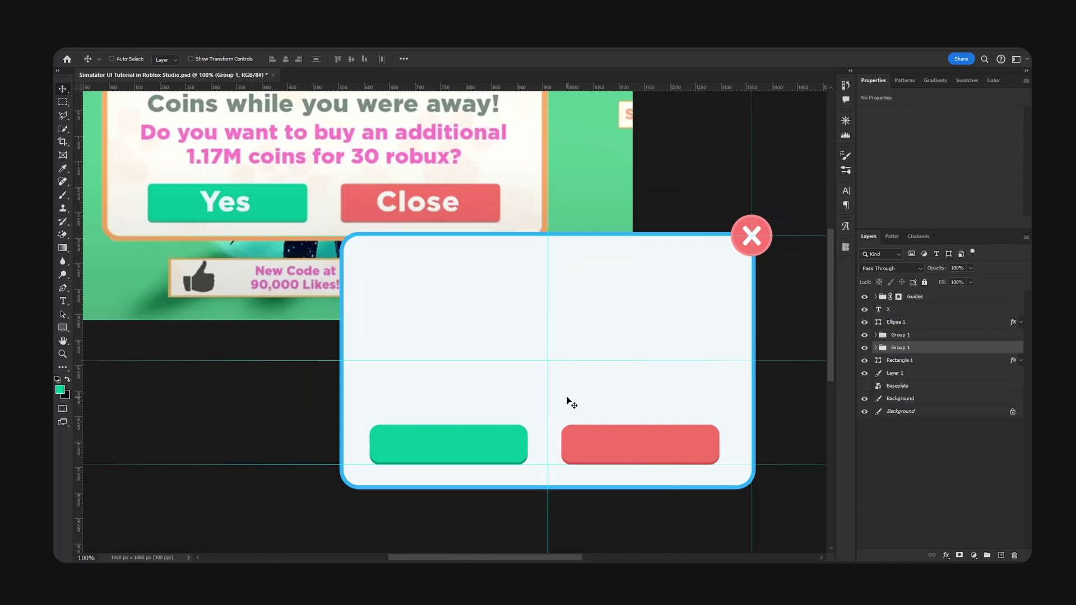
left_click_drag(567, 401, 574, 400)
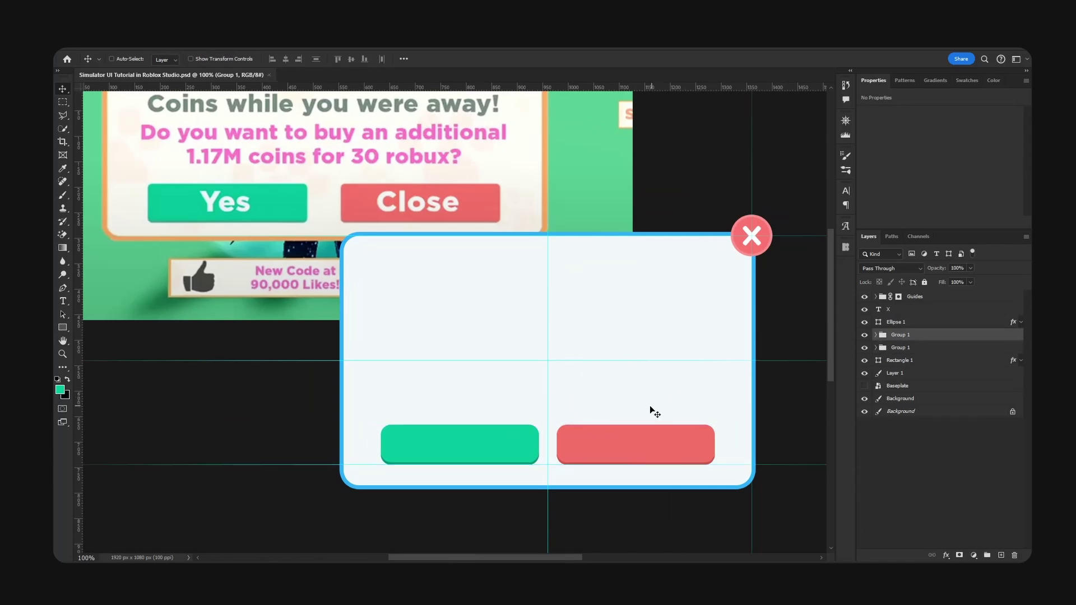
key("space")
left_click_drag(634, 409, 629, 369)
Add a new layer above the green button's upper rectangle and clip it to that rectangle
left_click(474, 395, "ctrl")
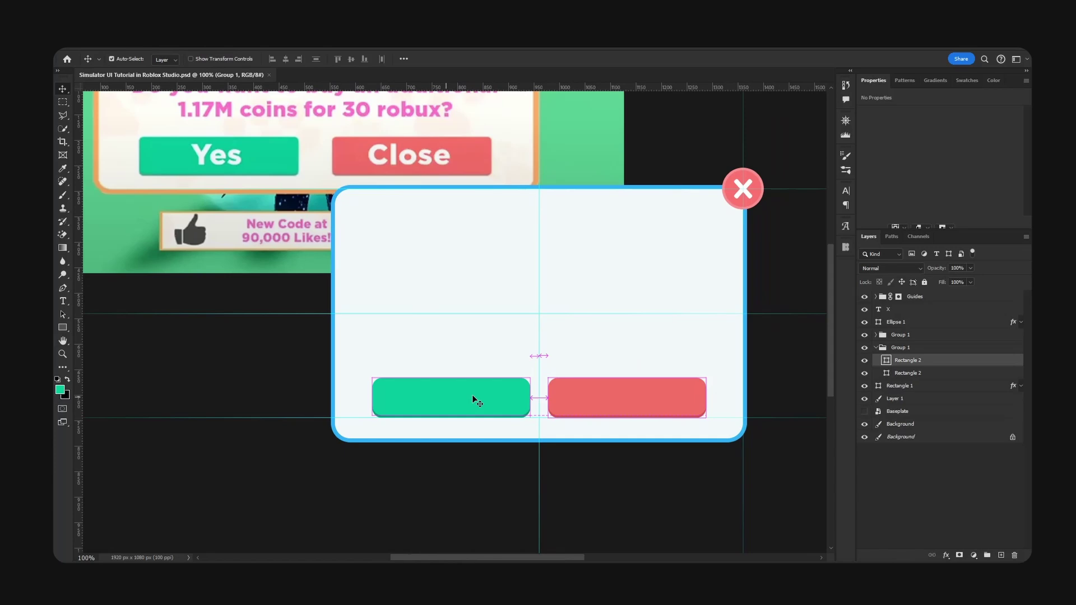
left_click(1001, 555)
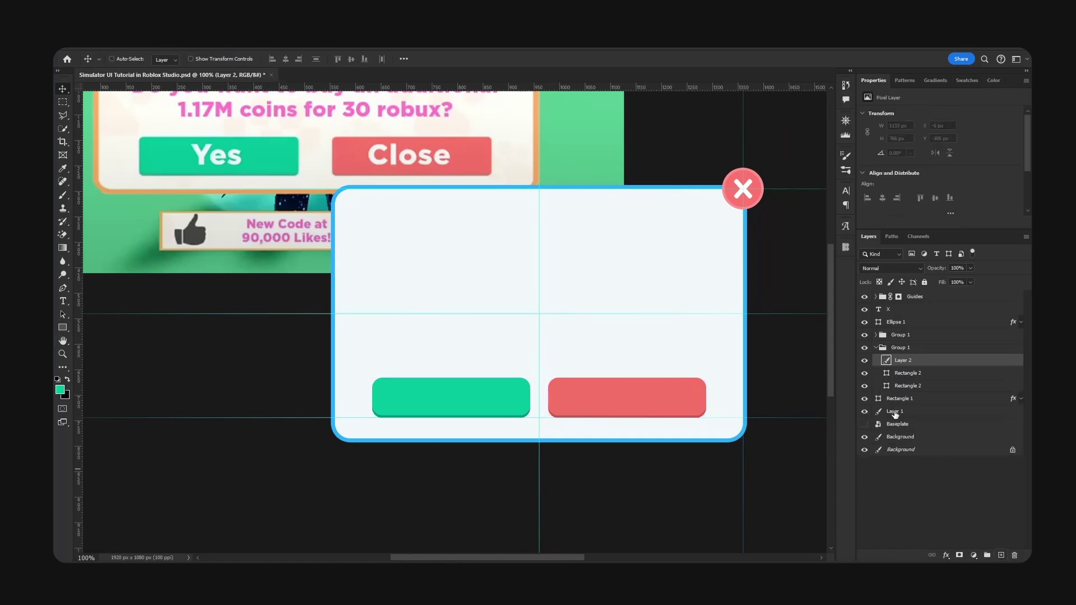
right_click(935, 363)
left_click(974, 323)
Draw a white rectangle about 474 × 77 px across the green button and rotate it about -38° into a diagonal stripe
left_click(61, 329)
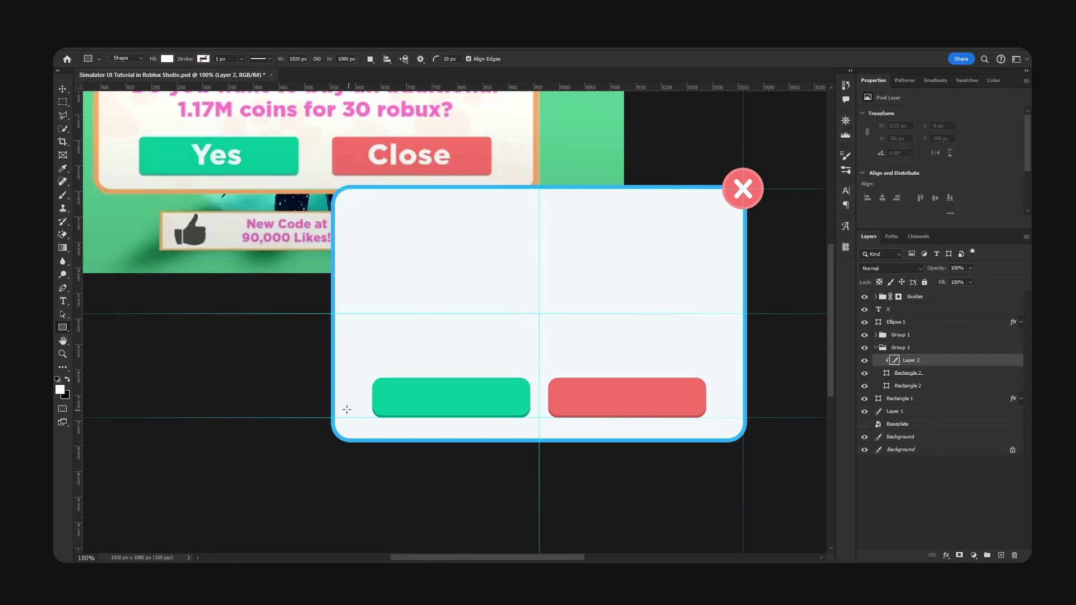
mouse_move(326, 391)
left_mouse_down()
mouse_move(563, 409)
mouse_move(565, 427)
left_mouse_up()
key("v")
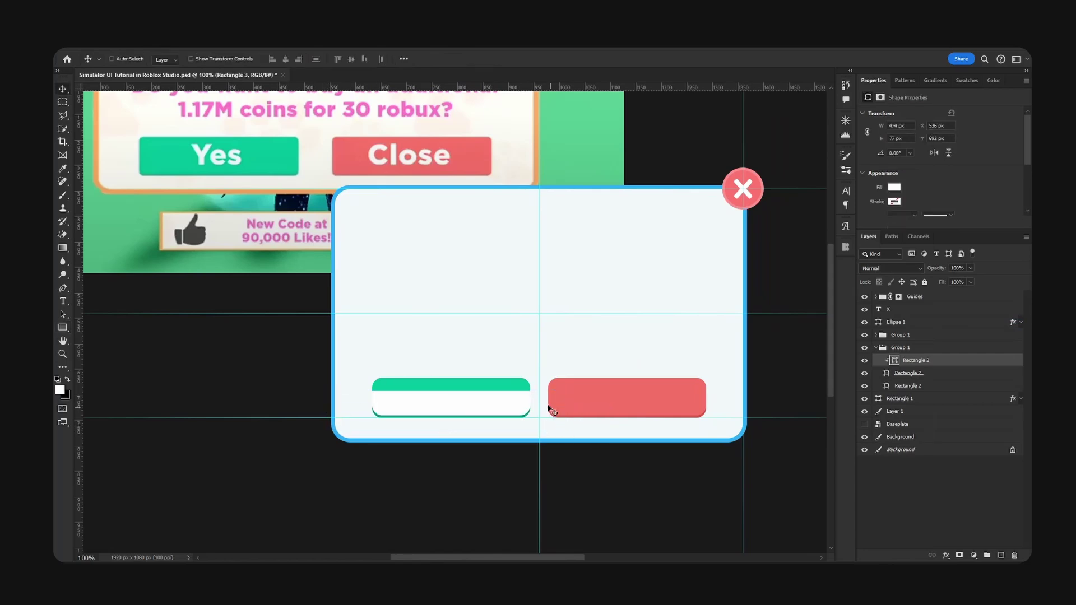
key("ctrl+t")
left_click_drag(537, 374, 581, 367)
key("Return")
key("Return")
Rasterize the white stripe and apply a Gaussian Blur with a radius of about 11 pixels
left_click(195, 43)
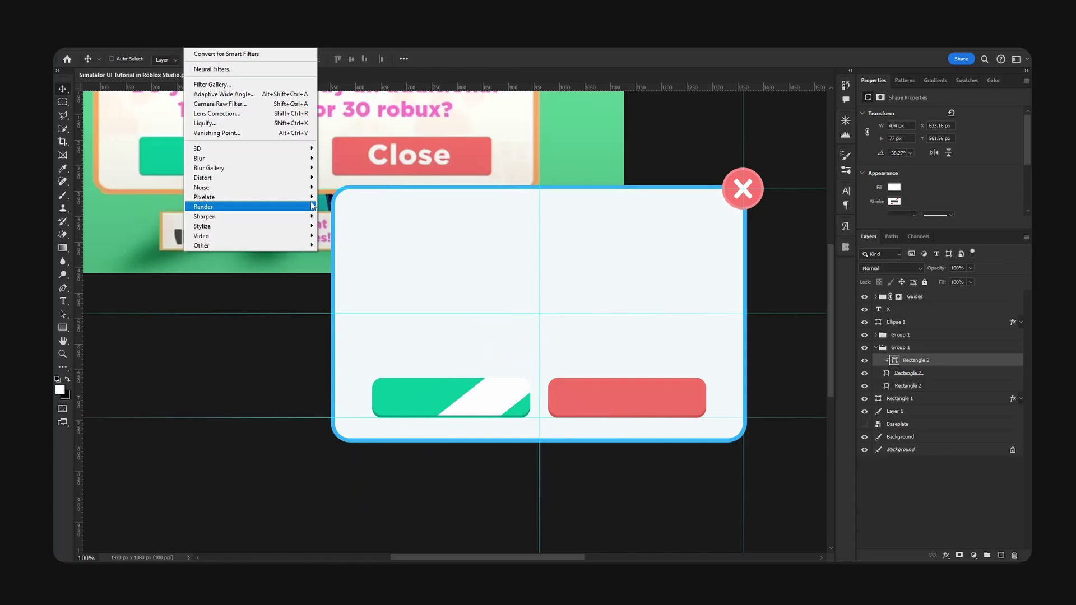
mouse_move(291, 159)
left_click(345, 197)
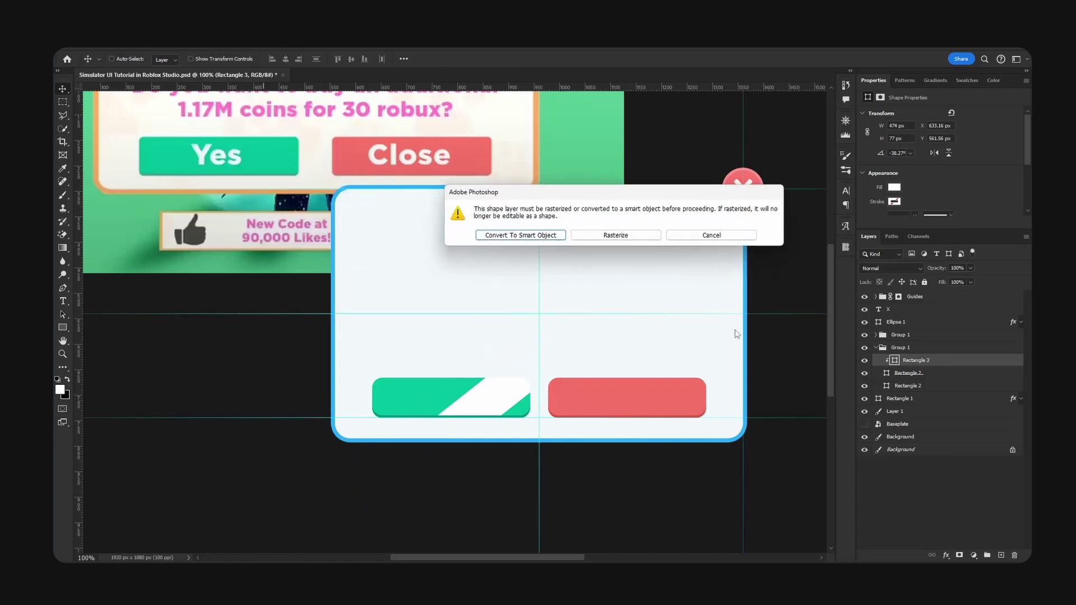
left_click(616, 235)
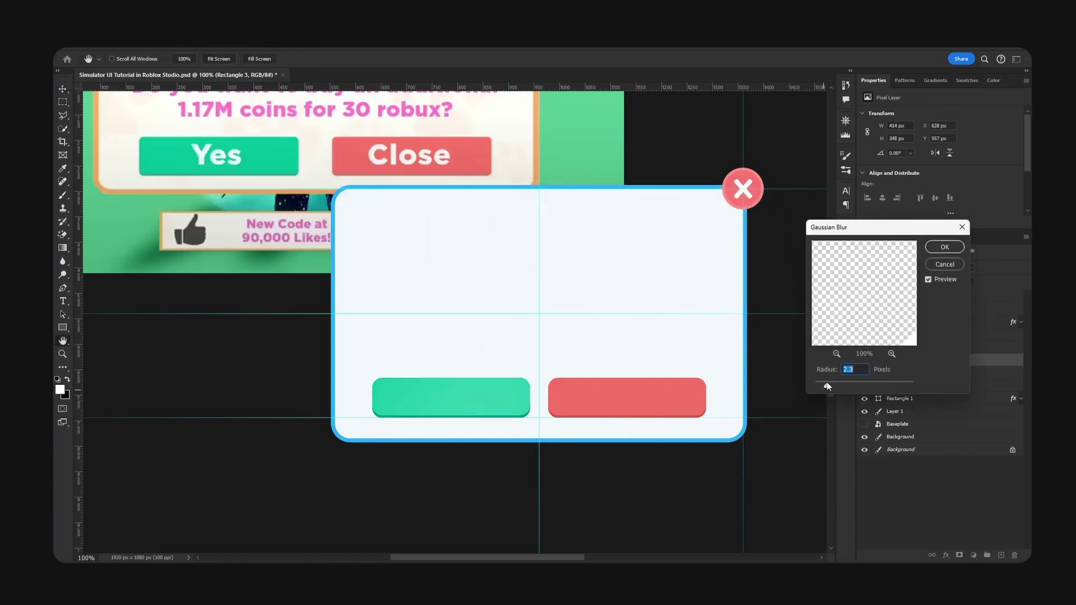
left_click_drag(840, 386, 852, 387)
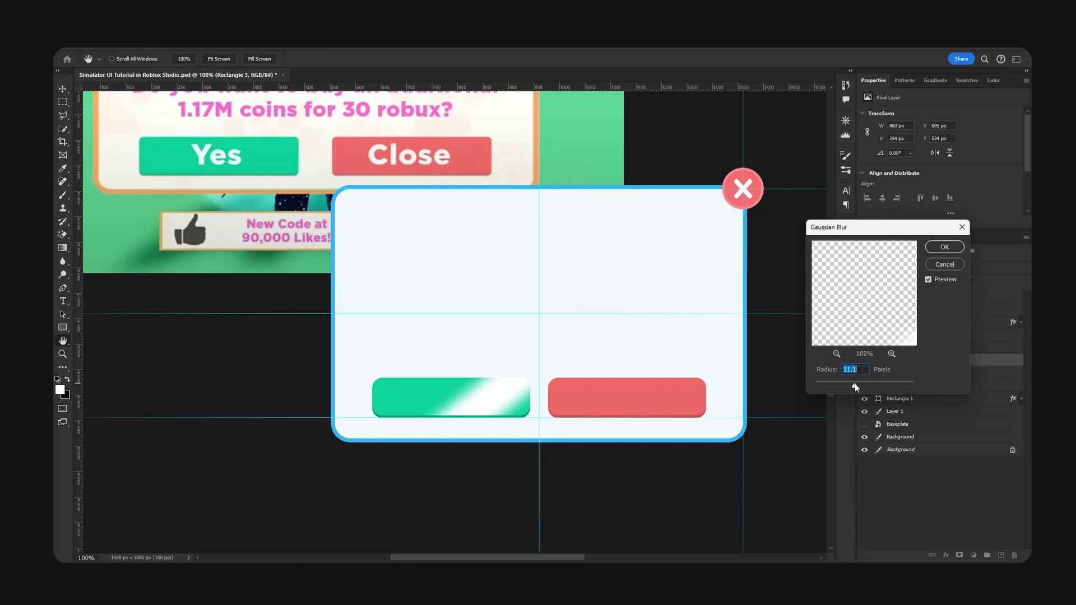
left_click(930, 250)
Duplicate the blurred stripe toward the green button's left end, shift both stripes slightly left and set their opacity to 25%
left_click_drag(527, 372, 438, 361)
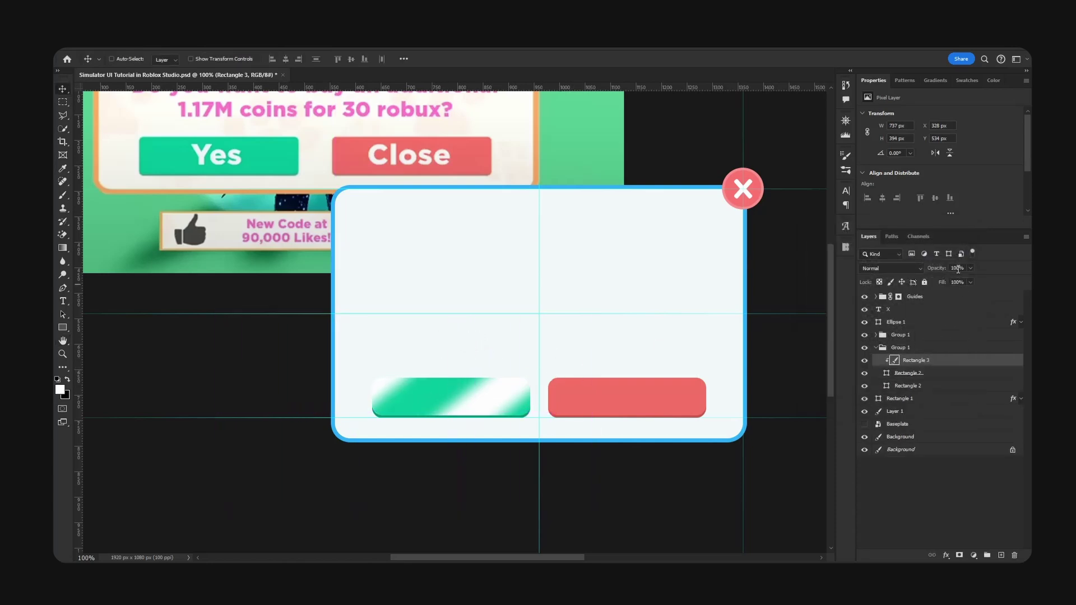
type("25")
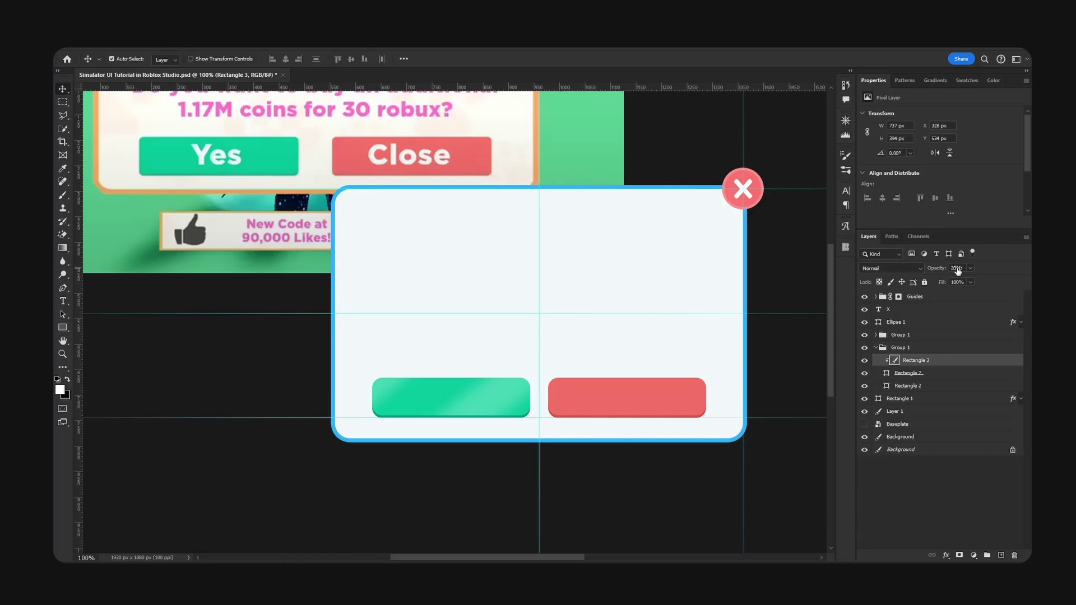
key("ctrl+minus")
key("ctrl+plus")
left_click_drag(496, 349, 543, 345, "ctrl")
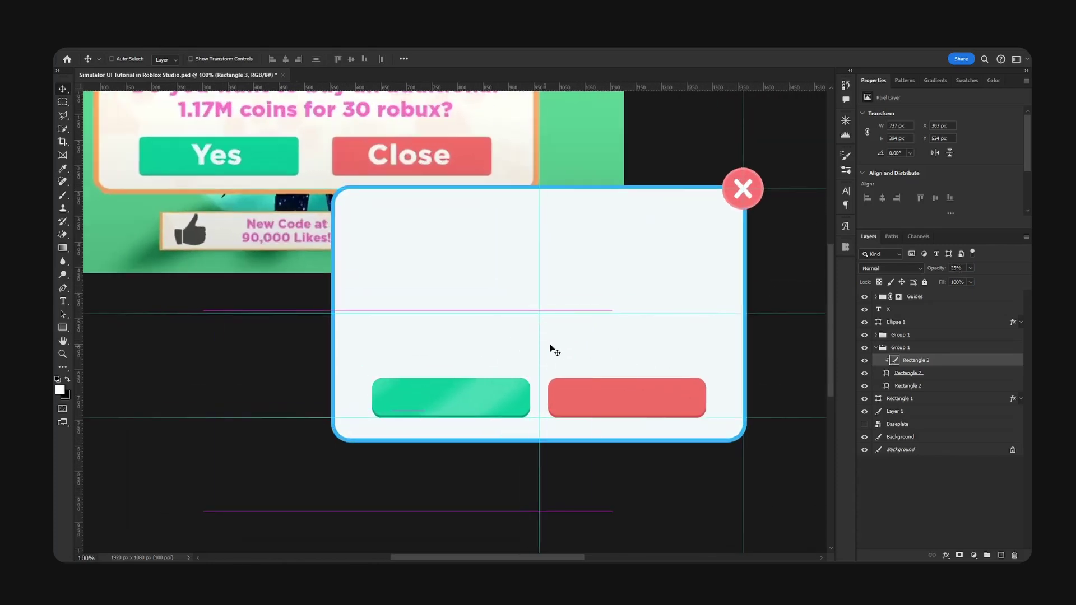
left_click(963, 268)
type("35")
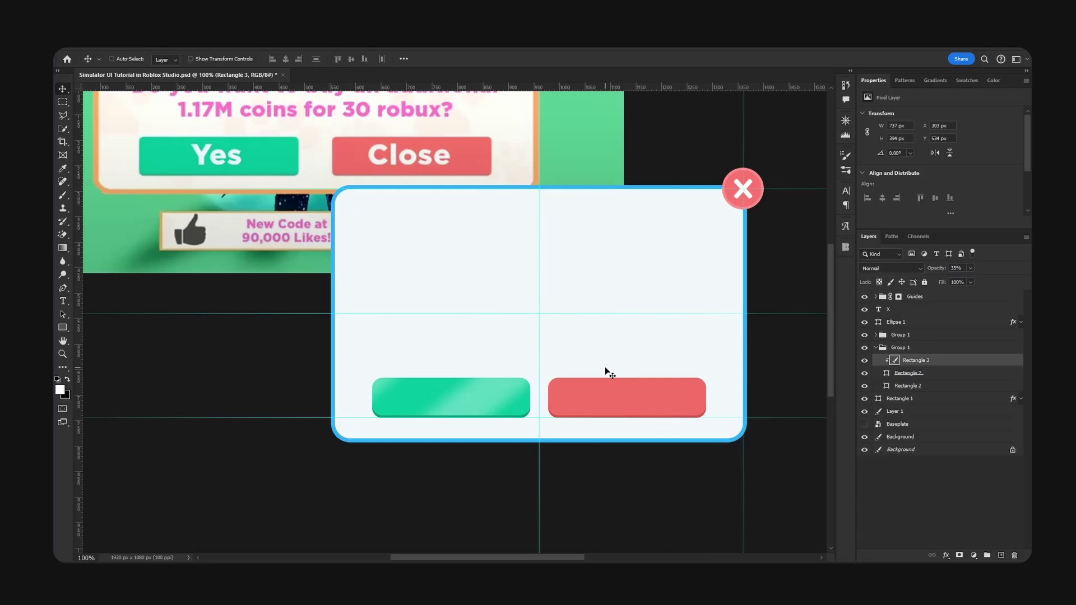
type("25")
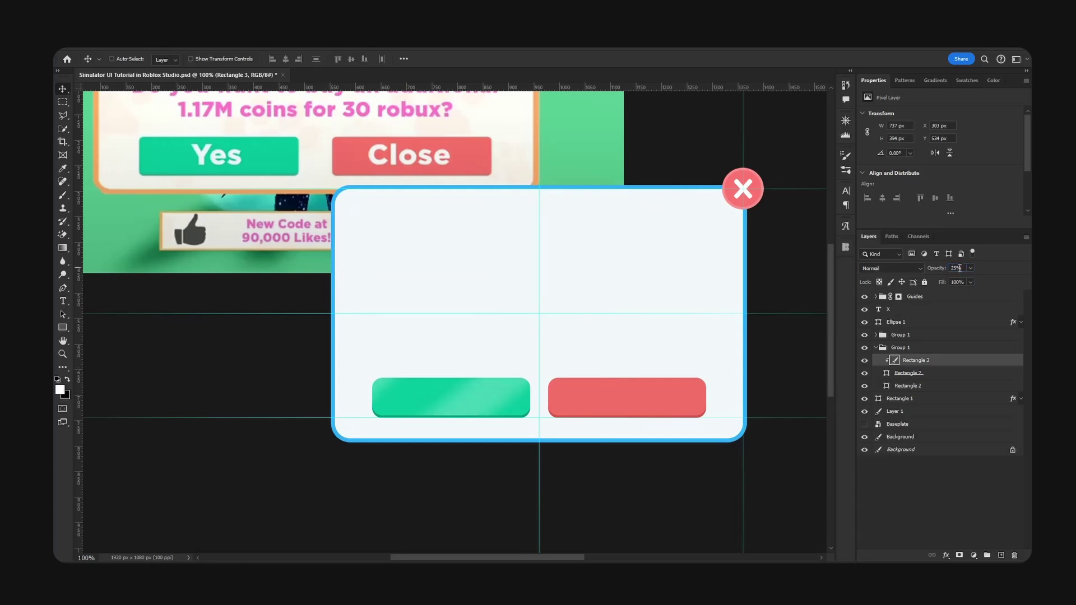
Copy the white X text into the red button's group, move it onto the button and change it to "Close"
left_click(677, 395, "ctrl")
left_click_drag(928, 310, 929, 343)
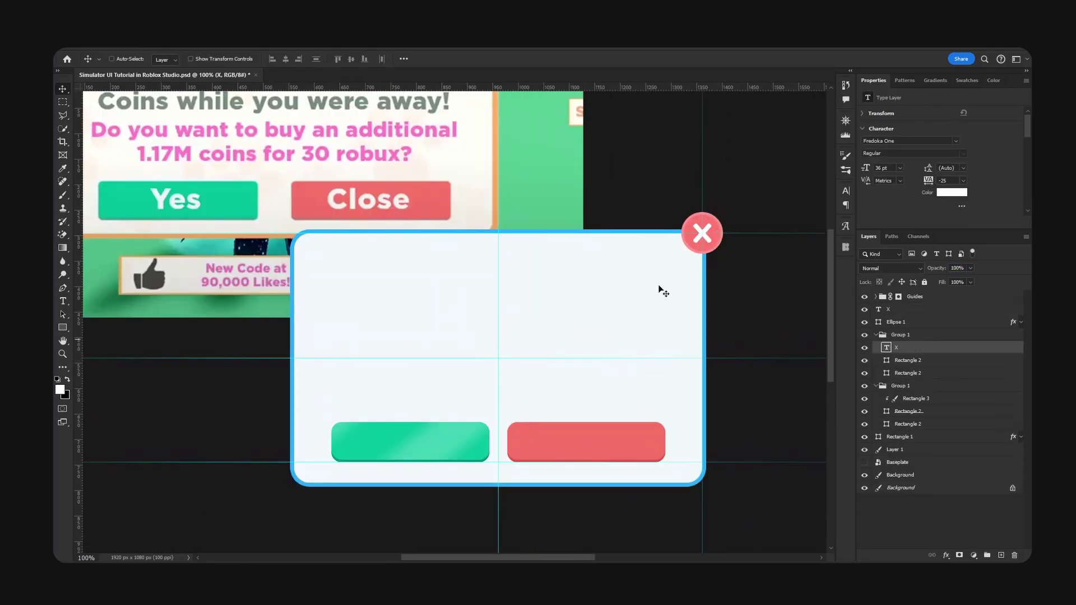
left_click_drag(660, 290, 580, 446)
double_click(579, 441)
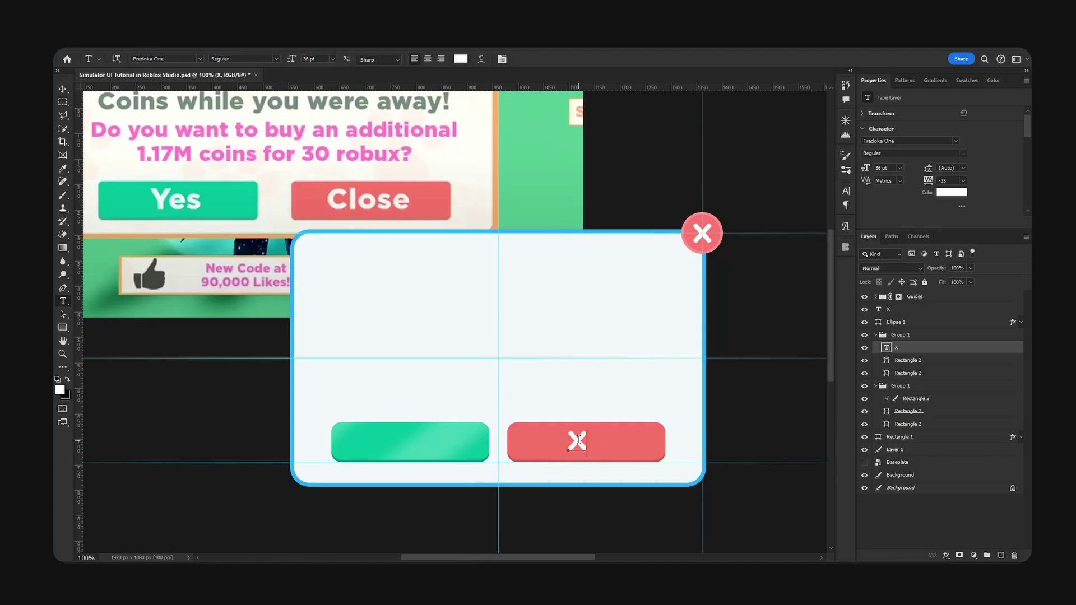
type("Close")
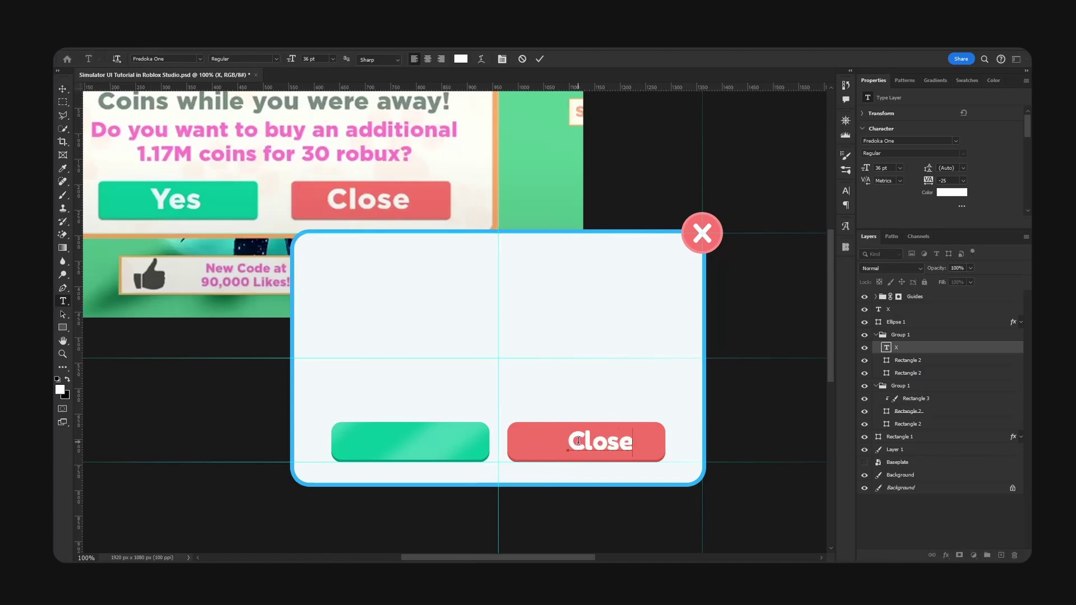
Set the Close label to centred text and centre it horizontally on the red button
key("ctrl+a")
left_click(427, 59)
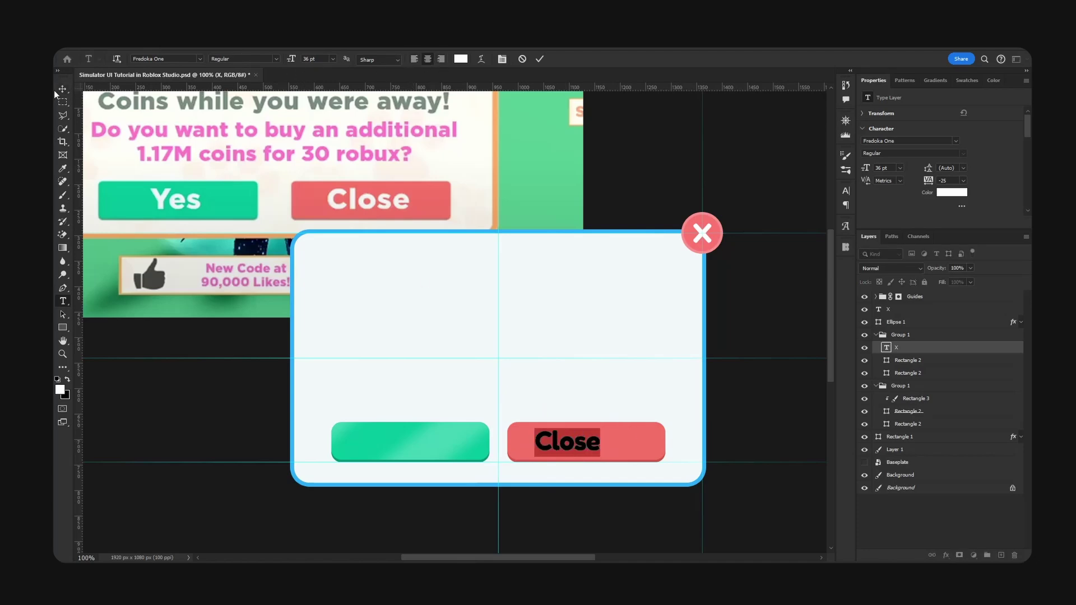
left_click(63, 88)
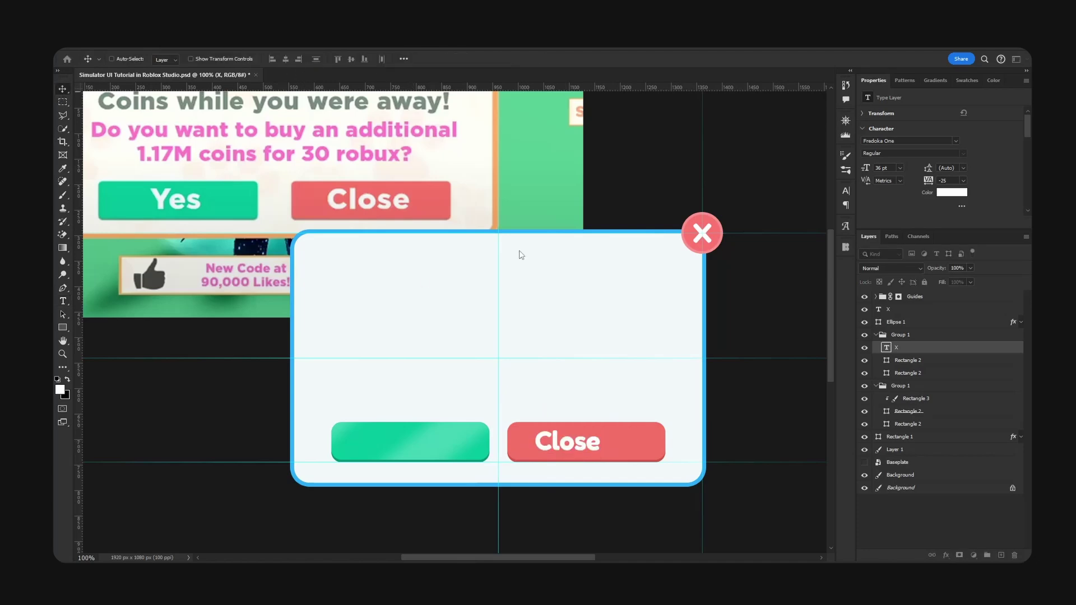
left_click(887, 362, "ctrl")
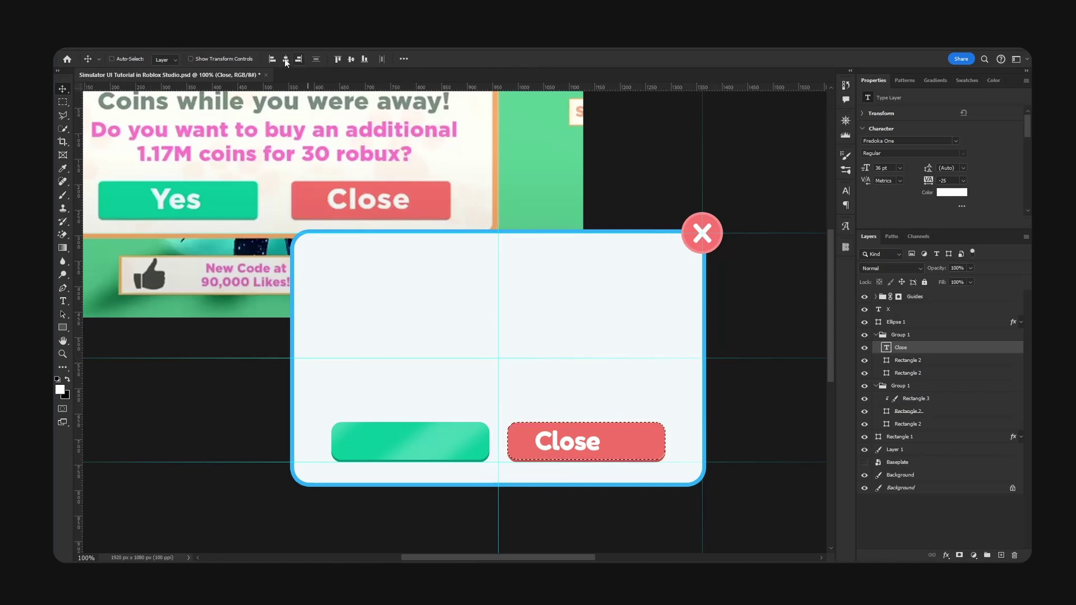
key("shift+Right")
key("shift+Right")
key("shift+Right")
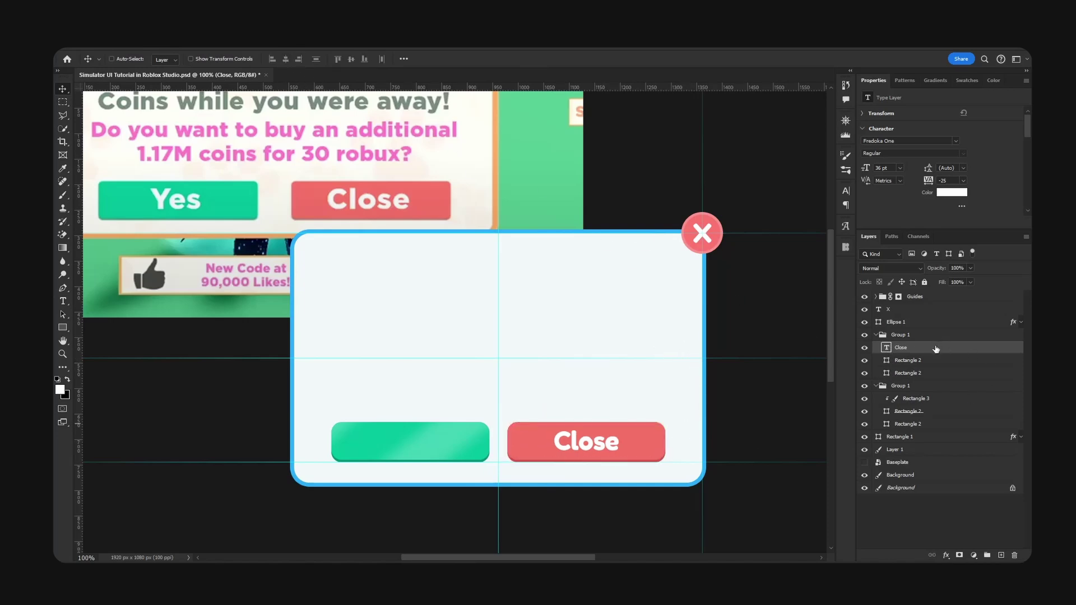
Copy the Close label into the green button's group, move it onto that button and change the text to "Yes"
left_click_drag(936, 348, 944, 392)
left_click_drag(586, 434, 394, 436)
key("t")
left_click(407, 443)
key("ctrl+a")
type("Yes")
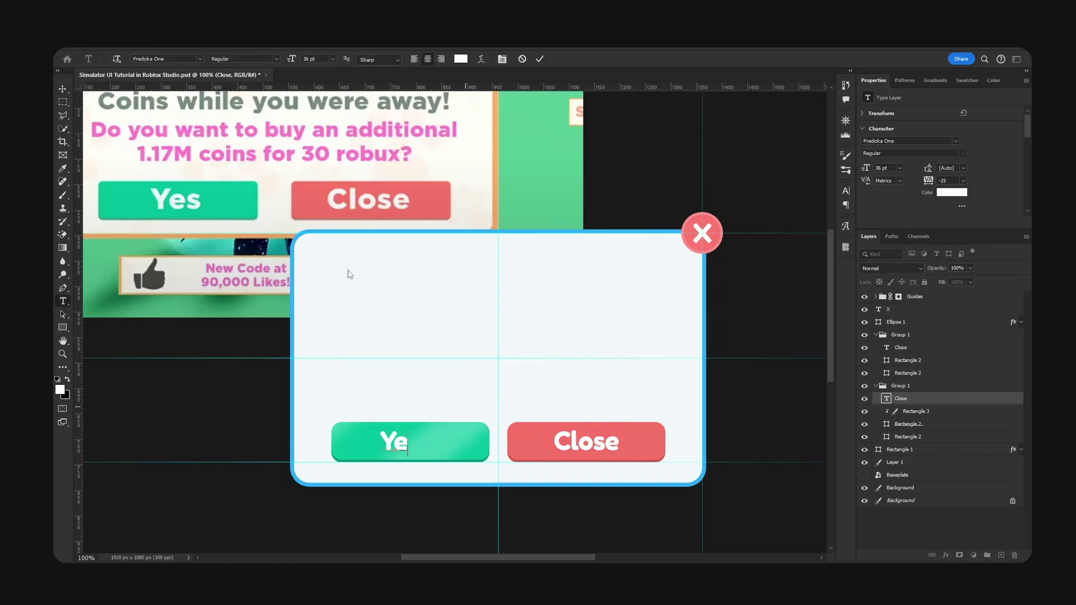
key("ctrl+Return")
Centre the Yes label horizontally and vertically on the green button and save the document
key("v")
left_click_drag(465, 448, 483, 446)
key("ctrl+s")
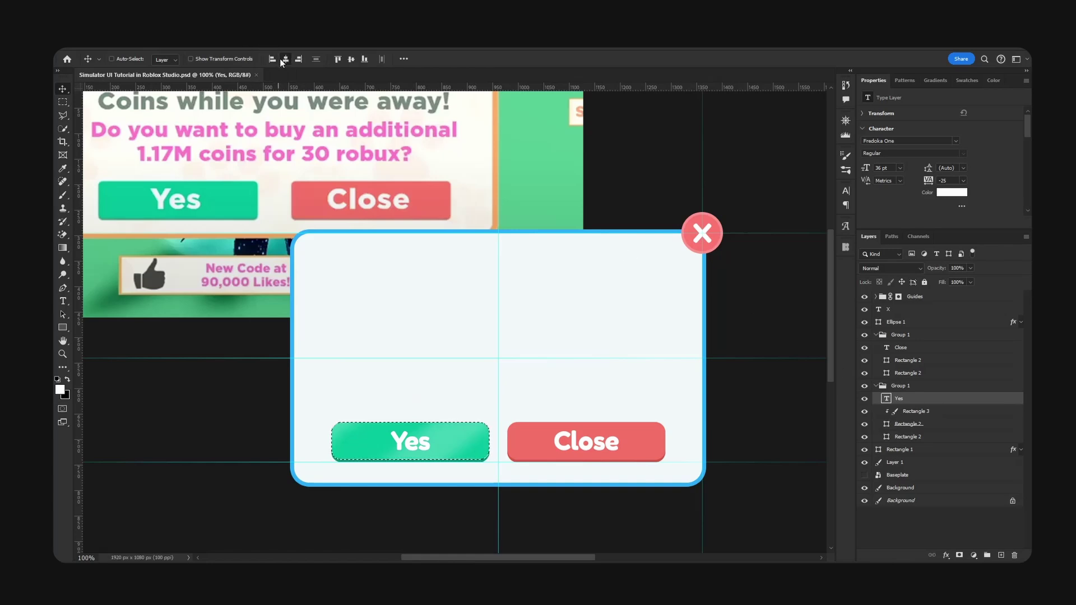
left_click(351, 59)
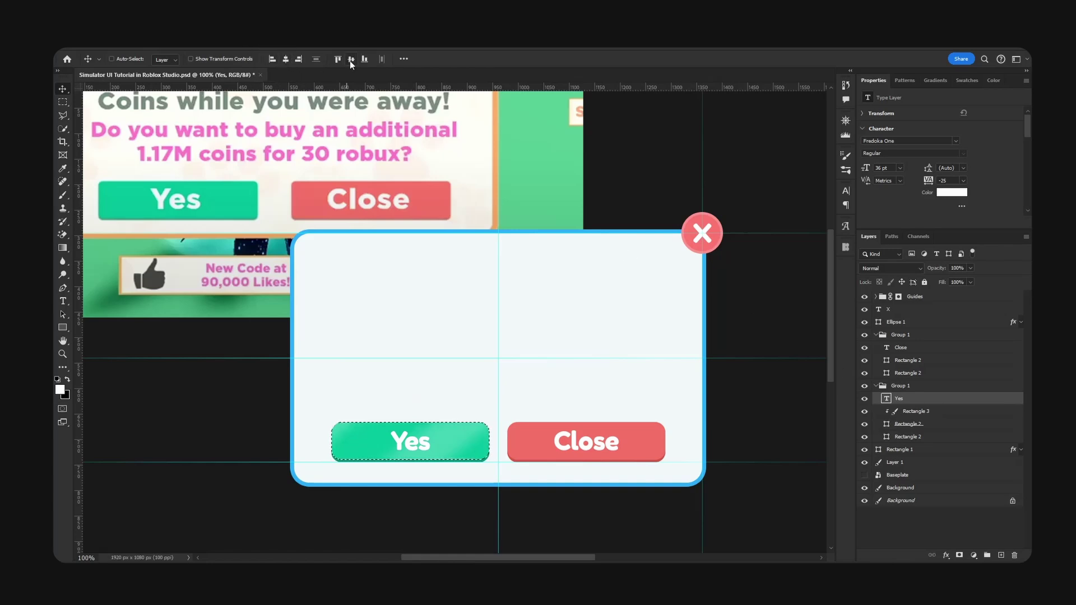
Hide the reference image layer and copy the Close label out of its group onto the upper half of the panel
left_click(581, 361, "ctrl")
left_click_drag(634, 360, 637, 439, "alt")
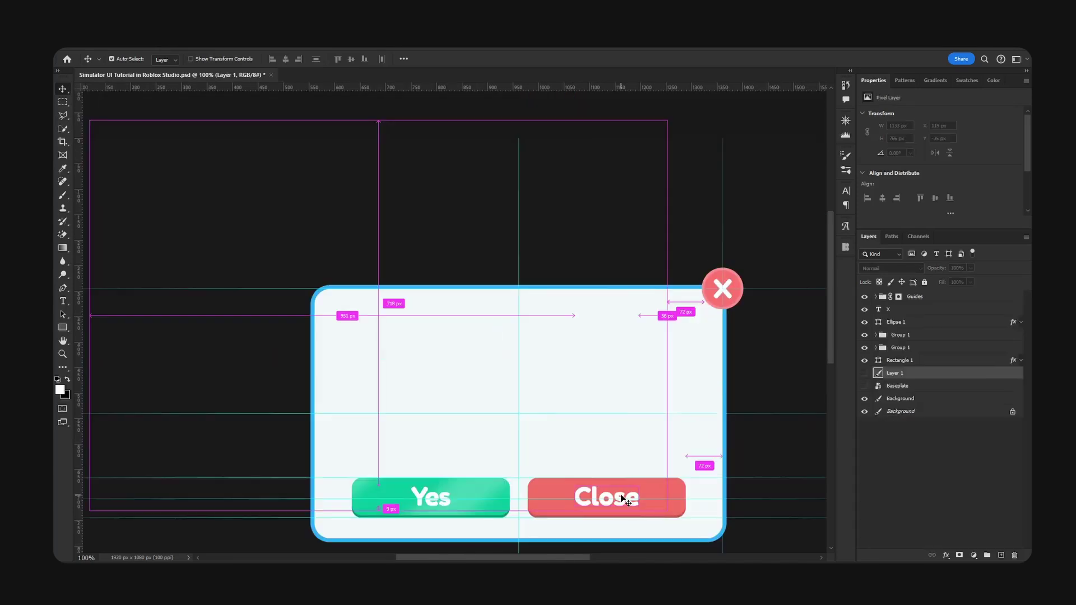
left_click(622, 496)
left_click_drag(900, 348, 906, 328, "alt")
left_click(875, 348)
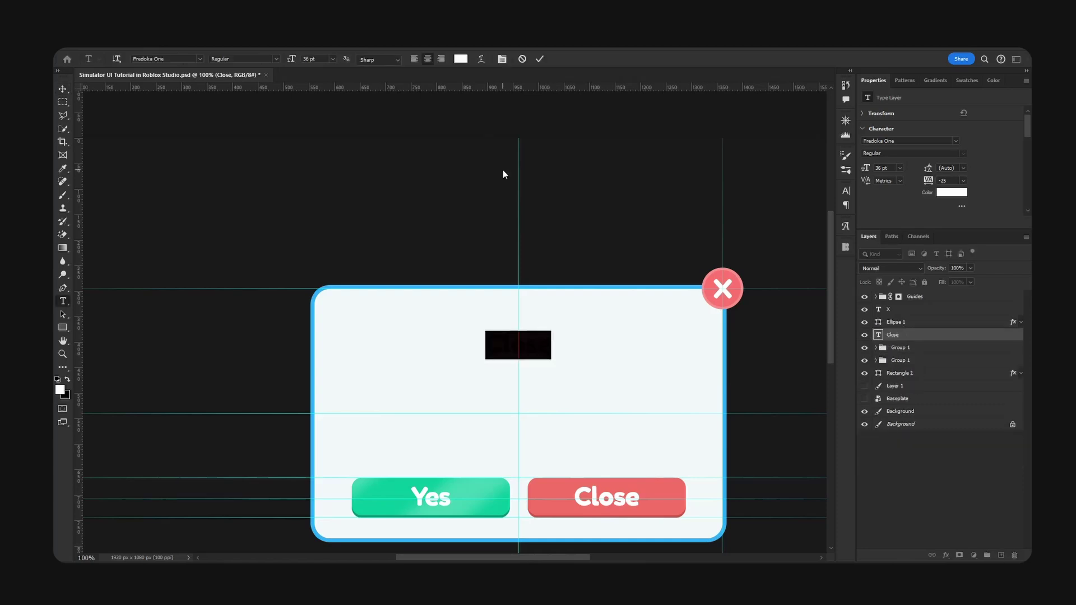
Change the copied label to "You have earned" and colour it dark slate, starting from the panel outline's sampled blue
type("You haven't")
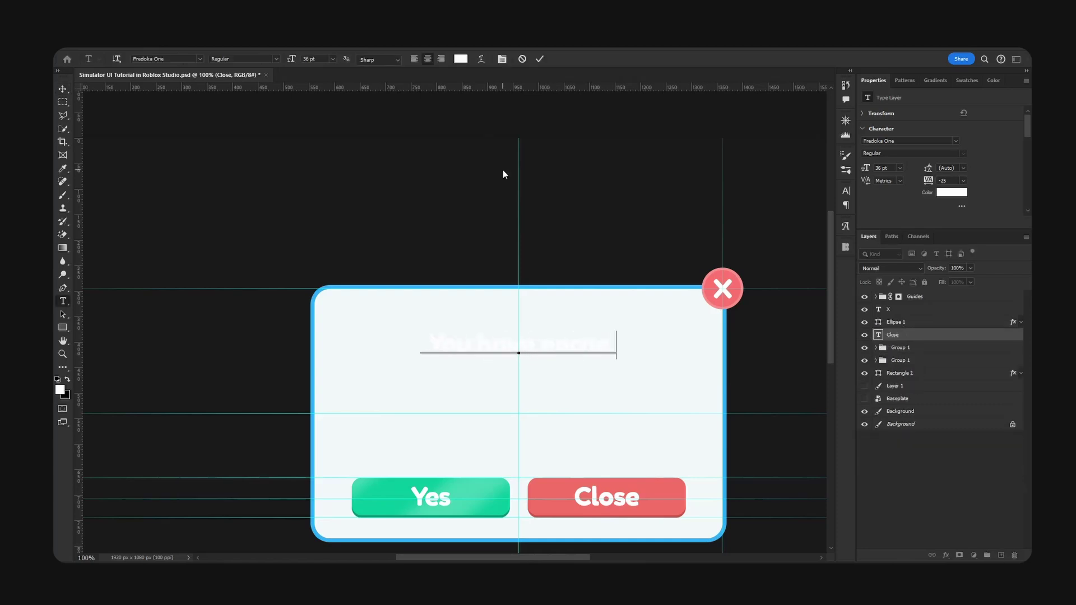
key("ctrl+a")
left_click(460, 59)
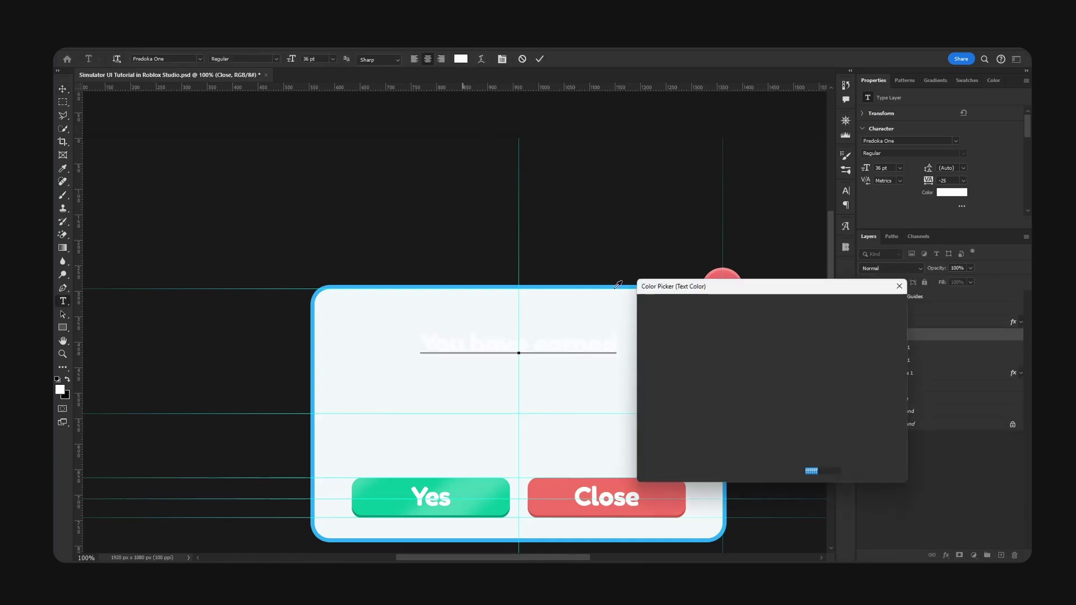
left_click(603, 287)
mouse_move(675, 376)
left_mouse_down()
mouse_move(695, 394)
mouse_move(680, 398)
left_mouse_up()
left_click(872, 306)
key("ctrl+Return")
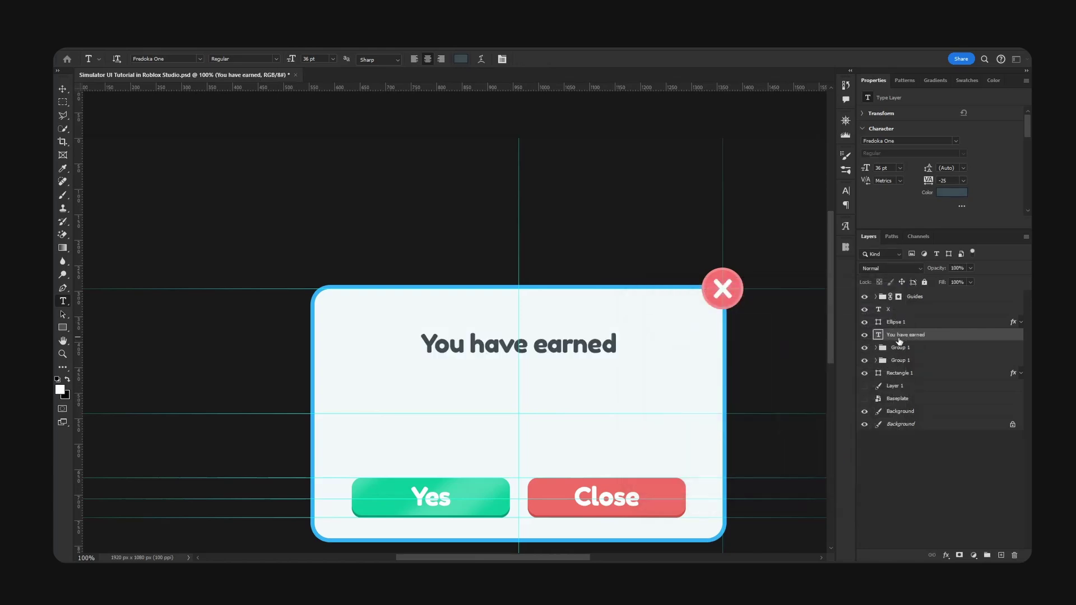
Centre the "You have earned" heading horizontally on the panel and place it just below the panel's upper edge
key("v")
left_click_drag(595, 342, 603, 313)
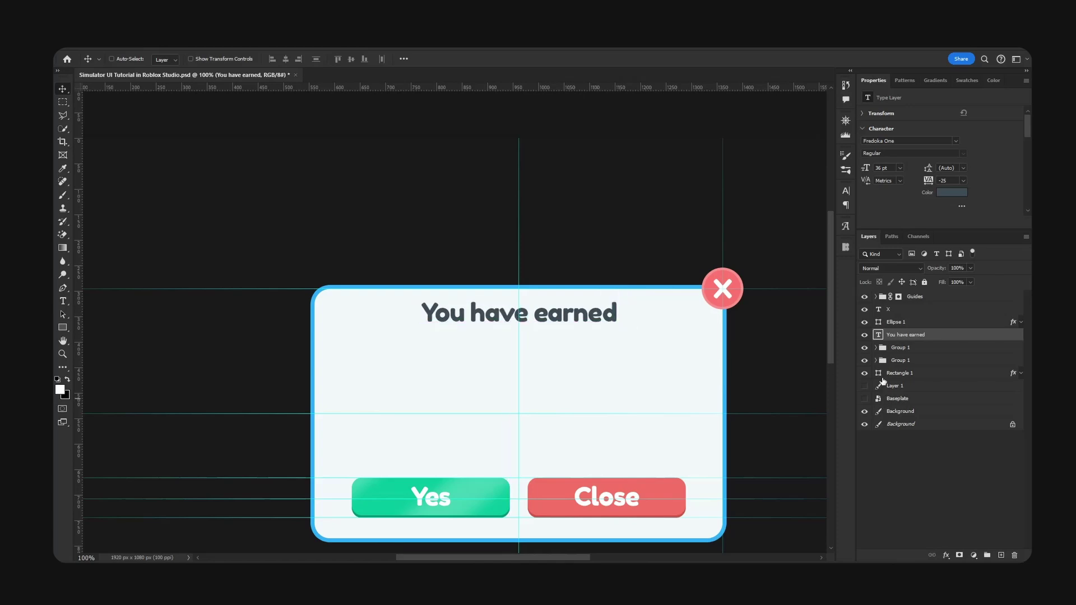
left_click(880, 375, "ctrl")
left_click(352, 60)
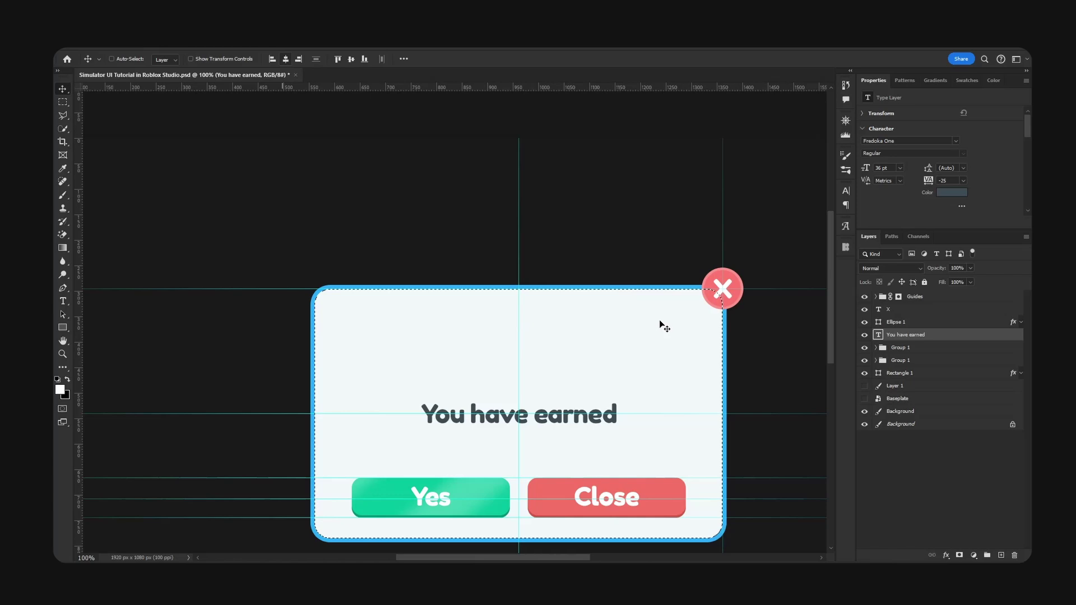
key("ctrl+d")
left_click_drag(632, 412, 619, 304)
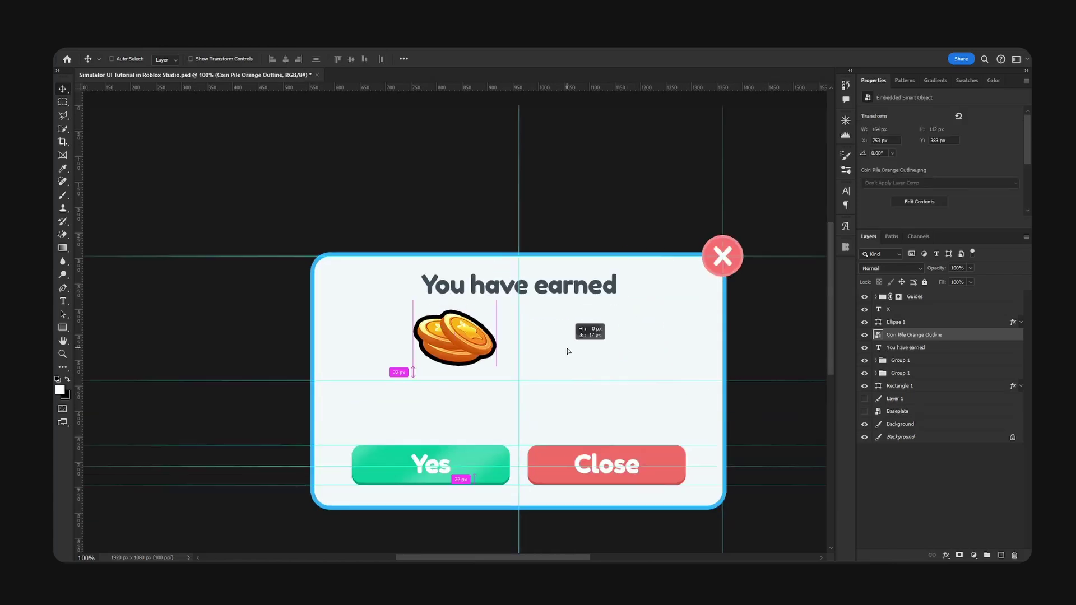
Place the coin icon below the "You have earned" heading, scaled down to about 132 px wide, and check it against the reference image
left_click_drag(569, 351, 572, 348)
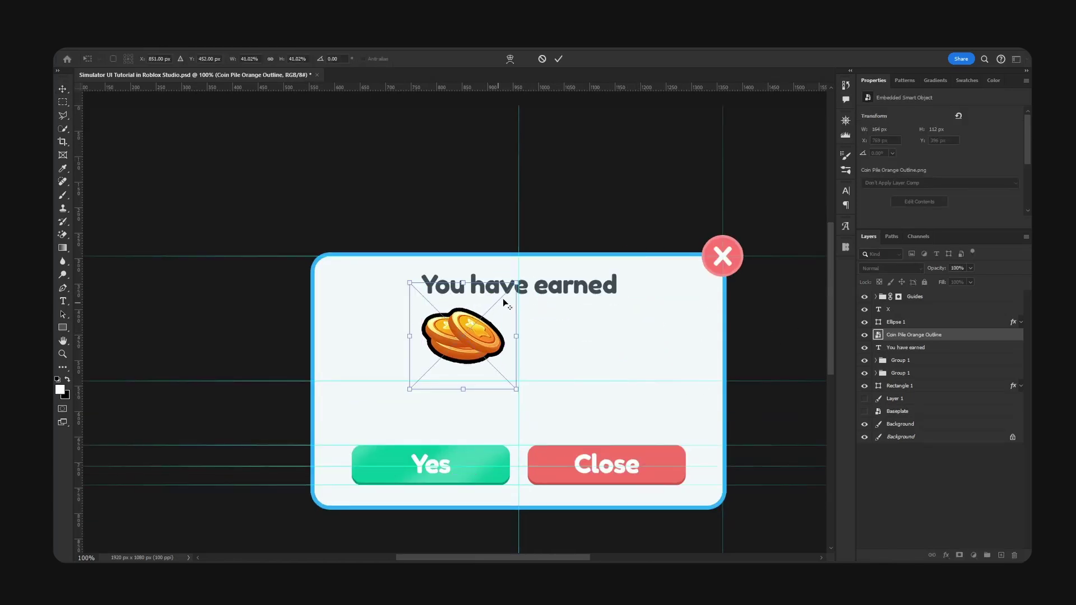
left_click_drag(516, 283, 533, 313, "alt")
key("Return")
left_click(864, 399)
left_click(864, 399)
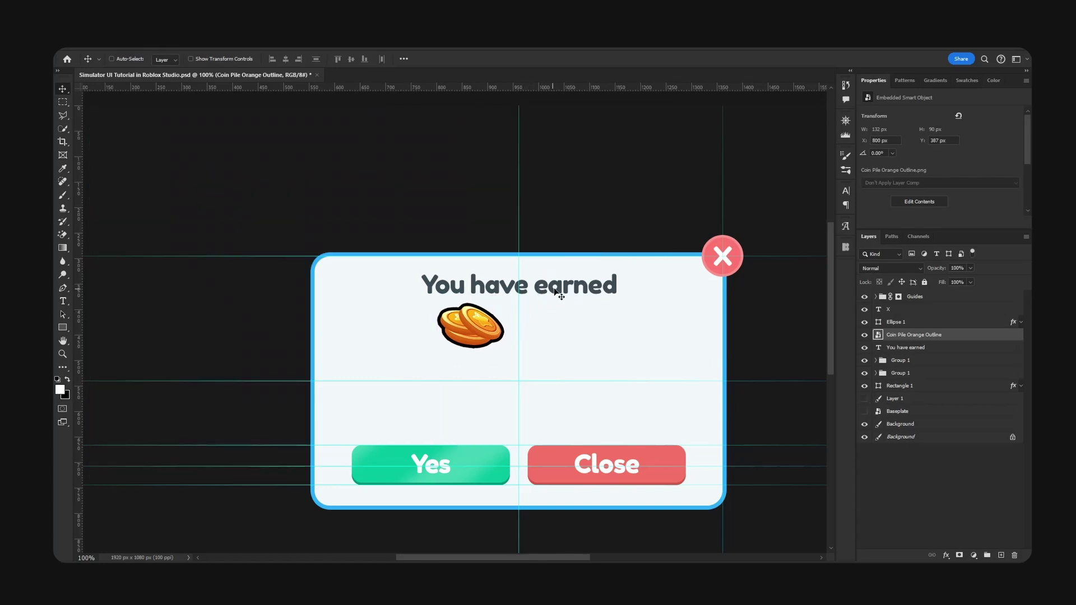
Duplicate the "You have earned" heading, place the copy beside the coin icon and change its text to "1.5M"
left_click(559, 288, "ctrl")
left_click_drag(911, 351, 920, 331, "alt")
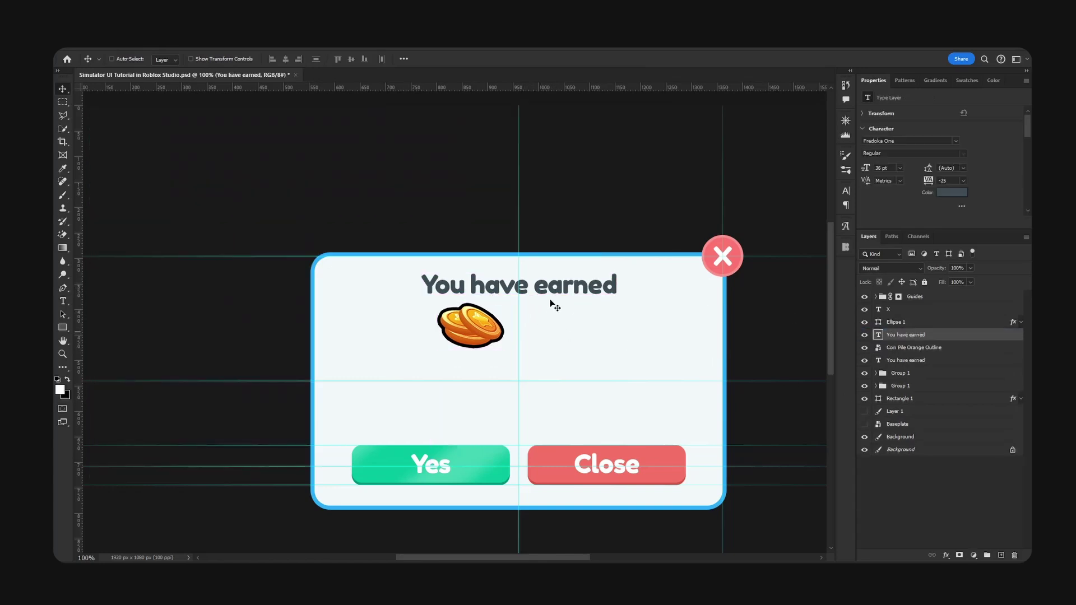
left_click_drag(563, 284, 615, 320)
double_click(615, 322)
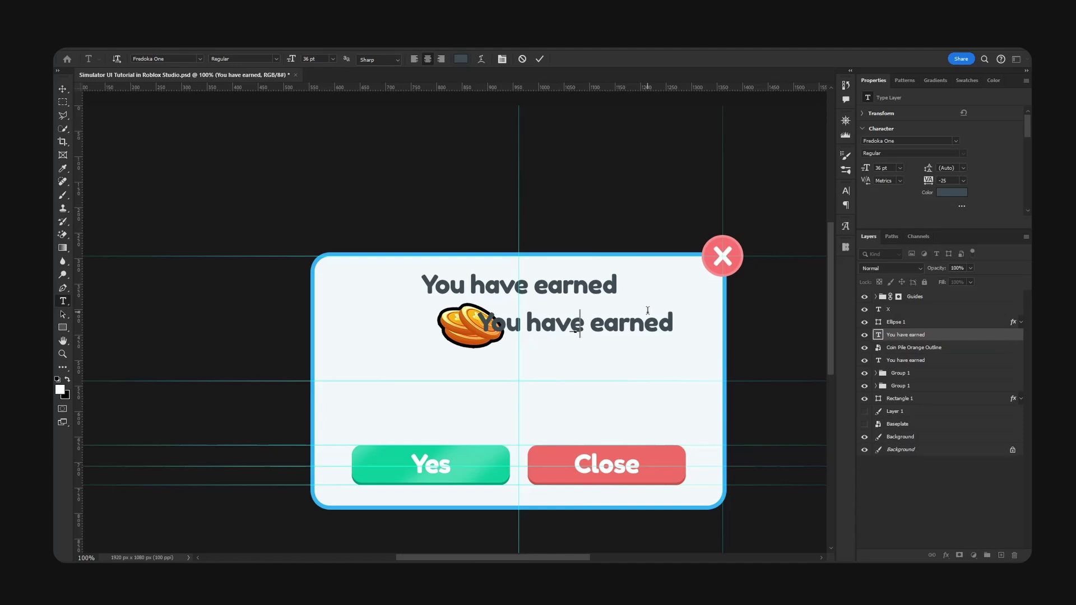
type("1.5M")
key("ctrl+a")
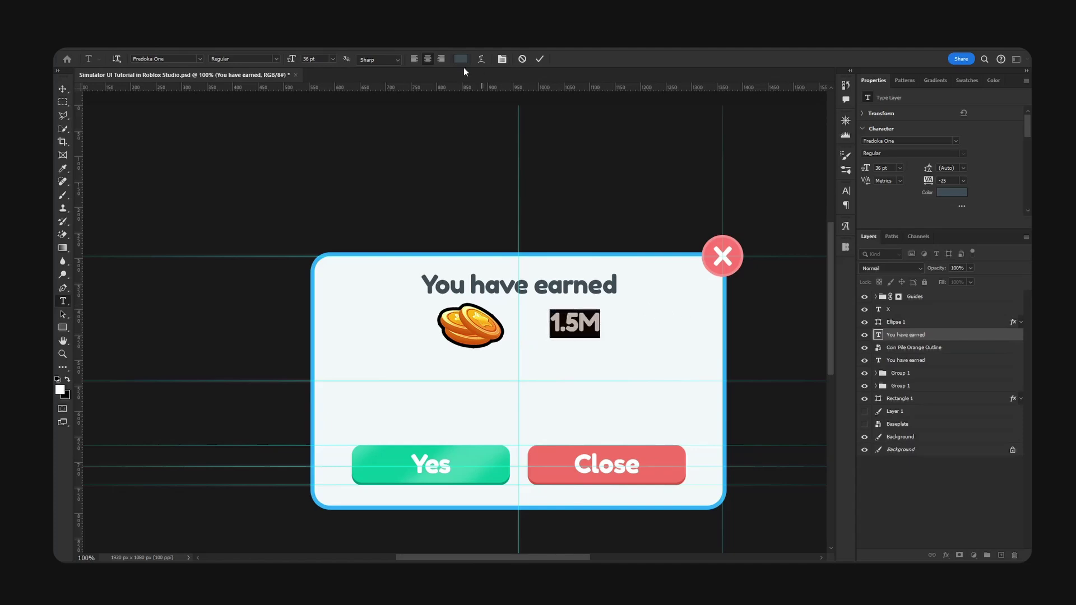
Colour the 1.5M text orange (#f4940b), starting from a gold sampled from the coin icon
left_click(461, 59)
left_click(473, 315)
left_click(765, 324)
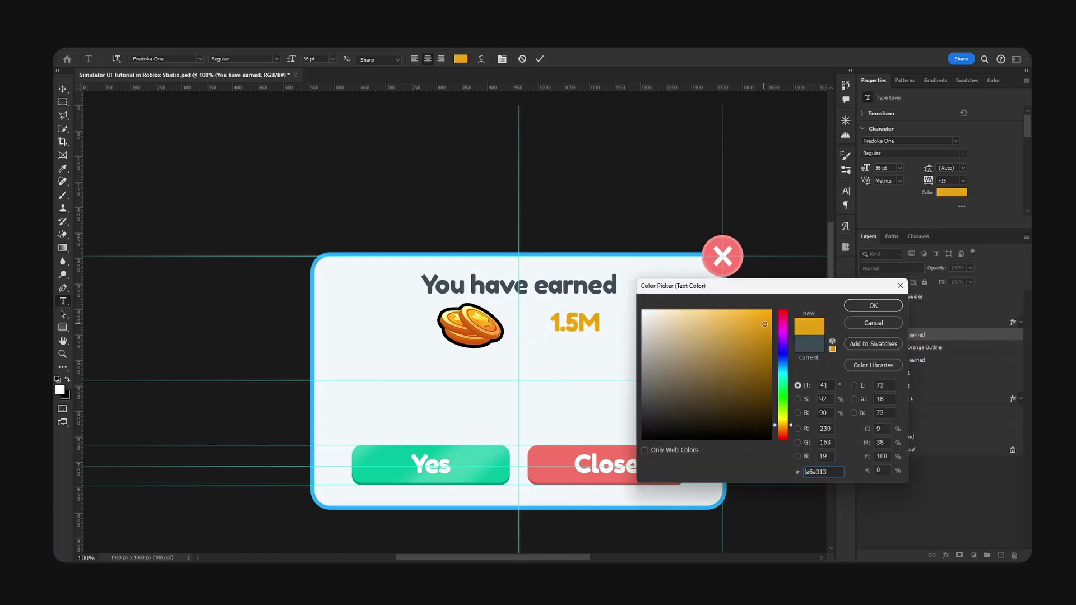
left_click_drag(783, 425, 784, 428)
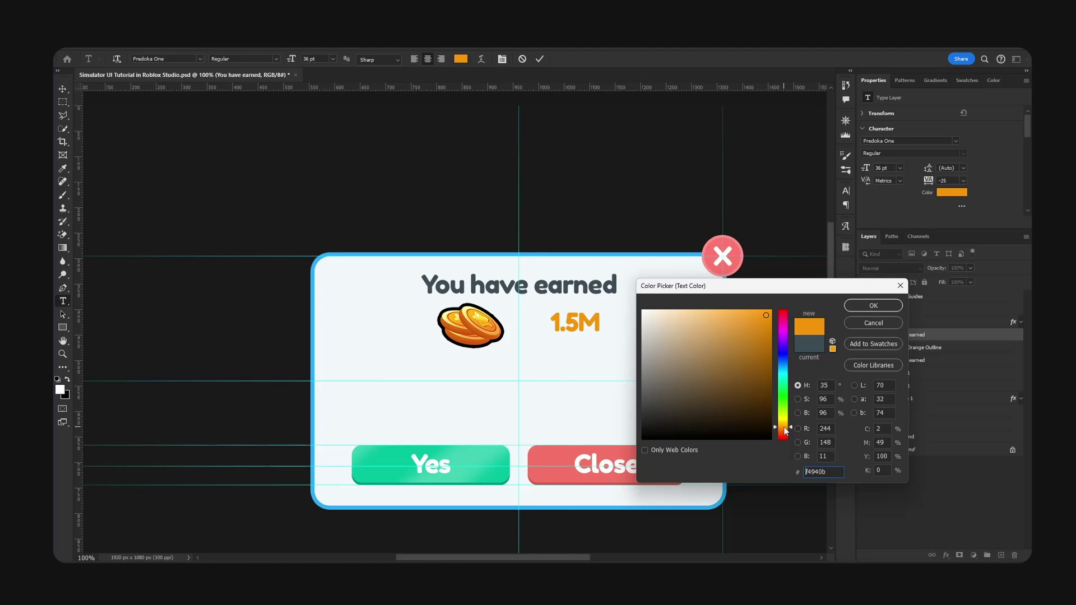
left_click(852, 306)
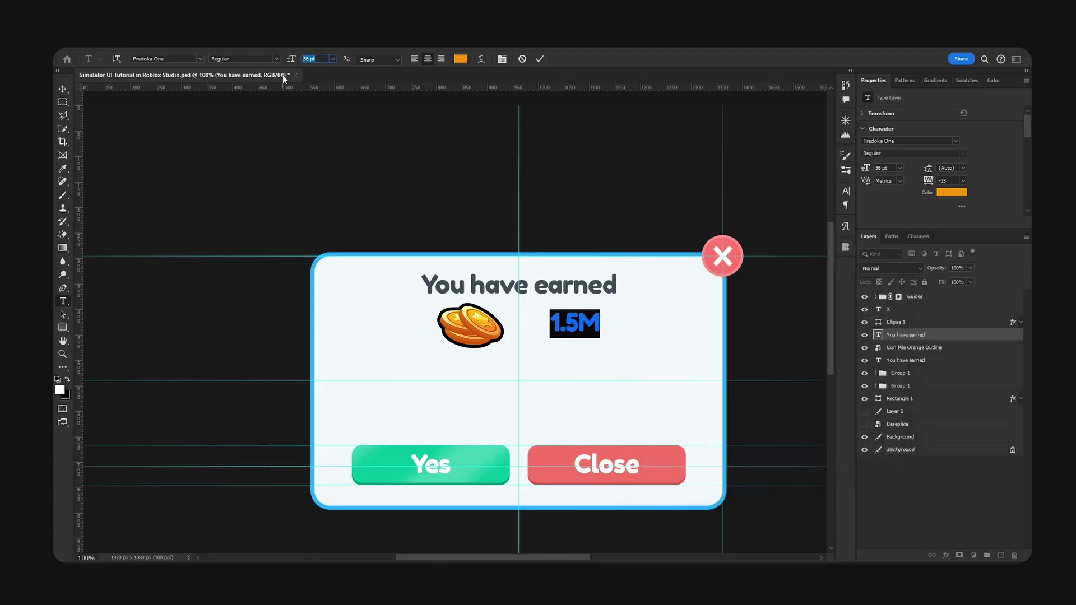
Set the 1.5M text to 52 pt and move it close to the coin icon
type("52")
key("Return")
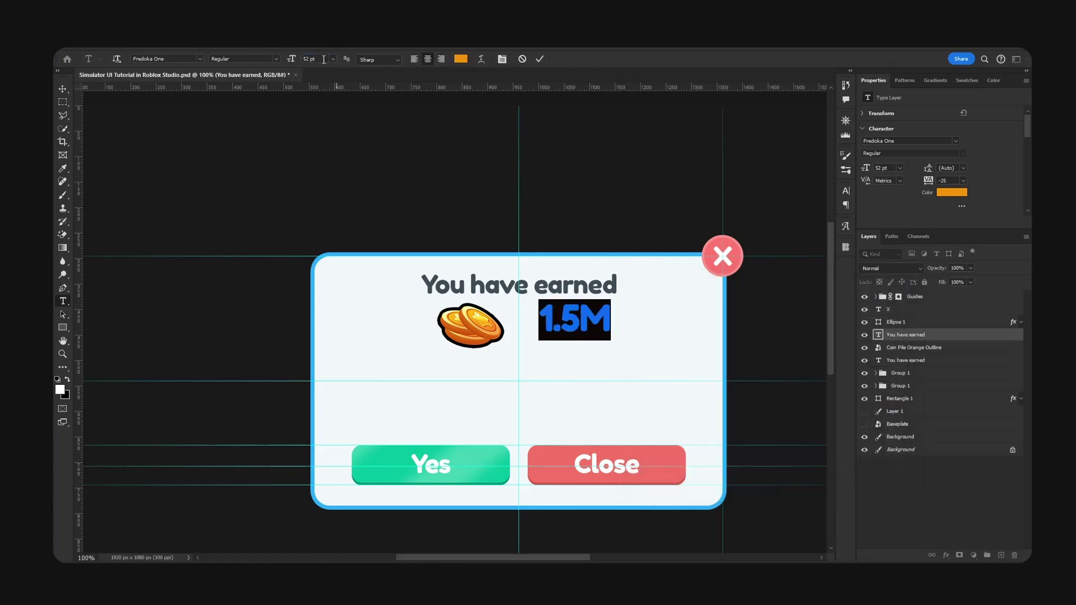
left_click(63, 88)
left_click_drag(631, 286, 600, 310)
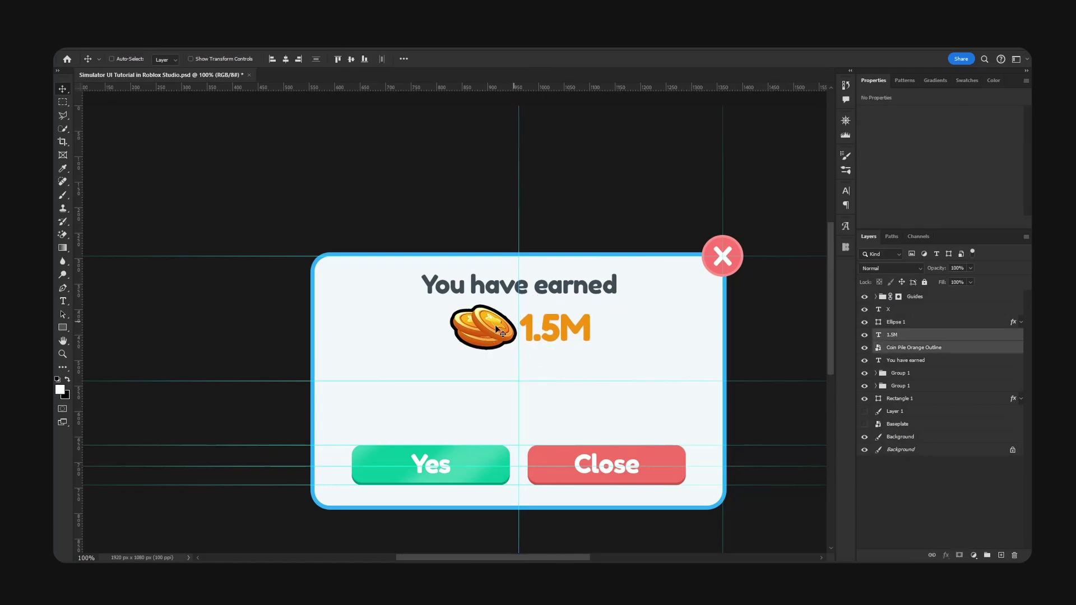
Nudge the coin icon 6 px to the left, away from the 1.5M text
left_click(916, 345)
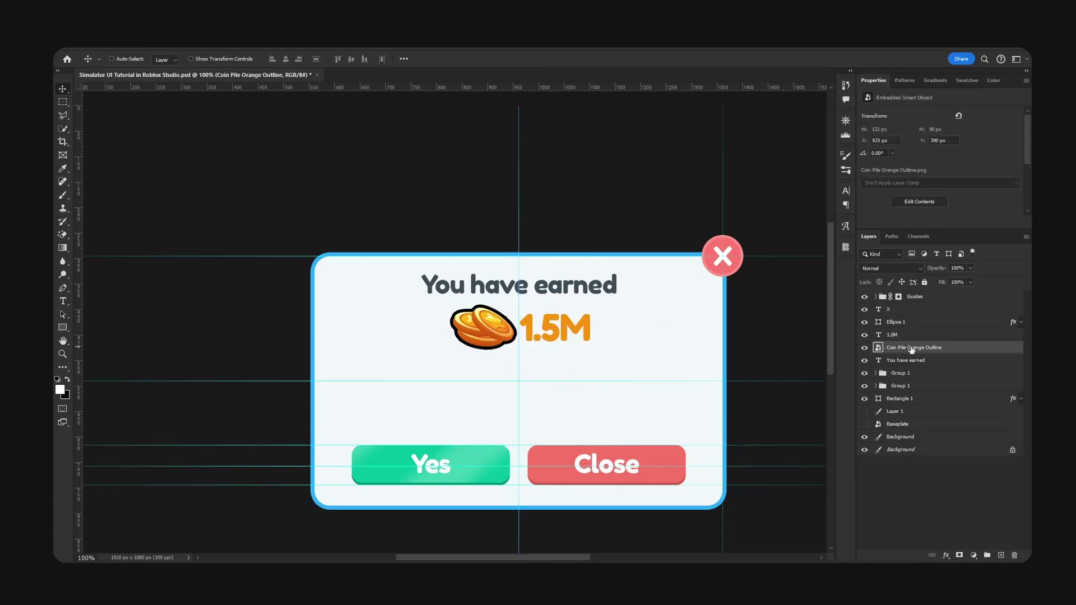
key("Left")
key("Left")
key("Left")
key("Left")
key("Left")
key("Left")
Nudge the 1.5M text 6 px to the right, away from the coin icon
left_click(938, 336)
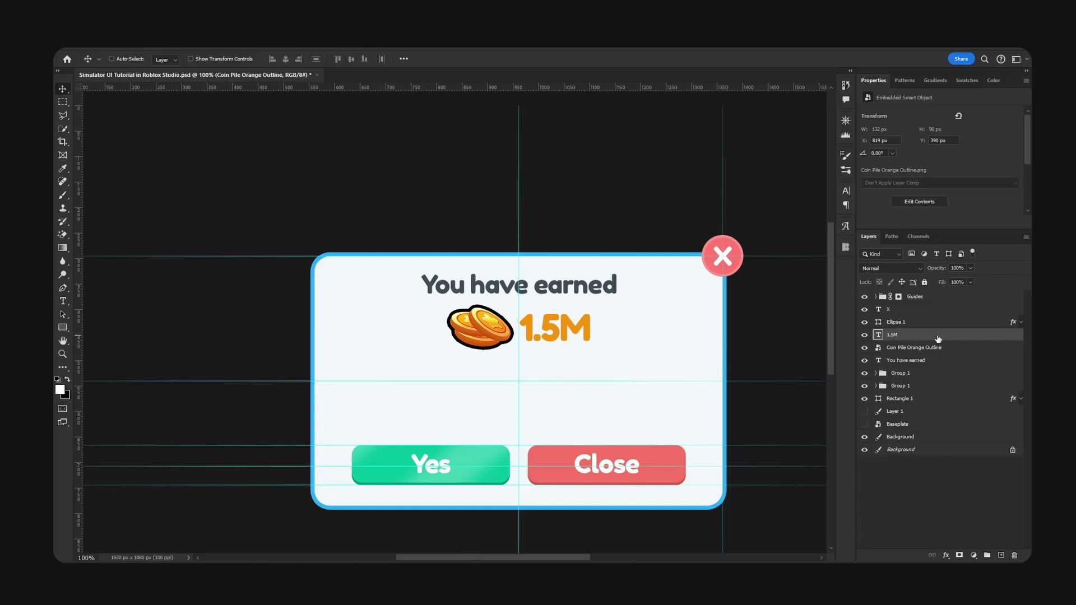
key("Right")
key("Right")
key("Right")
key("Right")
key("Right")
key("Right")
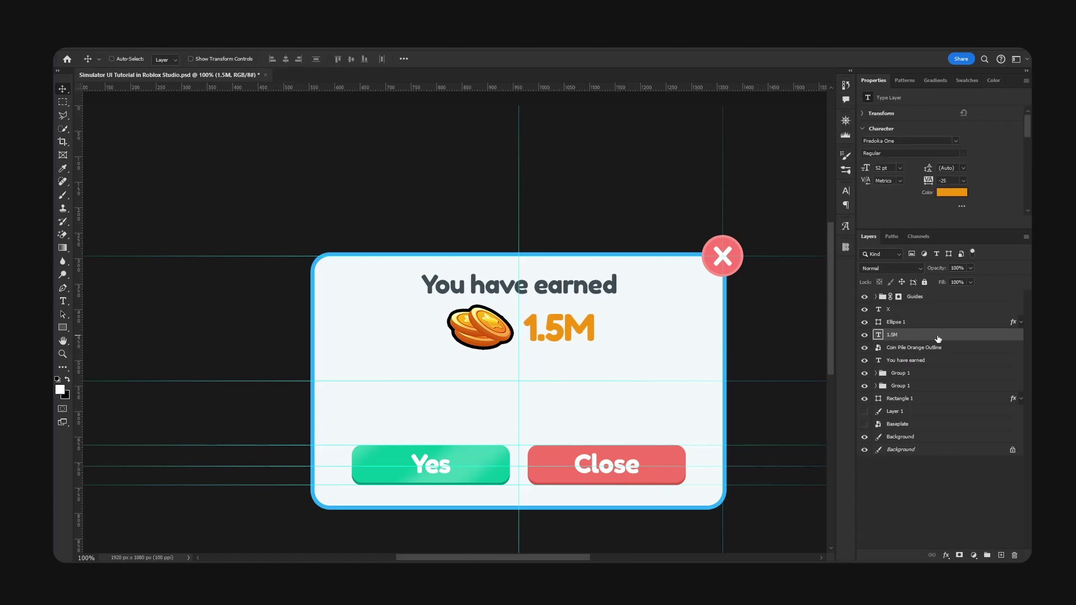
Place horizontal guide lines across the "You have earned" heading at Y 355 px and Y 369 px
left_click_drag(634, 258, 634, 252)
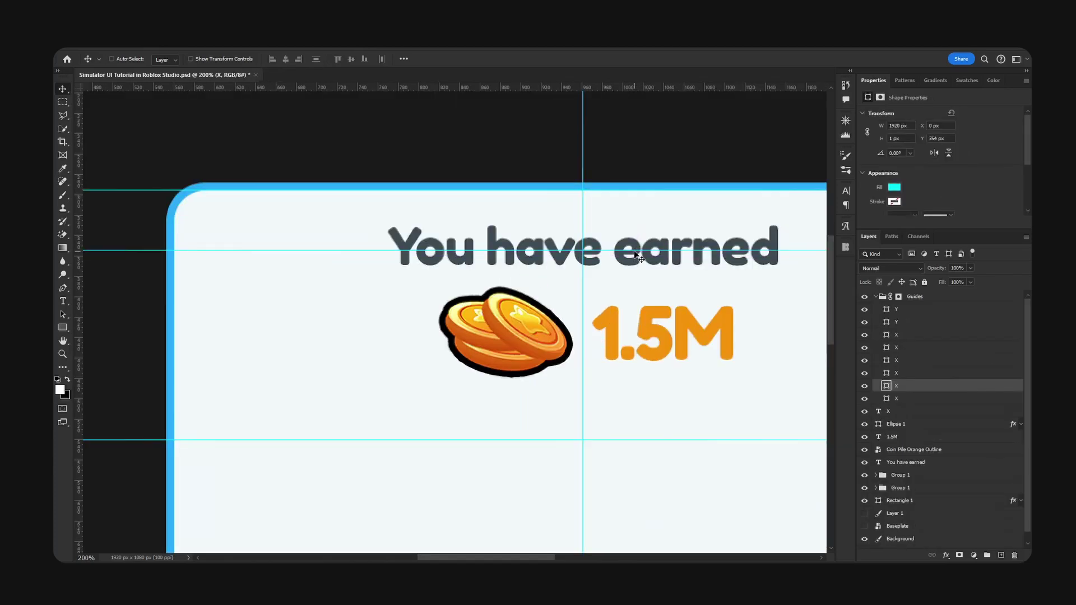
key("Down")
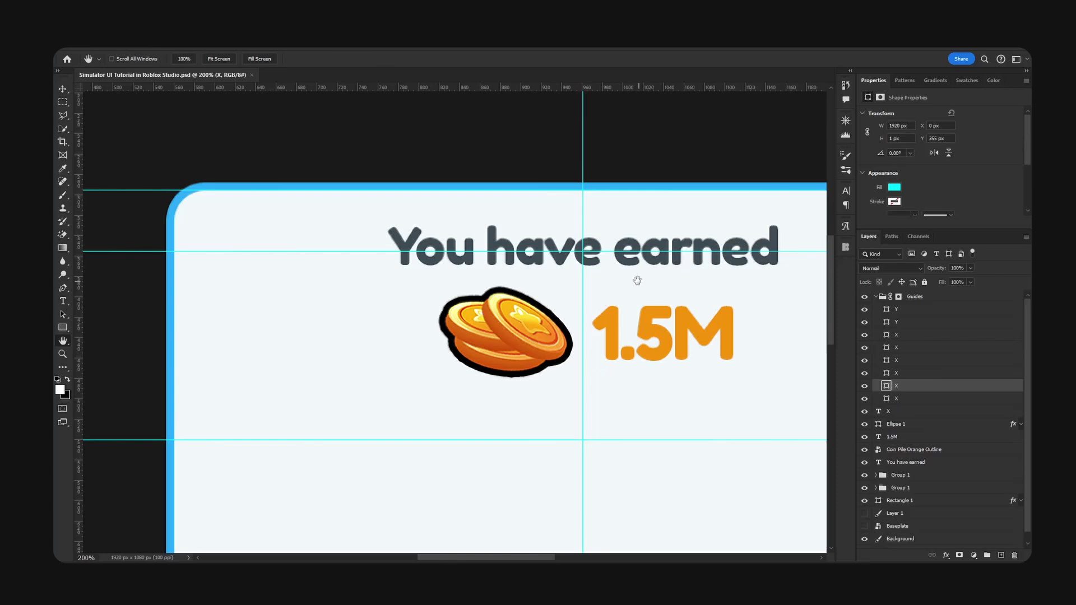
left_click_drag(637, 281, 588, 221)
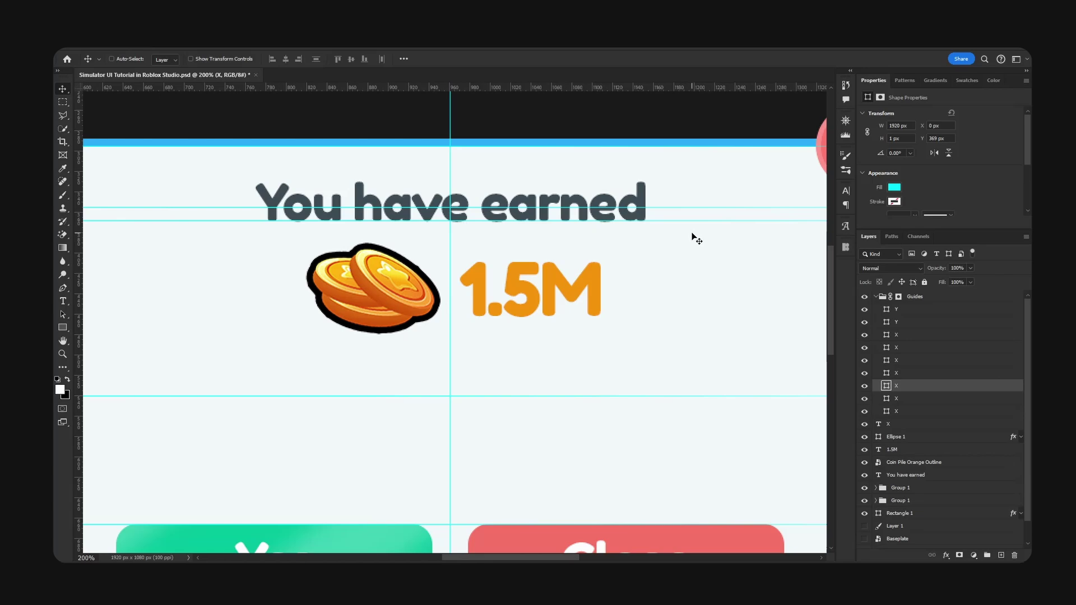
key("ctrl+minus")
key("h")
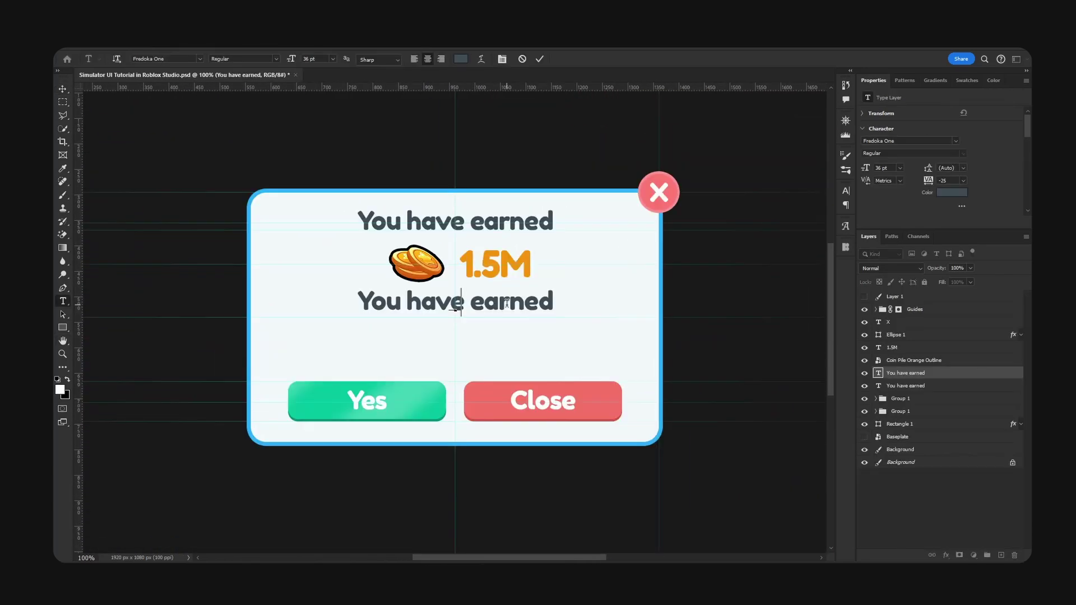
Change the heading copy below the coin row to "coins while you were away!" and set it to 28 pt
key("ctrl+a")
type("coins while y")
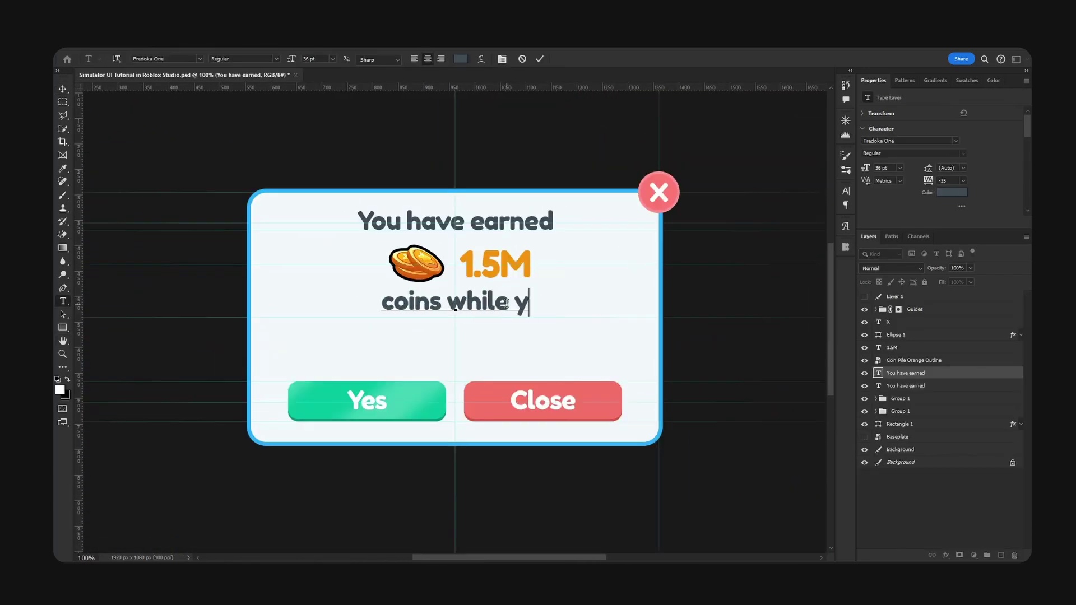
type("ou were away!")
key("ctrl+a")
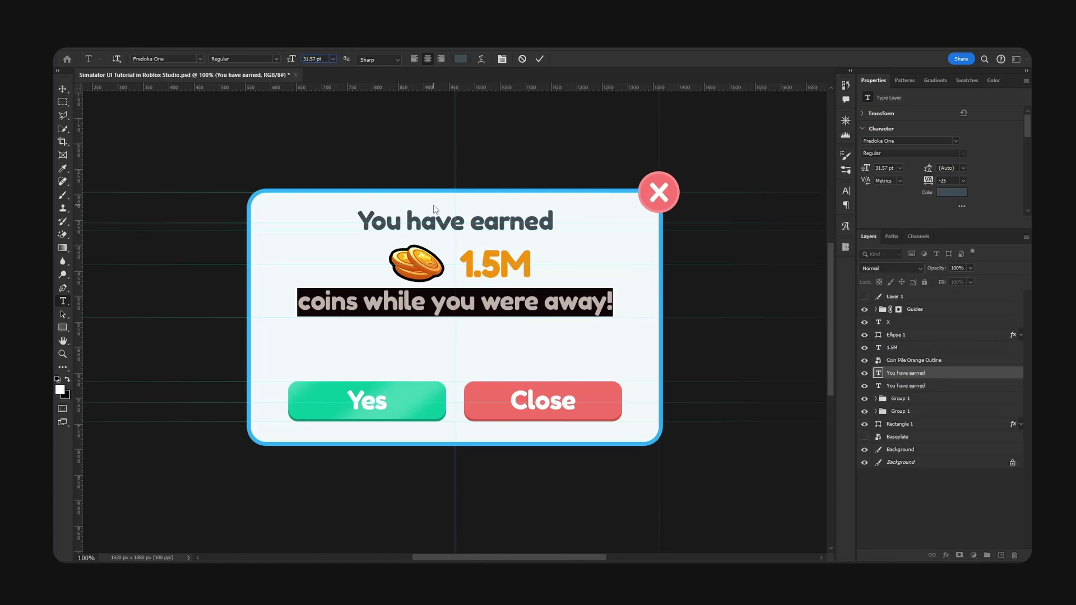
type("28")
key("Return")
left_click(65, 90)
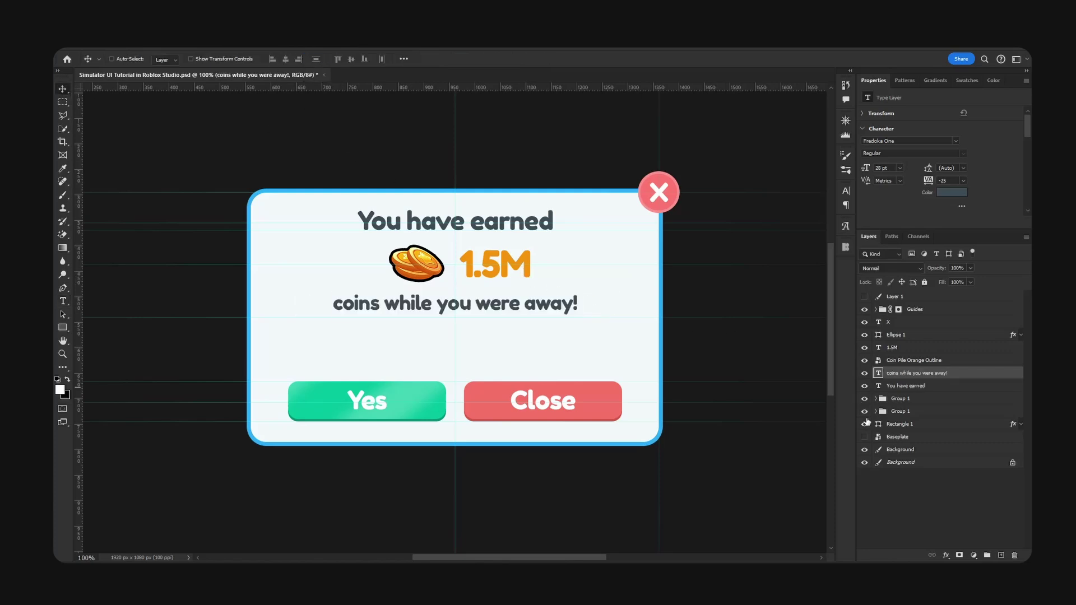
Centre the "coins while you were away!" line horizontally on the panel
left_click(879, 425, "ctrl")
left_click(286, 59)
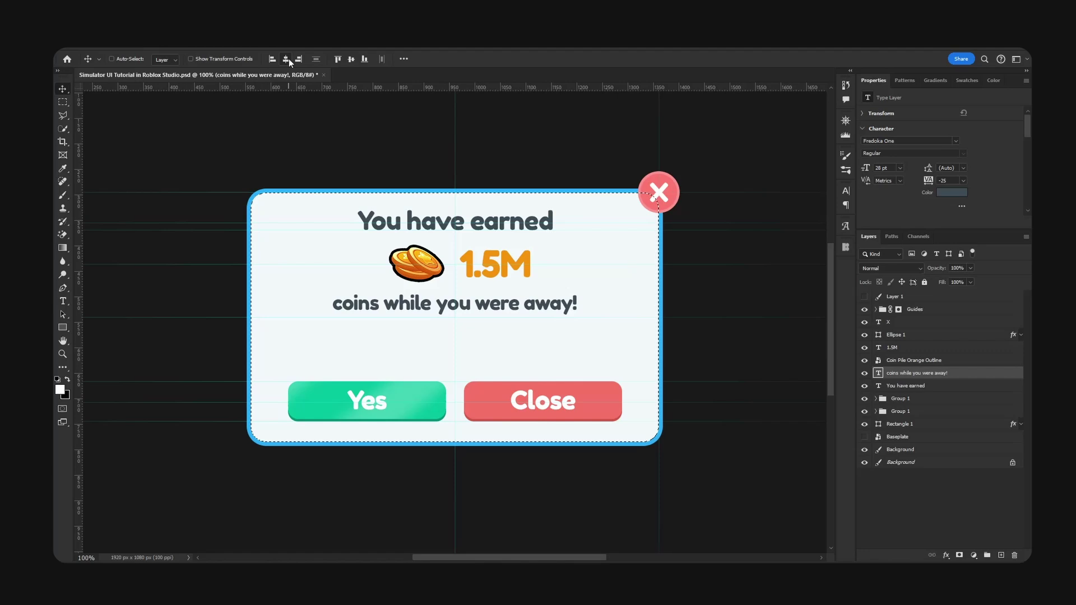
key("ctrl+d")
Duplicate that line directly below and change it to the two-line question "Do you want to purchase another 1.2M coins for 50 Robux?"
left_click_drag(527, 302, 526, 328, "alt")
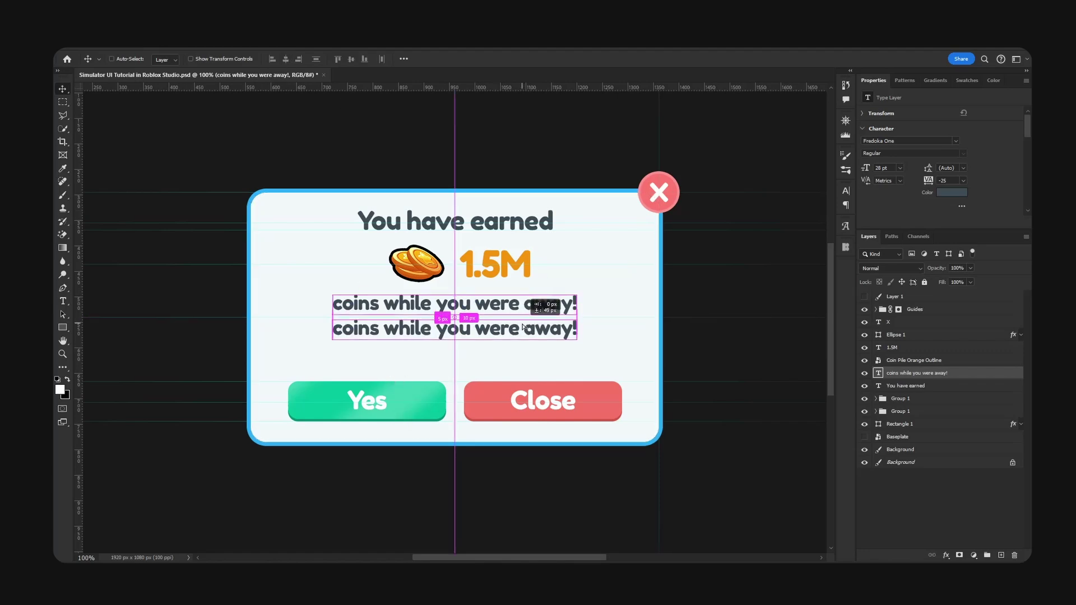
double_click(516, 331)
type("Do ")
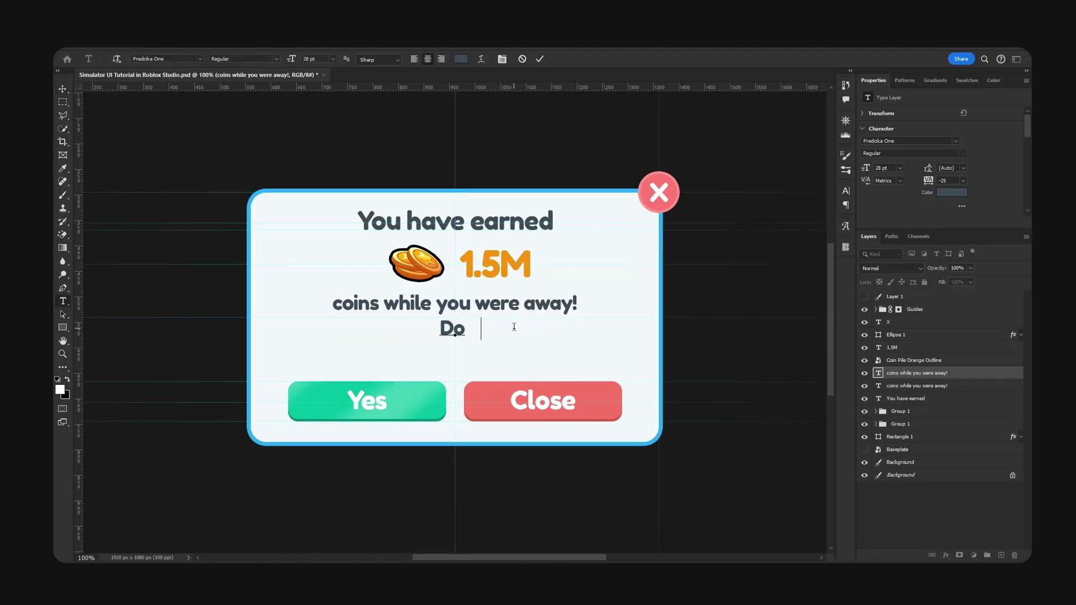
type("you want to purchase another")
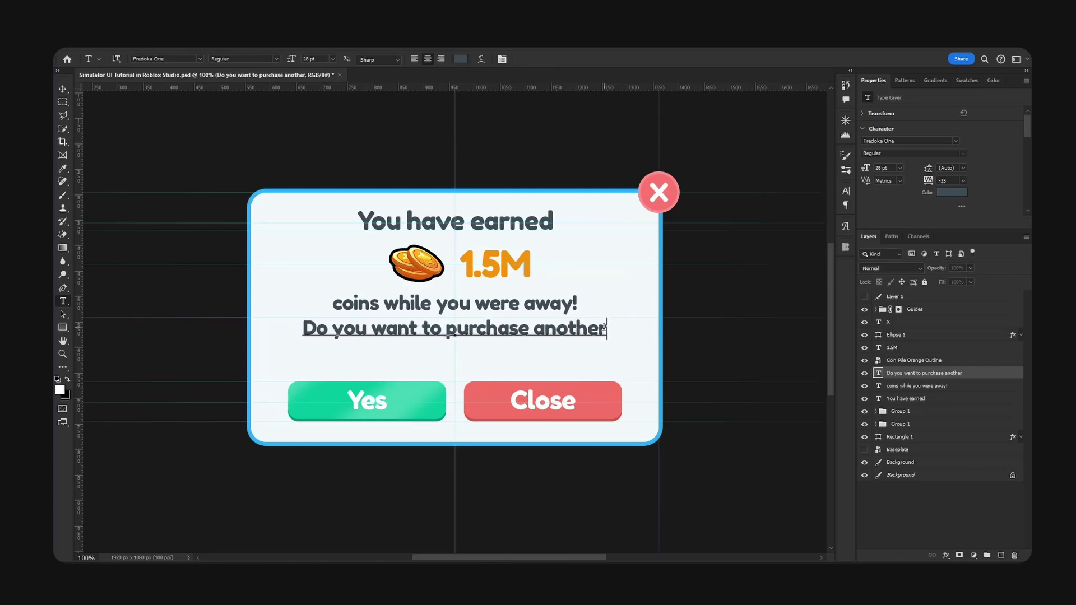
key("Return")
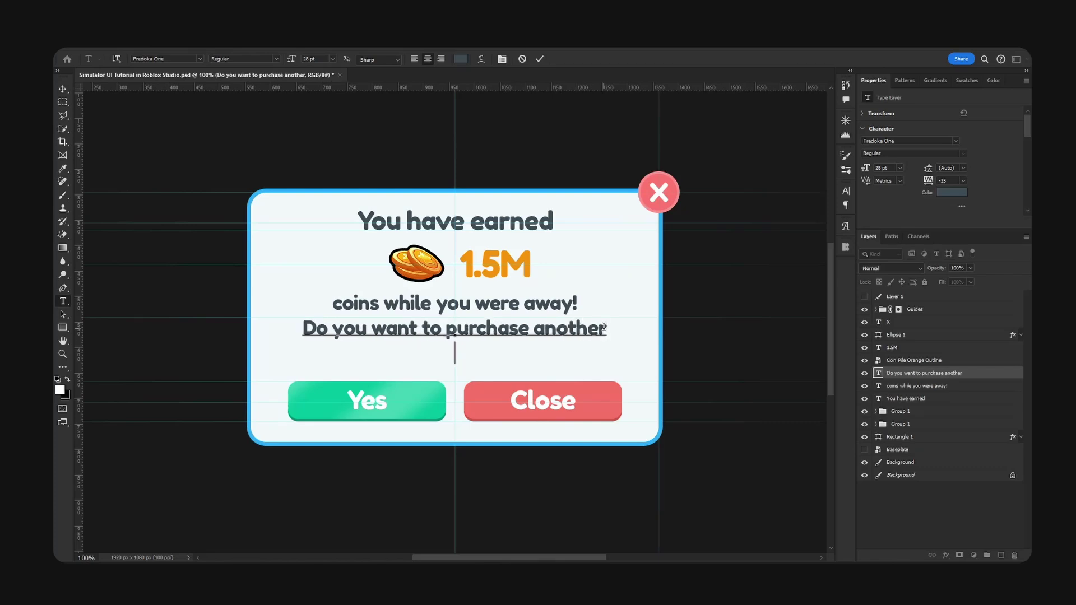
type("1.2M co")
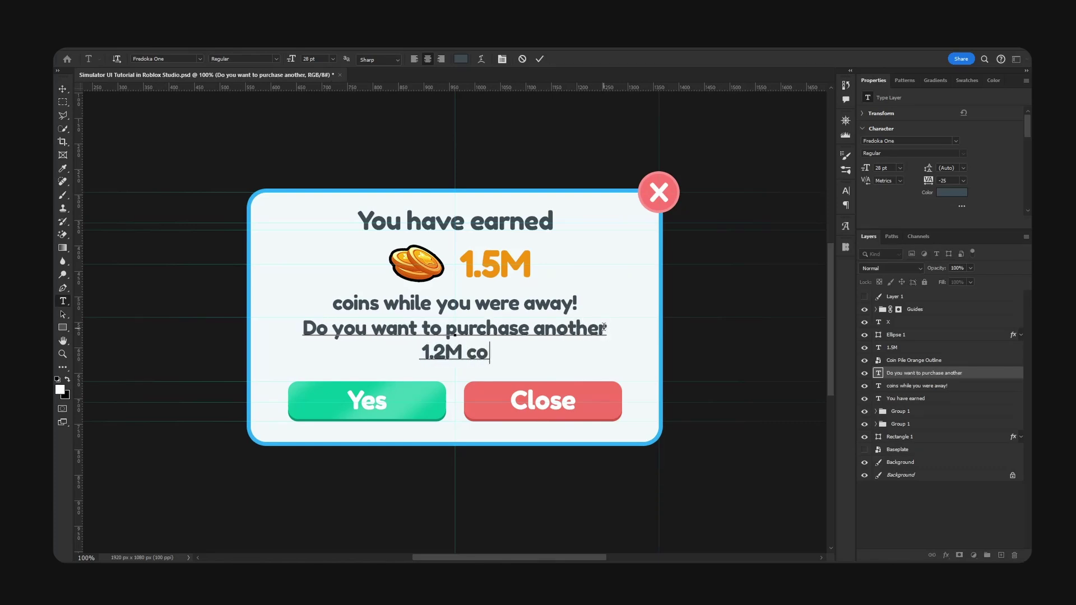
type("ins for 50 Robux?")
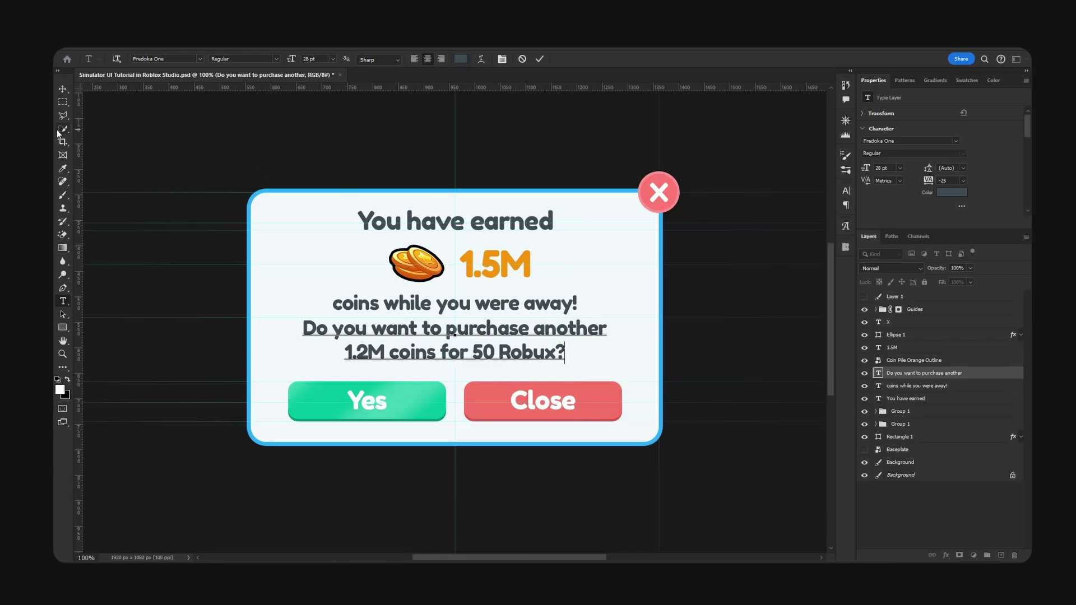
left_click(63, 90)
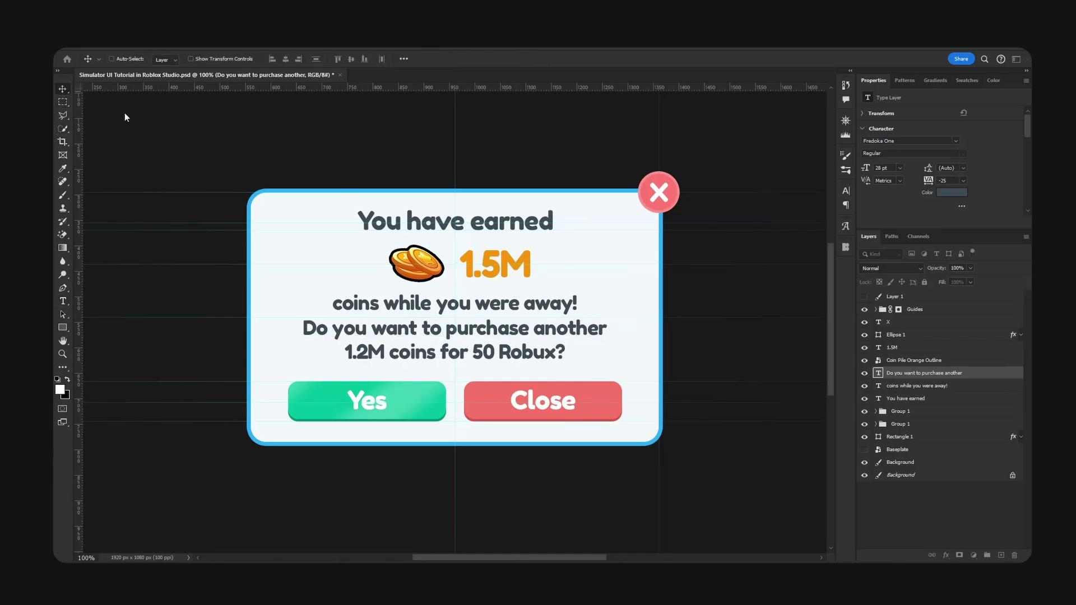
Move the purchase question slightly down and restyle it at 24 pt in the panel outline's light blue
left_click_drag(585, 333, 585, 338)
double_click(508, 334)
key("ctrl+a")
left_click(461, 60)
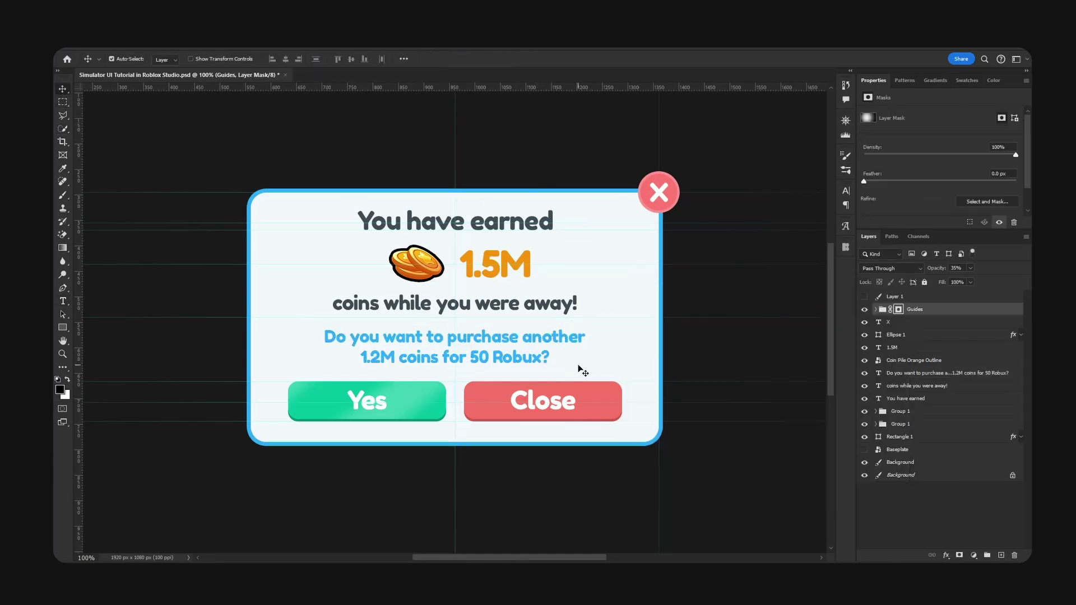
Recolour only "1.2M coins" in the purchase question with the orange sampled from the 1.5M text (#f4940b)
key("ctrl+plus")
key("t")
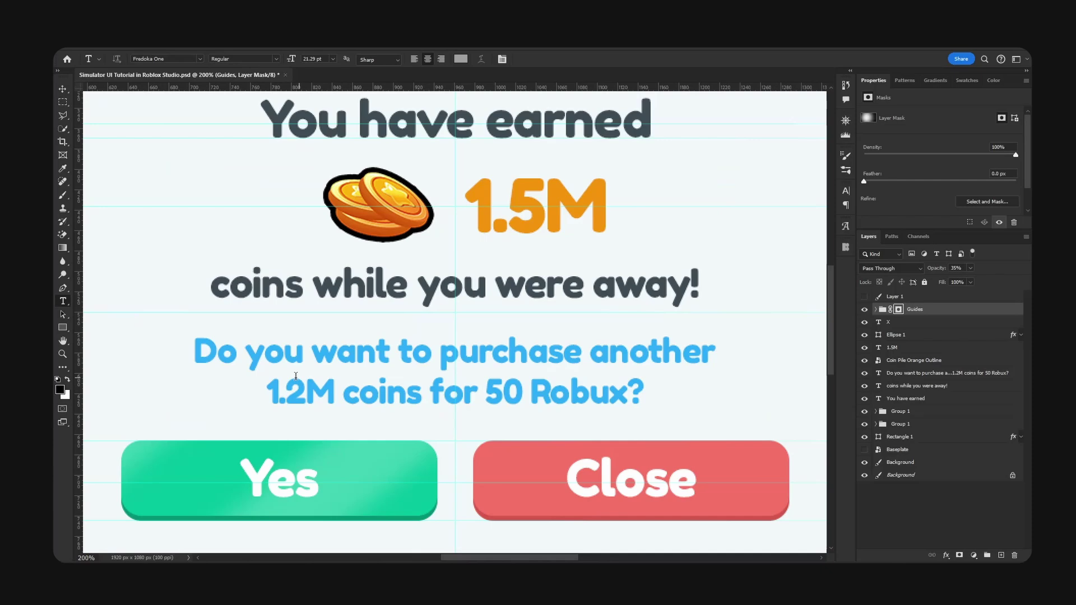
left_click_drag(280, 392, 340, 391)
left_click(284, 392)
left_click_drag(269, 391, 423, 392)
left_click(460, 59)
left_click(492, 180)
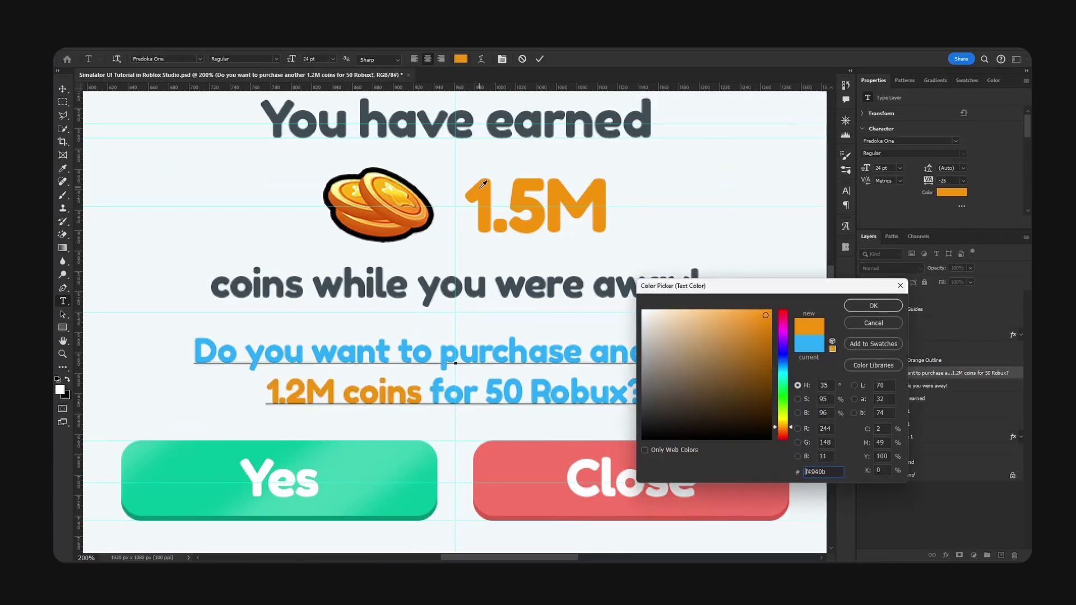
left_click(866, 307)
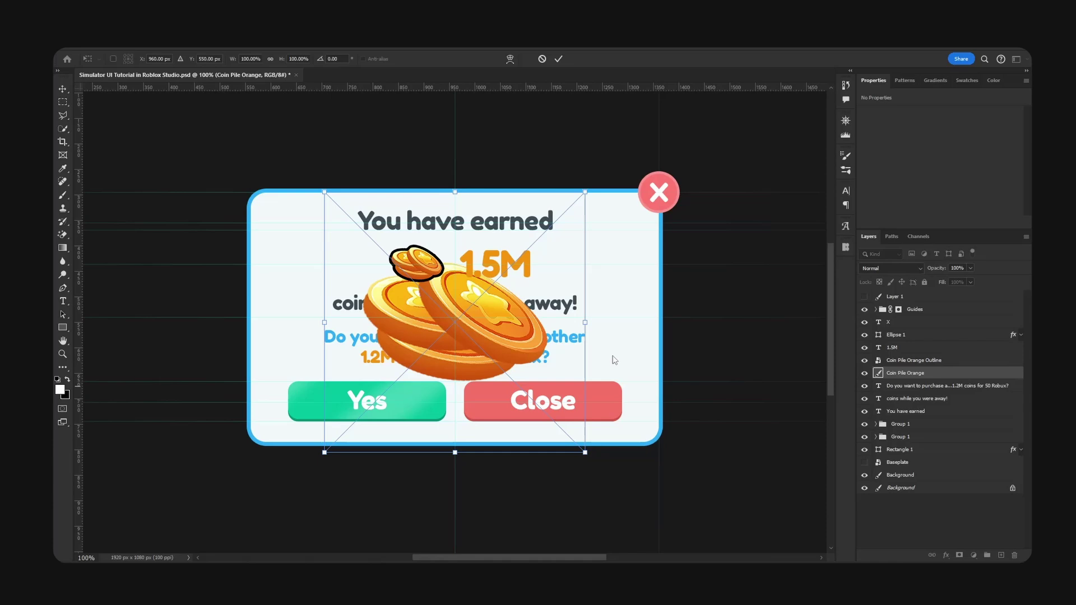
Scale the Coin Pile Orange image down to fit over the outlined coin icon and stack its layer above the outlined version
left_click_drag(525, 329, 465, 265)
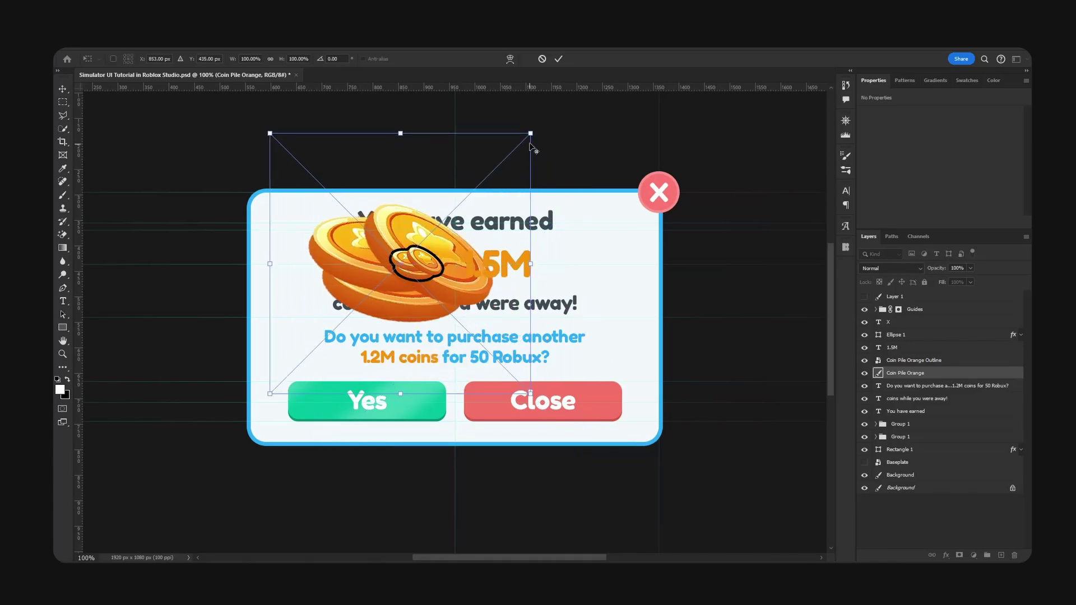
left_click_drag(530, 143, 439, 234, "alt")
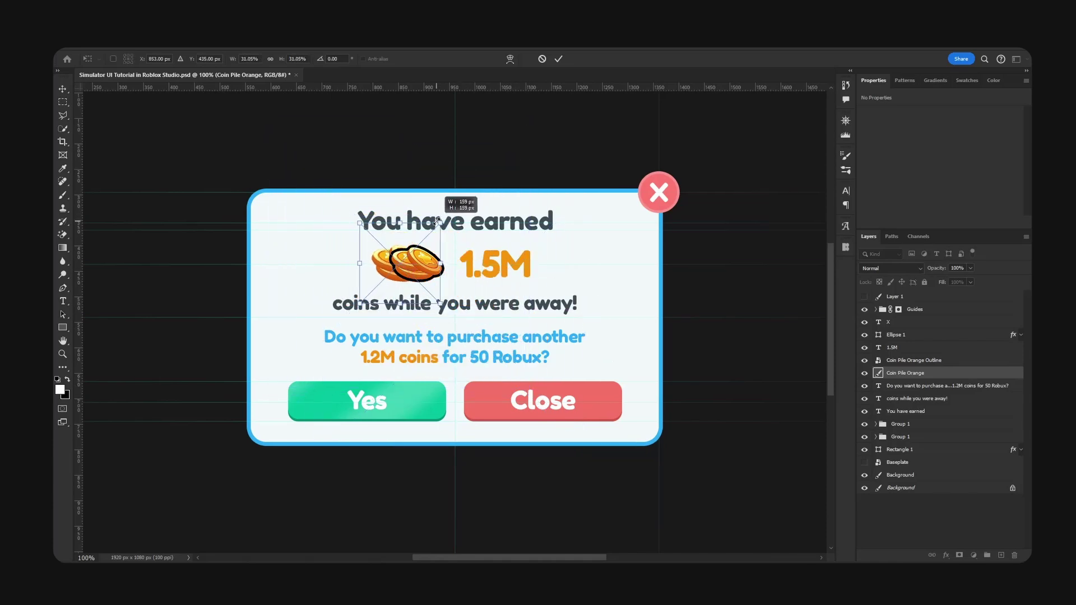
left_click_drag(904, 372, 909, 355)
left_click_drag(427, 247, 445, 250)
left_click(937, 371)
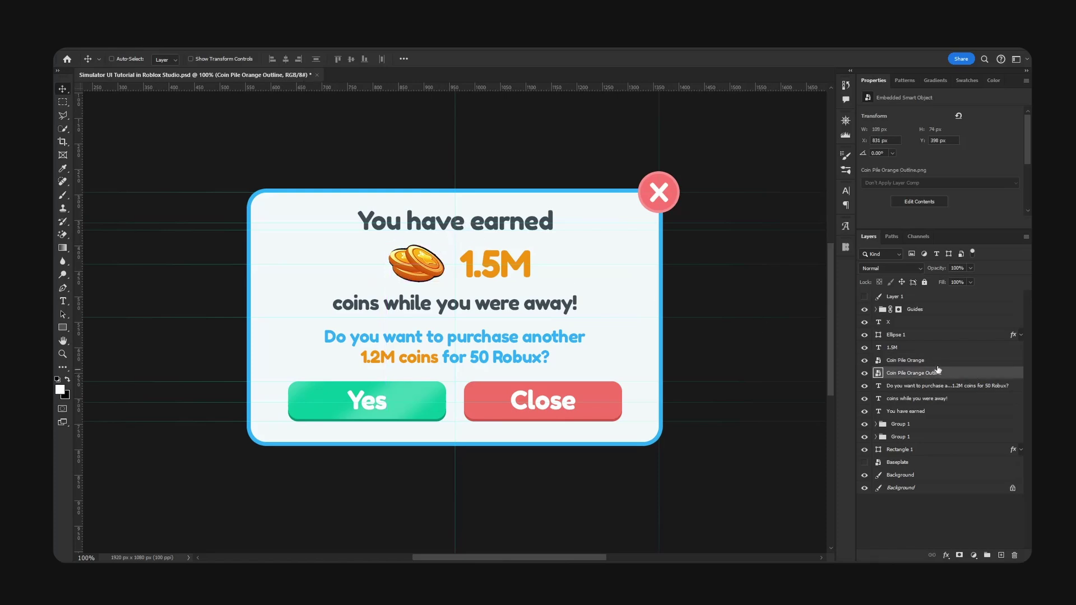
Delete the outlined coin layer and scale the placed checkerboard pattern down to 384 × 384 px over the panel
key("Delete")
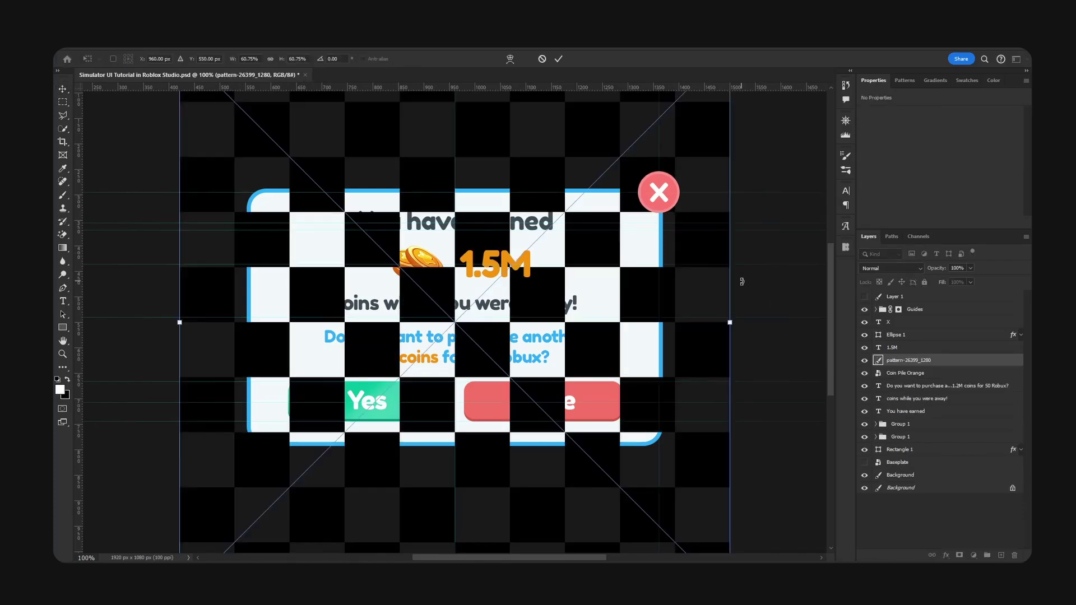
left_click_drag(731, 281, 456, 272, "alt")
key("Return")
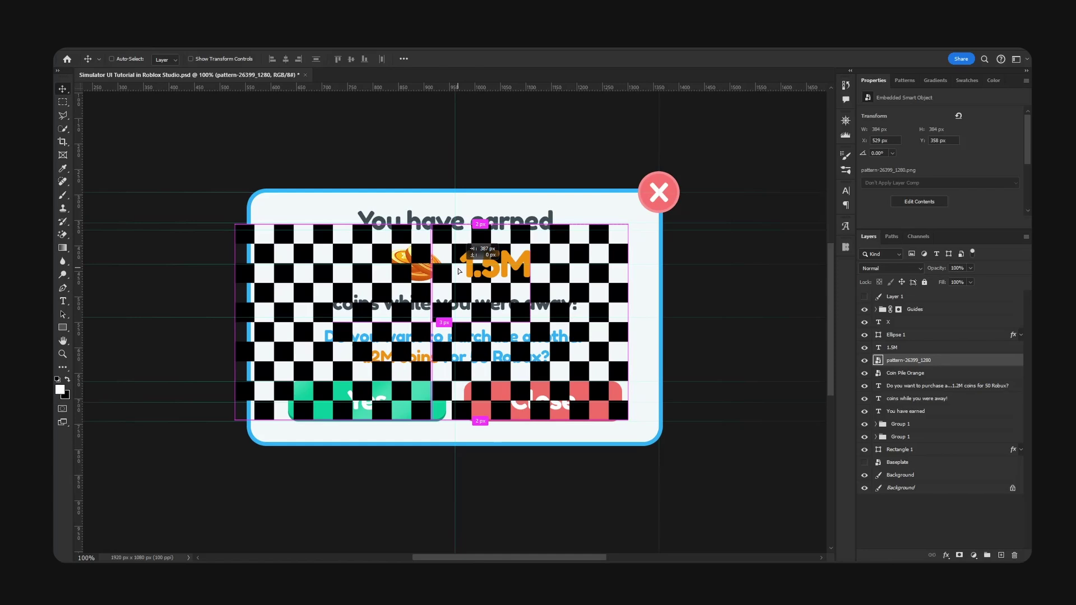
Duplicate the checkerboard pattern beside the original, nudge the copy left until the squares meet seamlessly, and save the document
left_click_drag(458, 271, 458, 271, "alt")
key("Left")
key("Left")
key("Left")
key("Left")
key("ctrl+s")
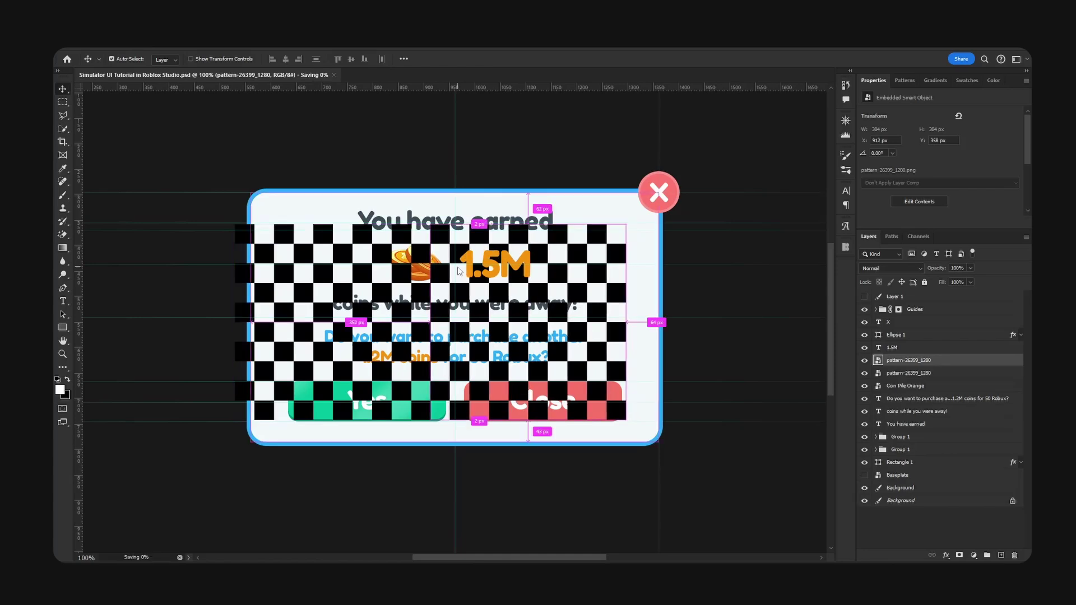
Merge the checkerboard copies and keep duplicating and merging them into one 1534 × 768 px pattern layer that covers the whole panel
left_click(935, 377, "shift")
key("ctrl+e")
left_click_drag(303, 271, 501, 210, "ctrl")
key("ctrl+e")
left_click_drag(540, 174, 549, 364, "alt+shift")
left_click(958, 374, "shift")
key("ctrl+e")
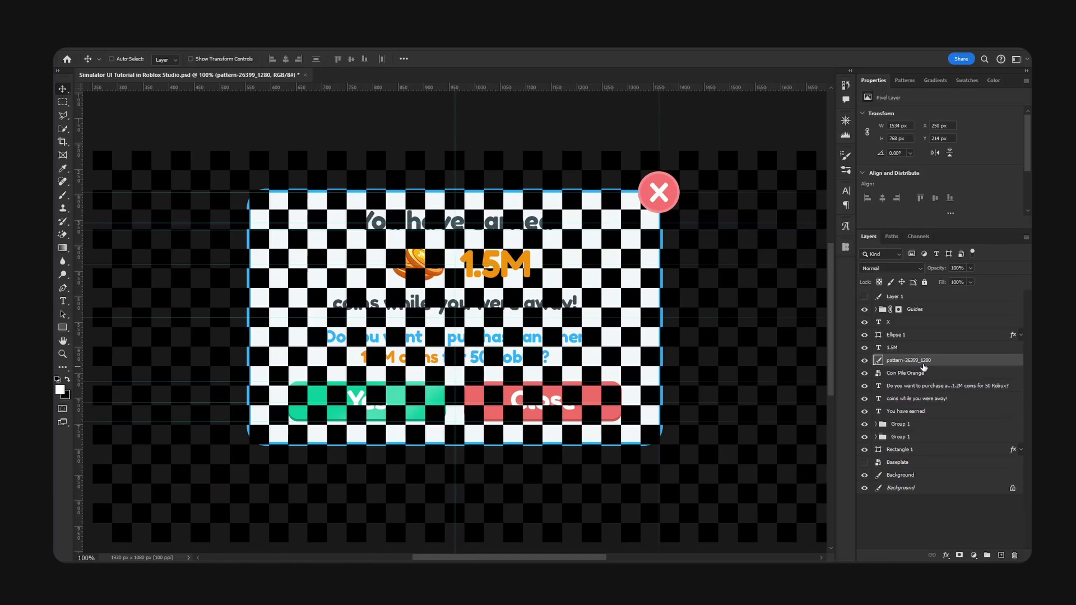
Move the pattern layer directly above Rectangle 1, clip it to the panel shape, and reposition it at about X 211, Y 151 px
left_click_drag(934, 365, 928, 442)
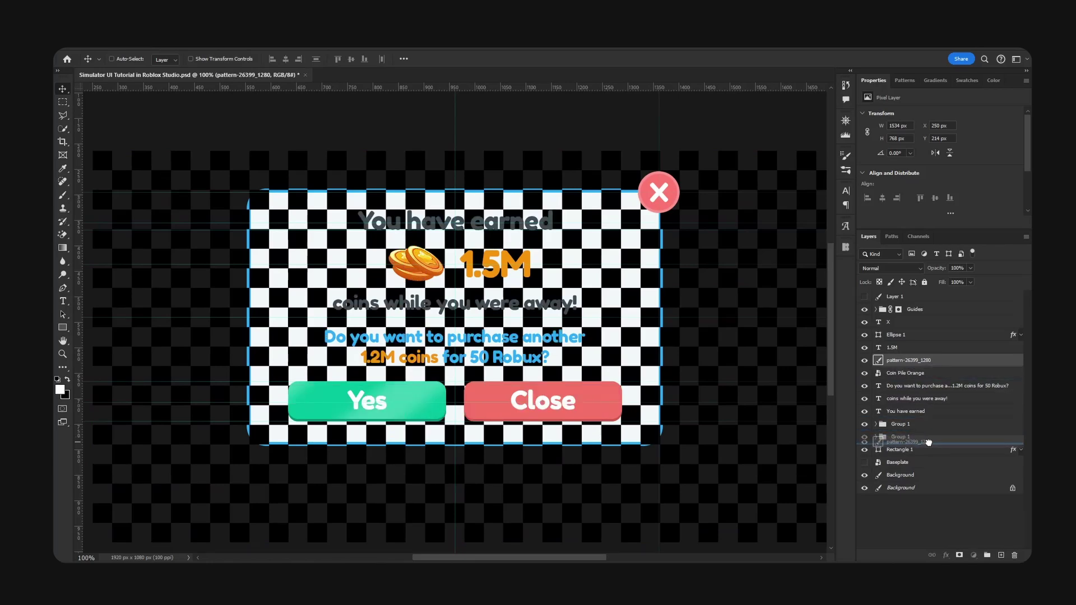
left_click(927, 442, "alt")
left_click_drag(733, 235, 712, 203)
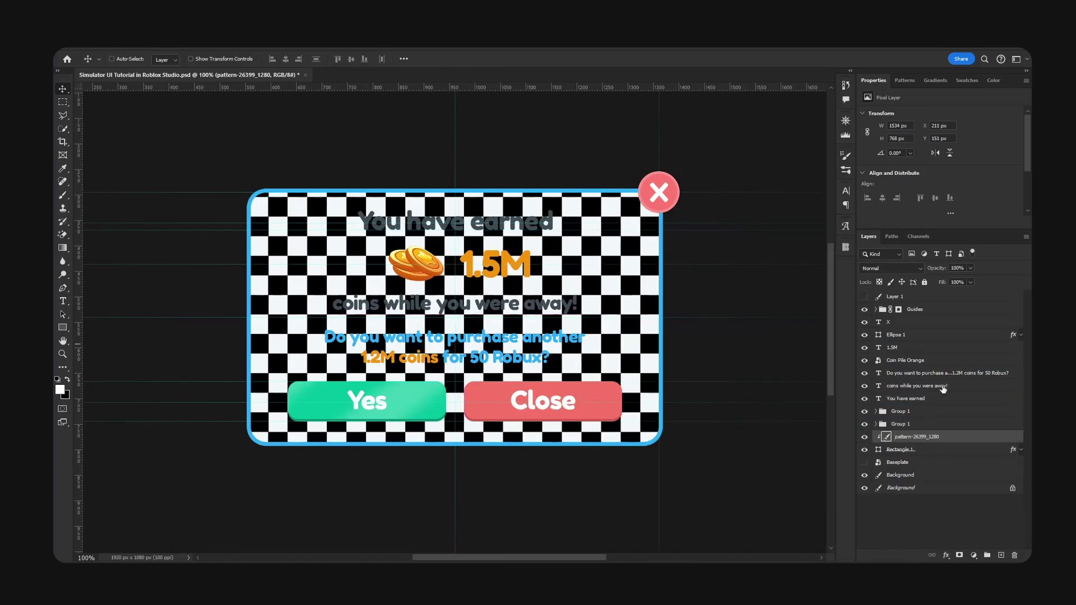
Add a Color Overlay to the checkerboard layer, sampling the panel's off-white (#f2f8fa) and shifting it to a slightly darker shade
double_click(975, 436)
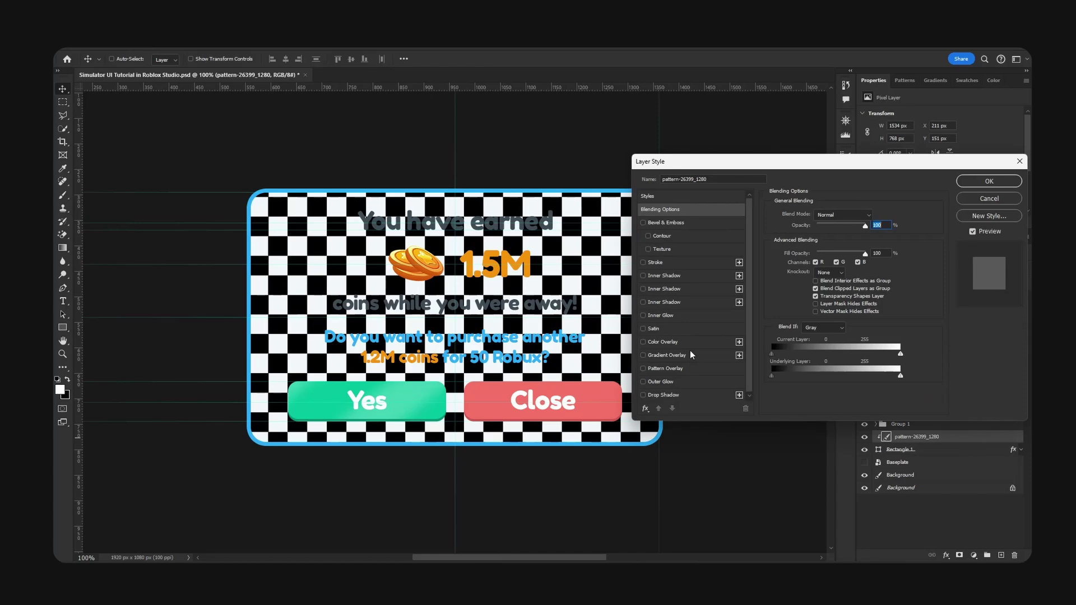
left_click(662, 344)
left_click(875, 215)
left_click(501, 248)
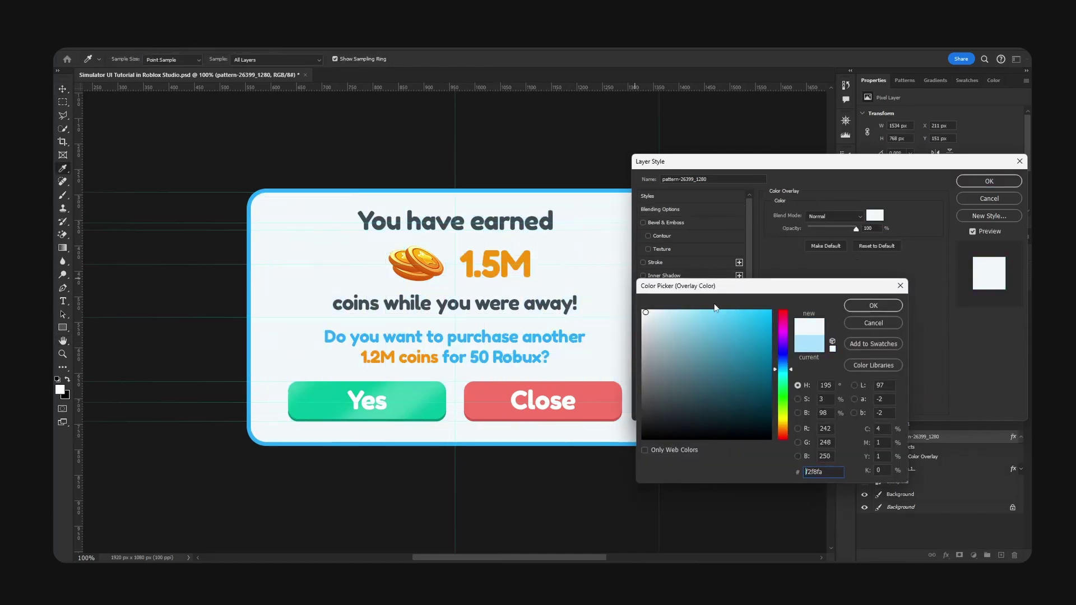
left_click_drag(645, 314, 646, 316)
left_click_drag(649, 313, 648, 315)
left_click(874, 306)
left_click(989, 181)
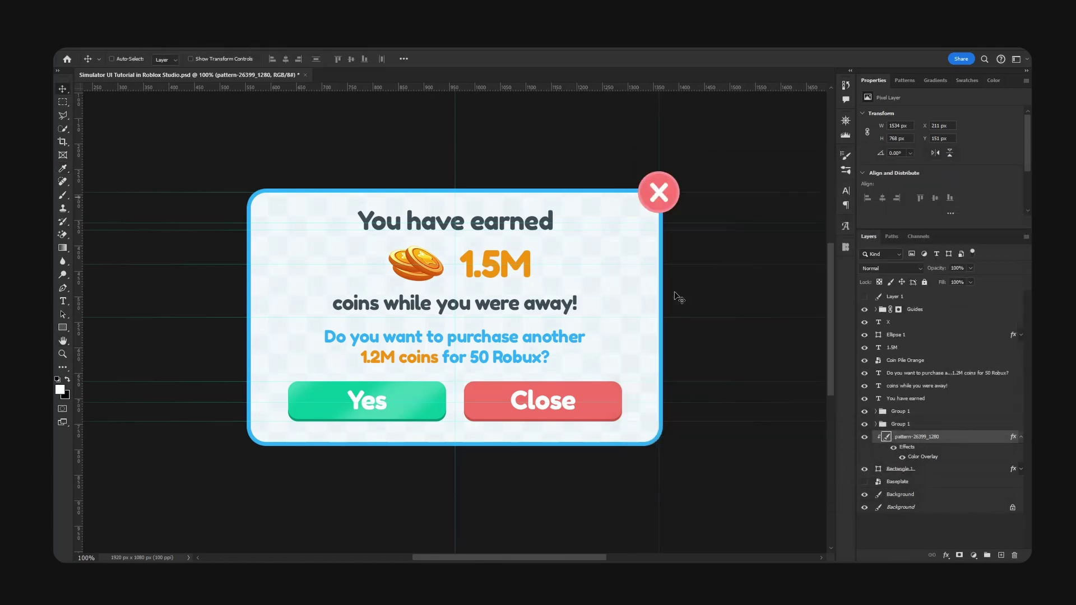
Save the document and inspect the popup with its faint checkerboard at several magnifications
key("ctrl+minus")
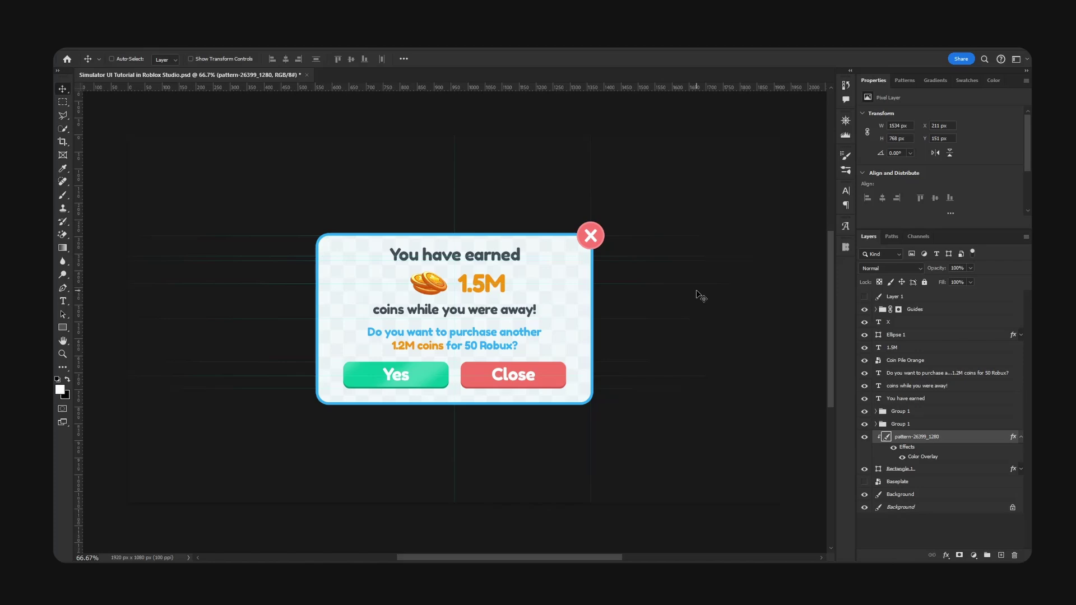
key("ctrl+s")
key("ctrl+plus")
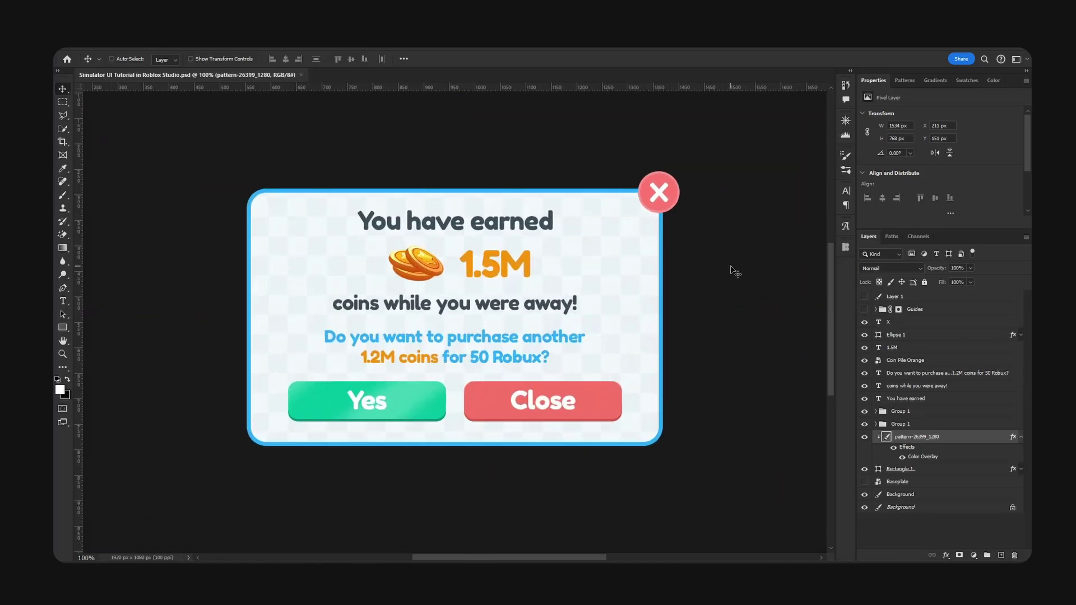
key("ctrl+minus")
key("ctrl+plus")
key("ctrl+minus")
key("ctrl+minus")
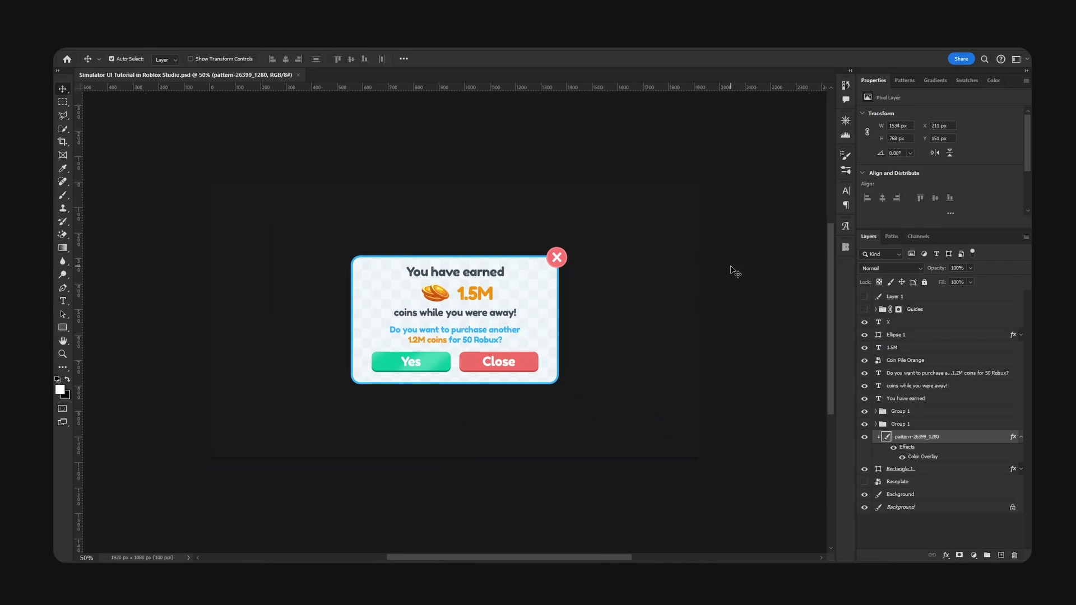
key("ctrl+plus")
key("ctrl+plus")
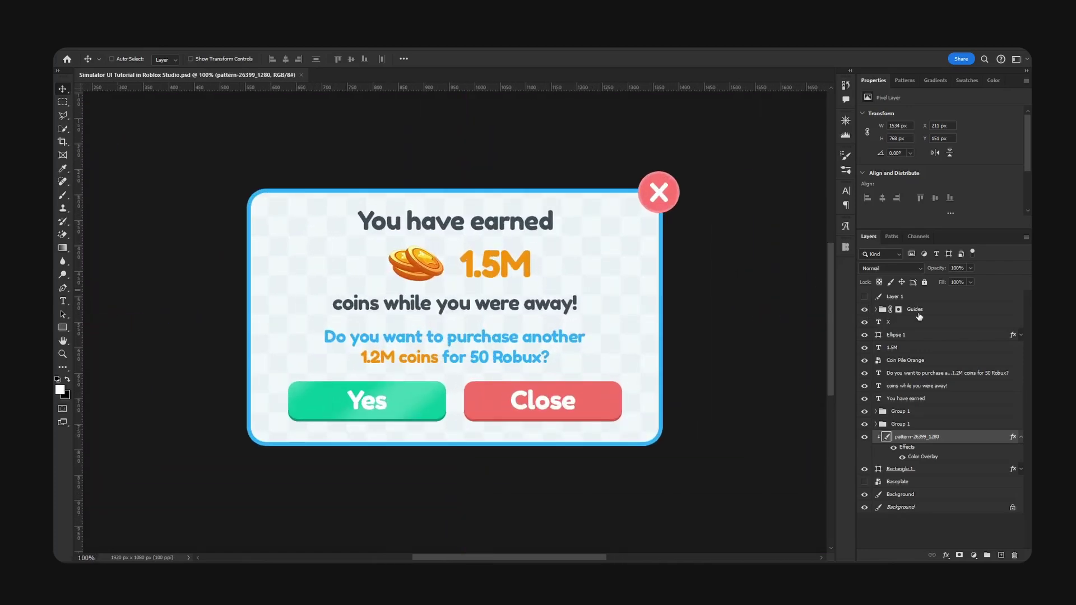
Examine the guide lines of the Guides group against the popup's text and the Yes and Close buttons
left_click(917, 311)
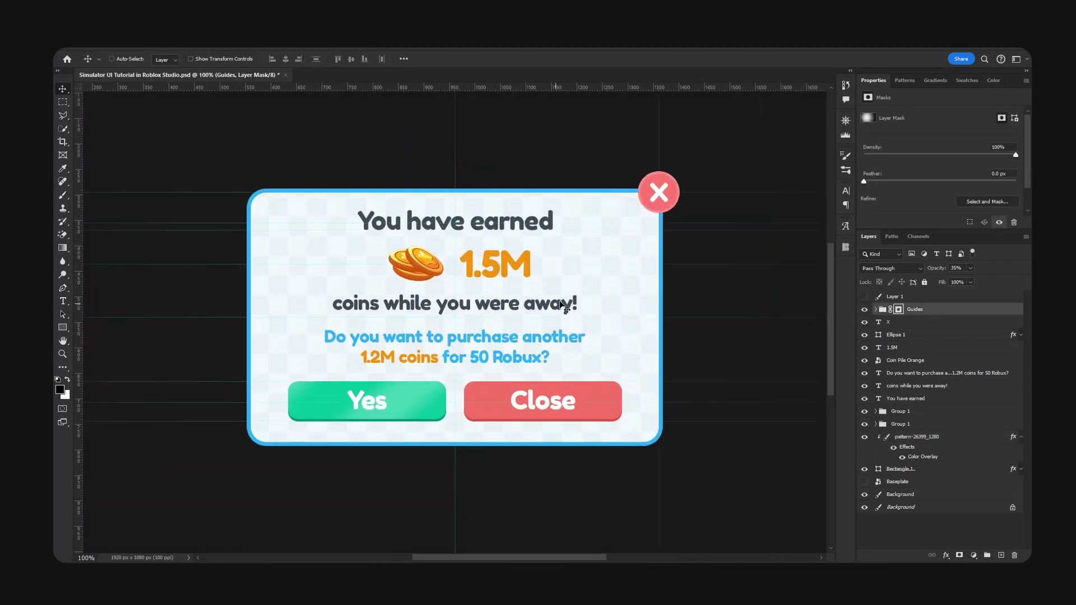
scroll(588, 267, "down", 1)
key("ctrl+plus")
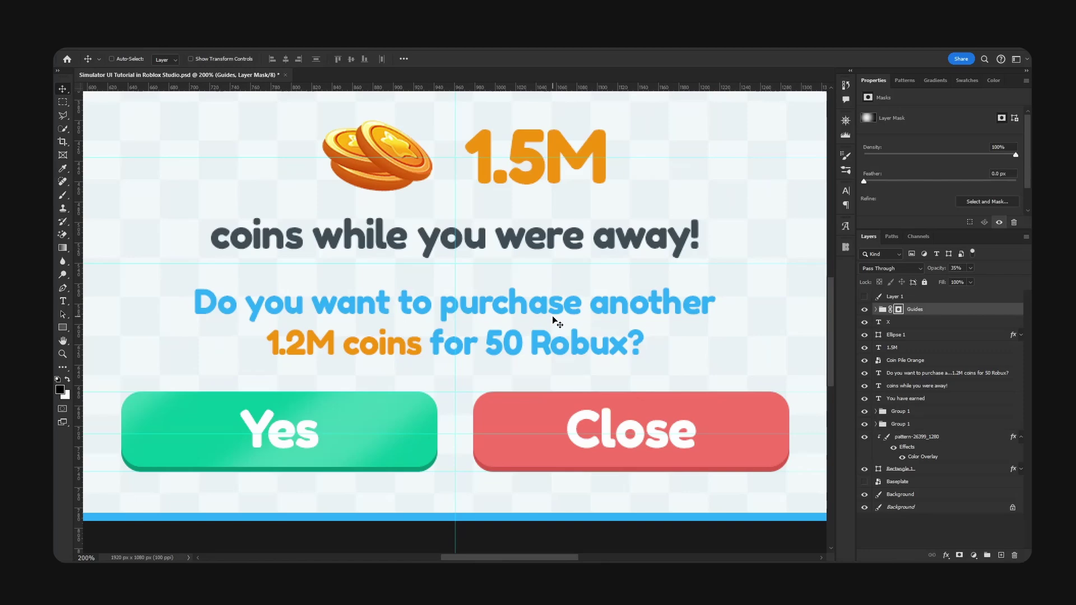
scroll(353, 315, "down", 1)
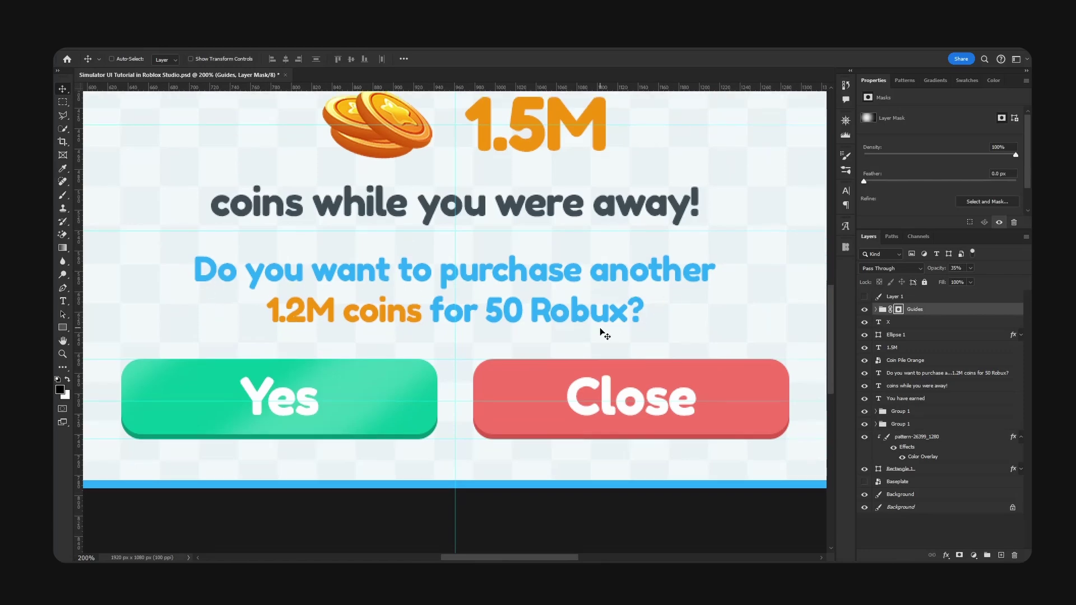
scroll(603, 333, "down", 1)
scroll(523, 293, "down", 2)
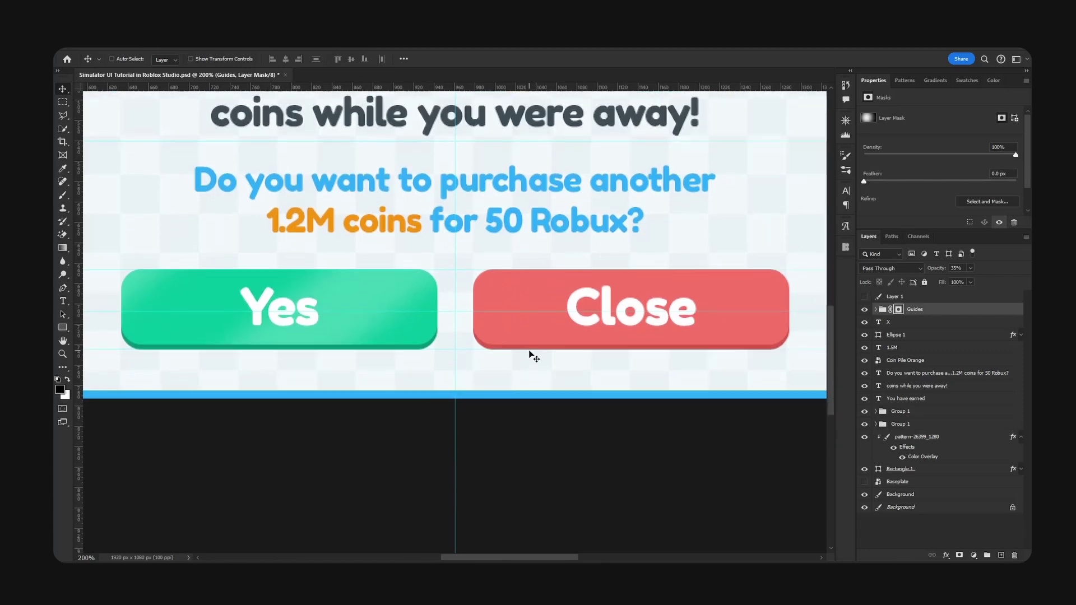
key("ctrl+minus")
key("ctrl+minus")
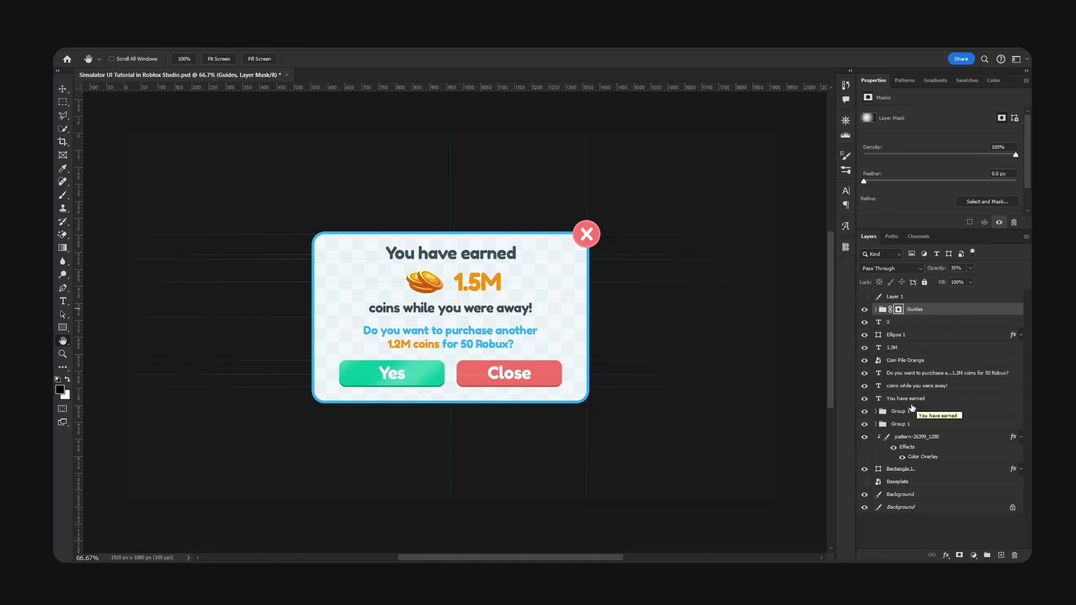
Duplicate the checkered pattern layer as an unclipped copy above it and hide the original
left_click(885, 437)
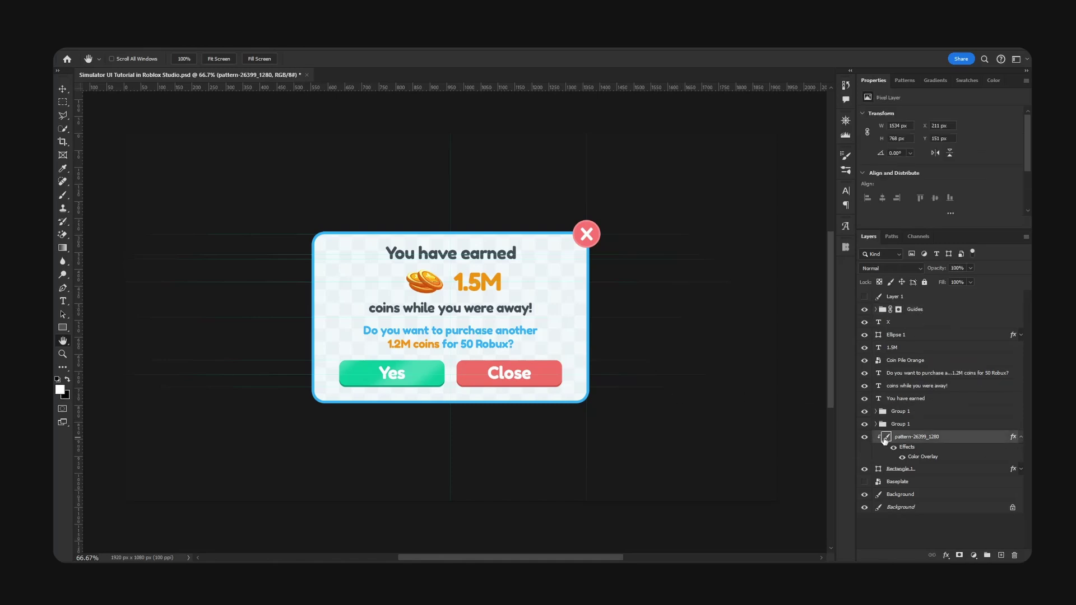
left_click(1021, 437)
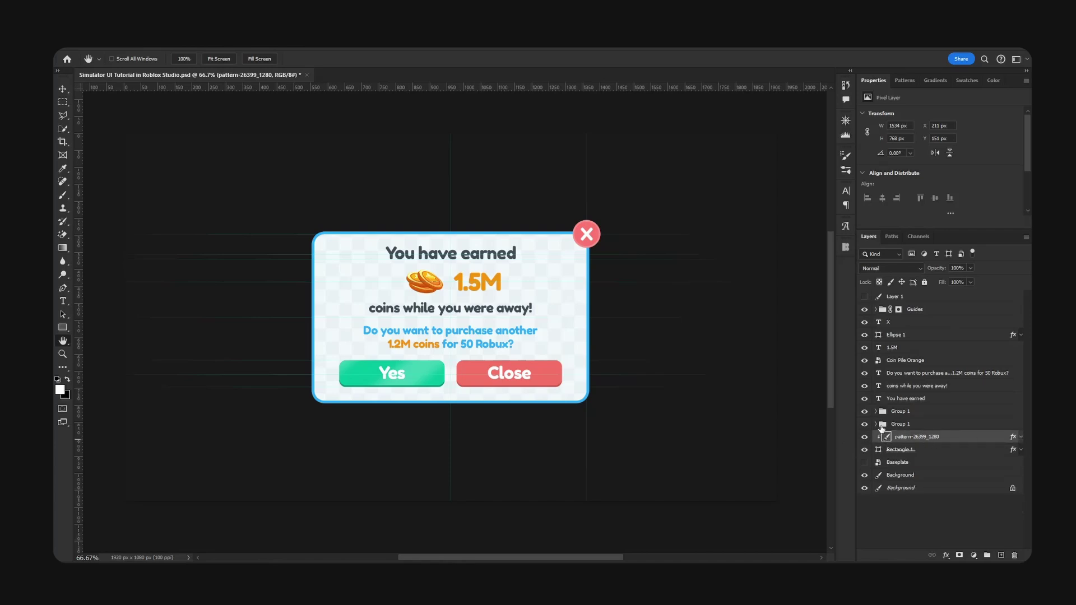
left_click_drag(914, 439, 917, 431, "alt")
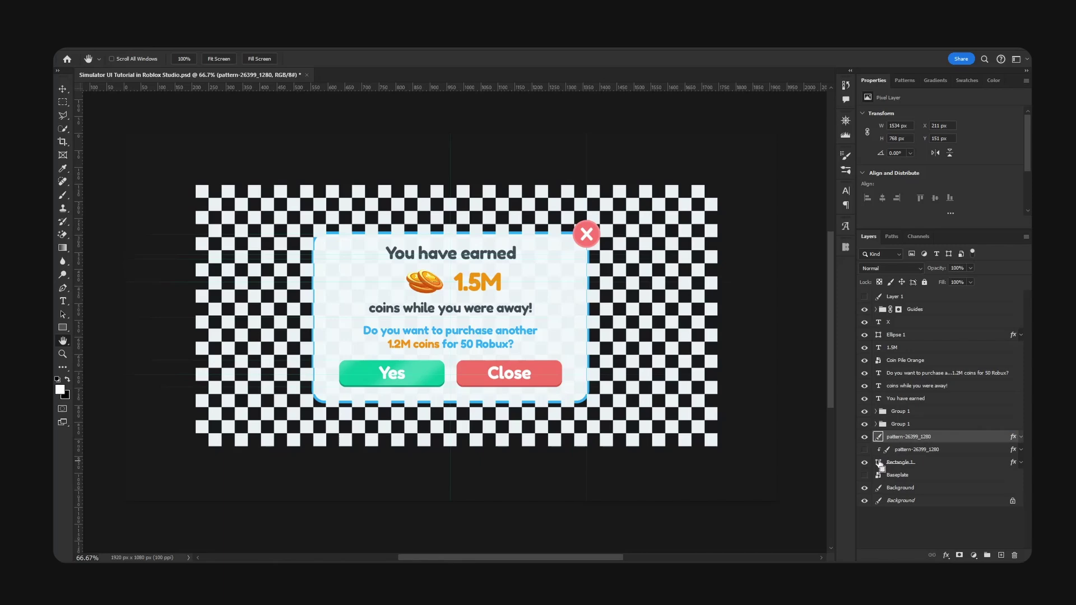
Trim the pattern copy to the popup's rounded rectangle by deleting everything outside that shape, and clear the selection
left_click(879, 462, "ctrl")
left_click(63, 103)
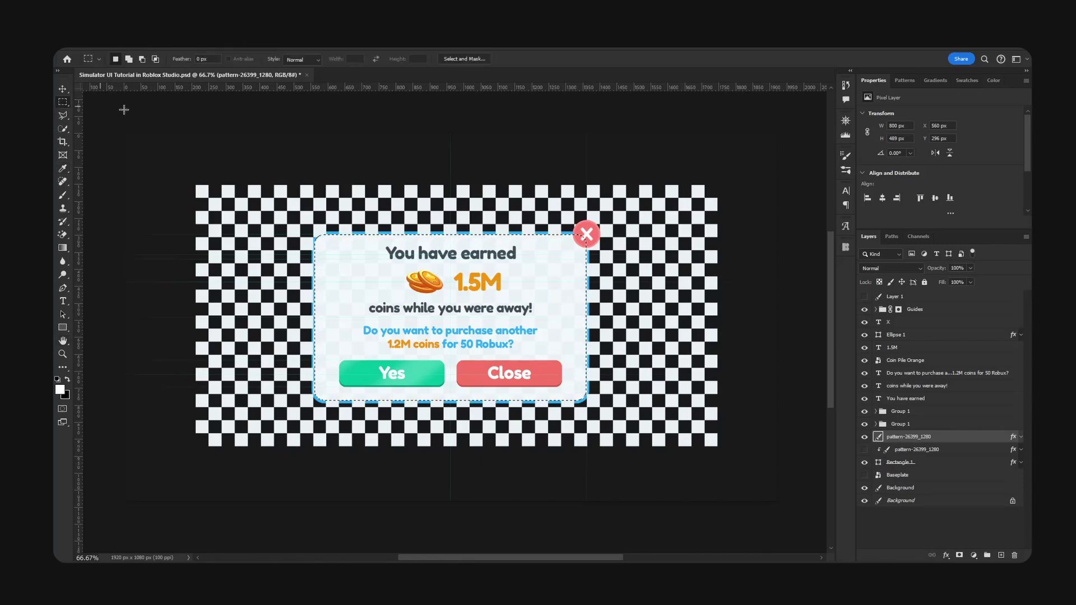
right_click(460, 196)
left_click(496, 210)
key("Delete")
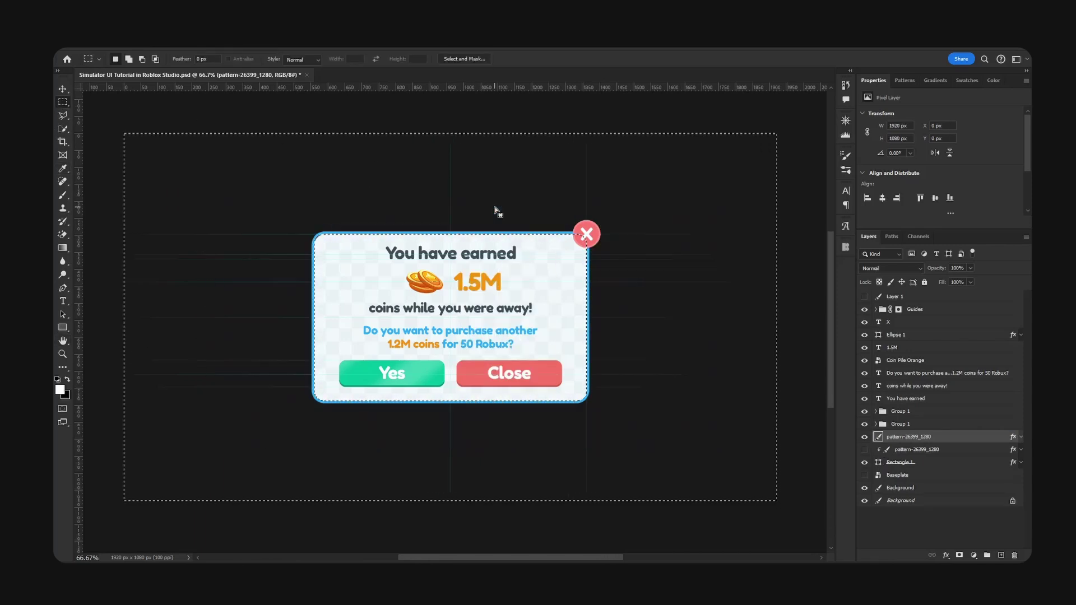
key("ctrl+d")
key("ctrl+plus")
key("v")
left_click_drag(532, 247, 569, 267, "shift")
key("ctrl+z")
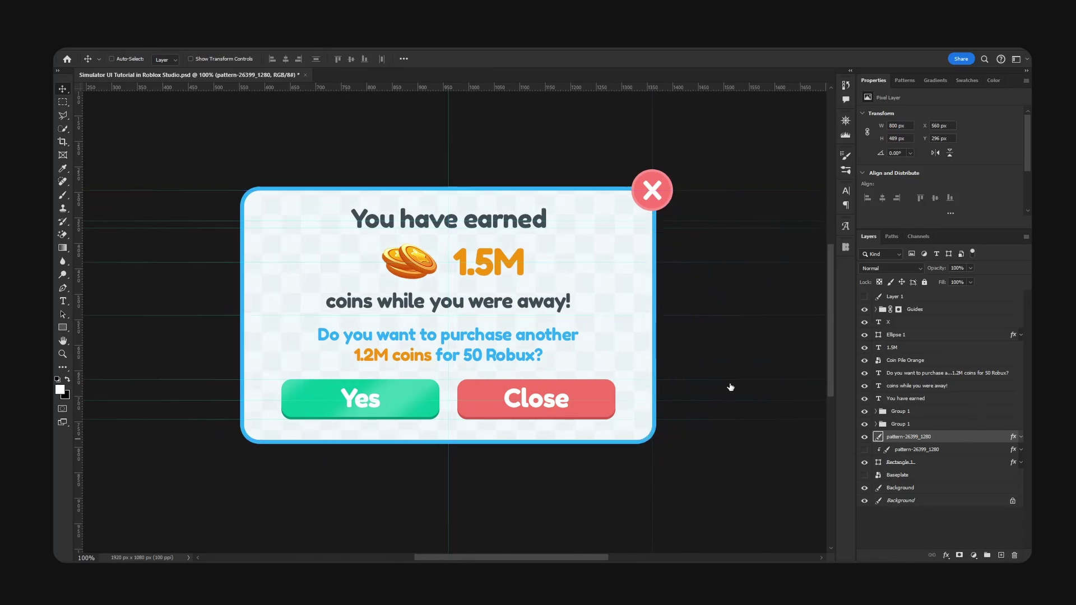
Set the trimmed pattern copy's Color Overlay to white
double_click(953, 436)
left_click(665, 341)
left_click(874, 215)
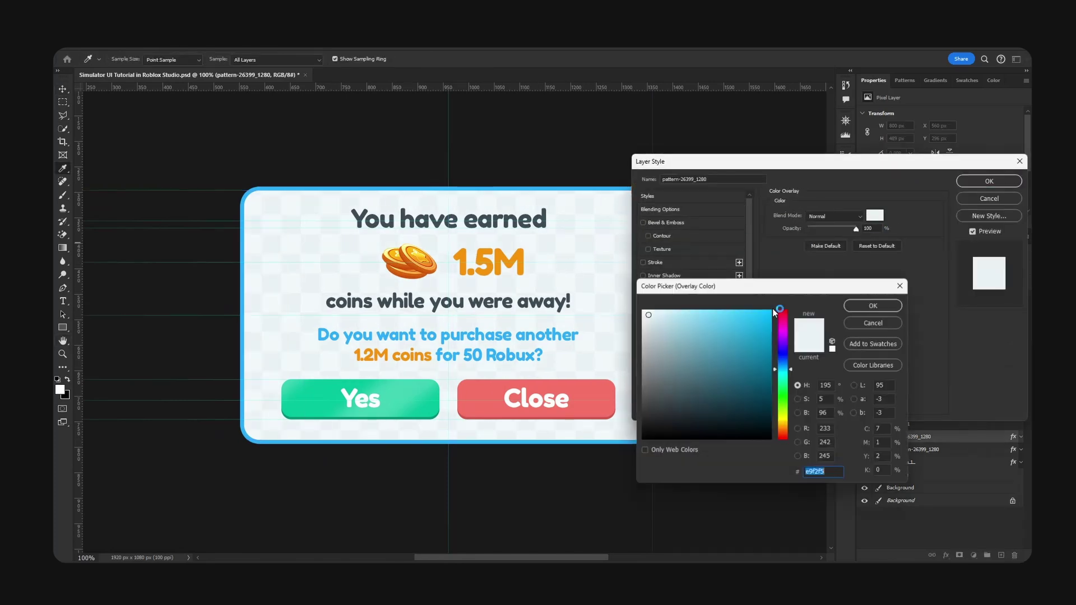
left_click(566, 308)
left_click(873, 305)
left_click(989, 181)
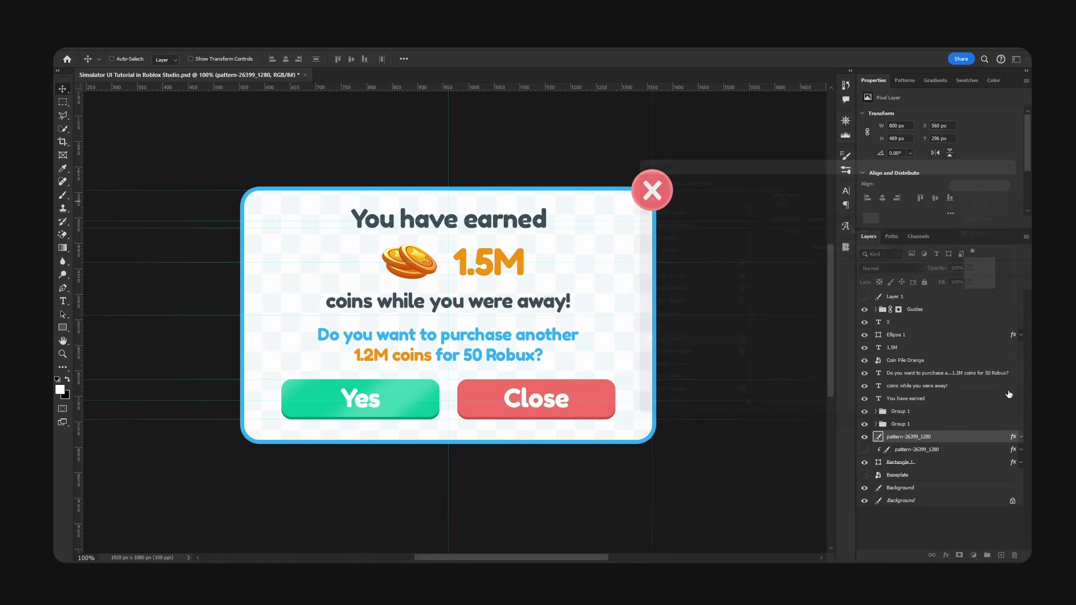
right_click(977, 437)
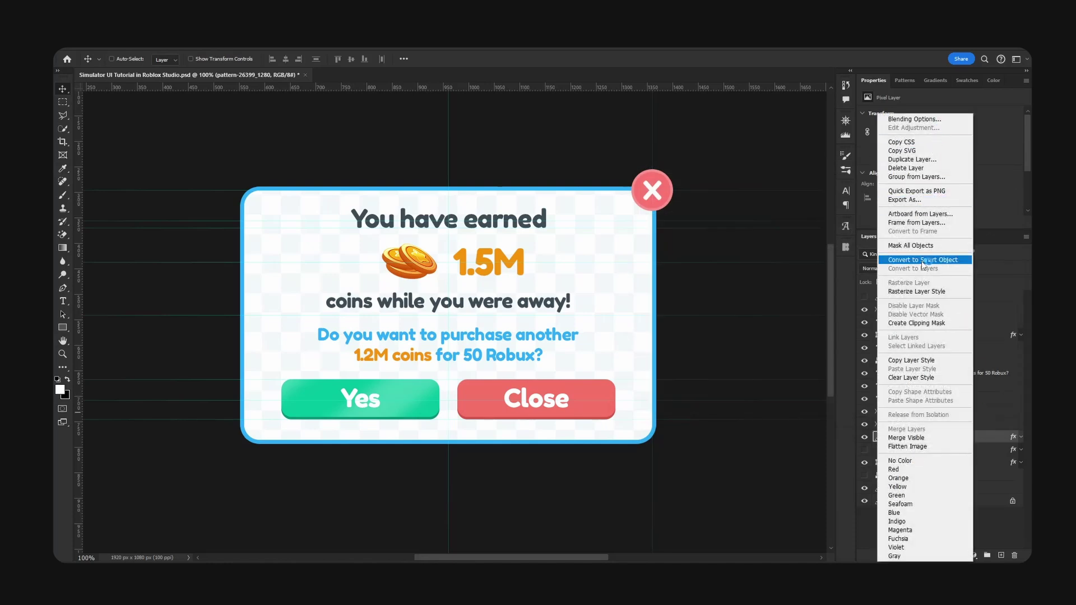
Duplicate the Yes button's glossy Rectangle 3 layer as an unclipped copy above the original
left_click(402, 398, "ctrl")
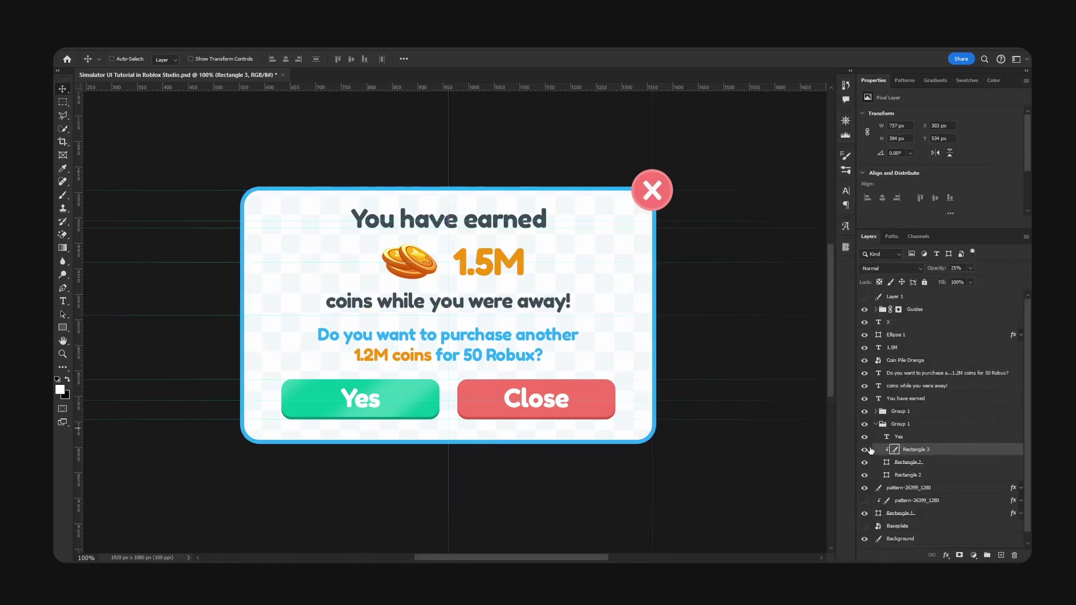
left_click(866, 449)
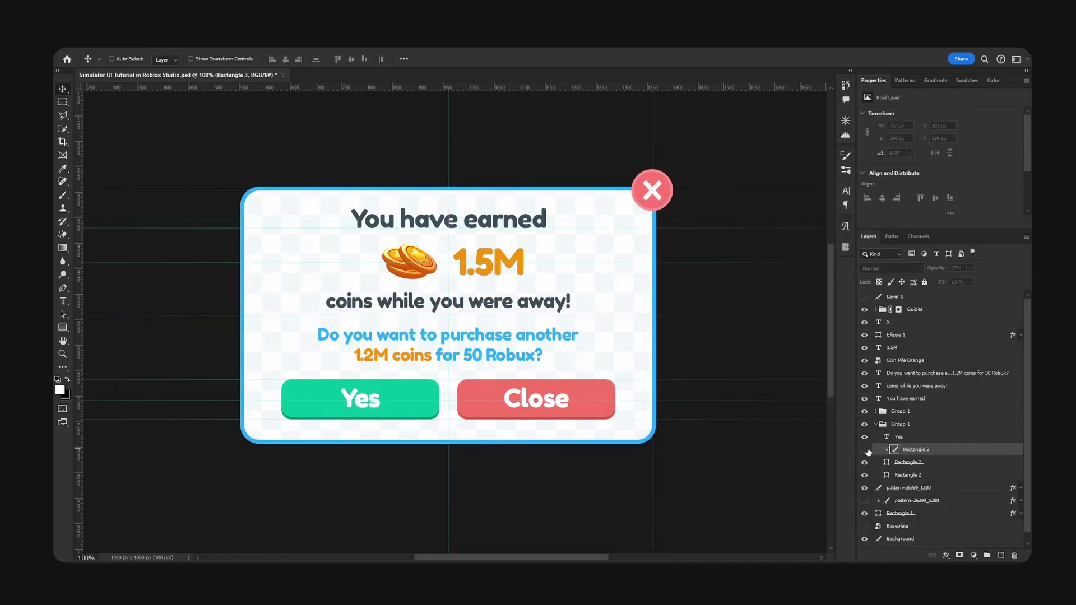
left_click(867, 450)
left_click_drag(914, 451, 920, 446, "alt")
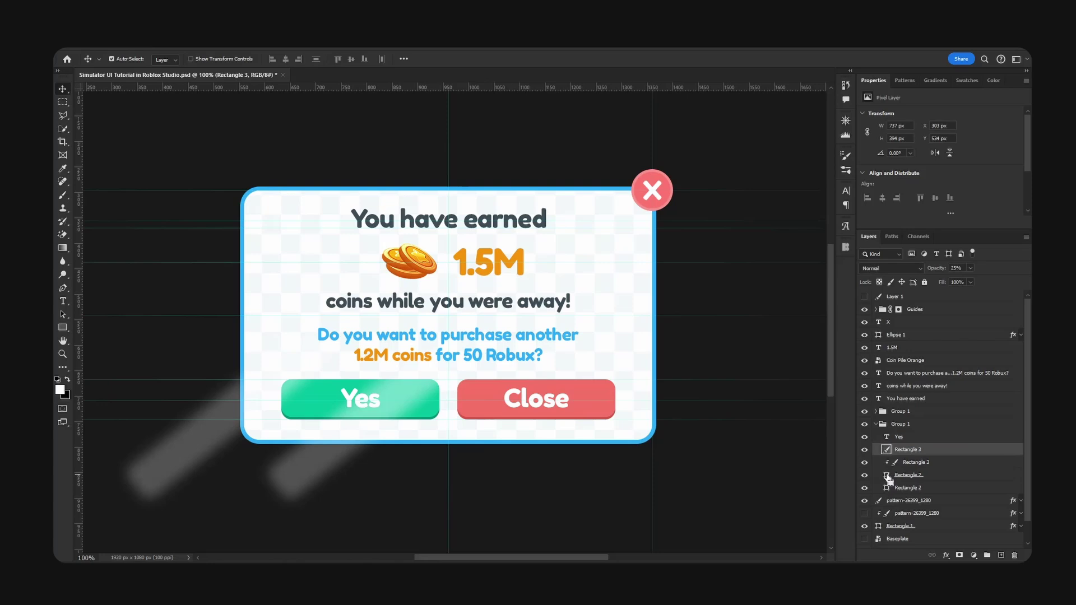
Trim the gloss copy to the Yes button's rounded shape by deleting everything outside it, and clear the selection
left_click(886, 475, "ctrl")
left_click(63, 102)
right_click(336, 150)
left_click(374, 169)
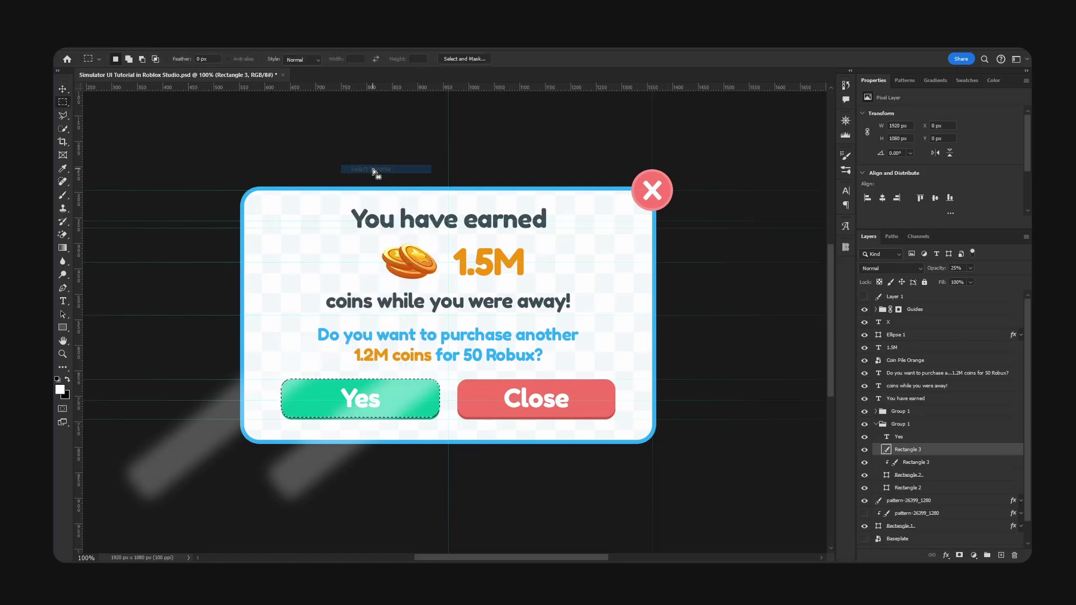
key("Delete")
key("v")
key("ctrl+d")
scroll(487, 105, "up", 5)
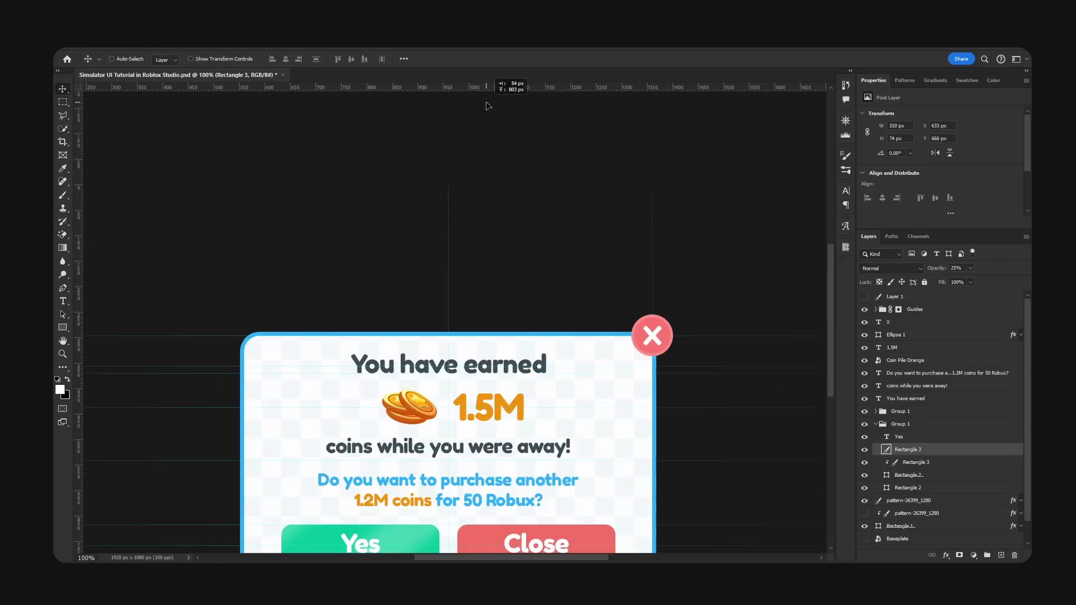
left_click_drag(486, 105, 352, 373)
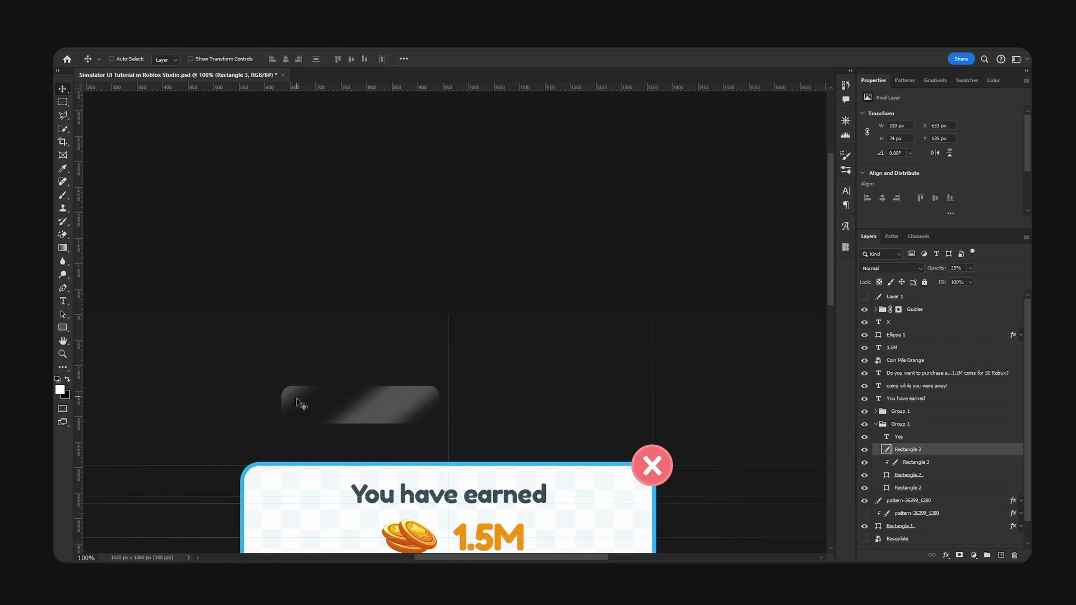
key("ctrl+z")
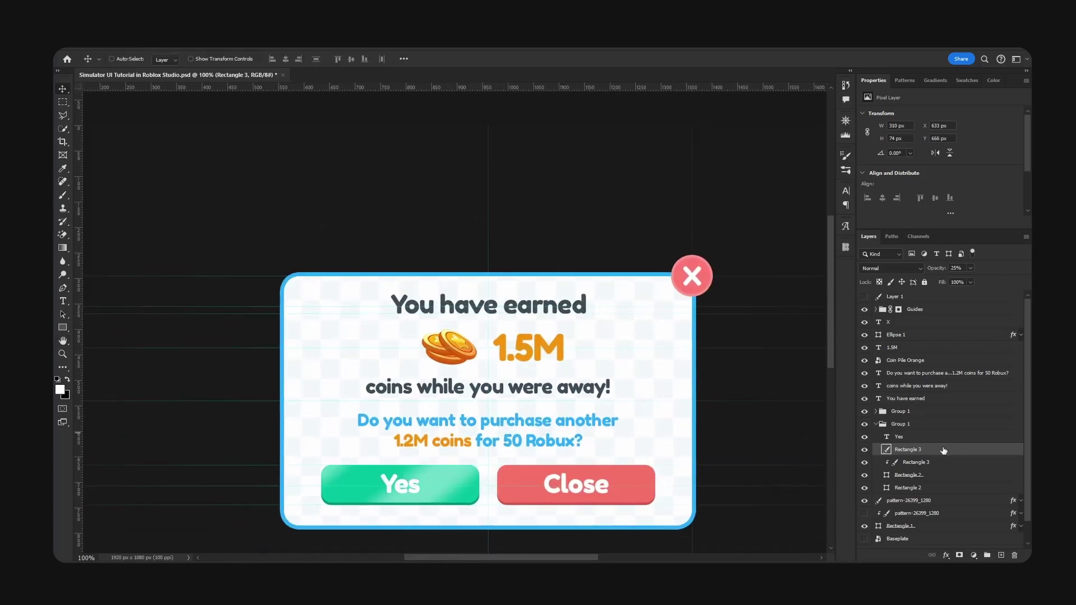
Quick-export the trimmed gloss layer as a PNG
right_click(944, 451)
left_click(914, 193)
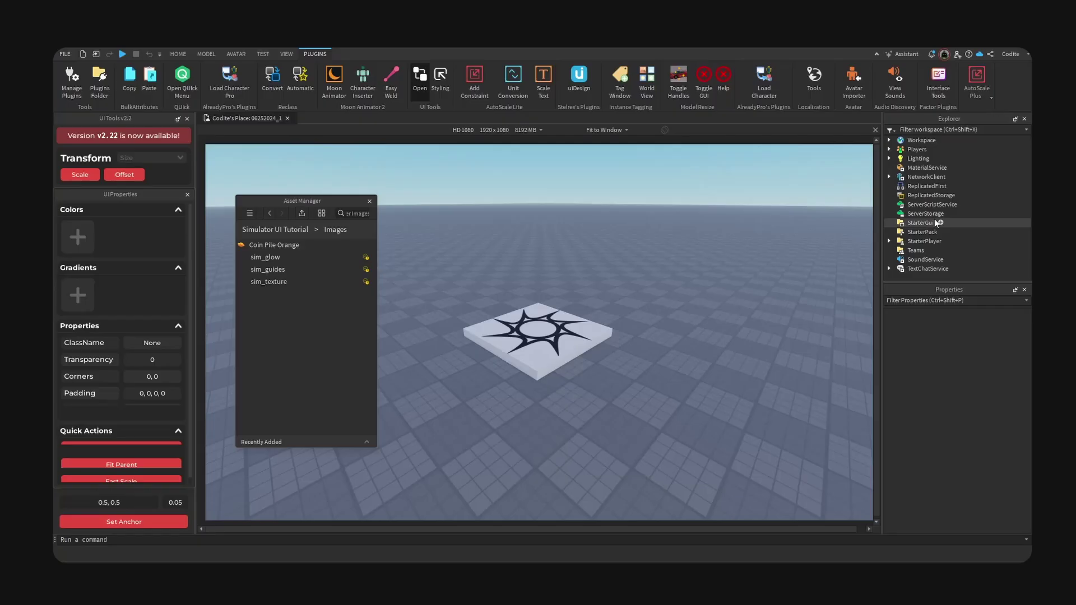
In Roblox Studio, add a ScreenGui named Notification to StarterGui
left_click(916, 177)
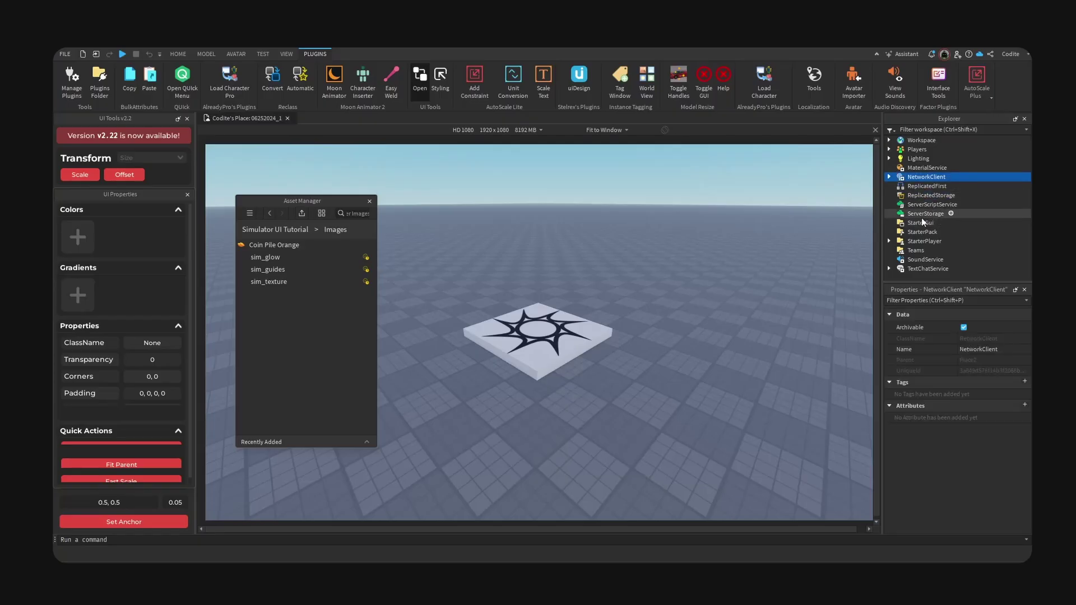
left_click(942, 223)
left_click(941, 223)
left_click(926, 248)
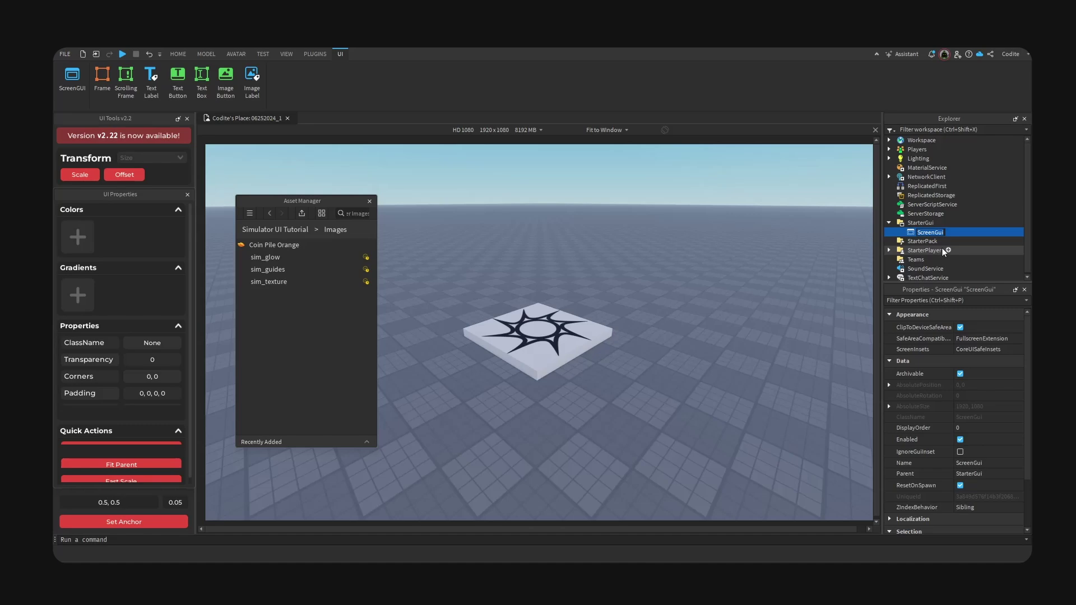
type("cation")
key("Return")
Add a Frame named Canvas inside the Notification ScreenGui
left_click(957, 231)
type("fra")
left_click(924, 259)
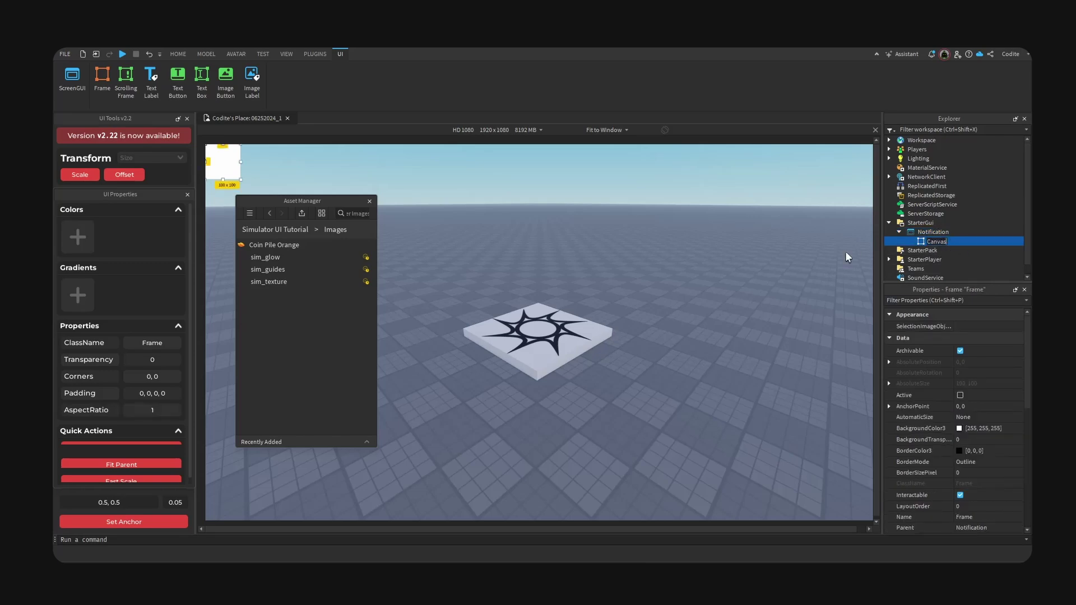
type("Canvas")
key("Return")
Center the Canvas frame with anchor point 0.5, 0.5 and fit it to its parent
left_click(133, 523)
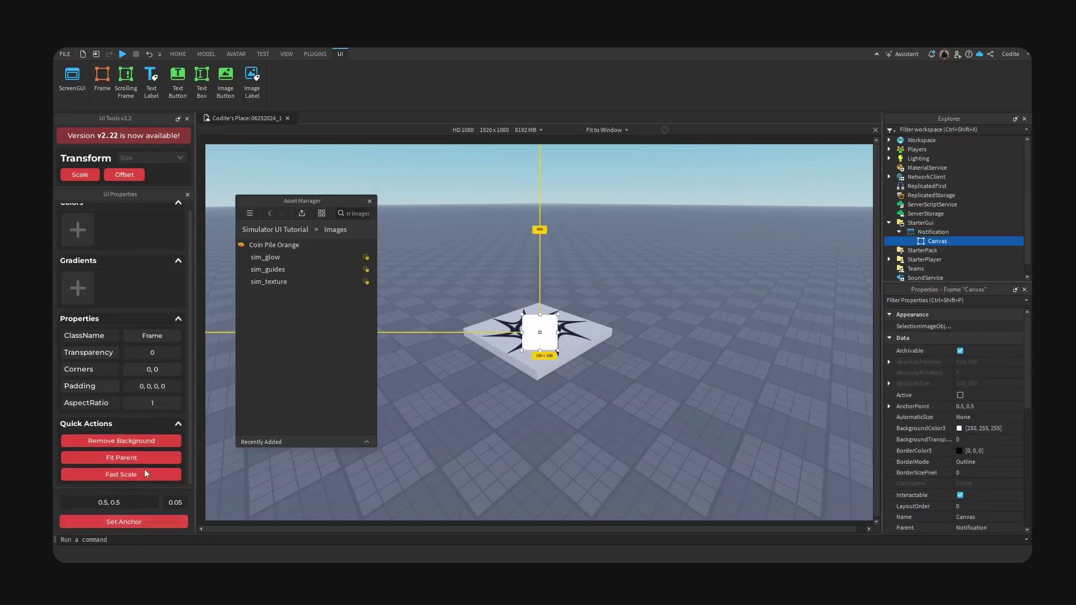
left_click(142, 458)
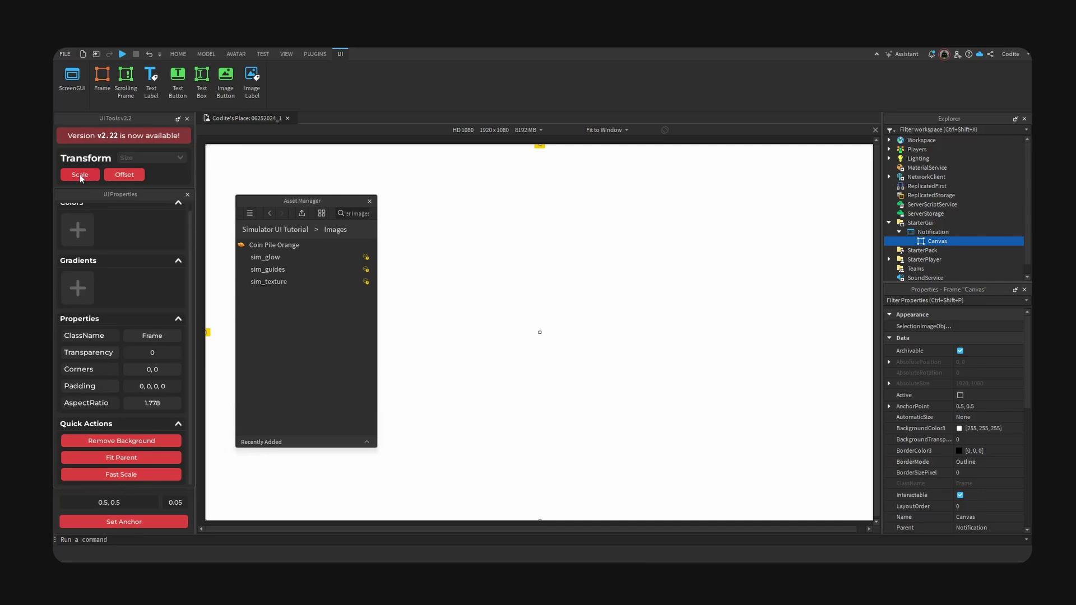
Set the Canvas frame's background color to #191a1a
left_click(877, 325)
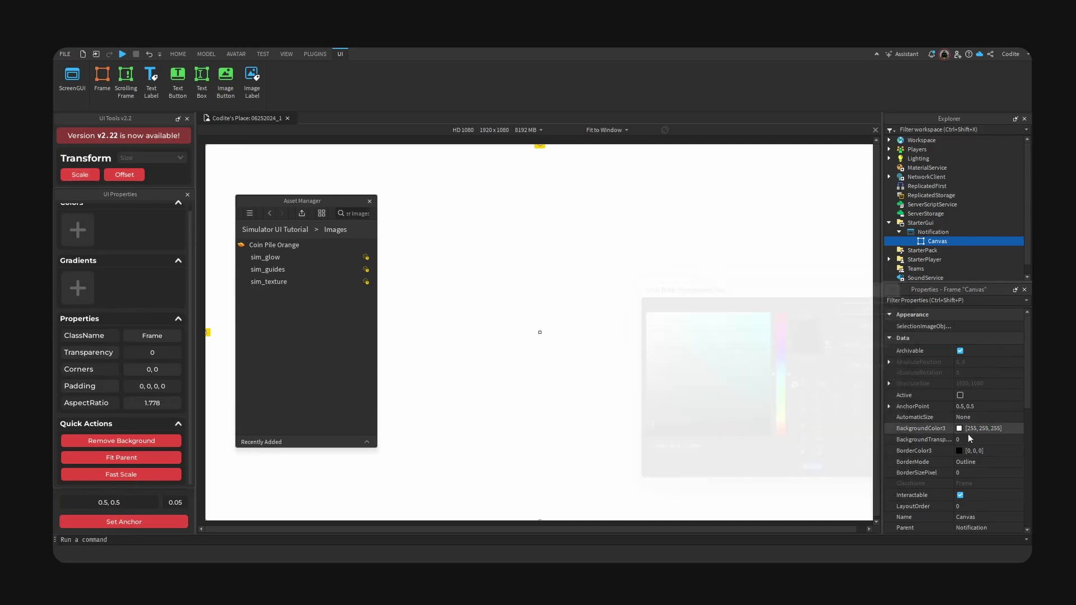
left_click(963, 429)
left_click(614, 376)
type("#191a1a")
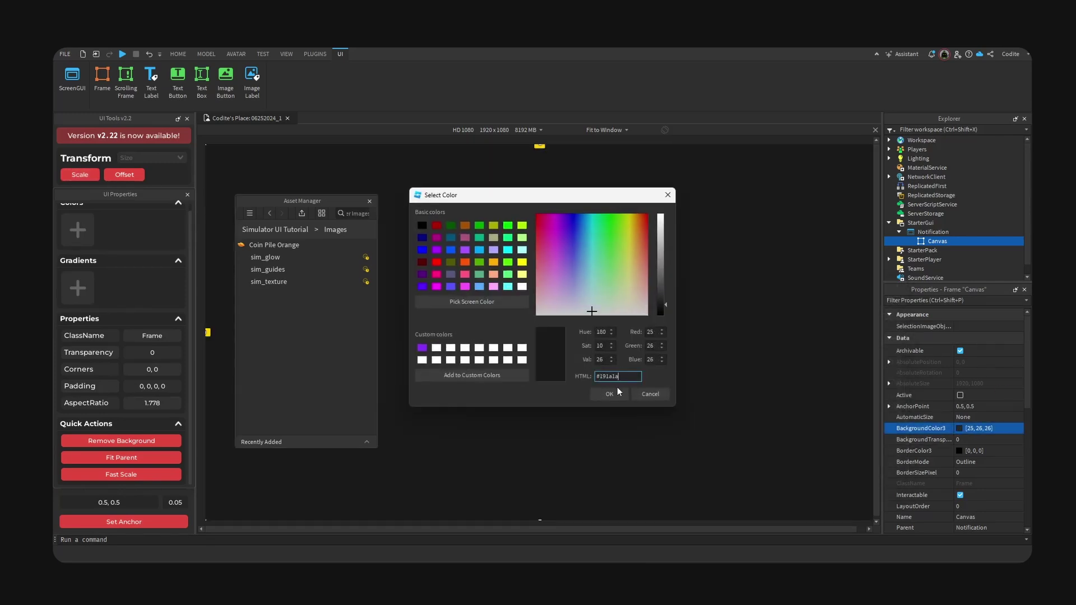
left_click(609, 394)
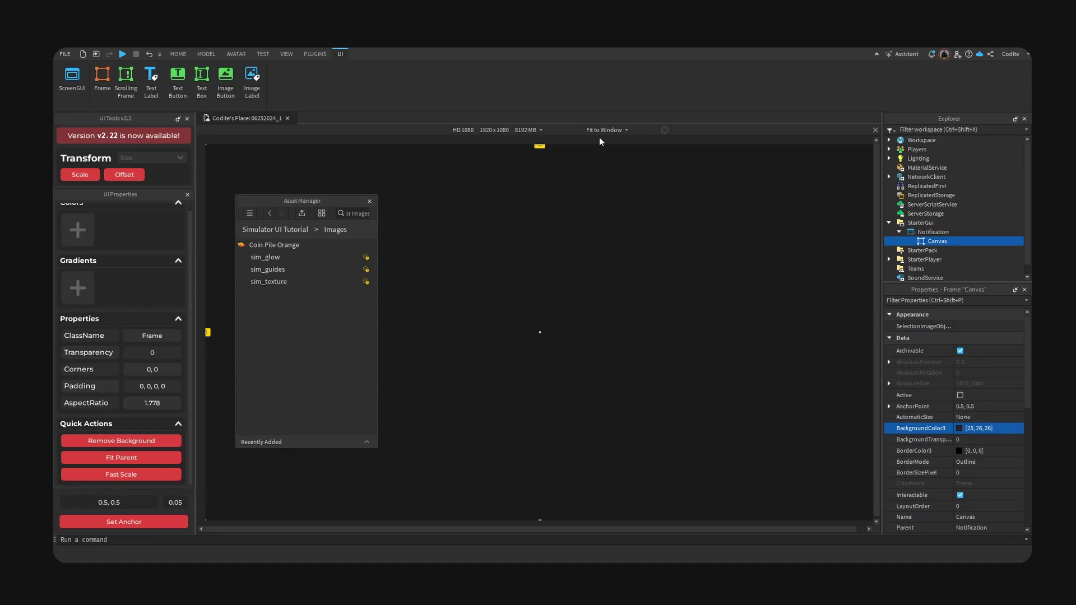
Add a Frame named Main inside Canvas and center it with anchor point 0.5, 0.5
left_click(953, 241)
left_click(949, 261)
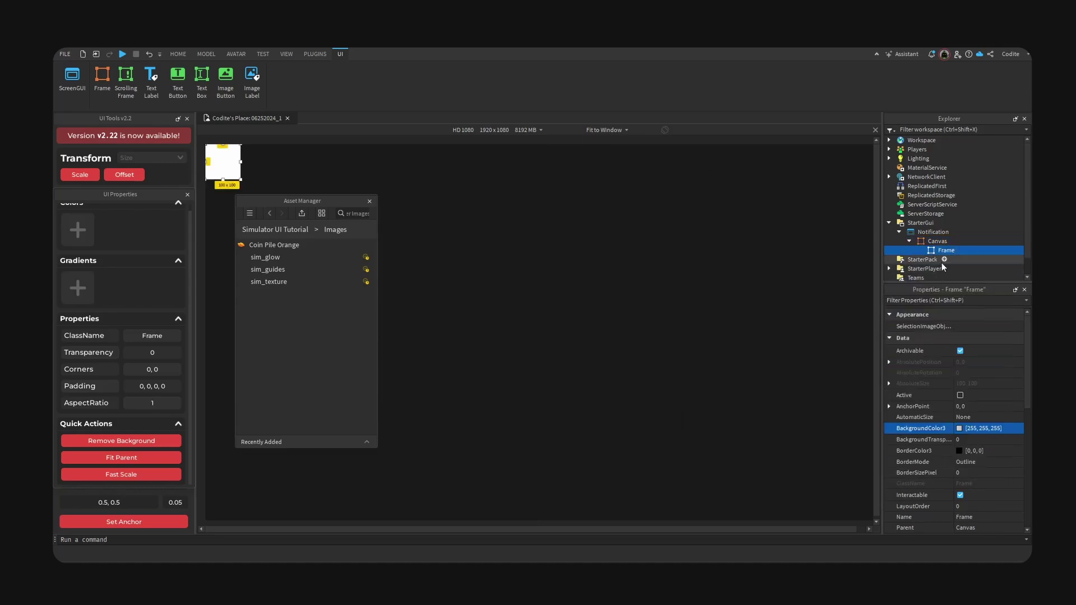
key("F2")
key("Return")
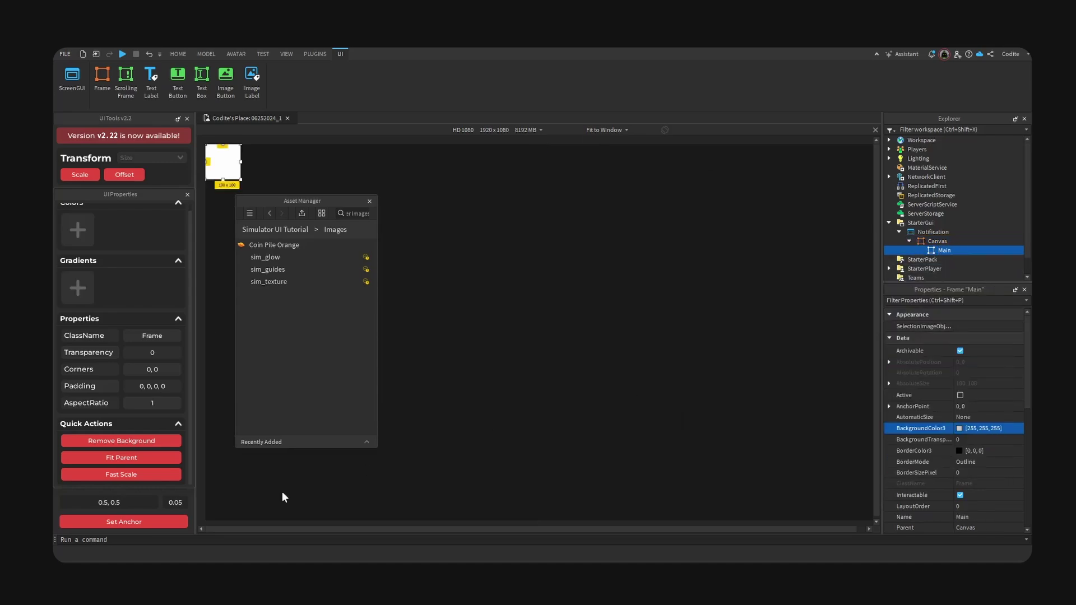
left_click(153, 521)
Add an ImageLabel named Guides inside the Canvas frame
left_click(953, 241)
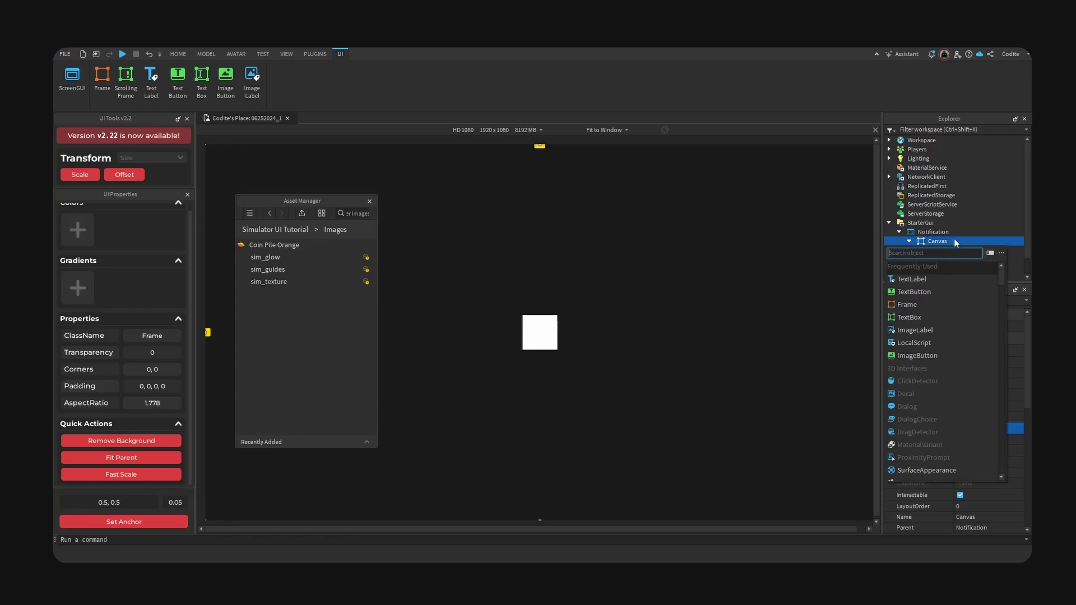
type("image")
key("Down")
key("Return")
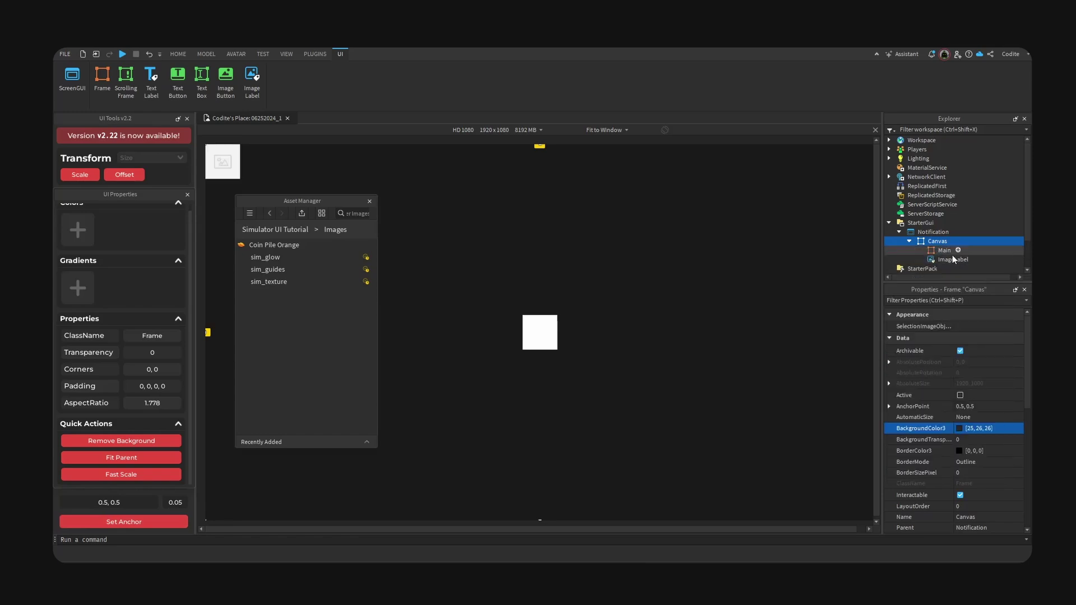
key("F2")
type("Guide")
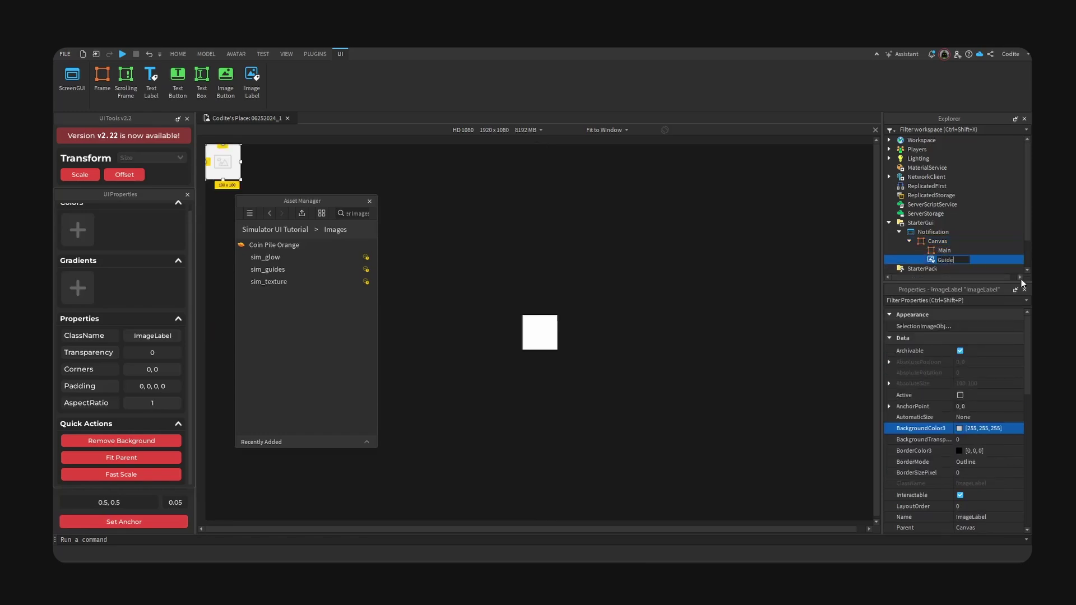
type("s")
key("Return")
Center the Guides label with anchor point 0.5, 0.5 and assign it the sim_guides image by its asset ID
left_click(126, 523)
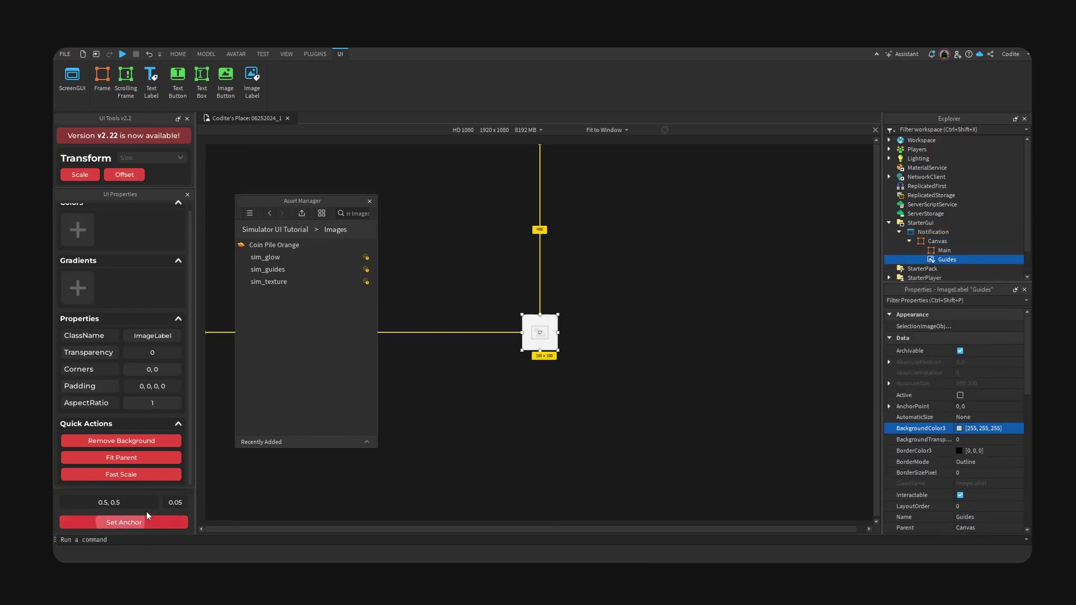
right_click(283, 271)
left_click(343, 323)
scroll(993, 480, "down", 5)
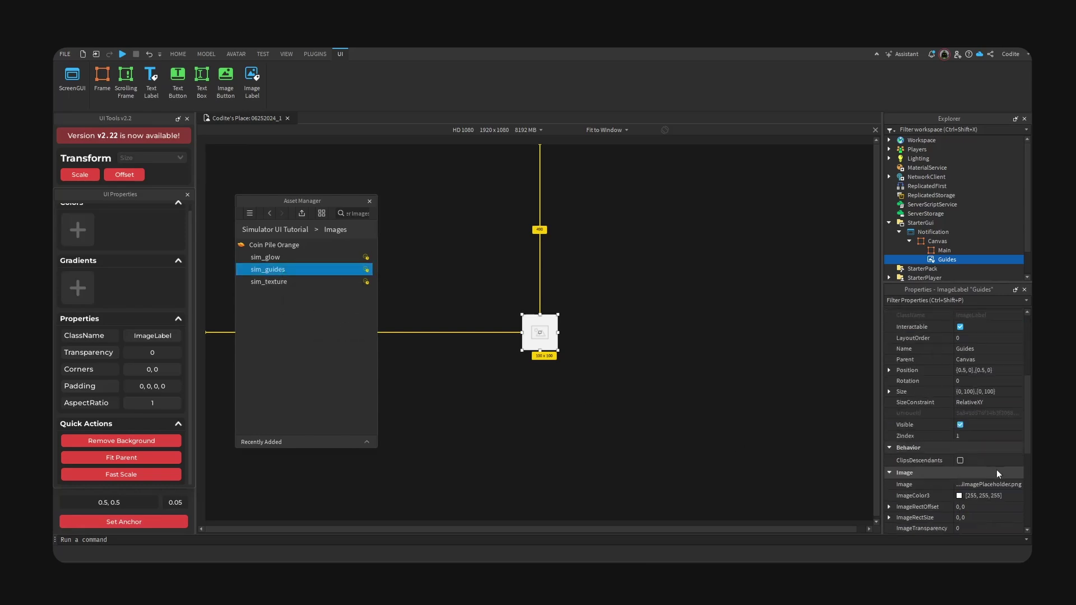
left_click(989, 483)
key("ctrl+v")
key("Return")
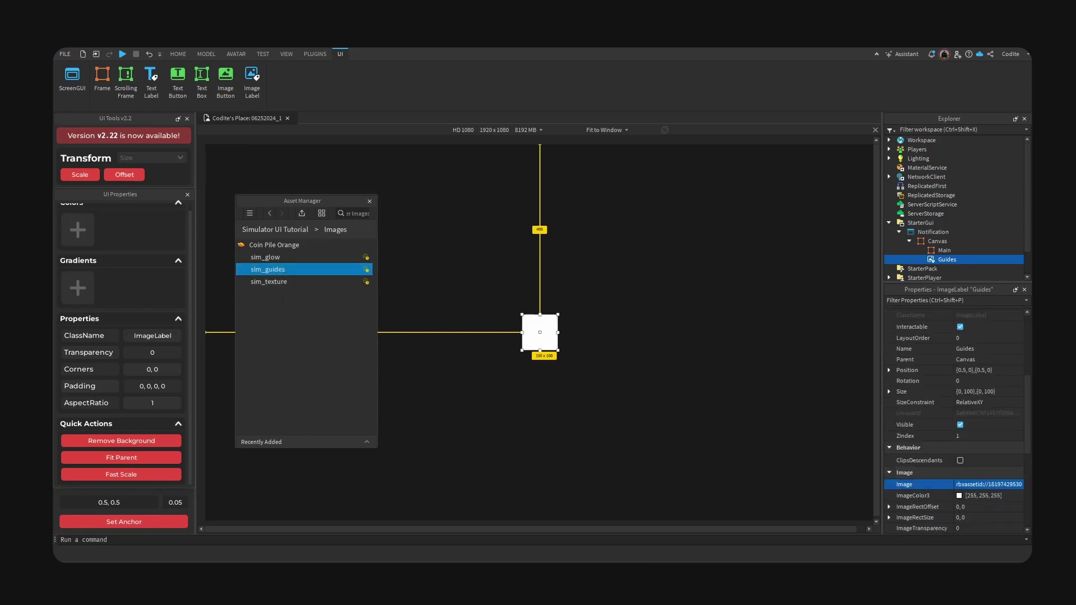
Fit the Guides label to its parent and remove its background
left_click(143, 463)
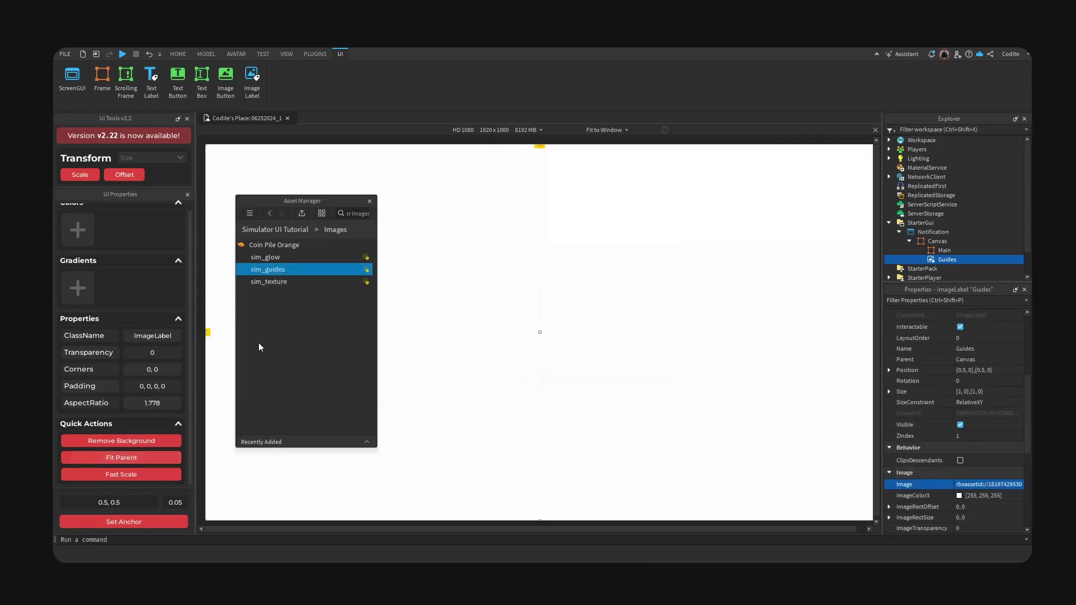
left_click(152, 442)
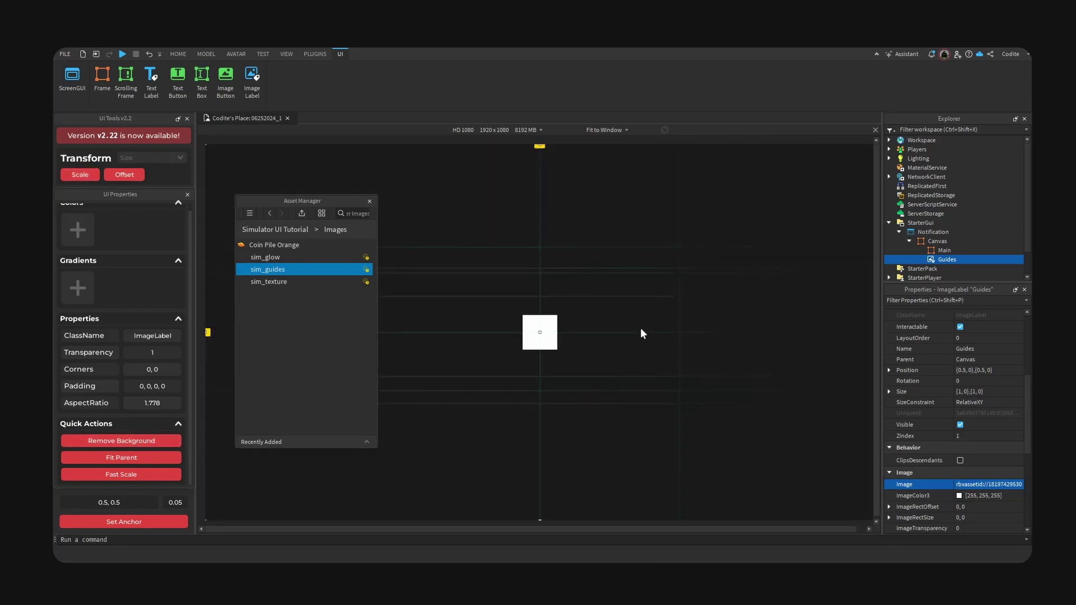
left_click_drag(329, 207, 354, 222)
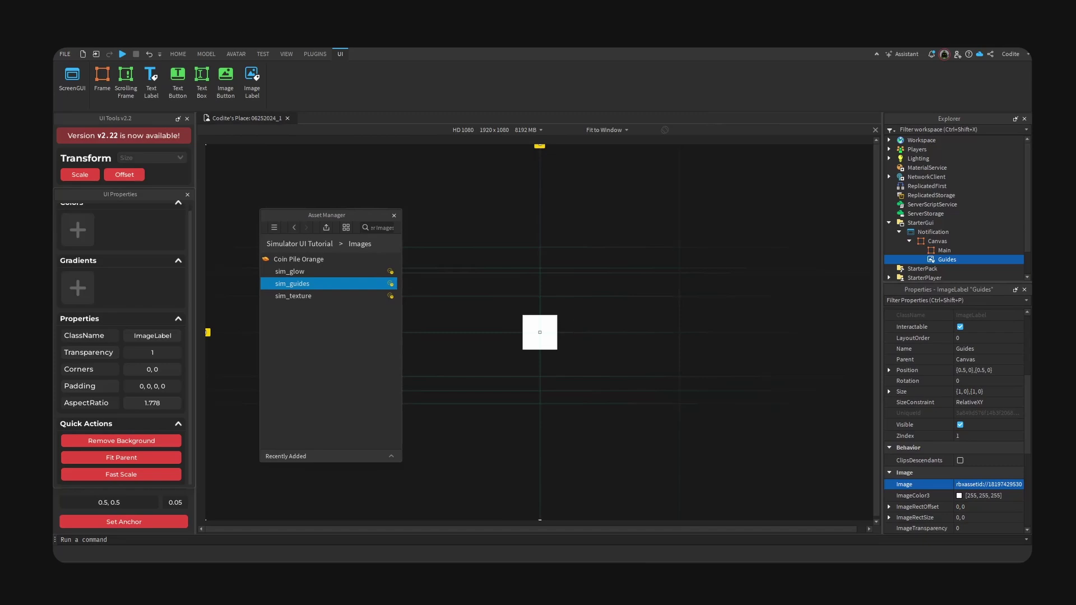
Set the Main frame's size to an offset of 800 in X and 499 in Y
left_click(945, 250)
scroll(967, 430, "down", 4)
scroll(967, 433, "up", 4)
left_click(976, 409)
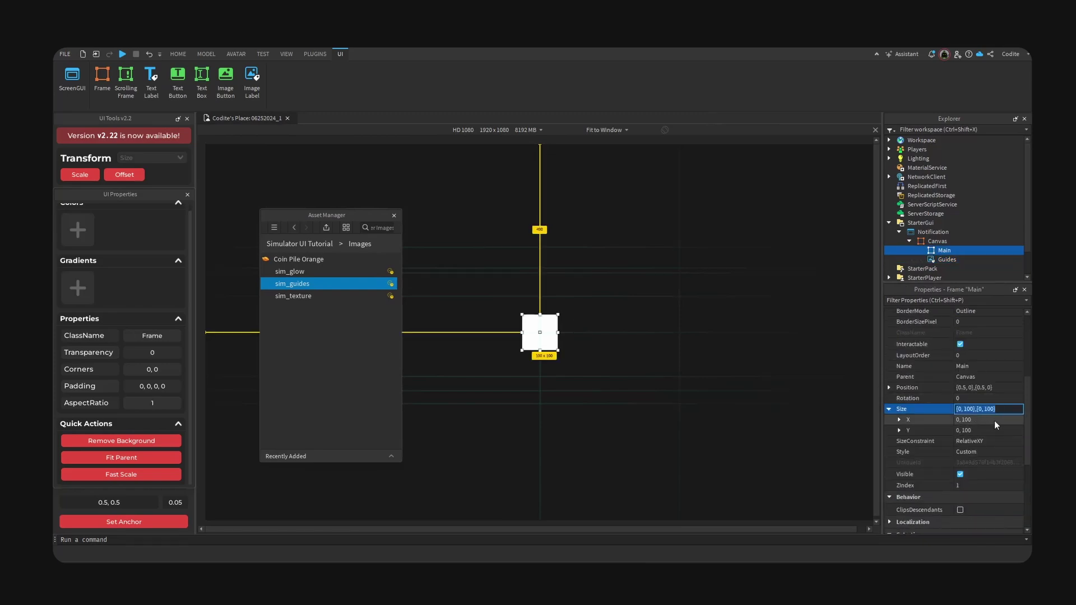
double_click(993, 420)
type("800")
key("Return")
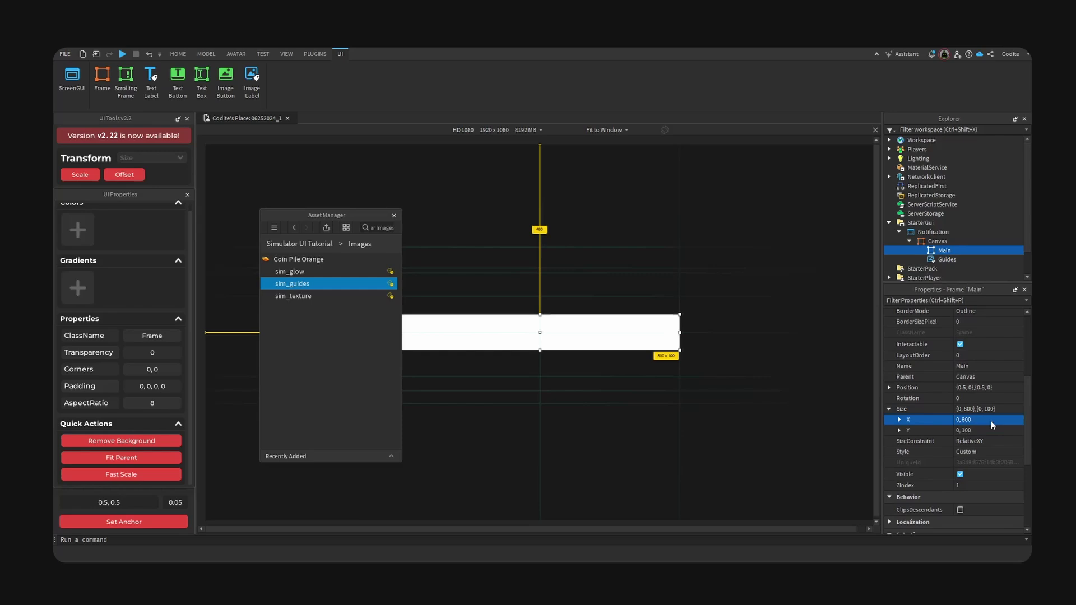
double_click(1002, 431)
type("499")
key("Return")
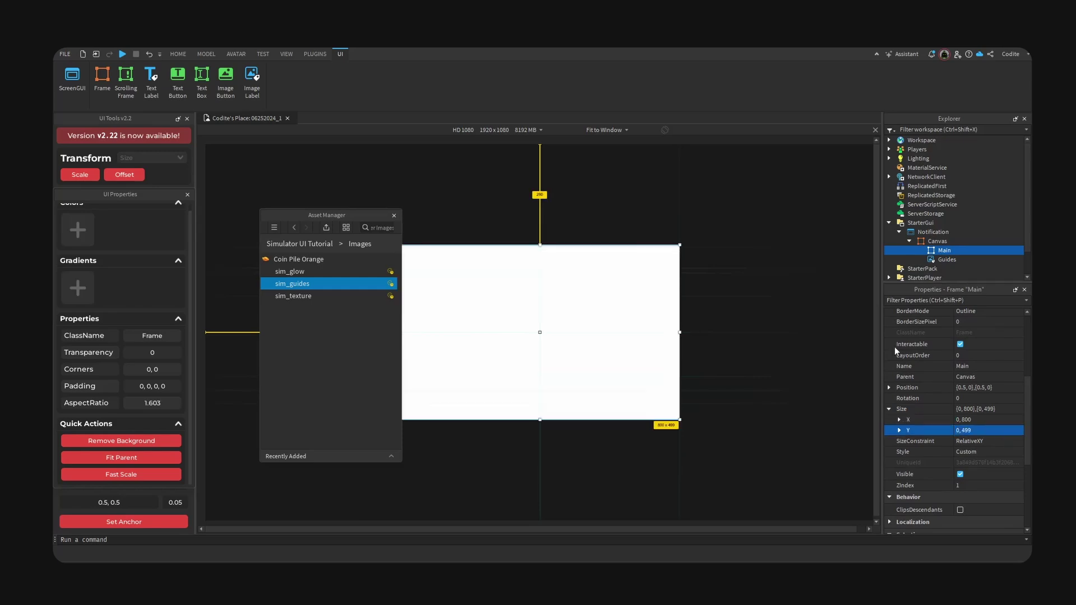
Add a UICorner to the Main frame with a corner radius of scale 0.1 and offset 0
left_click(958, 250)
type("corn")
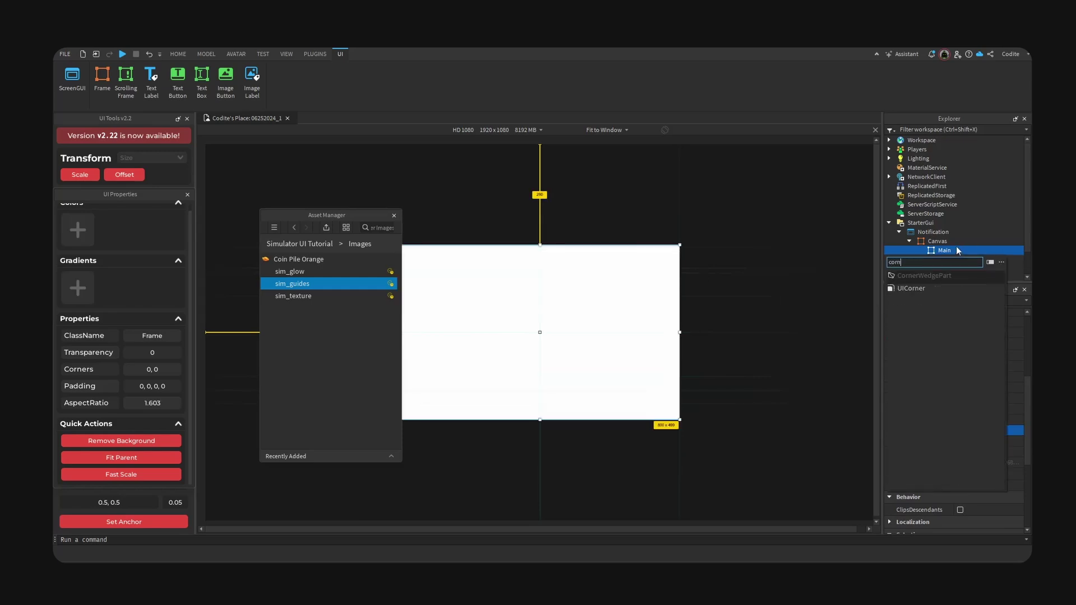
key("Return")
left_click(956, 259)
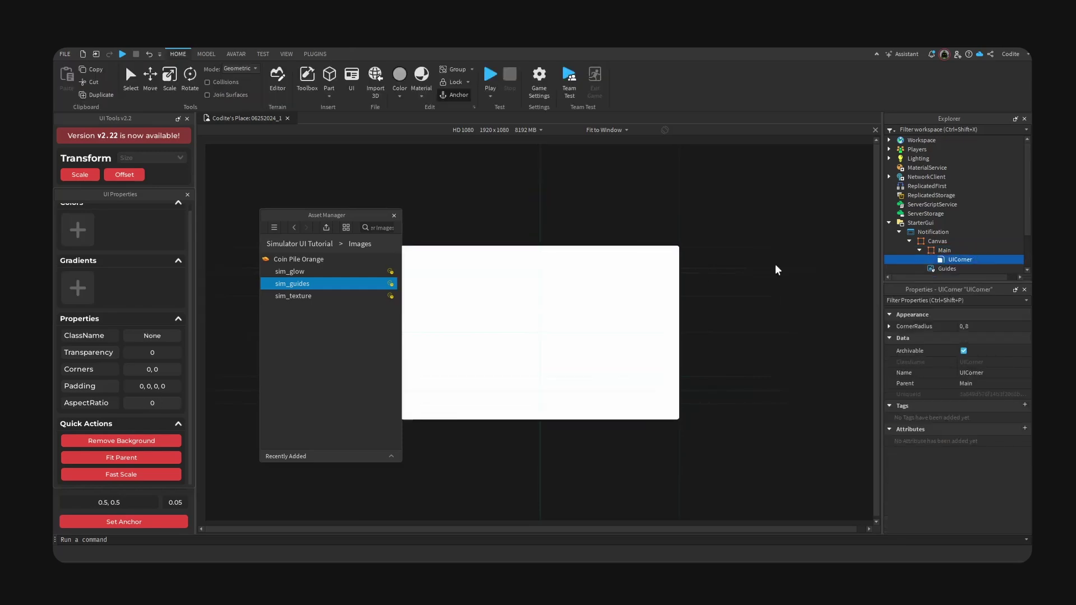
double_click(925, 326)
left_click(995, 348)
type("0")
key("Return")
left_click(1008, 340)
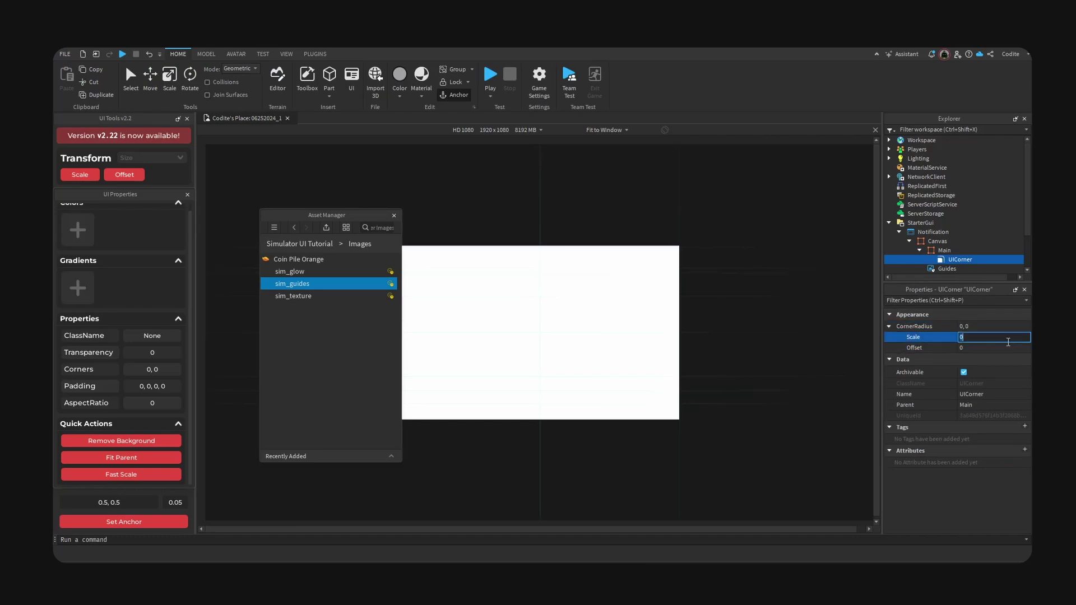
type("0.1")
key("Return")
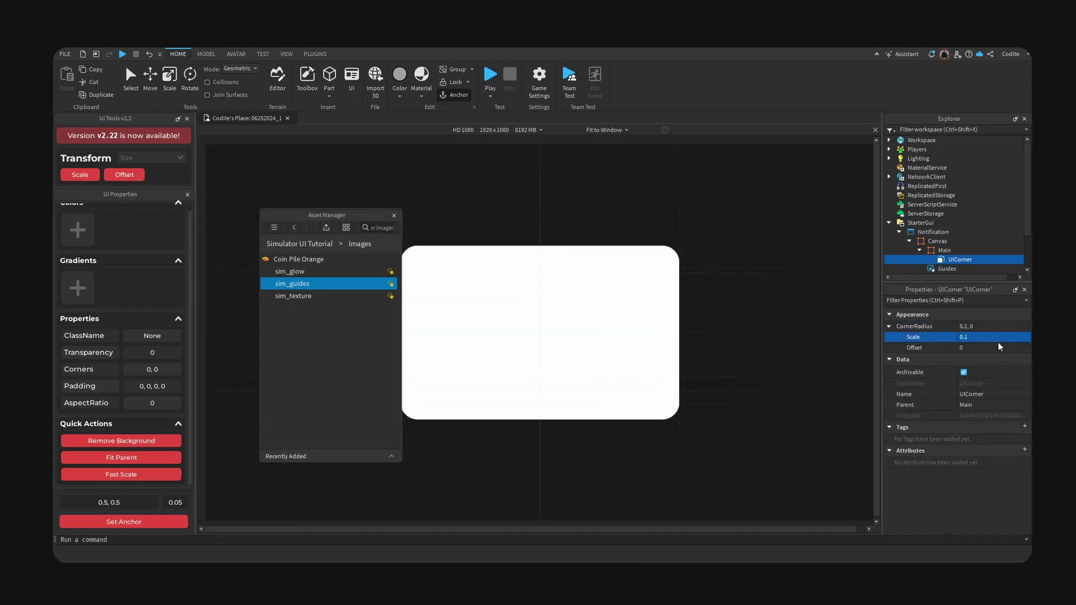
Add a UIStroke to the Main frame with a thickness of 7
left_click(958, 250)
left_click(933, 287)
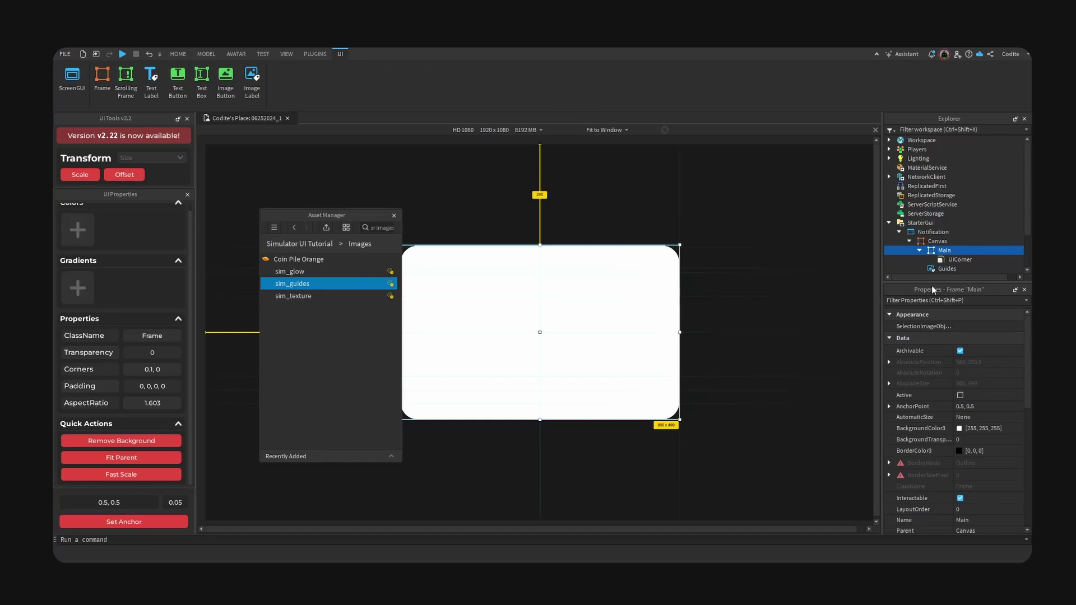
left_click(995, 362)
type("5")
key("BackSpace")
type("7")
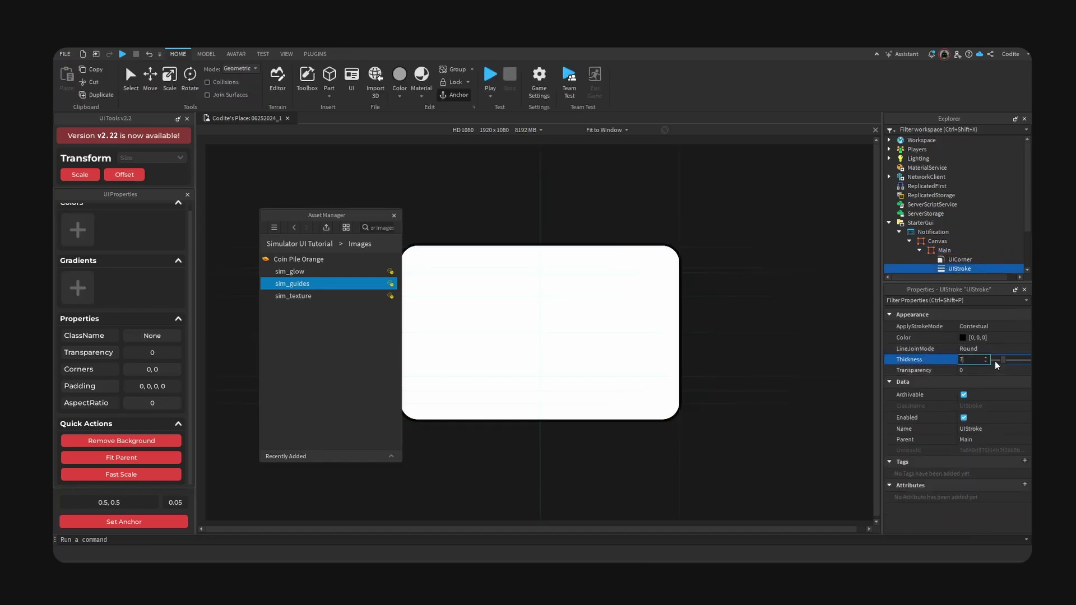
key("Return")
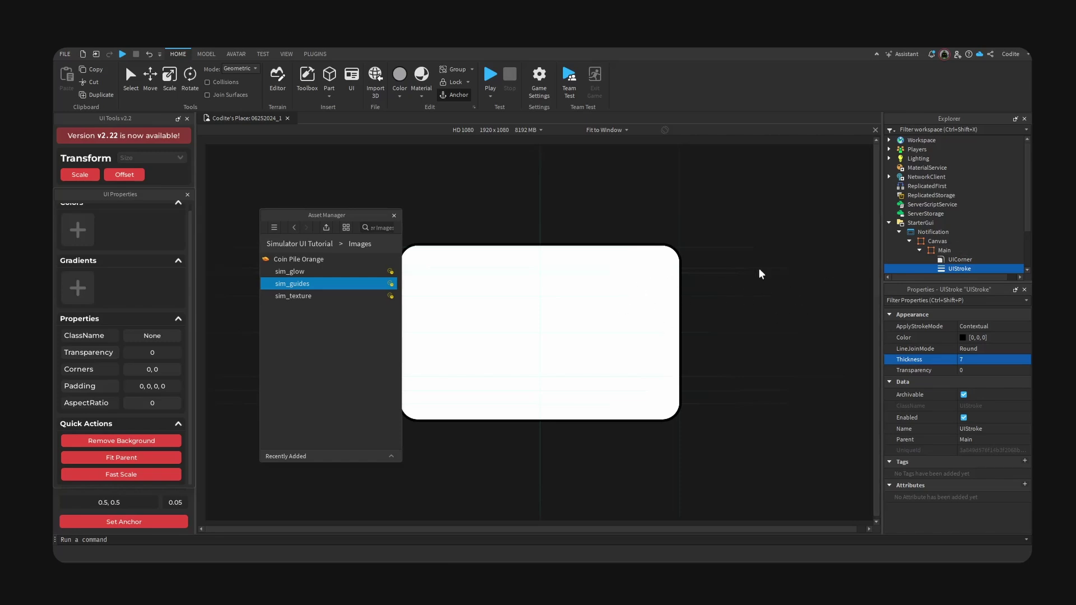
Copy the stroke color from the Rectangle 1 layer style in Photoshop, leaving the style unchanged
left_click(670, 262)
left_click(797, 289)
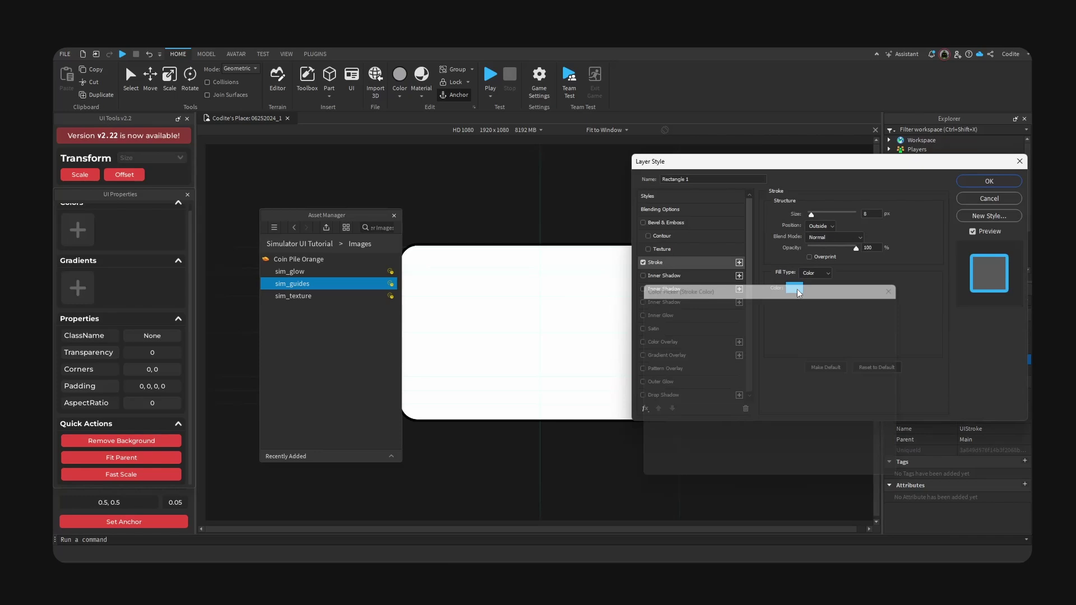
left_click(888, 328)
left_click(992, 202)
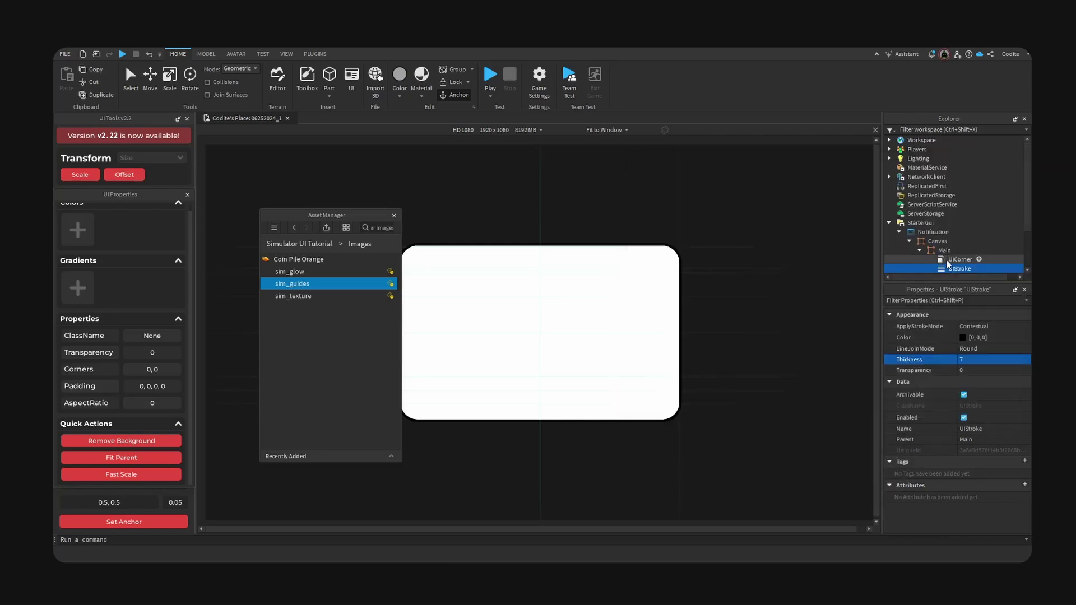
Set the color of Main's UIStroke to #2aacf7
left_click(962, 339)
left_click_drag(627, 376, 599, 379)
type("2aacf7")
left_click(609, 394)
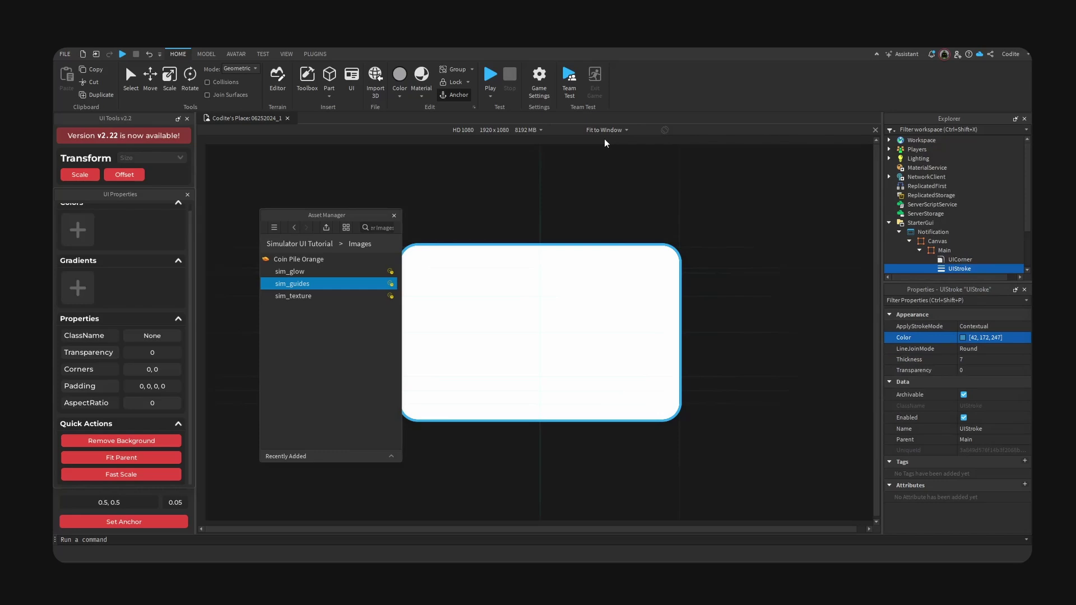
Add an ImageLabel named Texture inside Main, centered with anchor point 0.5, 0.5 and fitted to its parent
left_click(933, 248)
left_click(959, 242)
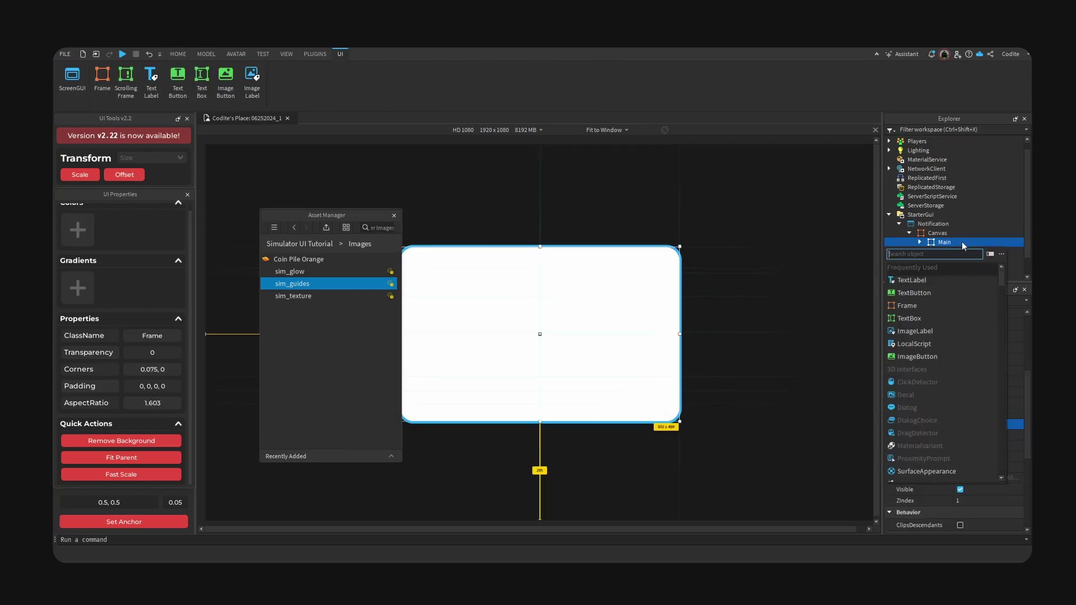
type("imagel")
key("Return")
left_click(959, 270)
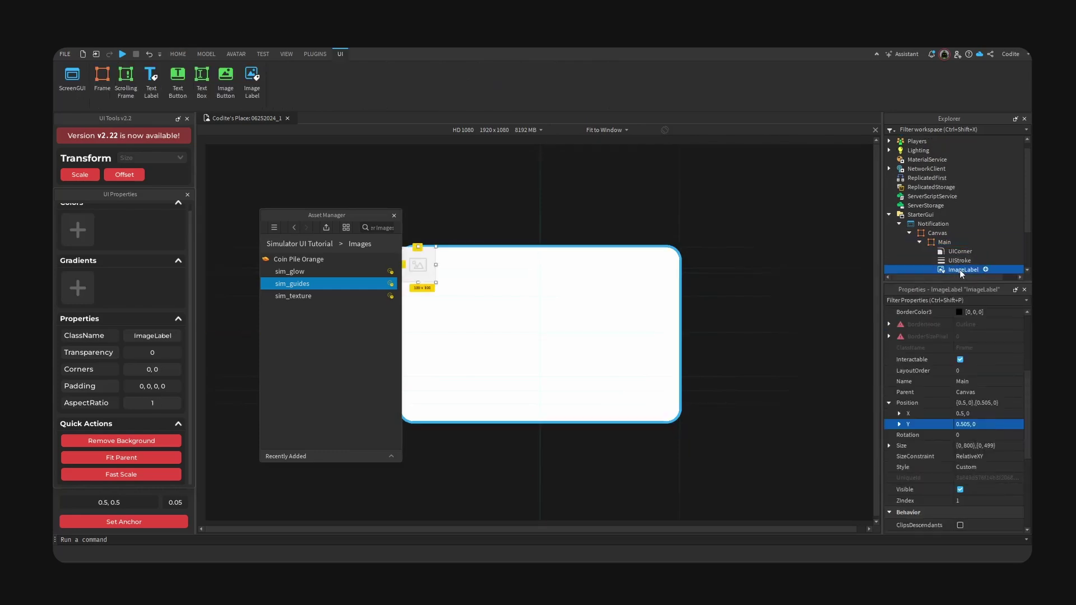
type("Texture")
key("Return")
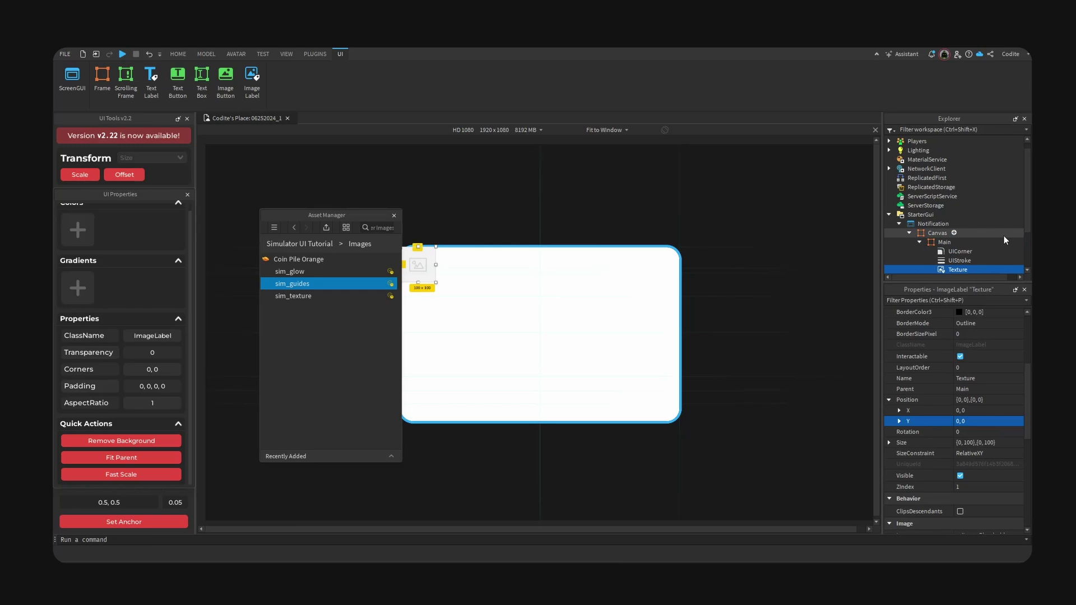
left_click(155, 524)
left_click(150, 457)
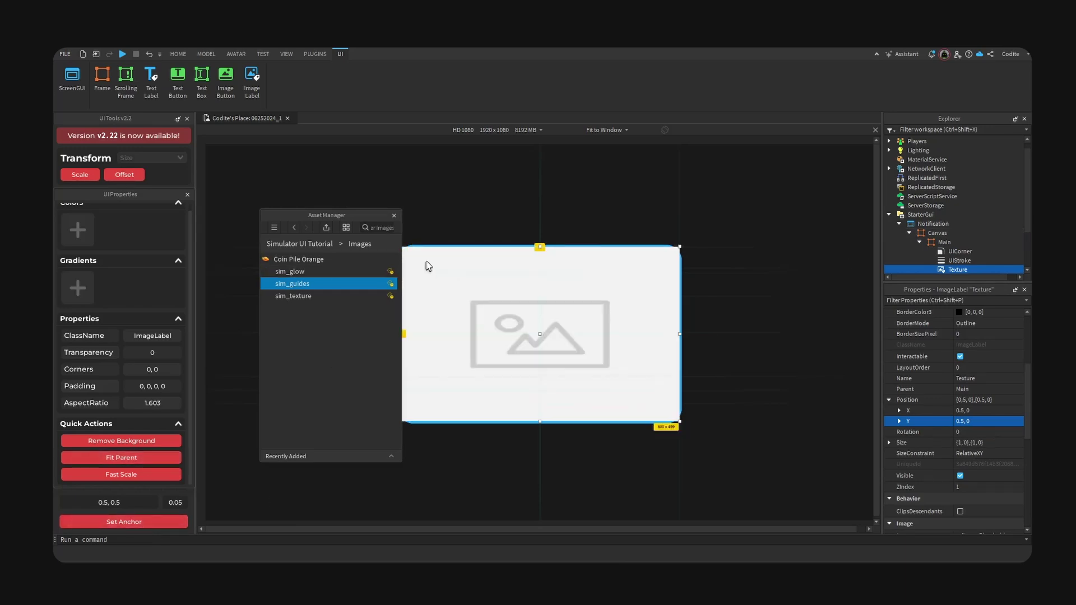
Assign the sim_texture image to the Texture label by its asset ID and remove the label's background
right_click(337, 296)
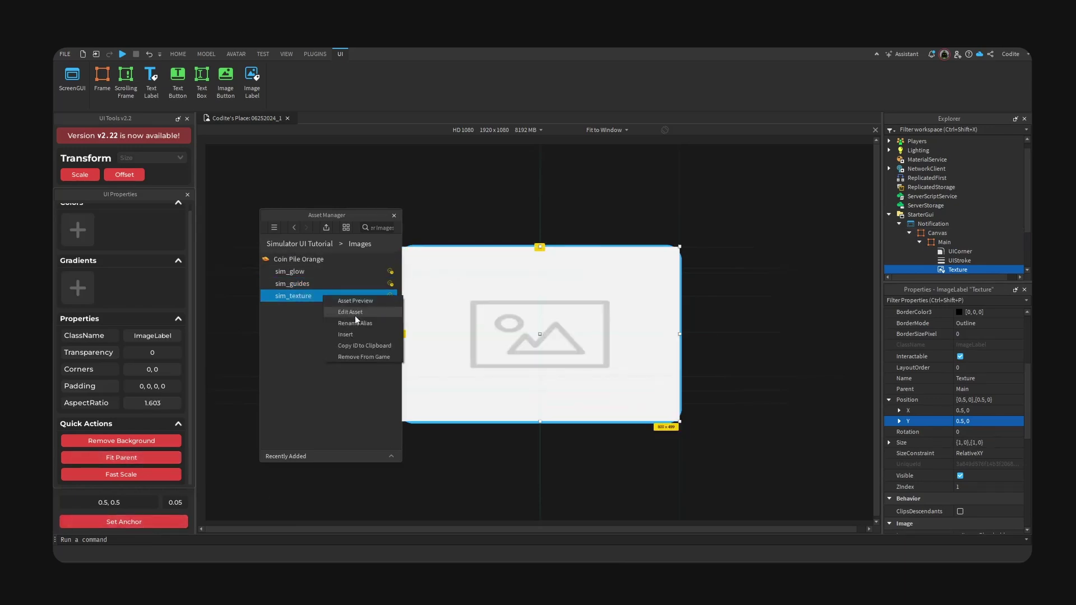
left_click(385, 348)
scroll(974, 441, "down", 3)
left_click(982, 438)
key("ctrl+v")
key("Return")
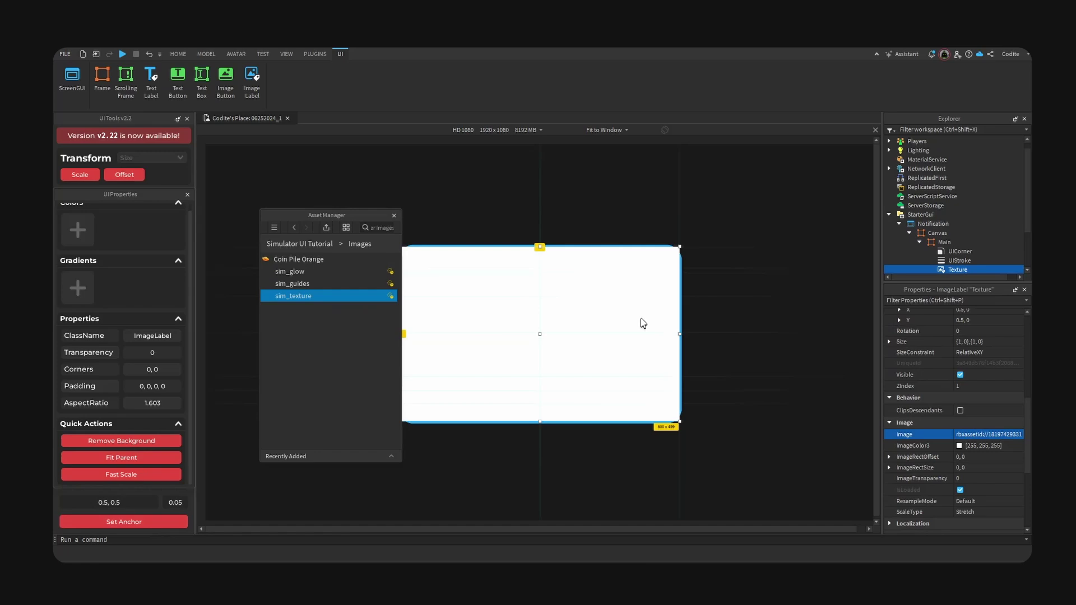
left_click_drag(343, 217, 309, 213)
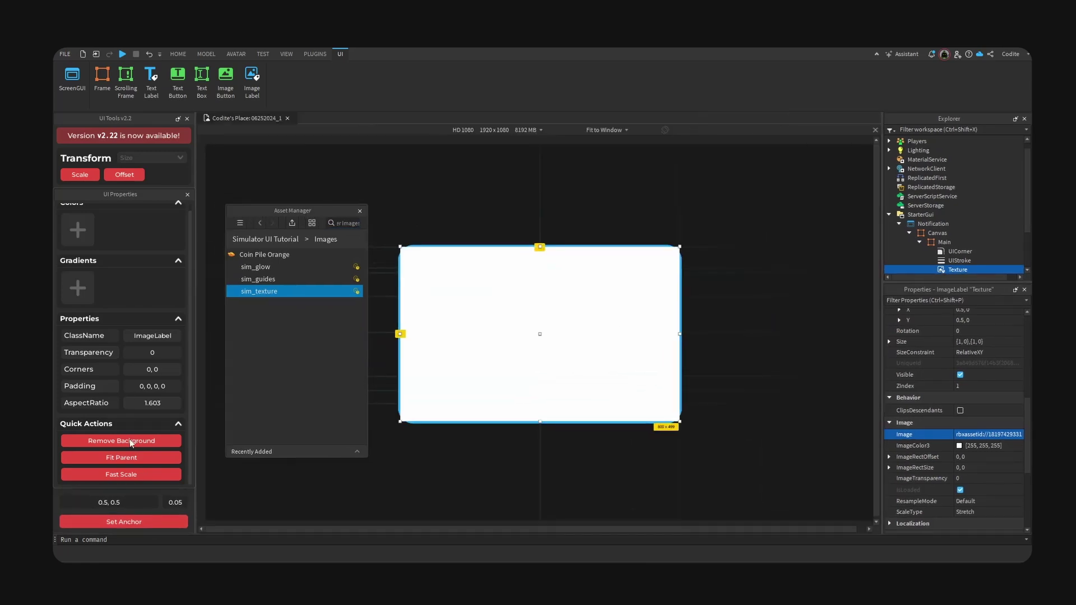
left_click(121, 440)
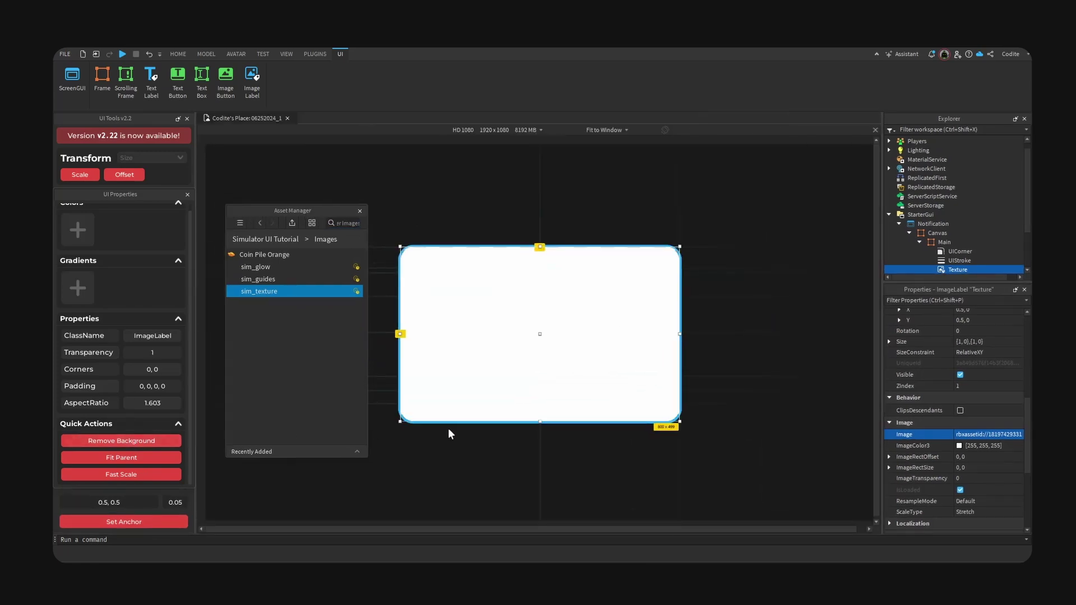
Copy Main's UICorner into the Texture label
left_click(960, 251)
scroll(961, 241, "down", 2)
left_click(958, 221)
key("ctrl+shift+v")
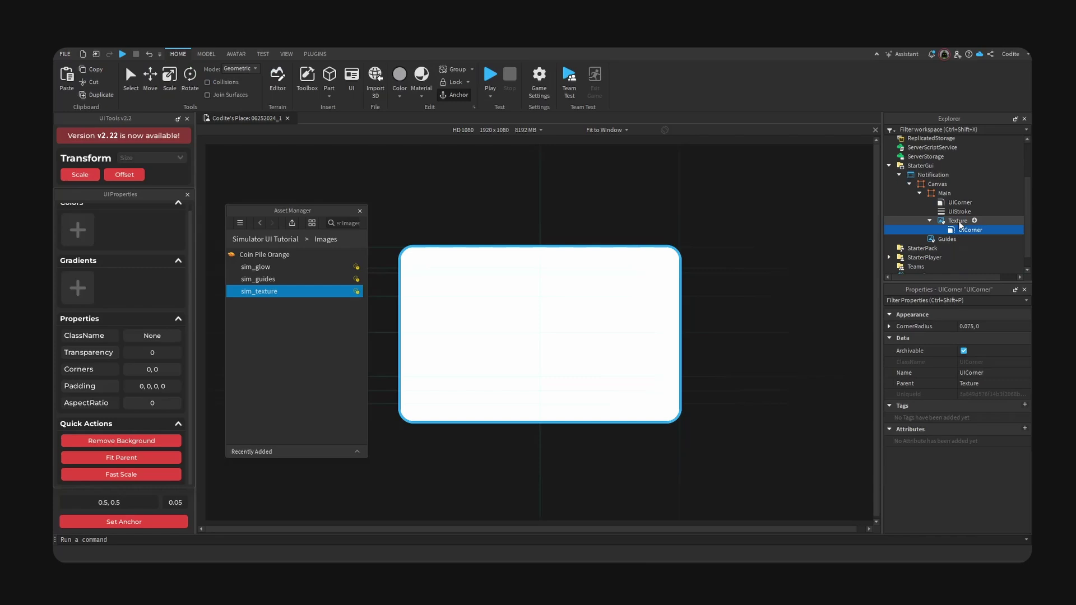
Set the Texture label's image color to the very light blue #f6fdff
left_click(958, 221)
scroll(960, 467, "down", 3)
scroll(960, 498, "down", 4)
left_click(960, 465)
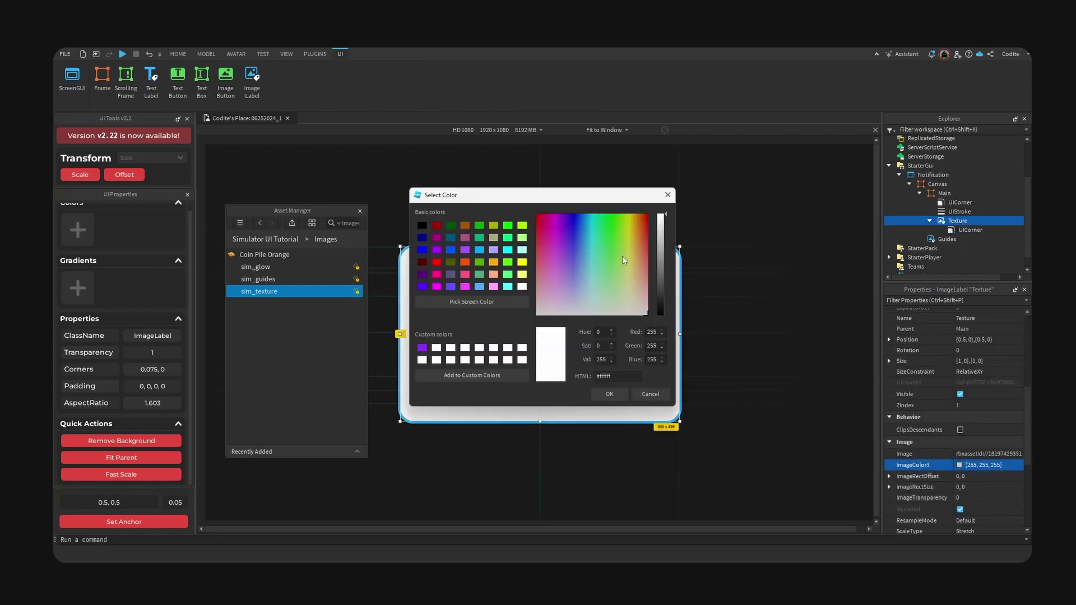
left_click_drag(542, 203, 767, 215)
left_click(687, 312)
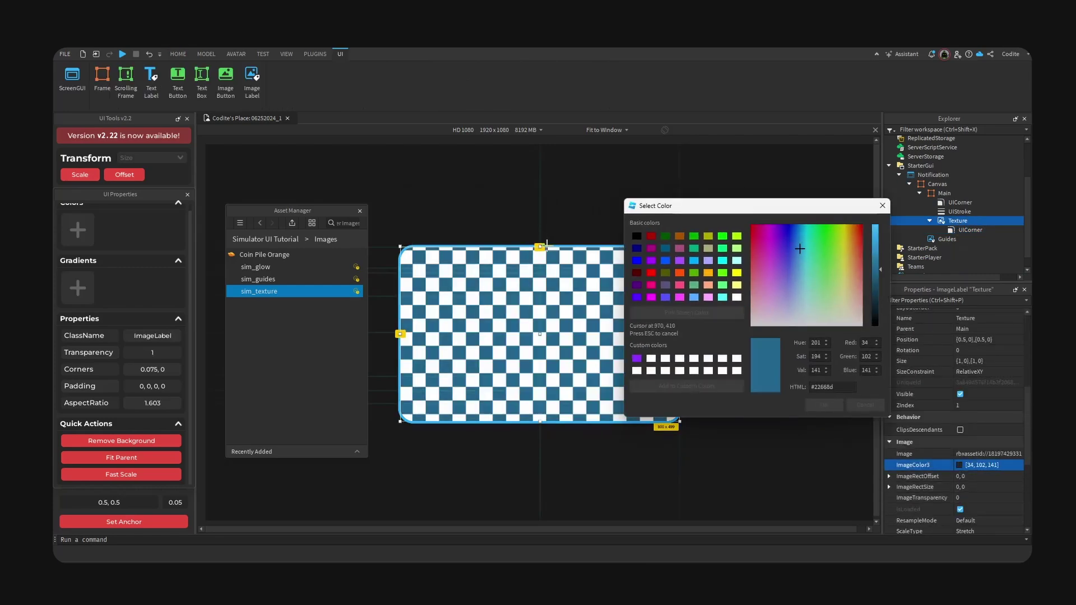
left_click(544, 253)
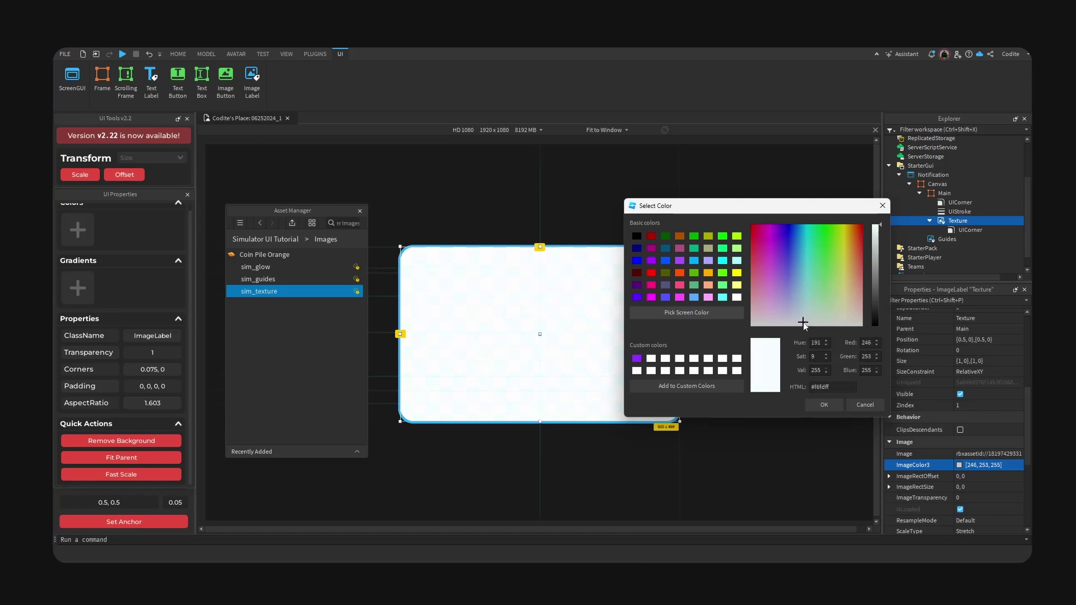
left_click(822, 409)
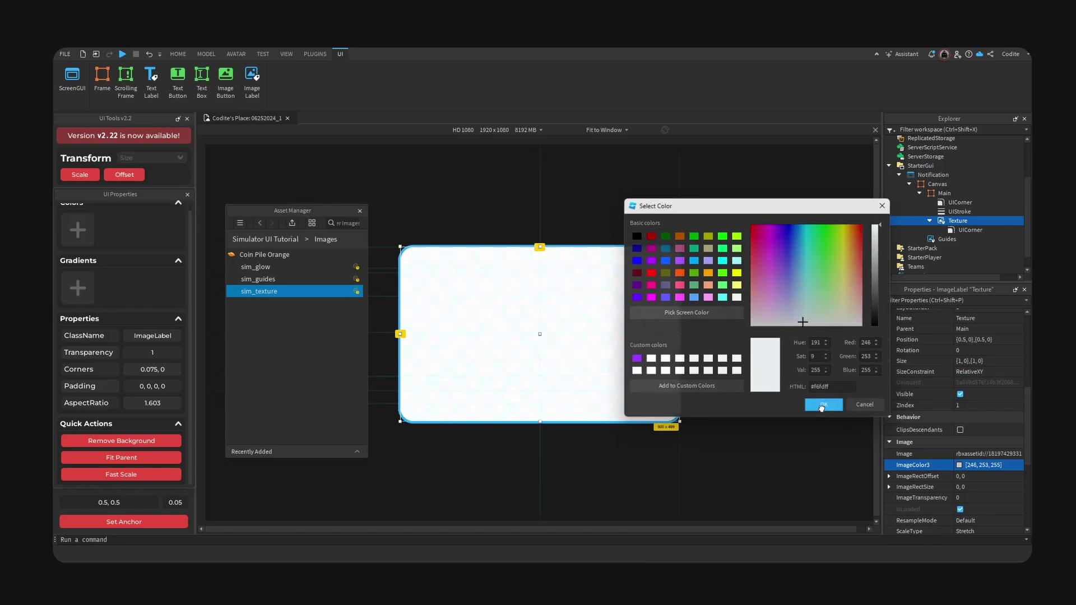
Add a frame named Close inside Main and center it with anchor point 0.5, 0.5
left_click(735, 365)
left_click(928, 222)
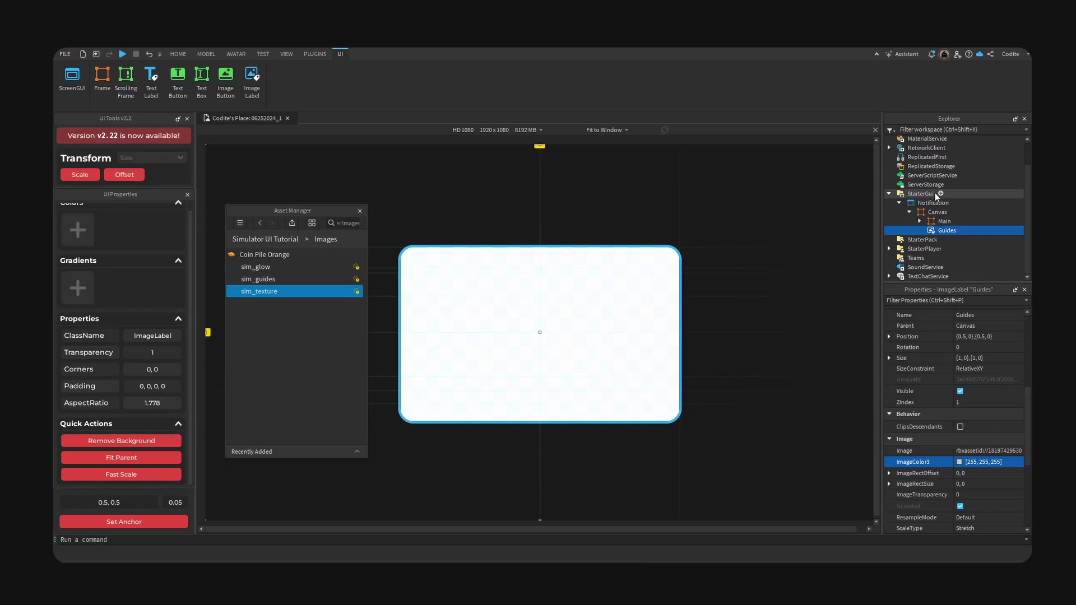
left_click(940, 221)
left_click(953, 244)
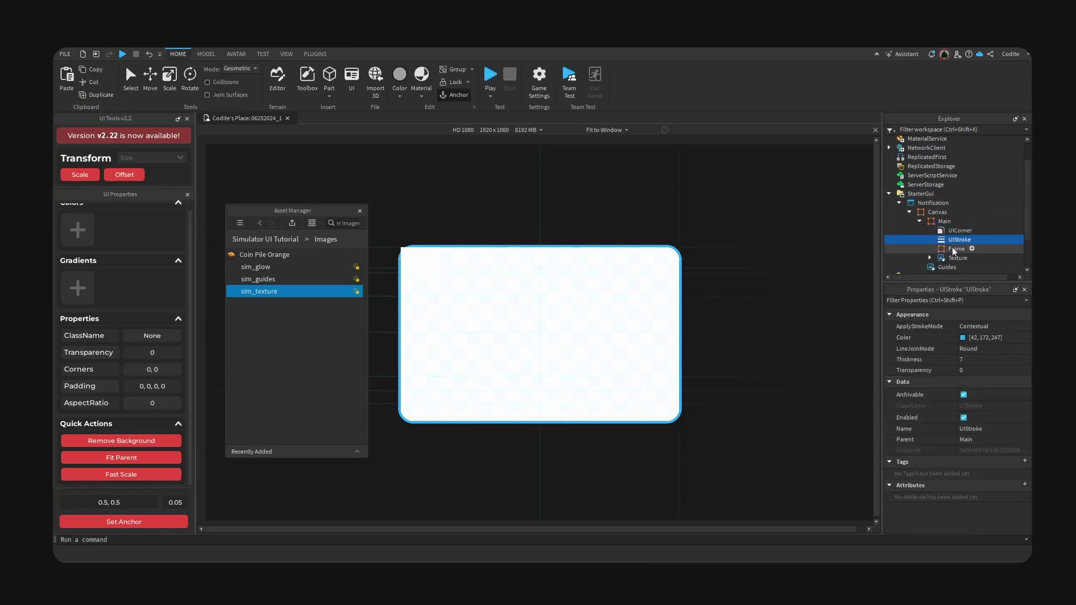
double_click(956, 249)
type("Close")
key("Return")
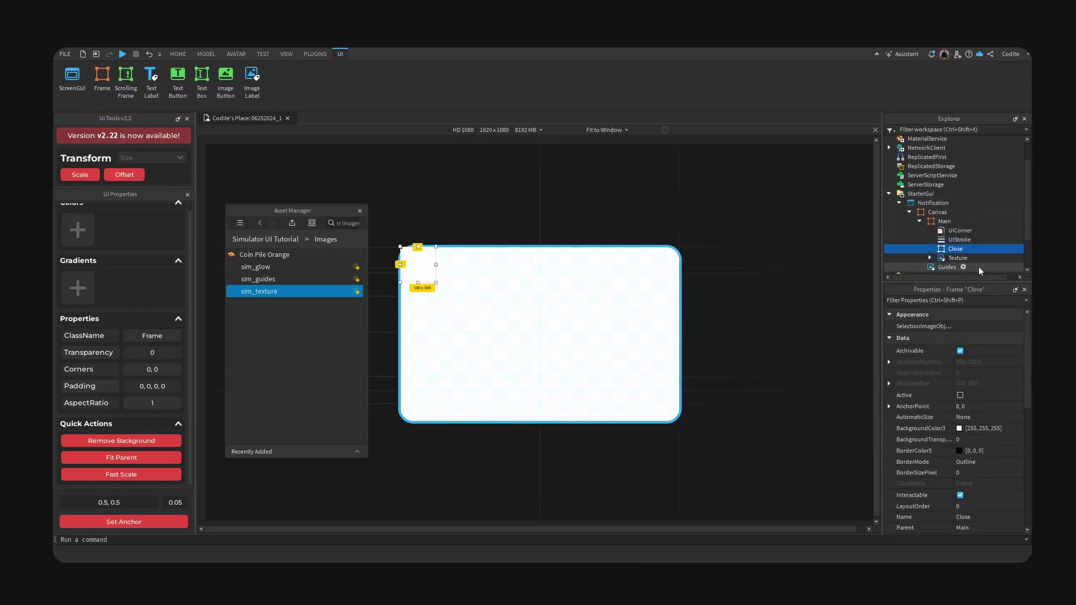
left_click(124, 521)
Add a UICorner to the Close frame with a corner radius scale of 1
key("ctrl+i")
type("corn")
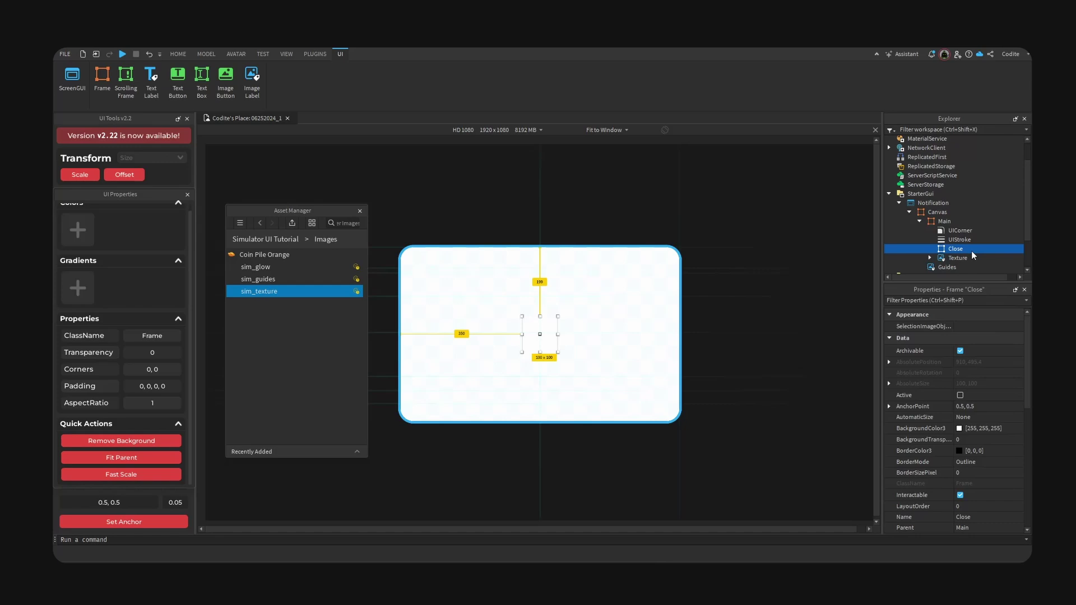
key("Return")
left_click(970, 337)
type("1")
key("Return")
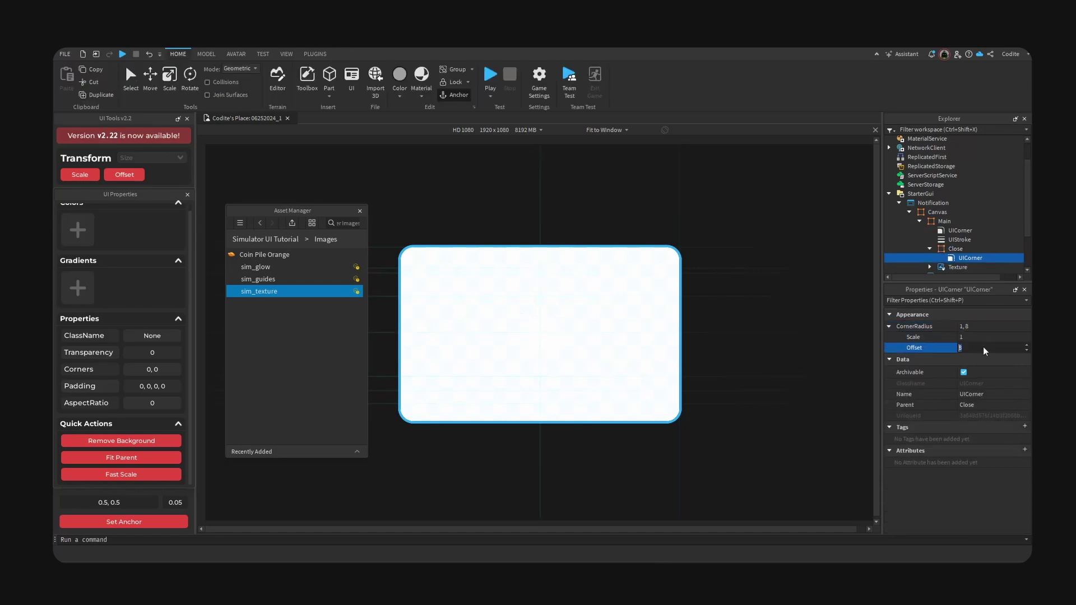
Set the Close frame's background color to #ff7770
left_click(956, 248)
scroll(962, 364, "down", 4)
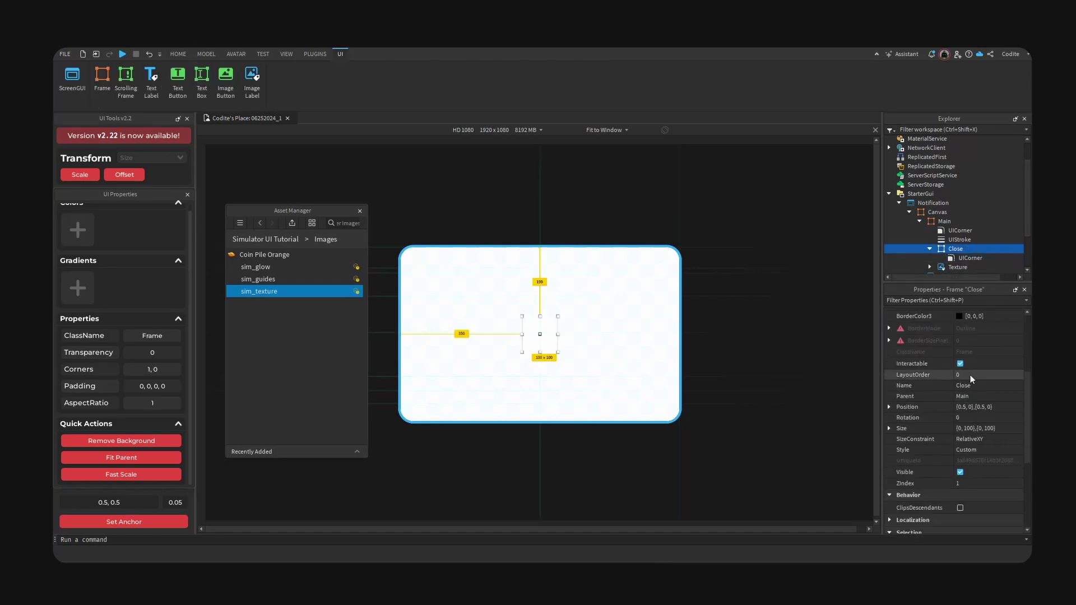
scroll(970, 375, "up", 2)
left_click(959, 361)
left_click_drag(611, 376, 599, 377)
type("ff7770")
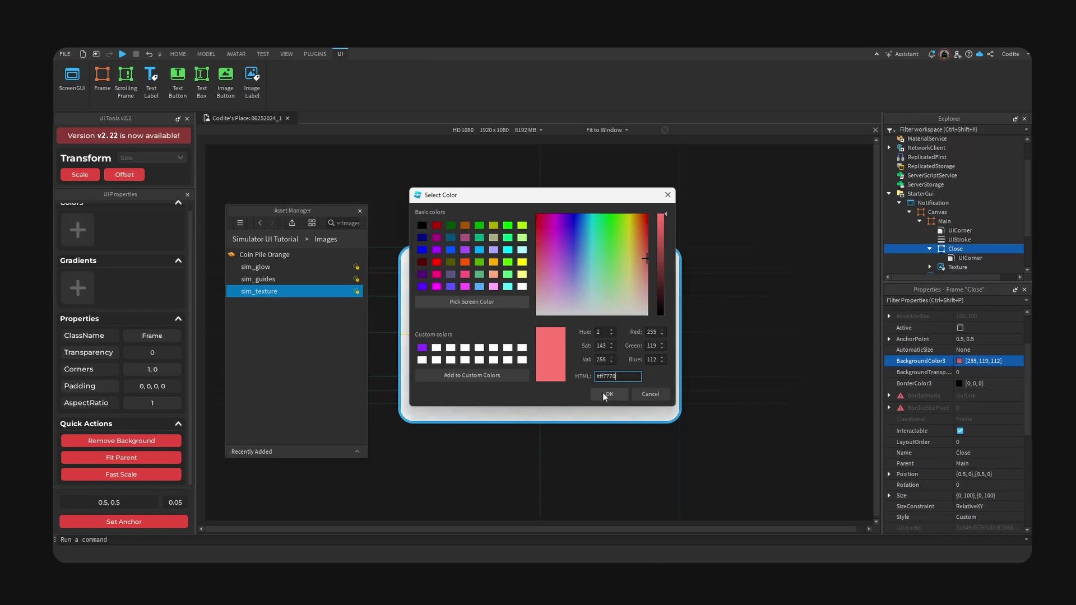
left_click(606, 395)
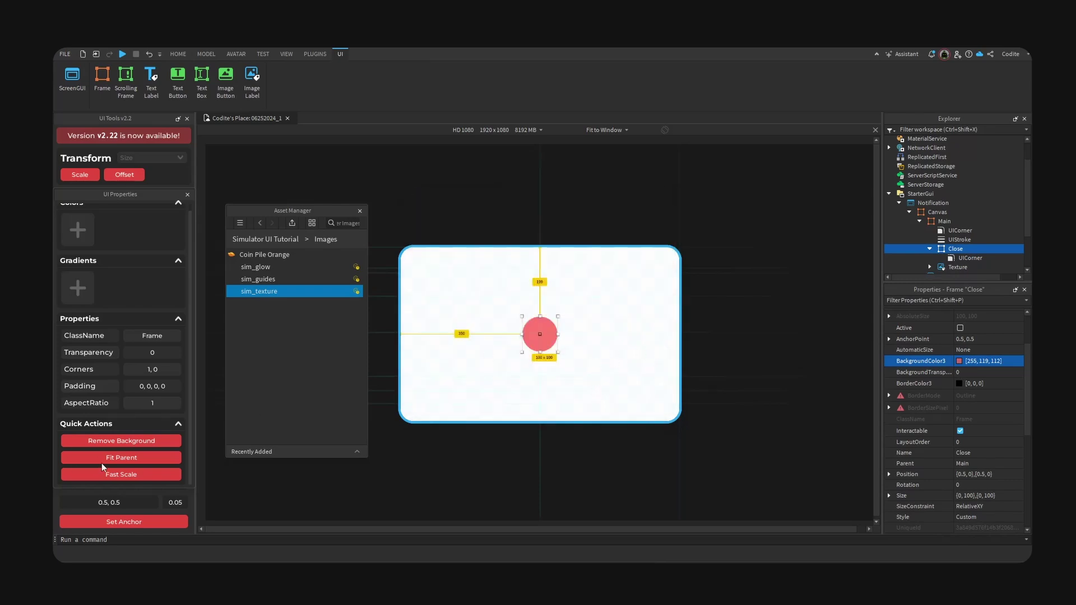
Convert Close to scale sizing with an aspect ratio constraint and add a UIStroke with thickness 5
left_click(123, 475)
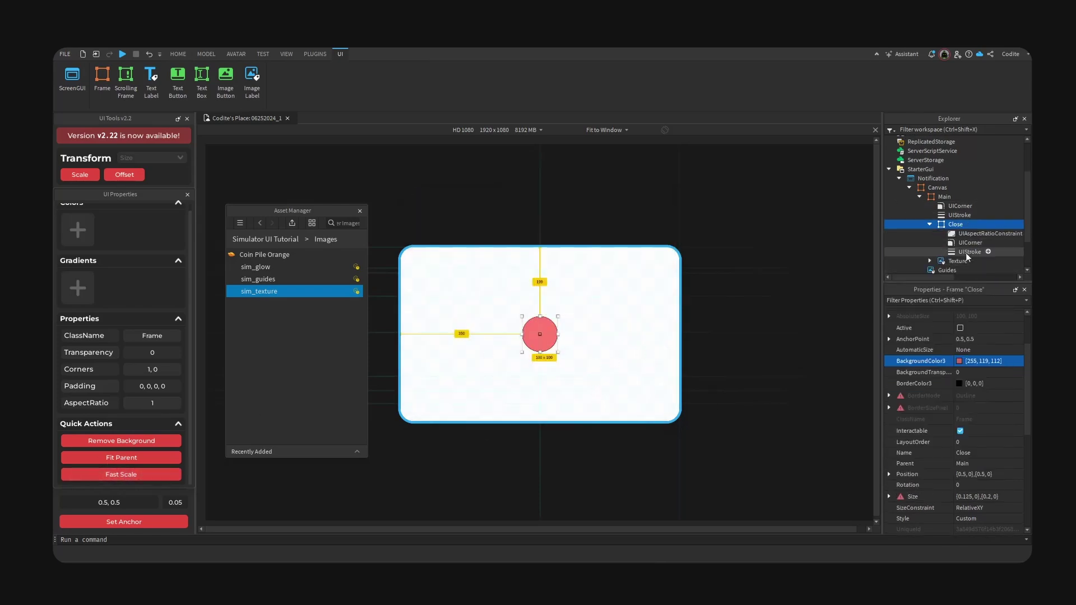
left_click(966, 252)
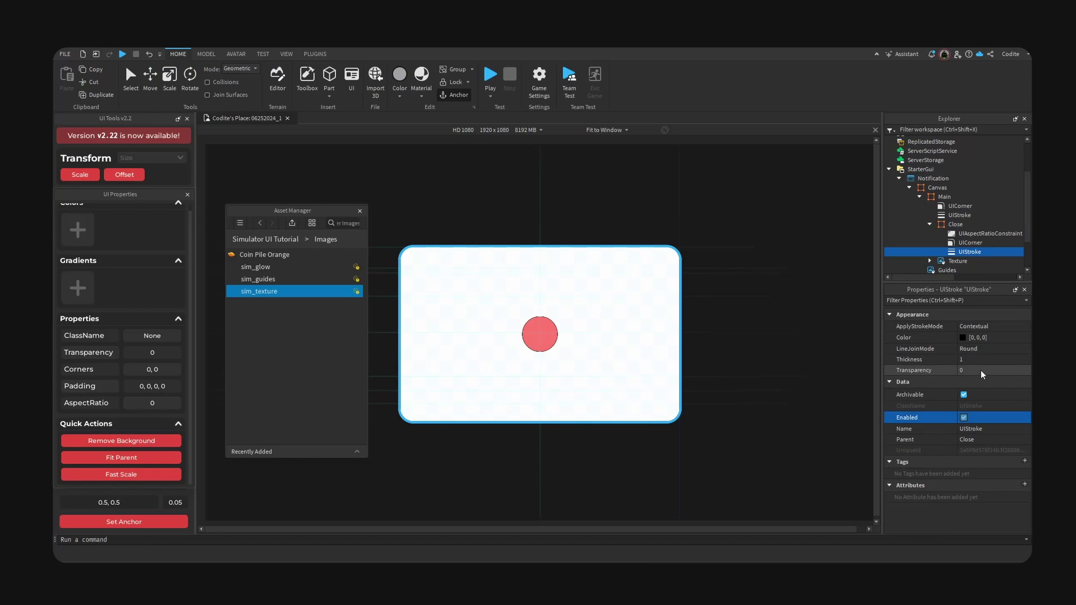
left_click(981, 359)
type("3")
key("BackSpace")
type("5")
key("Return")
Set the Close frame's UIStroke color to the light pink #ffabab
left_click(962, 339)
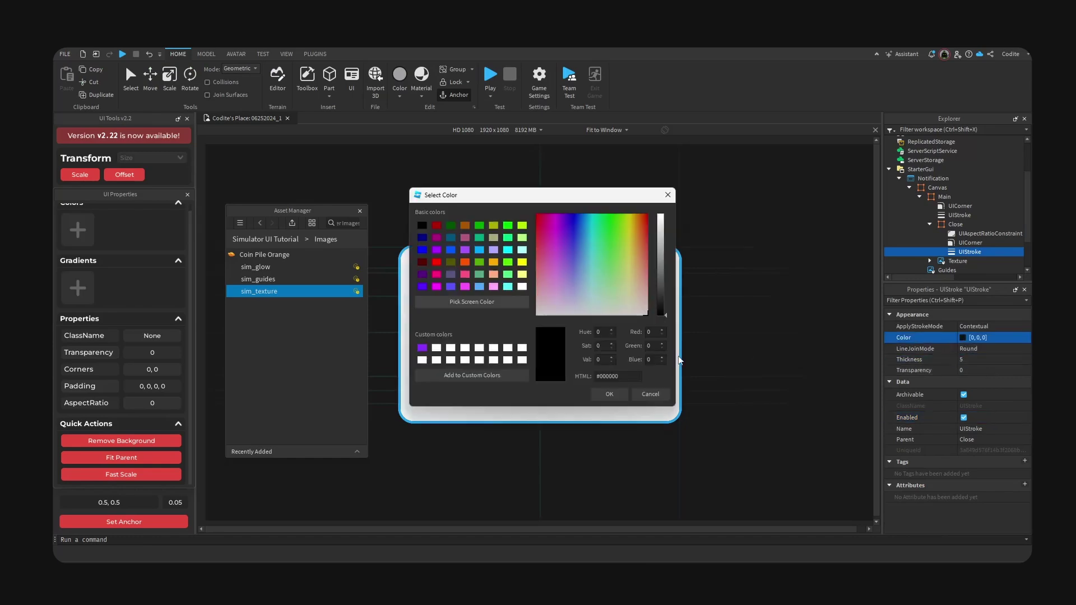
left_click_drag(627, 376, 603, 377)
type("ff7770")
left_click_drag(602, 194, 863, 239)
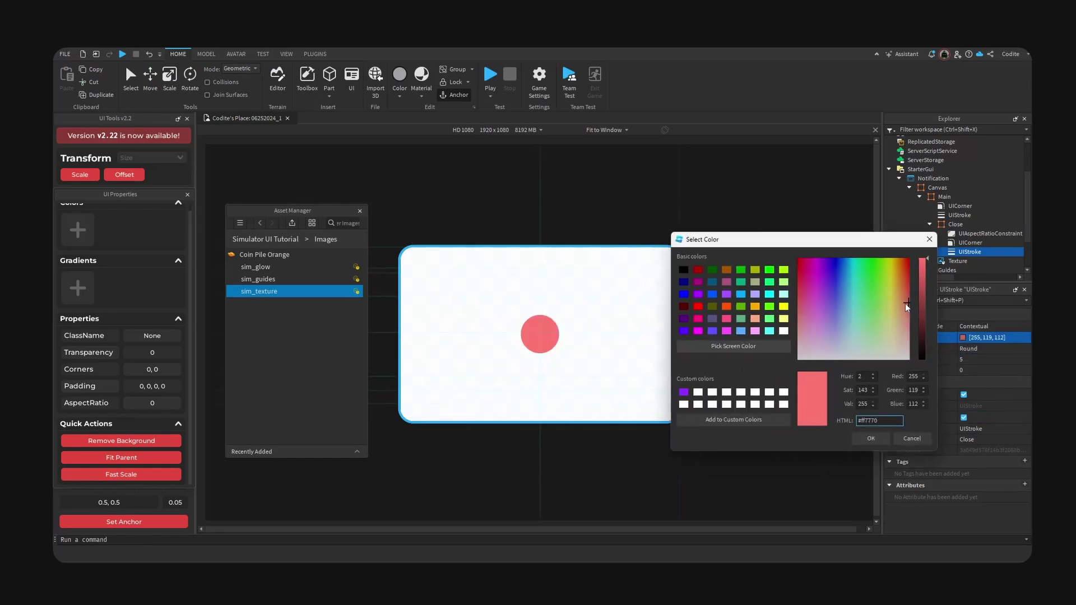
left_click_drag(910, 307, 917, 330)
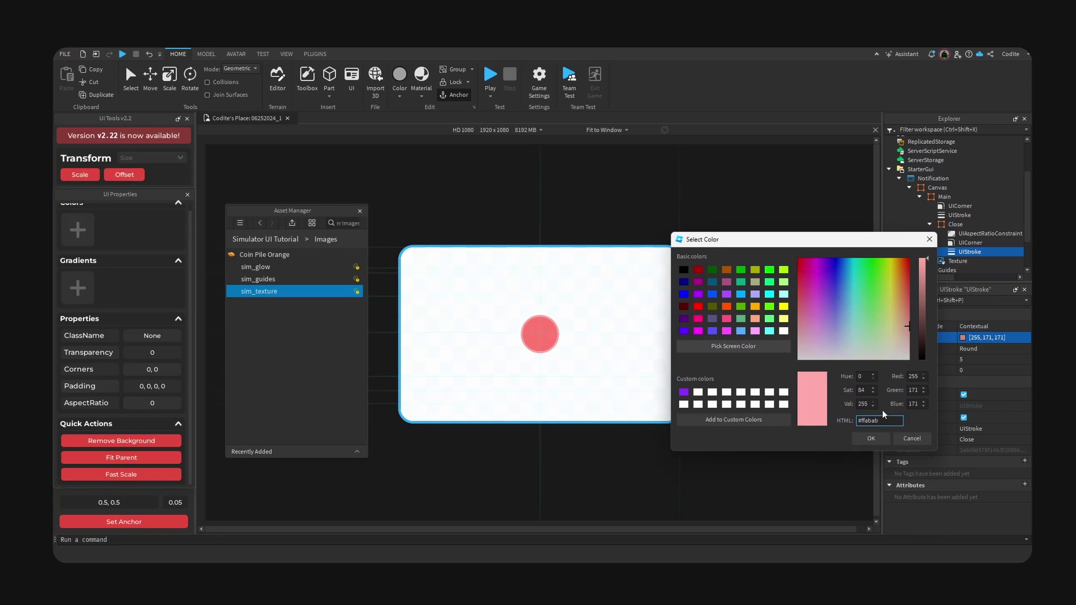
left_click(871, 438)
Convert Close to an ImageButton and set its position to {1, 0},{0, 0} at Main's top-right corner
left_click(604, 130)
left_click(605, 159)
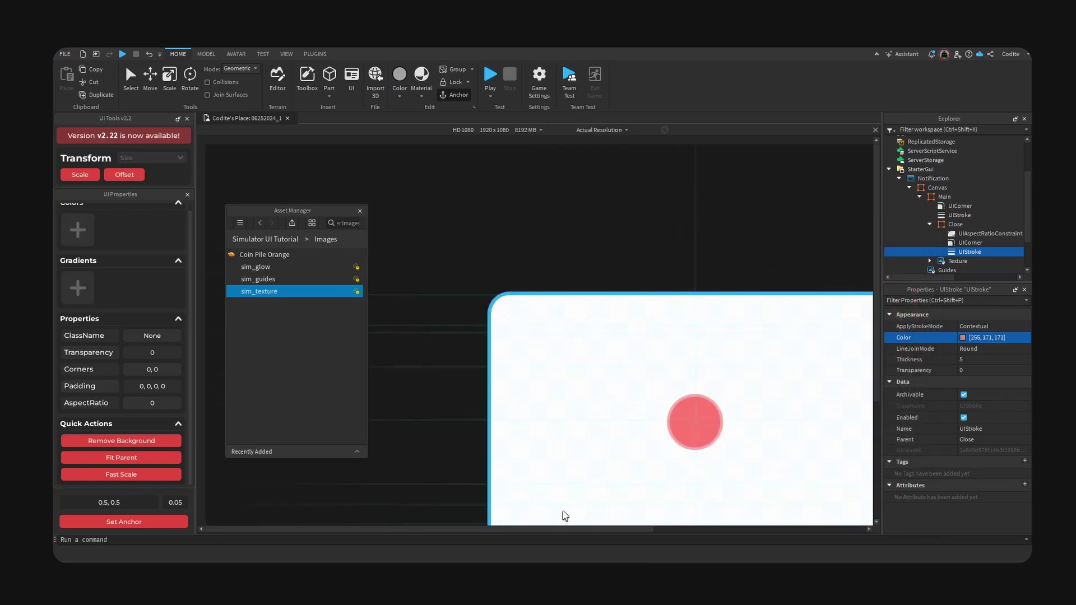
left_click_drag(566, 529, 665, 532)
left_click(572, 415)
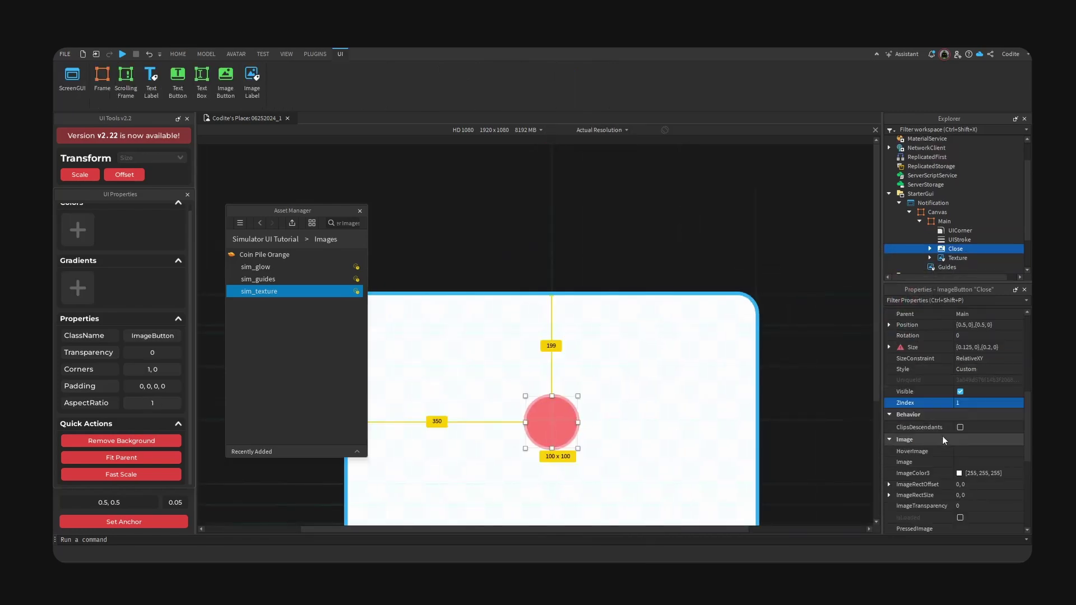
left_click(967, 324)
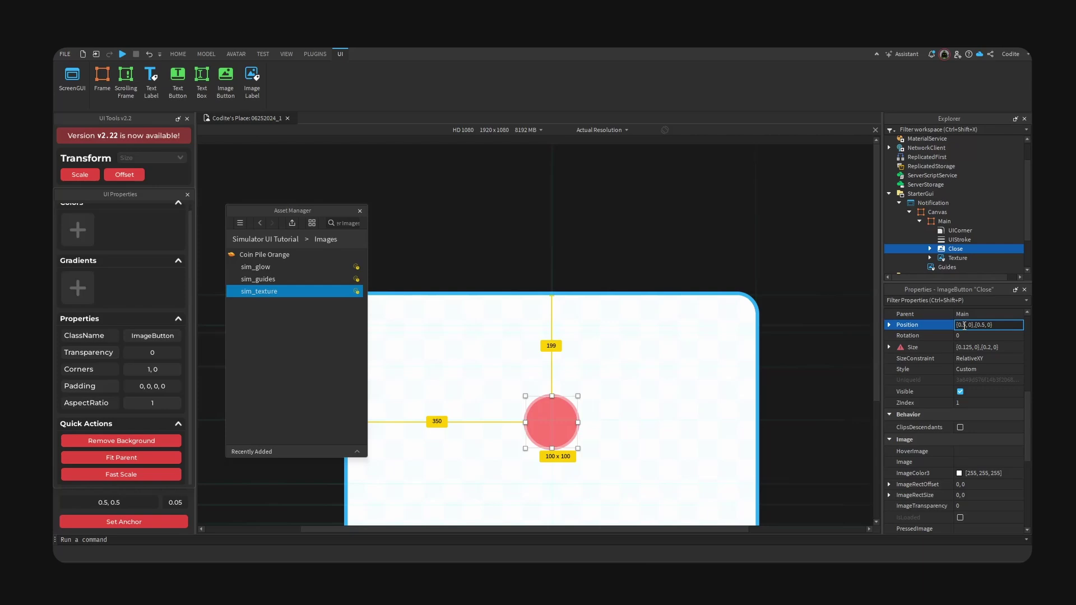
type("1")
key("Return")
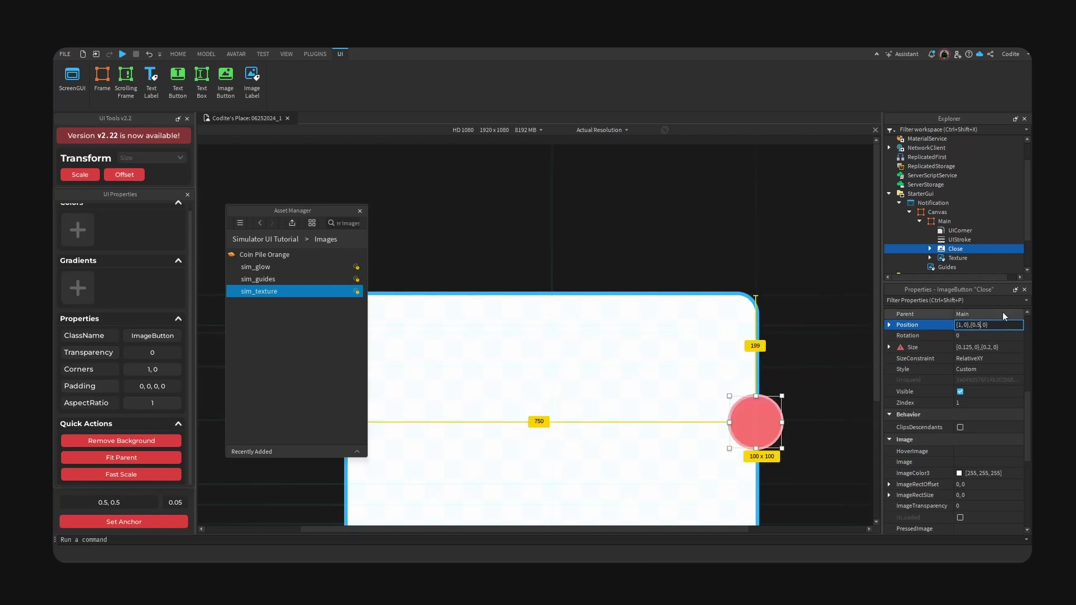
type("0")
key("Return")
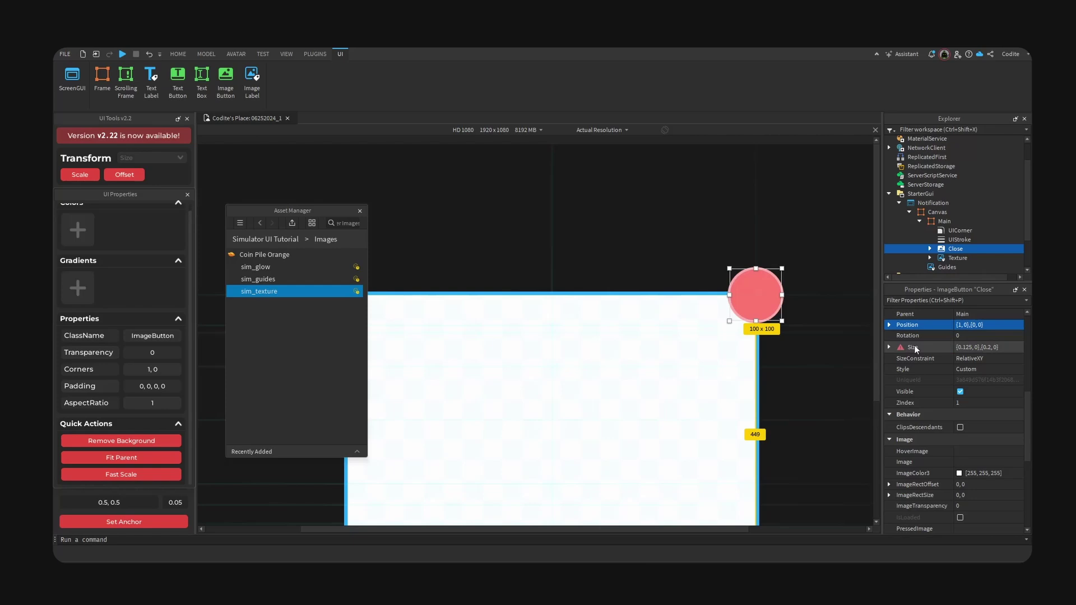
Add a TextLabel inside the Close button
left_click(943, 222)
left_click(931, 167)
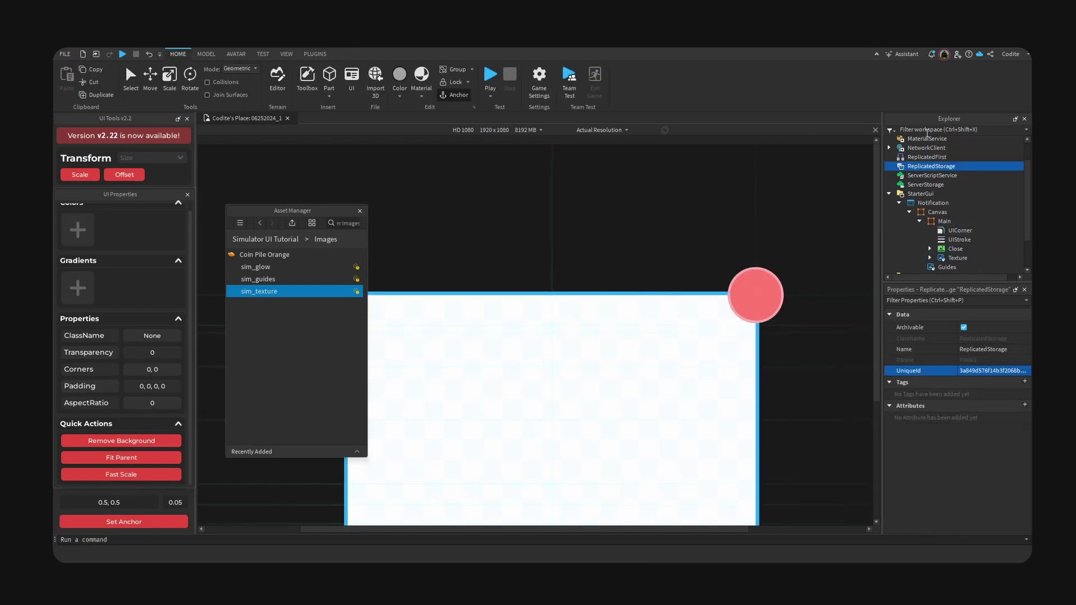
left_click(955, 249)
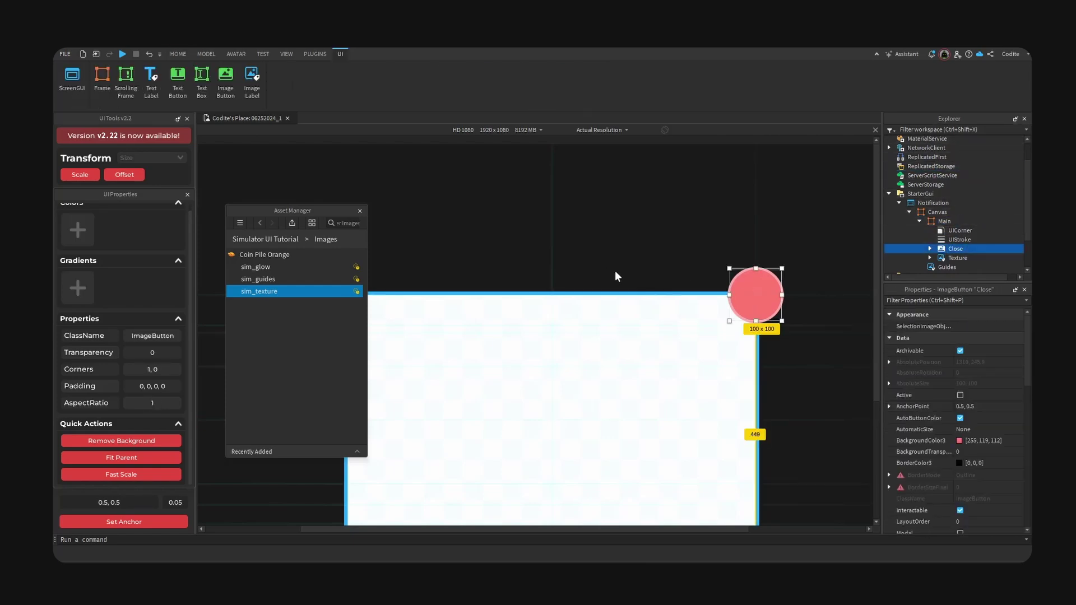
left_click(970, 249)
type("text")
left_click(935, 300)
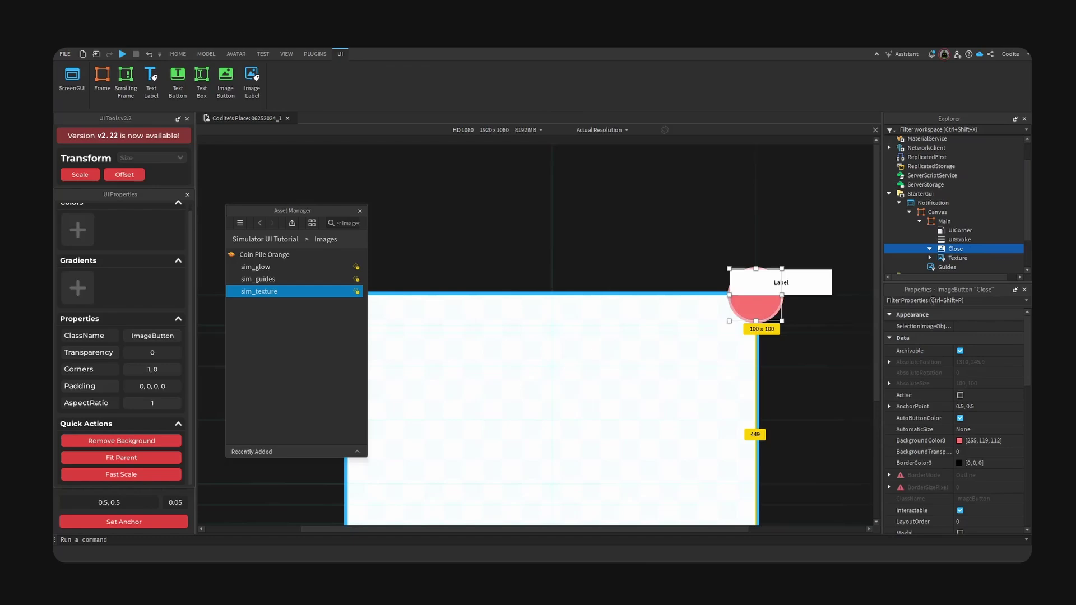
left_click(964, 269)
scroll(977, 250, "down", 3)
left_click(971, 212)
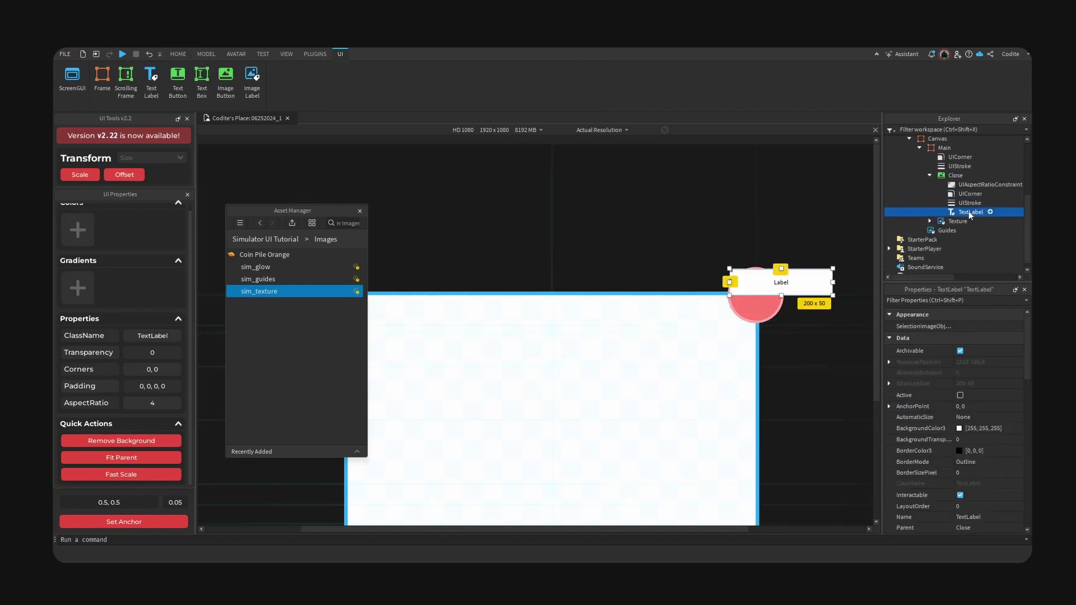
Center the TextLabel within the Close button using anchor point 0.5, 0.5
left_click(968, 211)
left_click(766, 302)
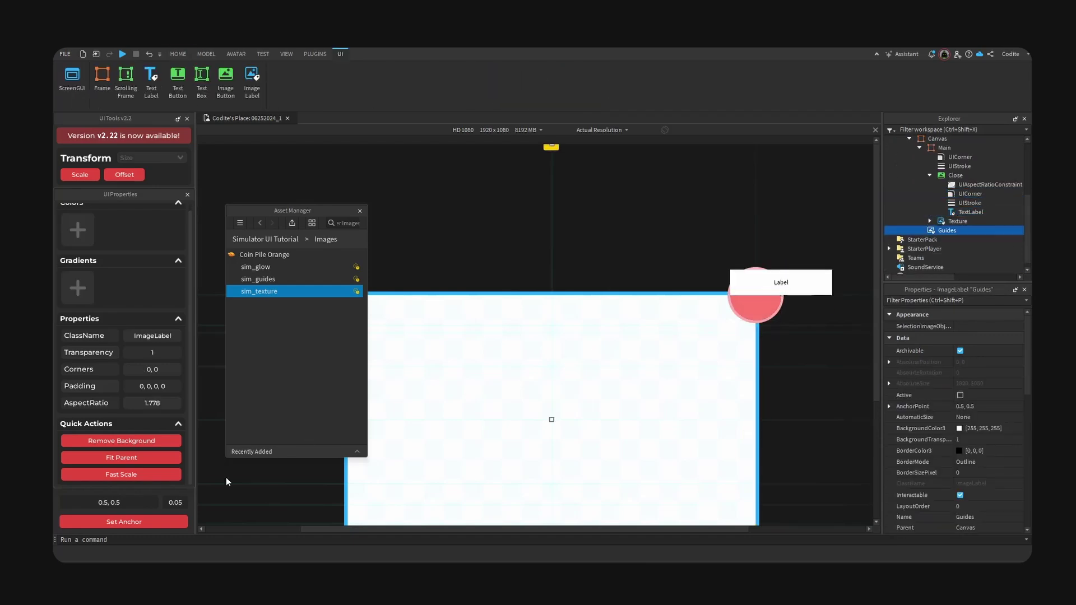
left_click(980, 213)
left_click(165, 524)
Set the TextLabel's font to Fredoka One and enable TextScaled
scroll(950, 430, "down", 10)
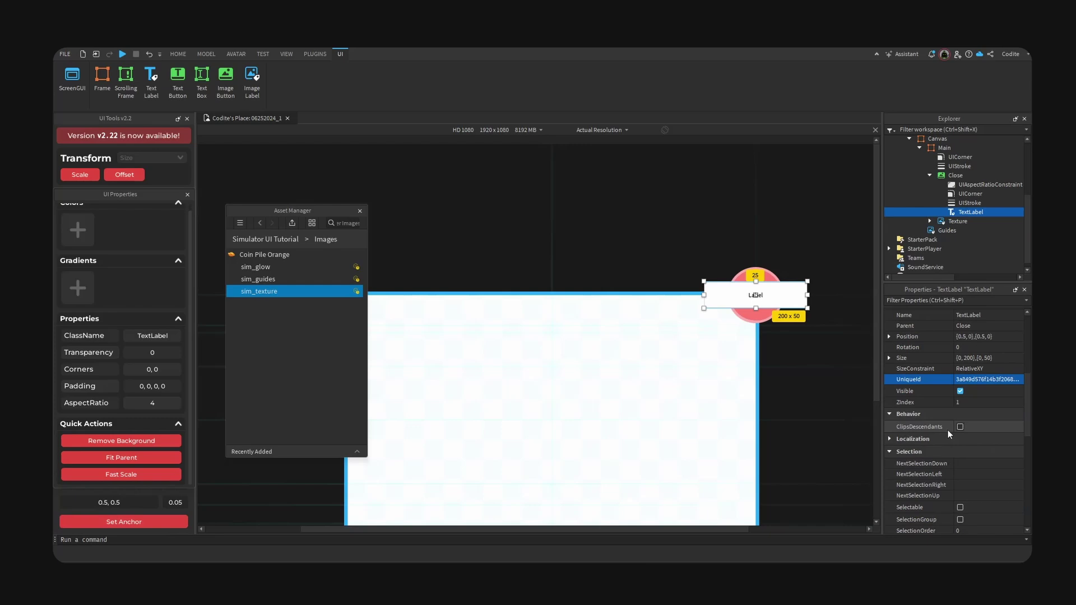
left_click(995, 421)
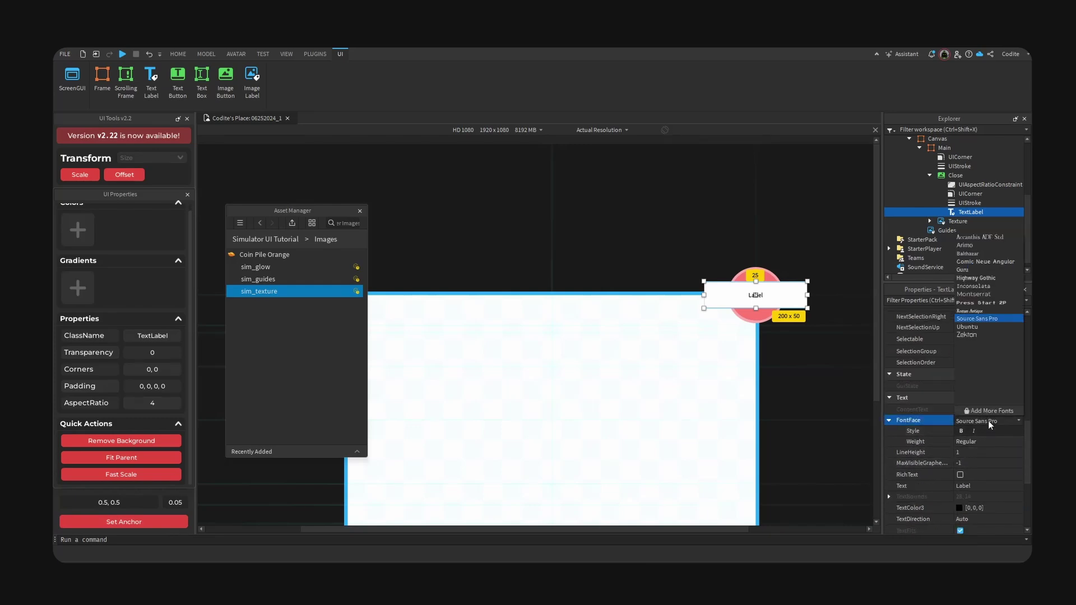
left_click(988, 311)
scroll(960, 443, "down", 4)
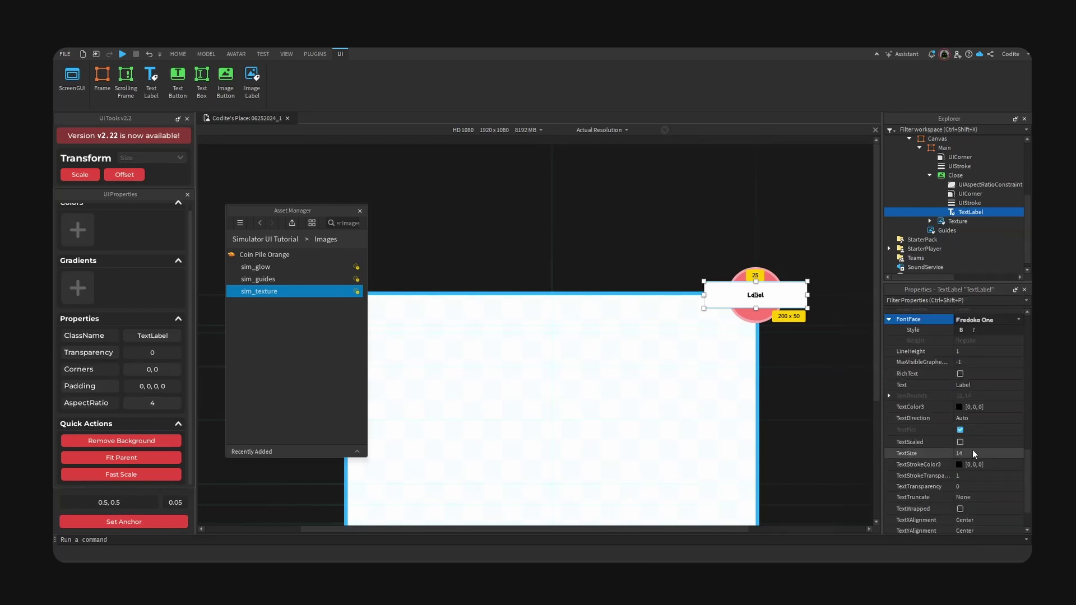
left_click(960, 443)
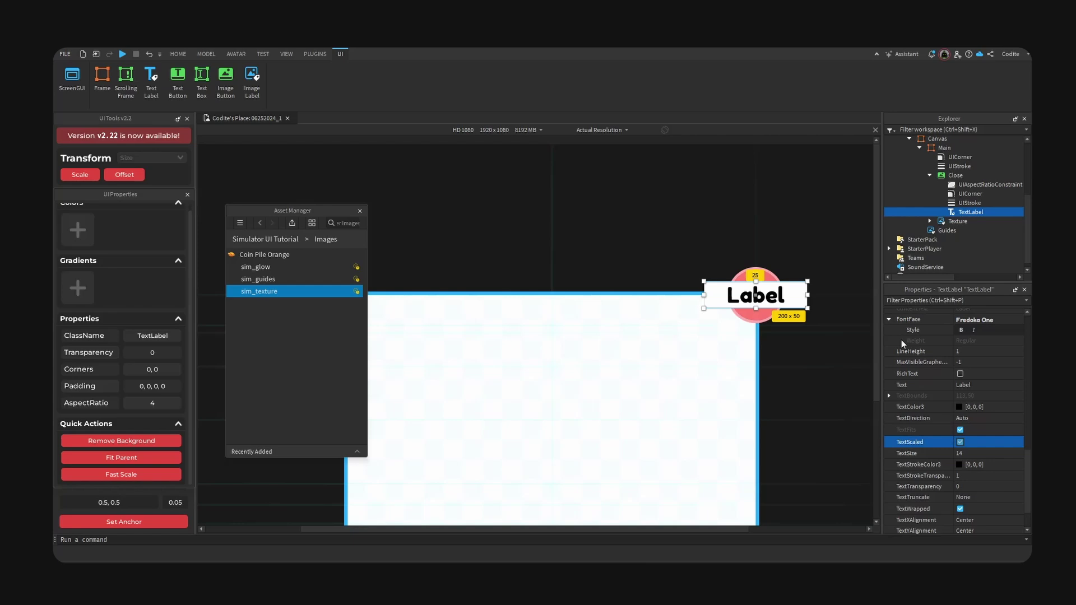
Style the TextLabel as a white X (#ffffff) without background, sized about 60 × 78 px
left_click(771, 303)
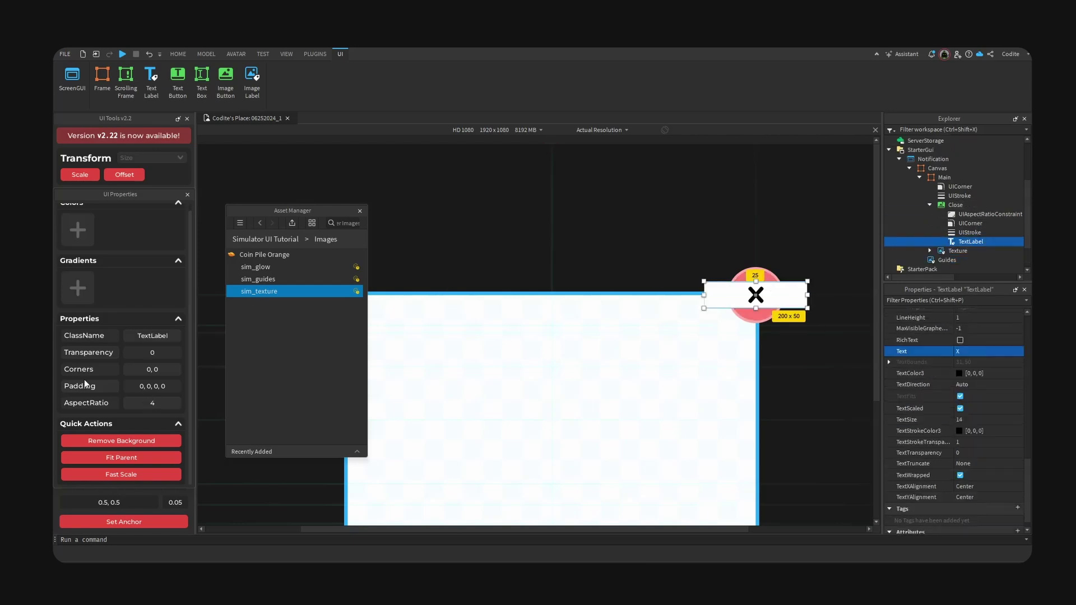
left_click(120, 442)
left_click_drag(807, 294, 724, 295)
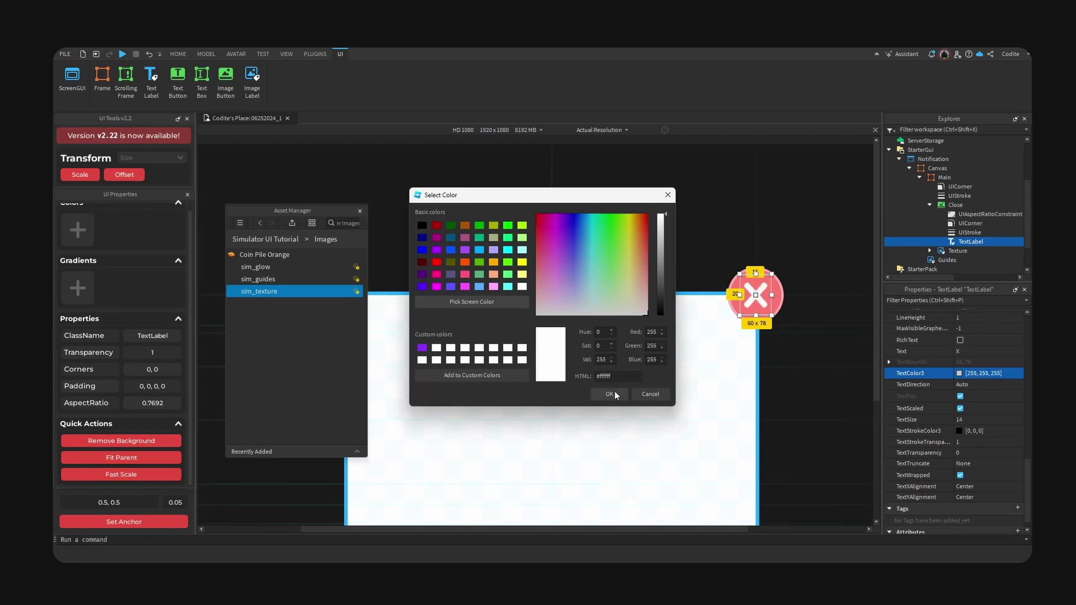
left_click(611, 394)
Convert the Close button's size to offset and set its X size to 72 px
left_click(947, 260)
left_click(617, 130)
left_click(606, 180)
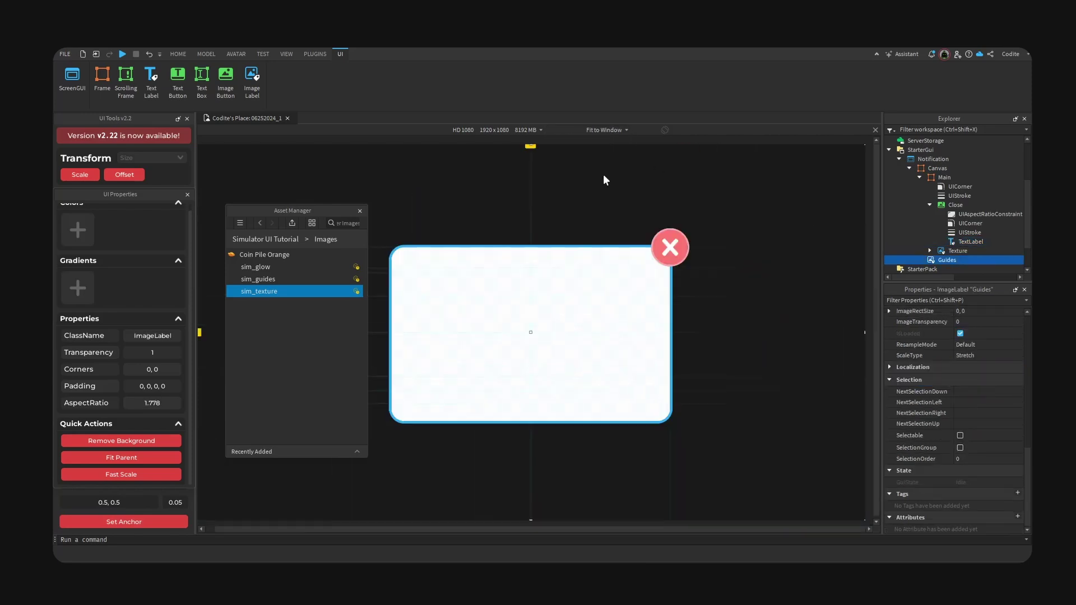
left_click(956, 205)
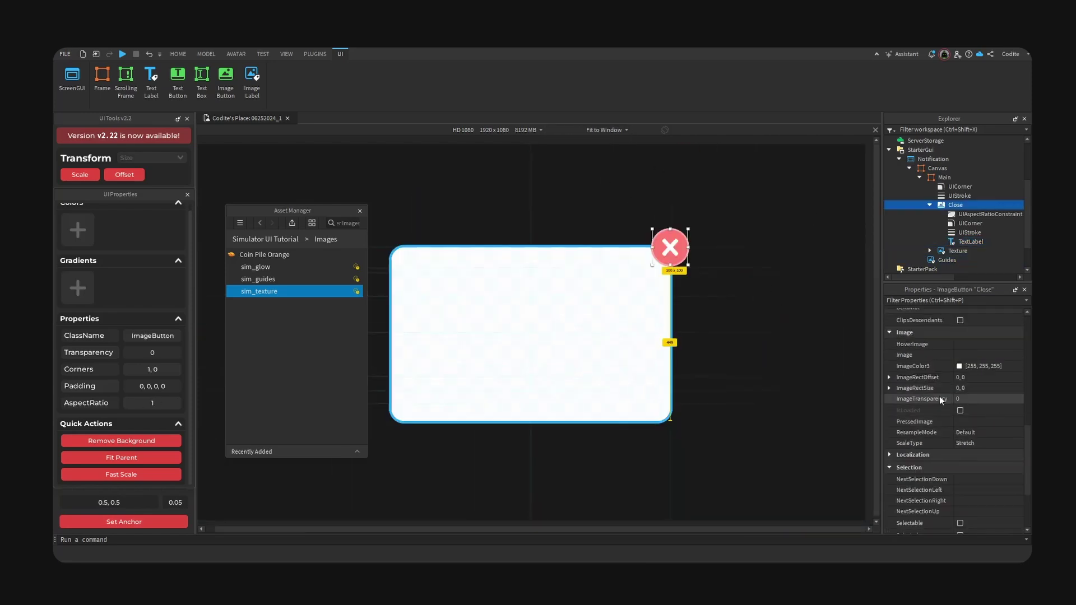
scroll(939, 398, "up", 3)
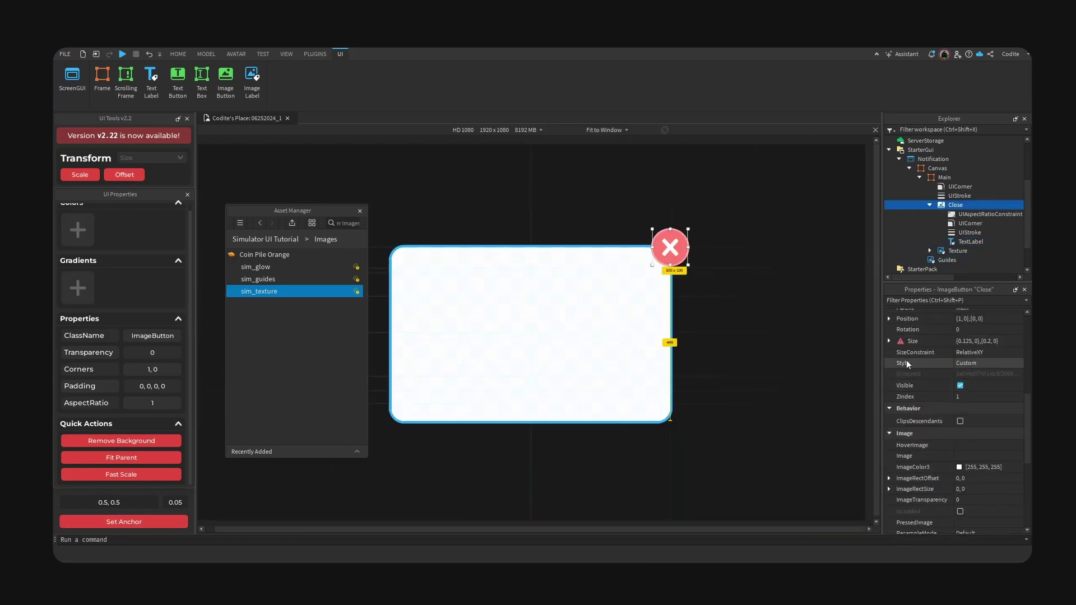
left_click(132, 176)
left_click(889, 341)
left_click(1015, 352)
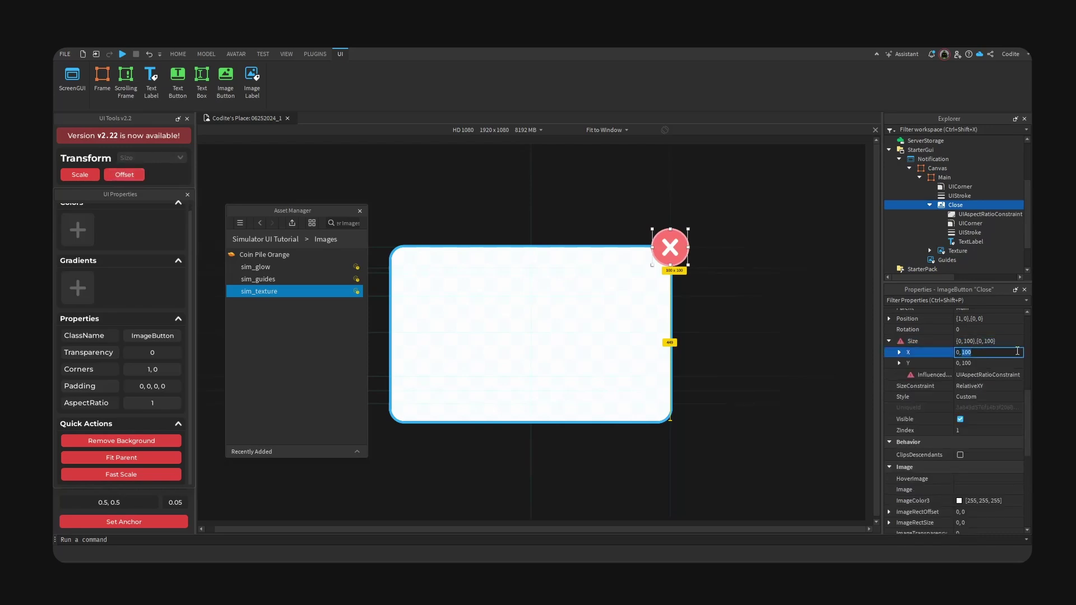
type("72")
key("Return")
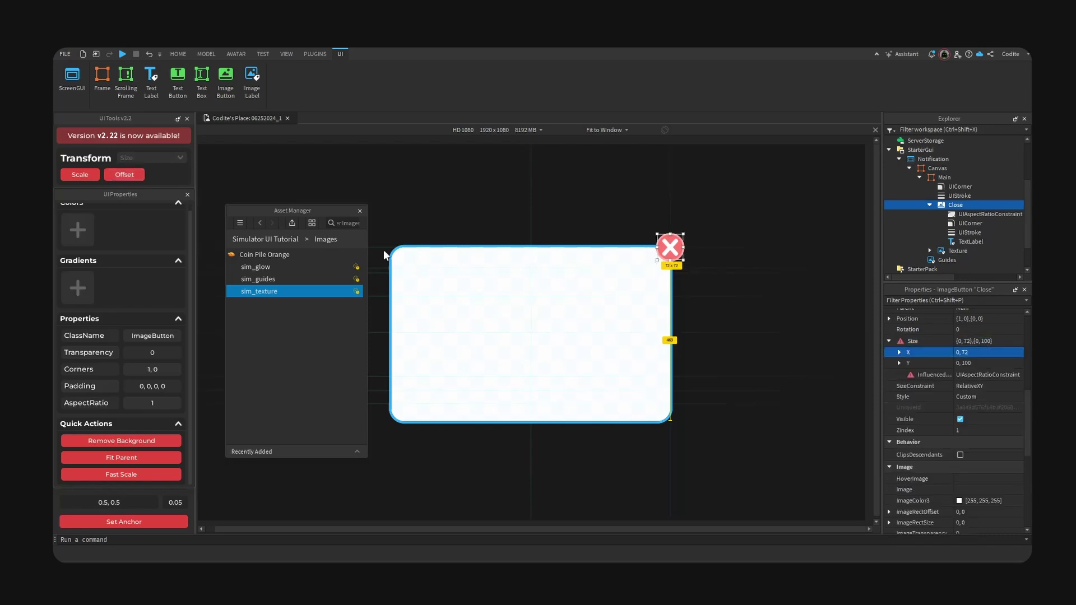
Resize the X label inside Close to about 44 × 57 px and collapse Main in the object hierarchy
left_click(671, 247)
left_click(930, 205)
left_click(919, 177)
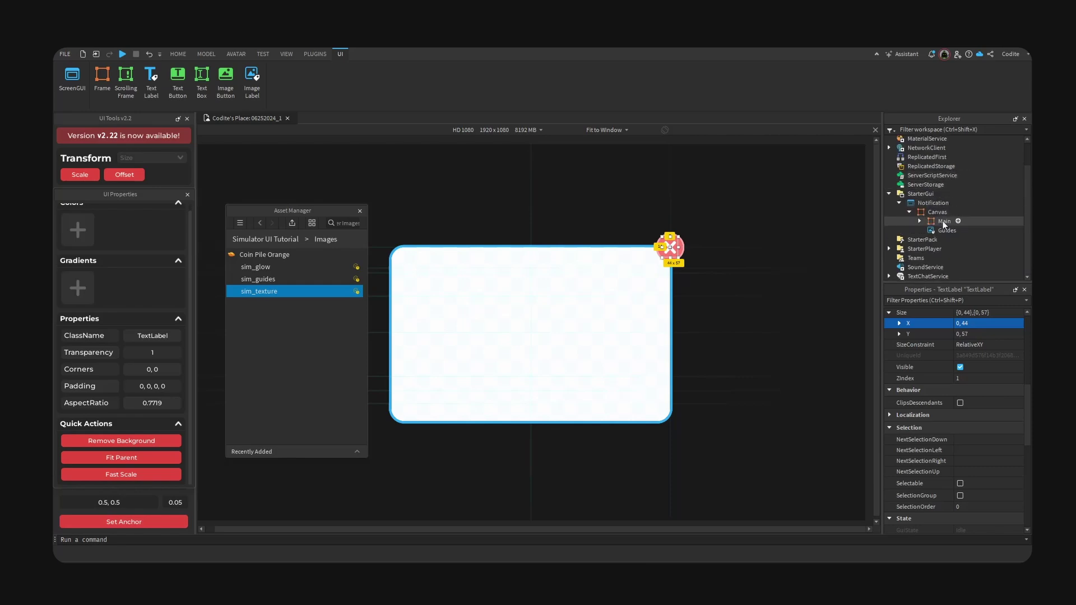
Paste the text label into Main, reading "You have earned" in [60, 76, 85], and size it about 348 × 59 px
left_click(943, 221)
key("ctrl+shift+v")
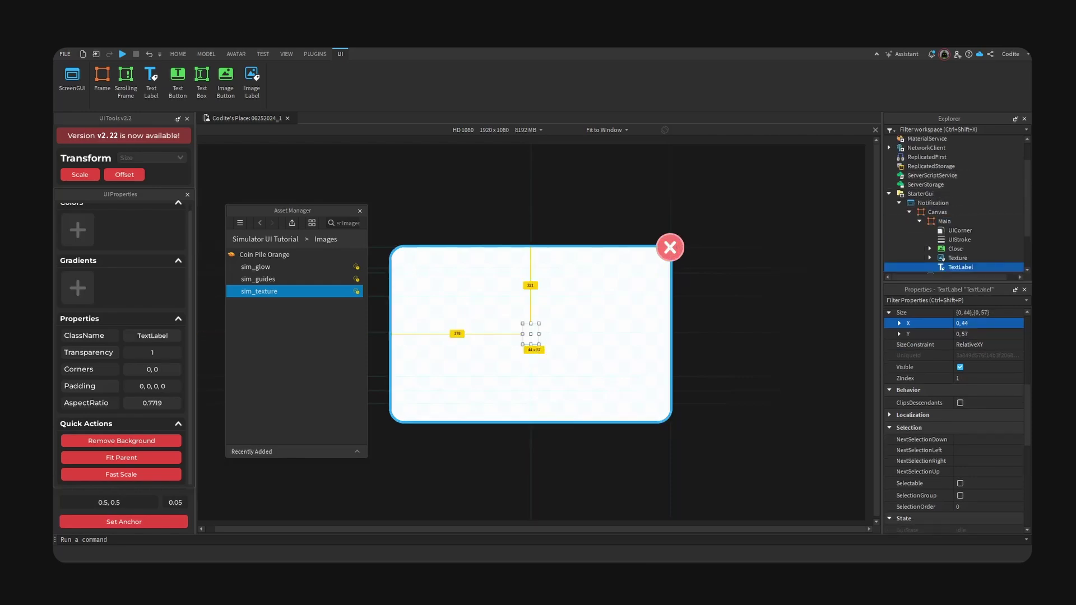
left_click(892, 324)
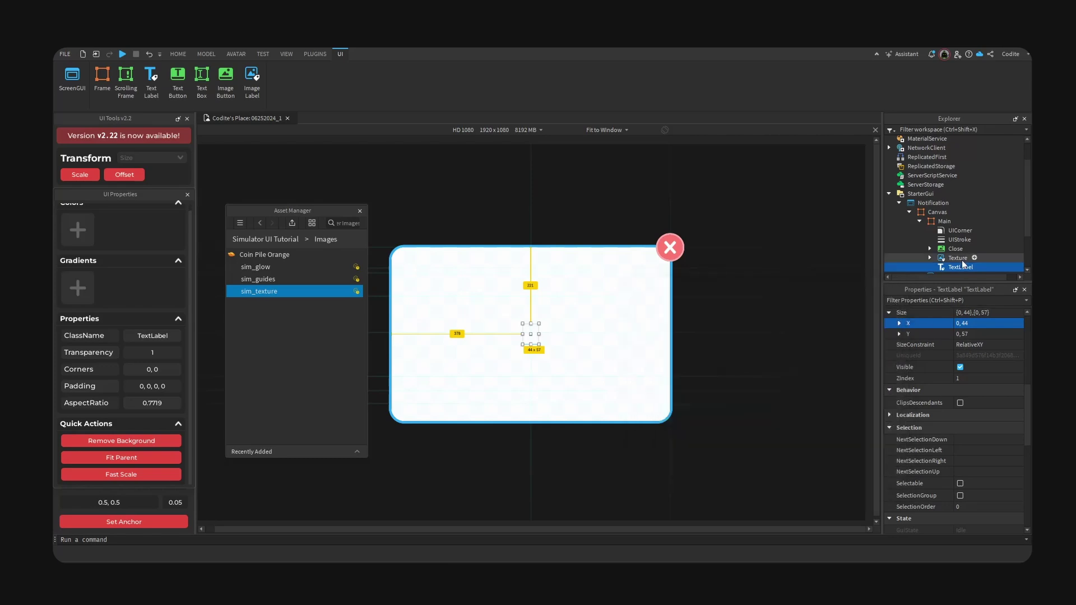
scroll(979, 336, "up", 3)
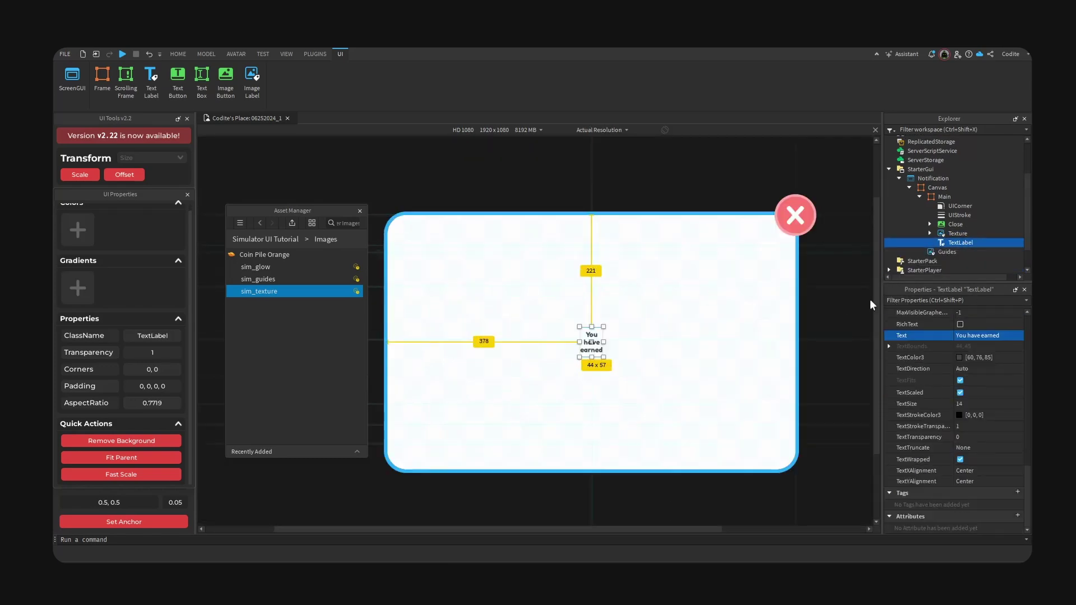
left_click_drag(605, 342, 761, 362)
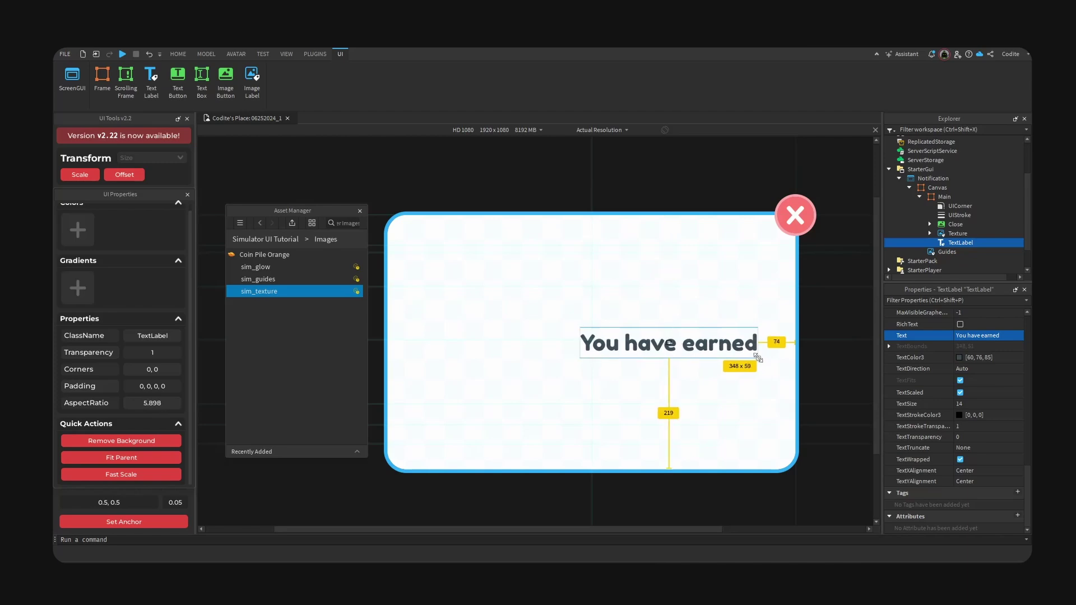
Center the "You have earned" label's anchor and set its position to {0.5, 0},{0.115, 0}
left_click(156, 523)
scroll(953, 420, "up", 5)
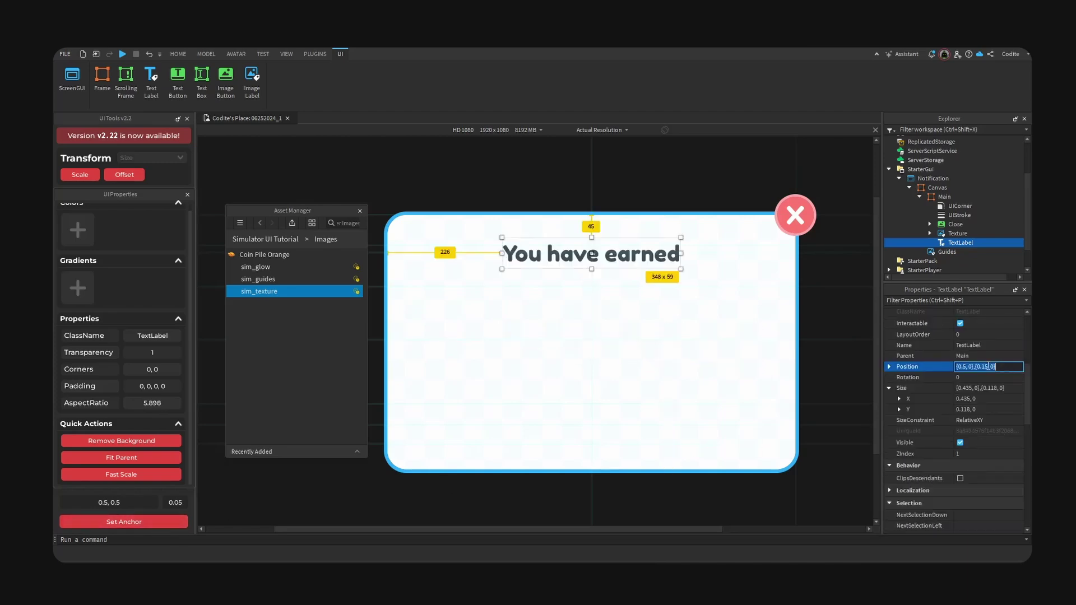
left_click(991, 366)
key("BackSpace")
type("25")
key("Return")
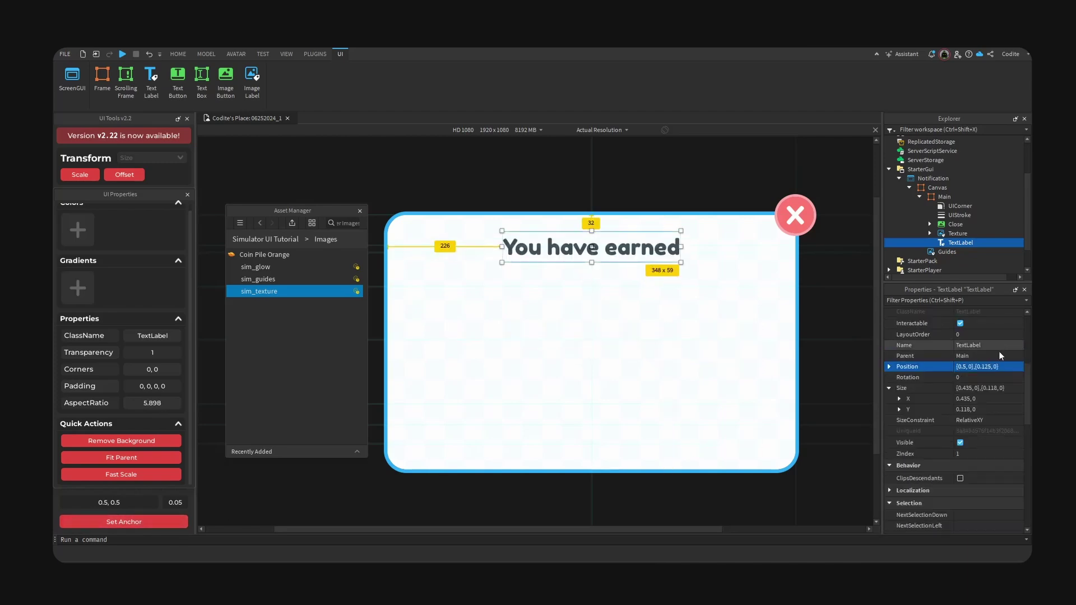
key("BackSpace")
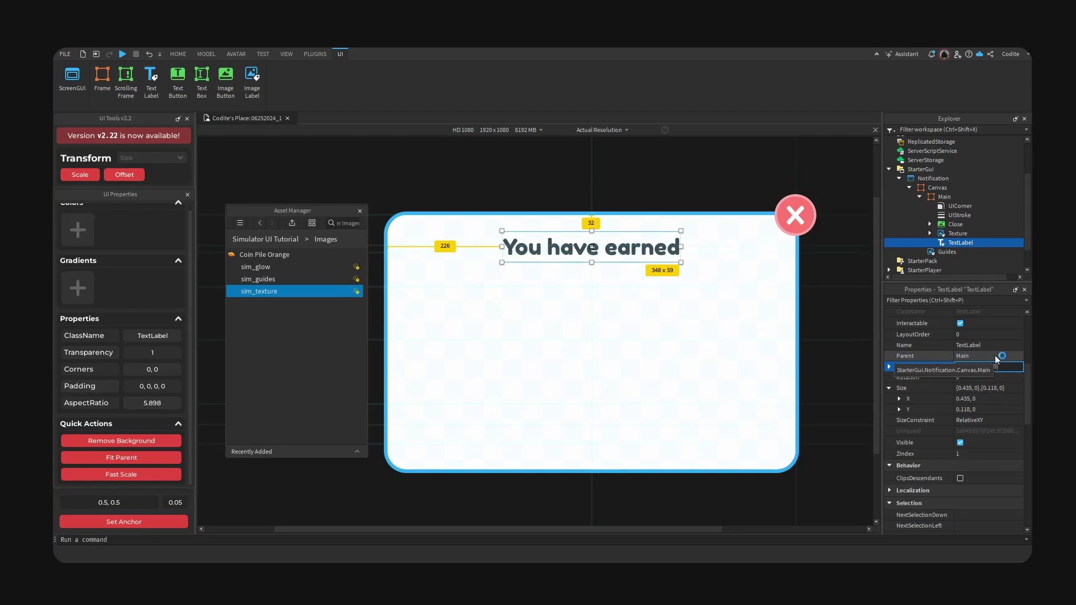
key("Return")
left_click(992, 367)
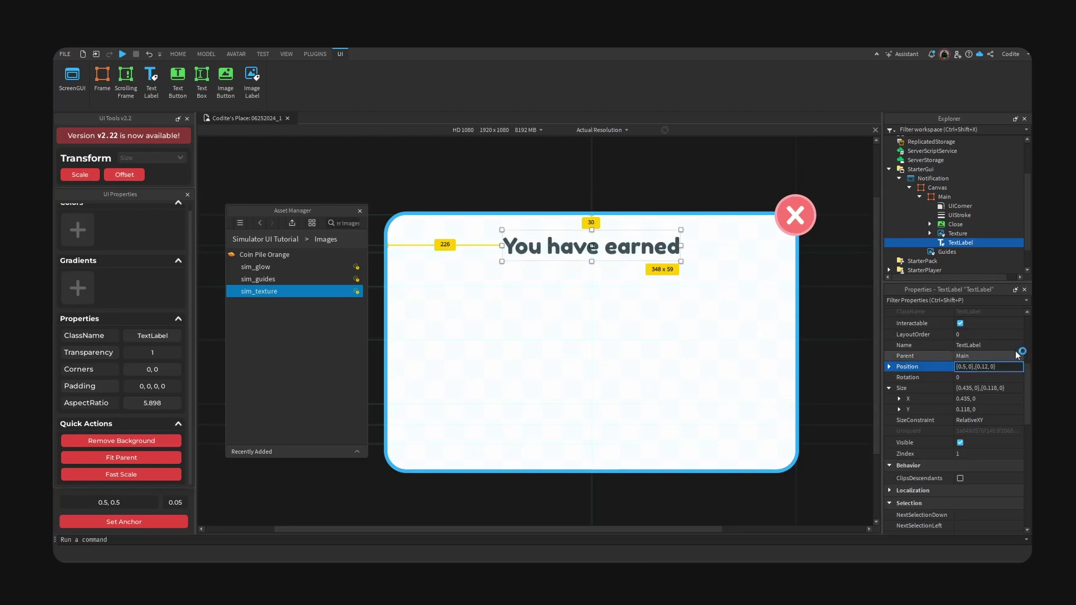
key("Return")
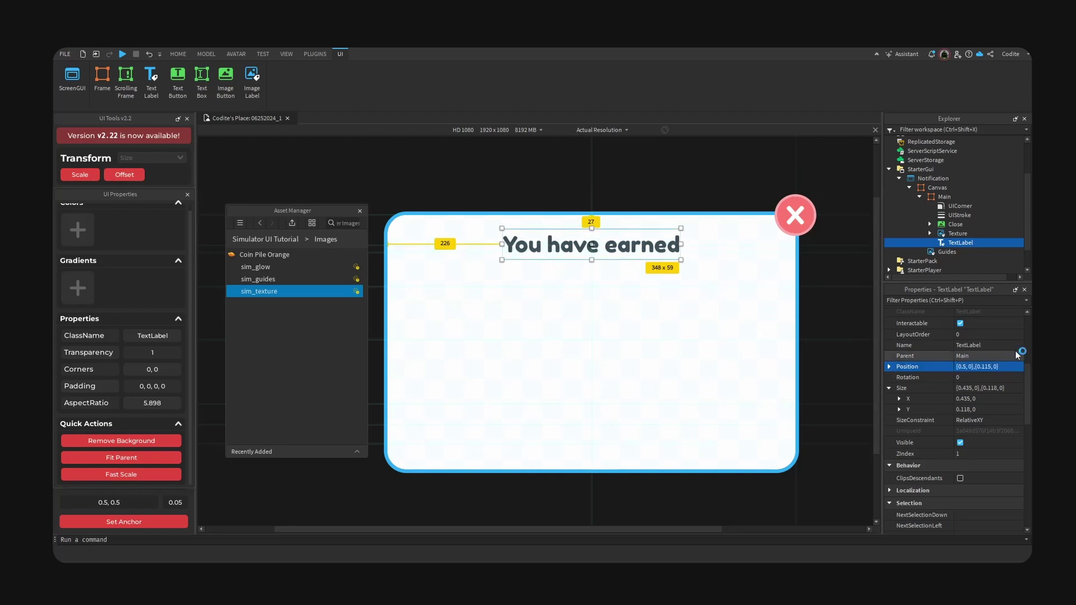
Insert an ImageLabel into Main and name it Icon
left_click(947, 197)
left_click(956, 196)
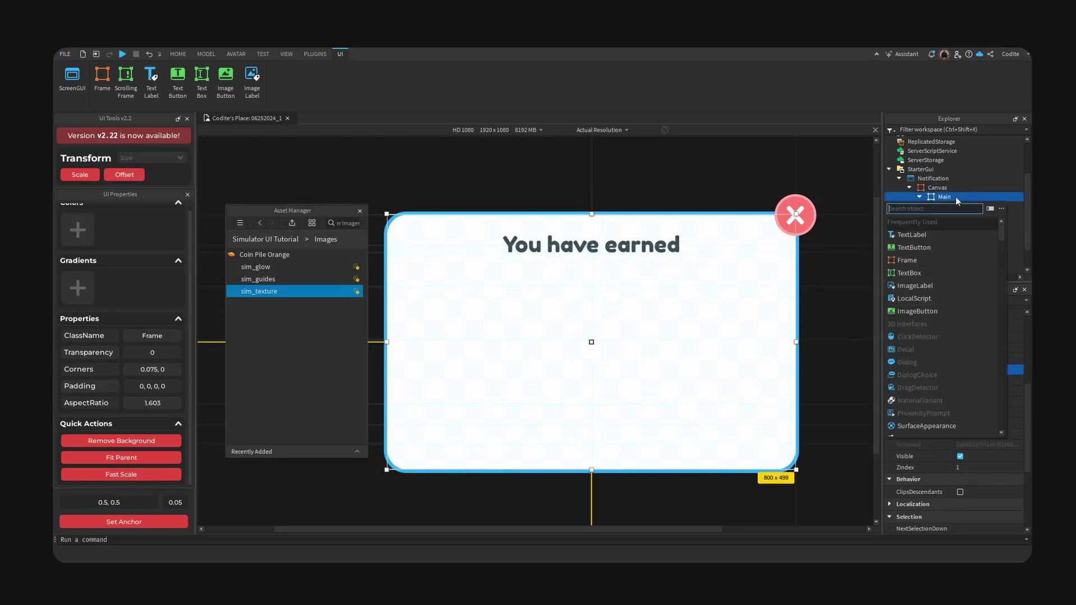
type("imagel")
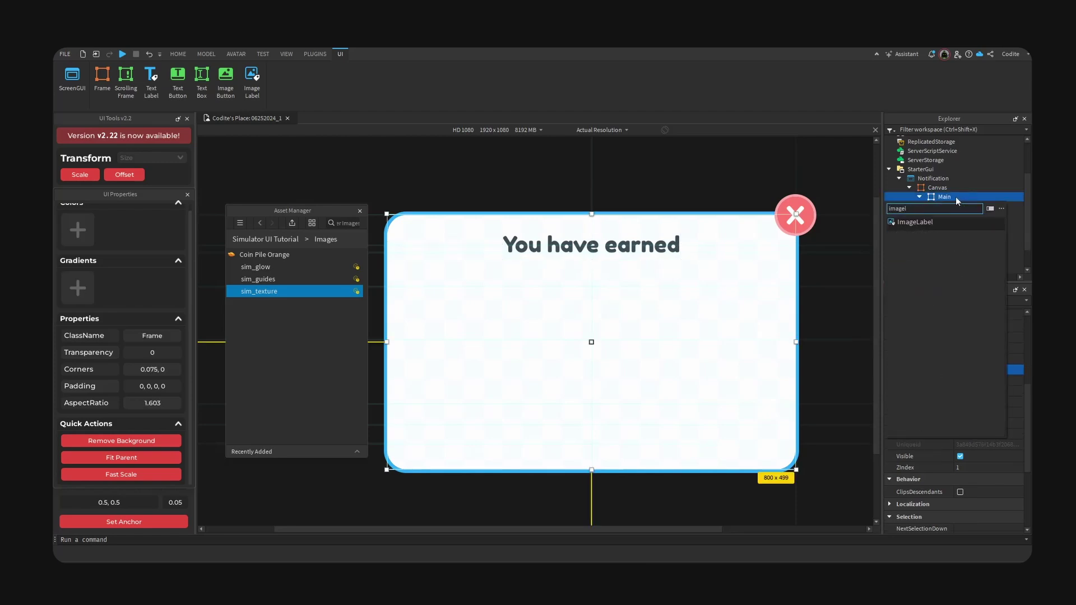
key("Return")
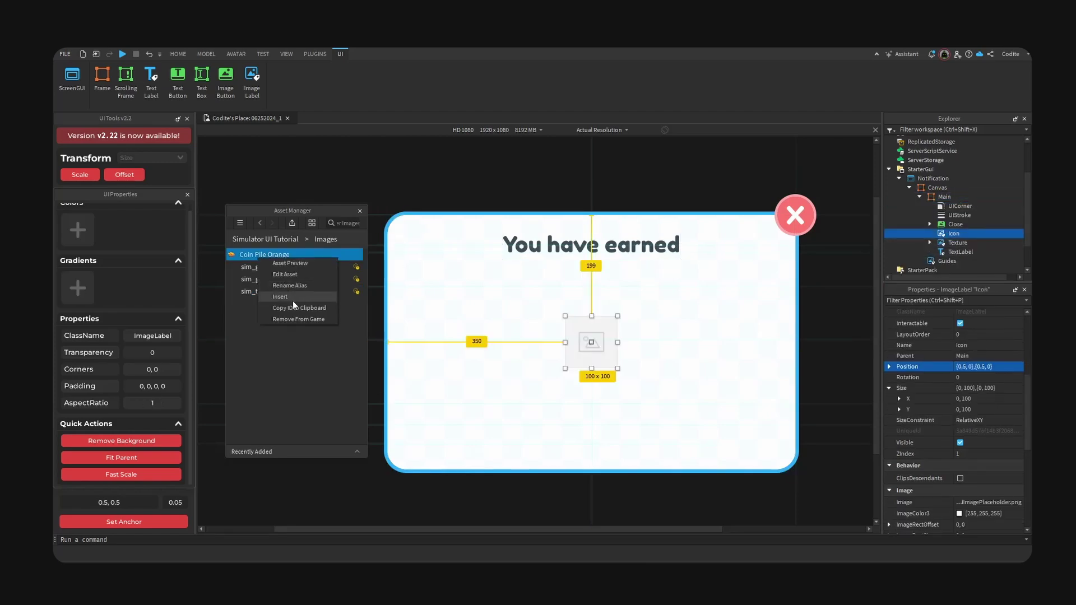
Give Icon the Coin Pile Orange image without background, sized 150 × 150 px, and convert its size to scale
scroll(992, 426, "down", 5)
left_click(999, 368)
key("ctrl+v")
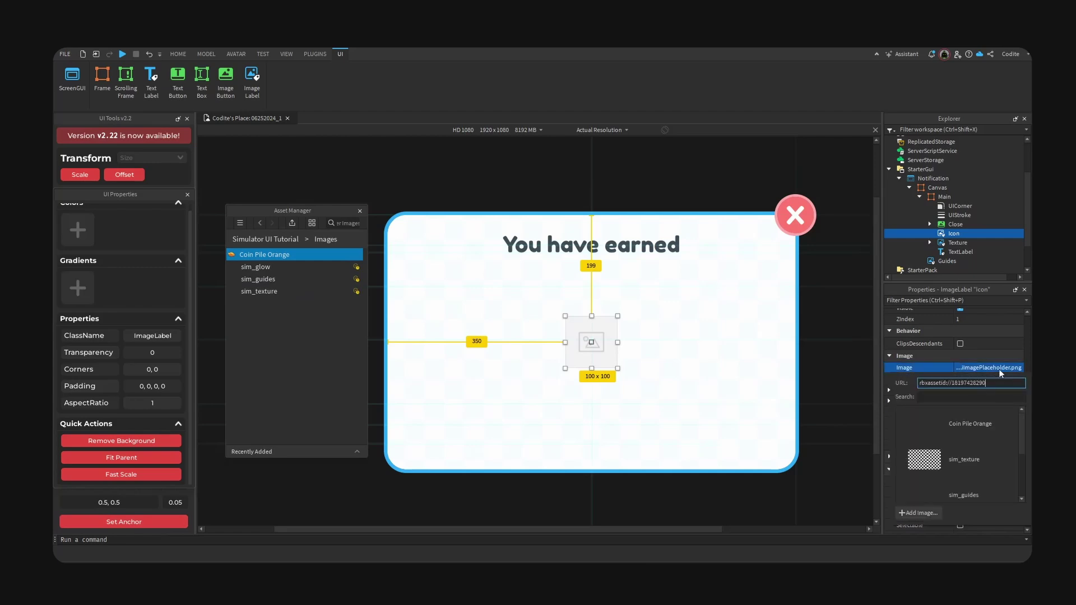
key("Return")
left_click(144, 441)
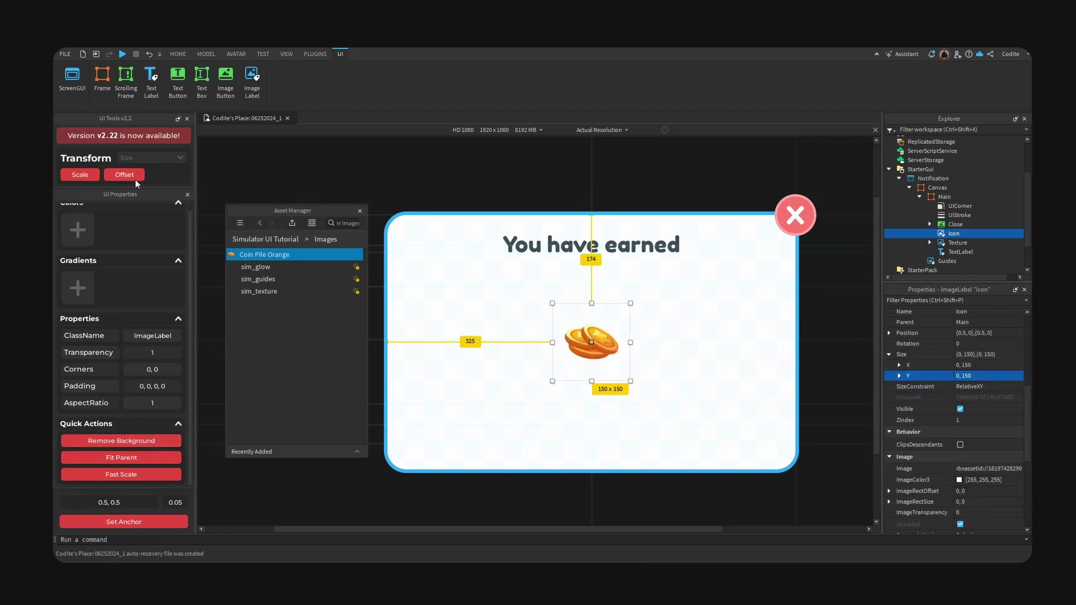
left_click(88, 176)
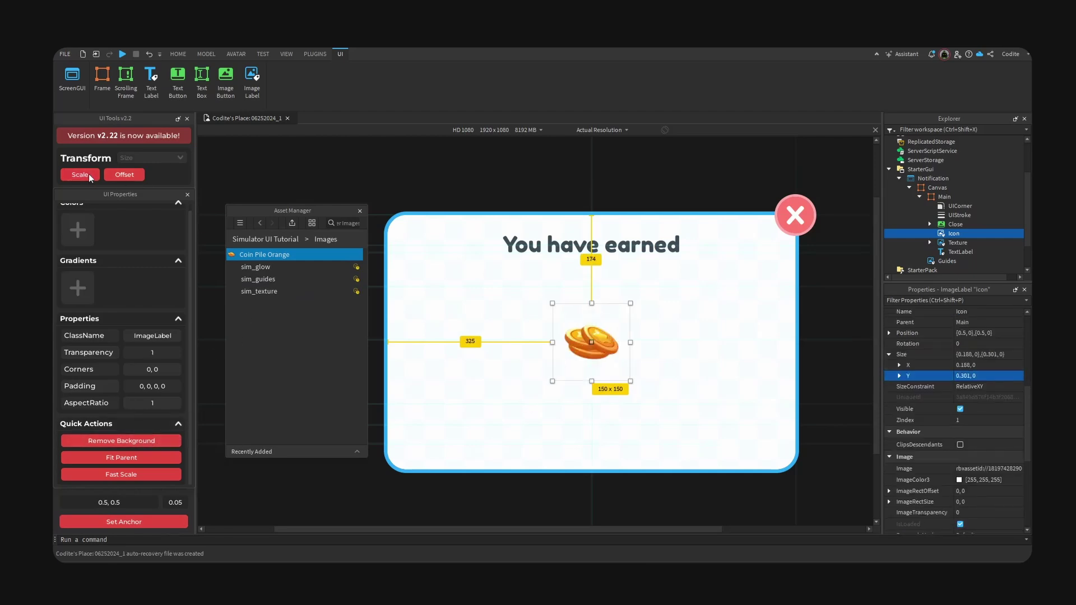
Duplicate the heading label as "1.5M", narrow it to about 102 × 59 px and center it in the frame
left_click(959, 252)
key("ctrl+d")
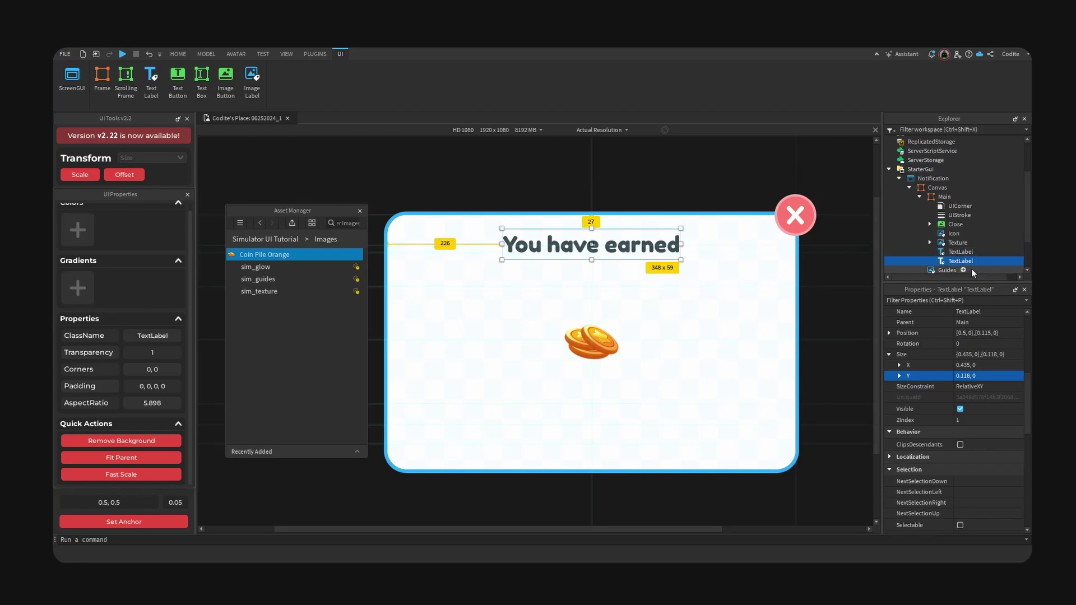
left_click(124, 522)
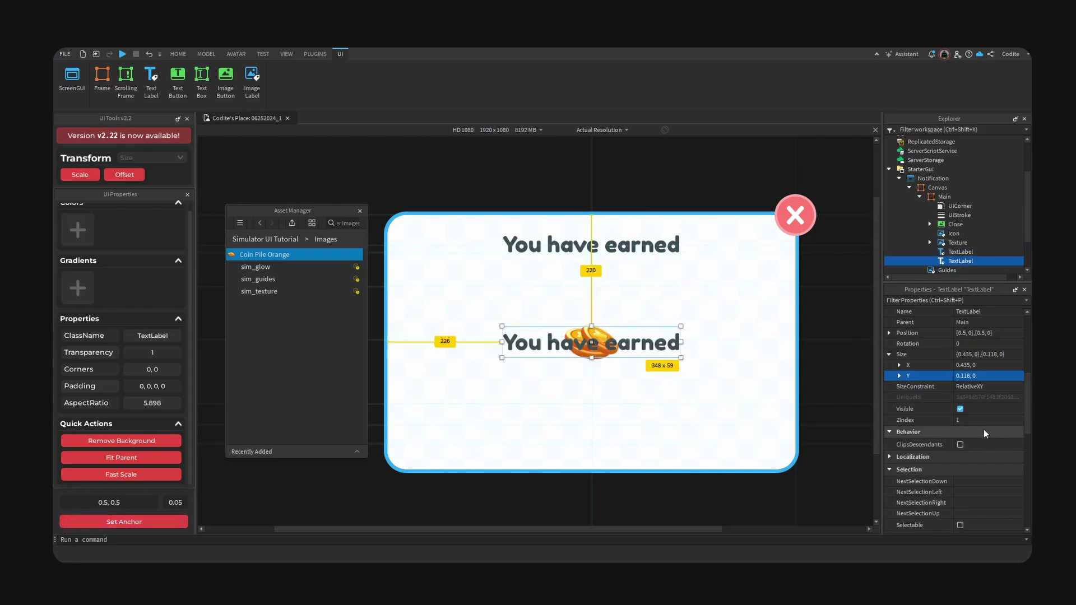
scroll(988, 460, "down", 5)
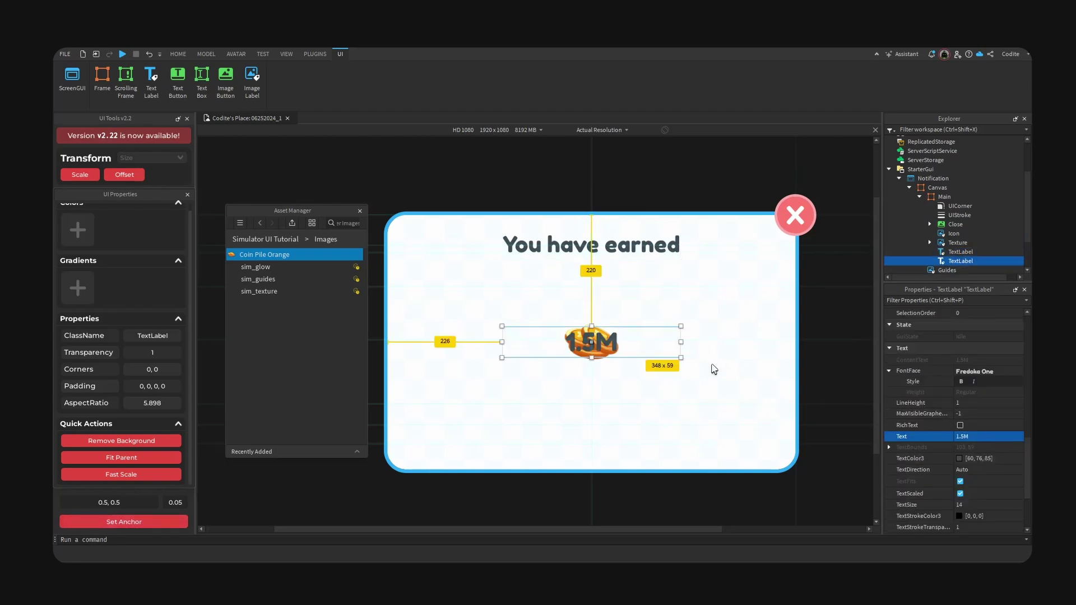
left_click_drag(680, 341, 559, 341)
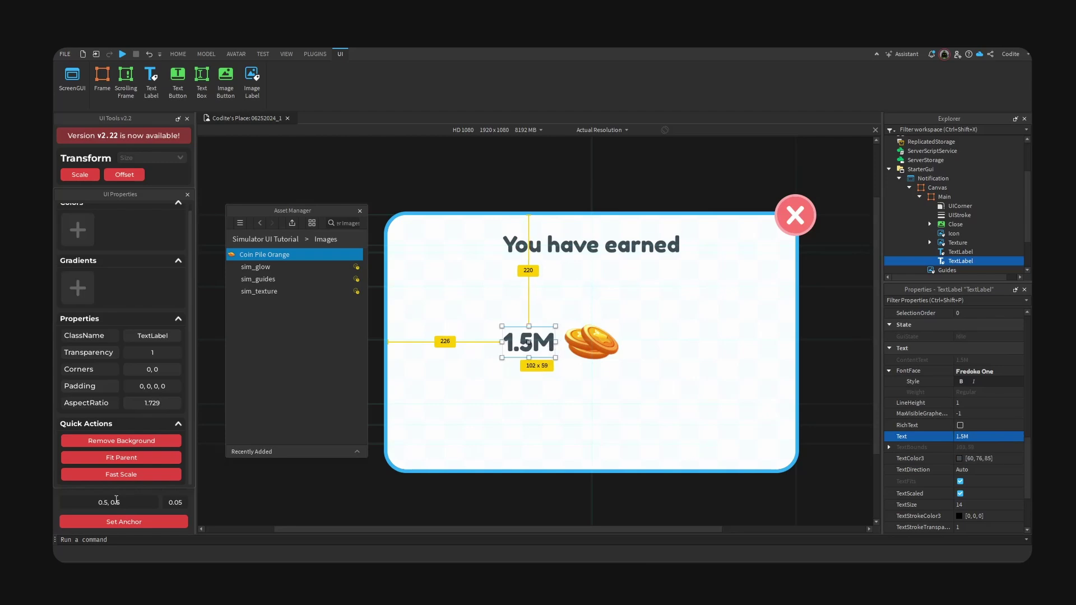
left_click(150, 522)
Set the "1.5M" label's text color to orange (#ff8000)
left_click(959, 458)
left_click_drag(598, 199, 913, 238)
left_click(888, 248)
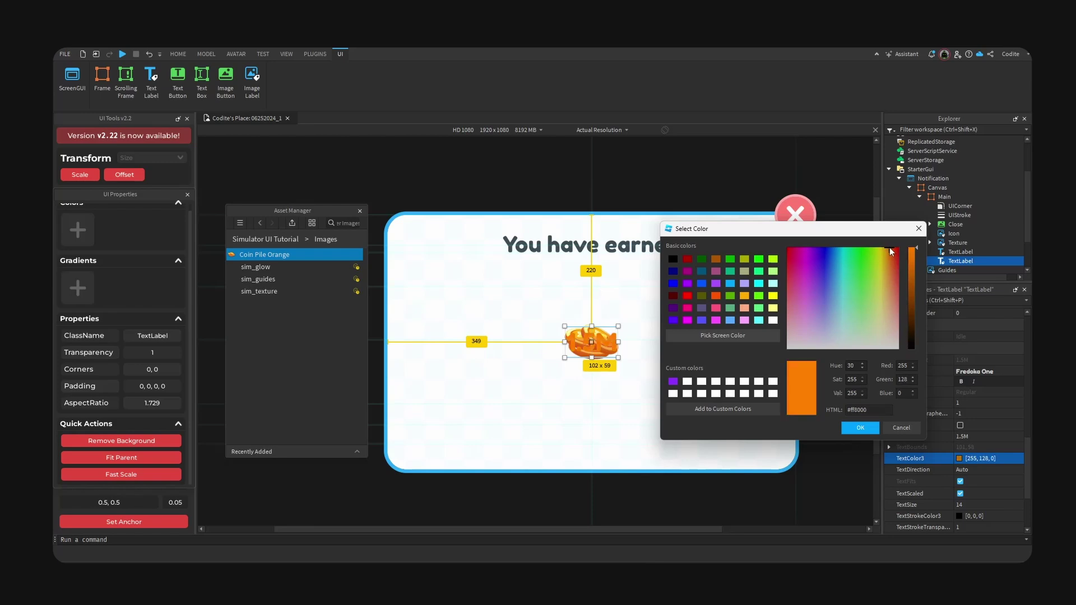
left_click(860, 427)
Set the coin Icon's position to {0.425, 0},{0.28, 0}
left_click(955, 233)
left_click(969, 367)
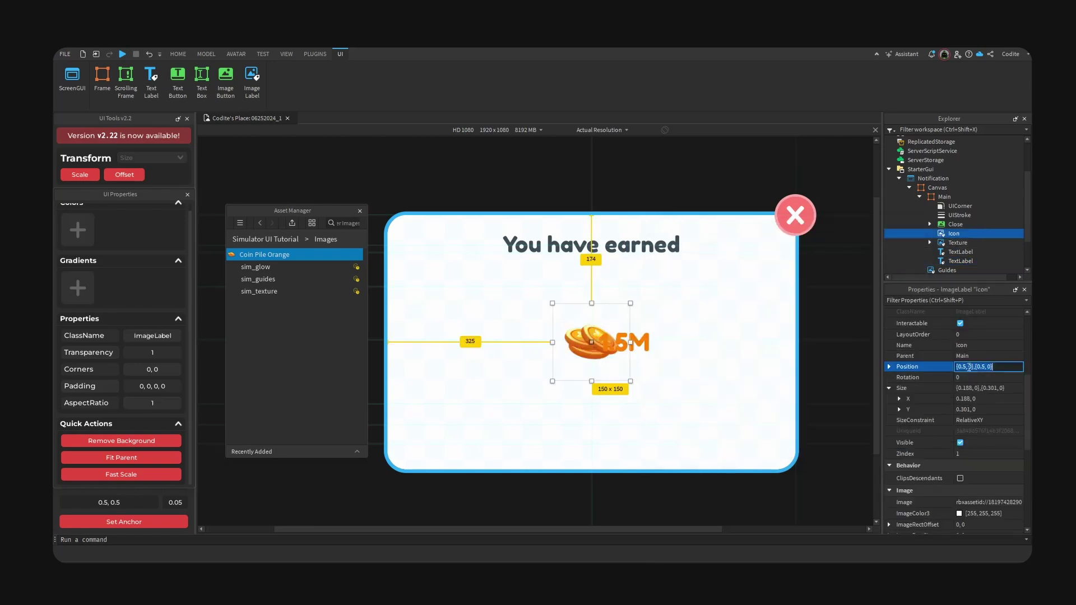
type("3")
key("BackSpace")
type("45")
key("BackSpace")
type("25")
key("Return")
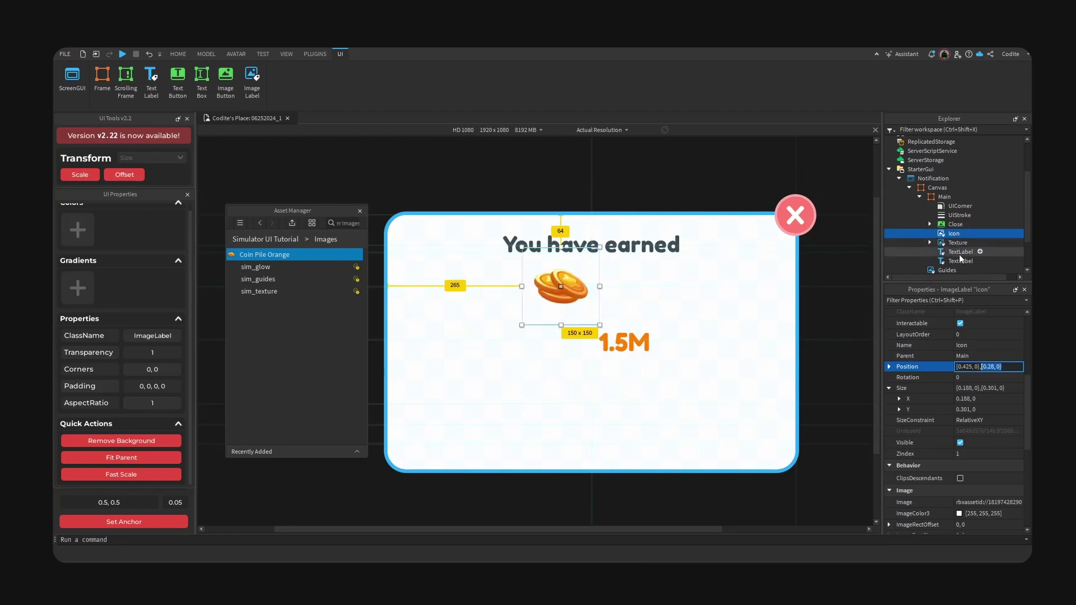
Set the "1.5M" label's position to {0.58, 0},{0.28, 0} so it lines up with the coin icon
left_click(959, 261)
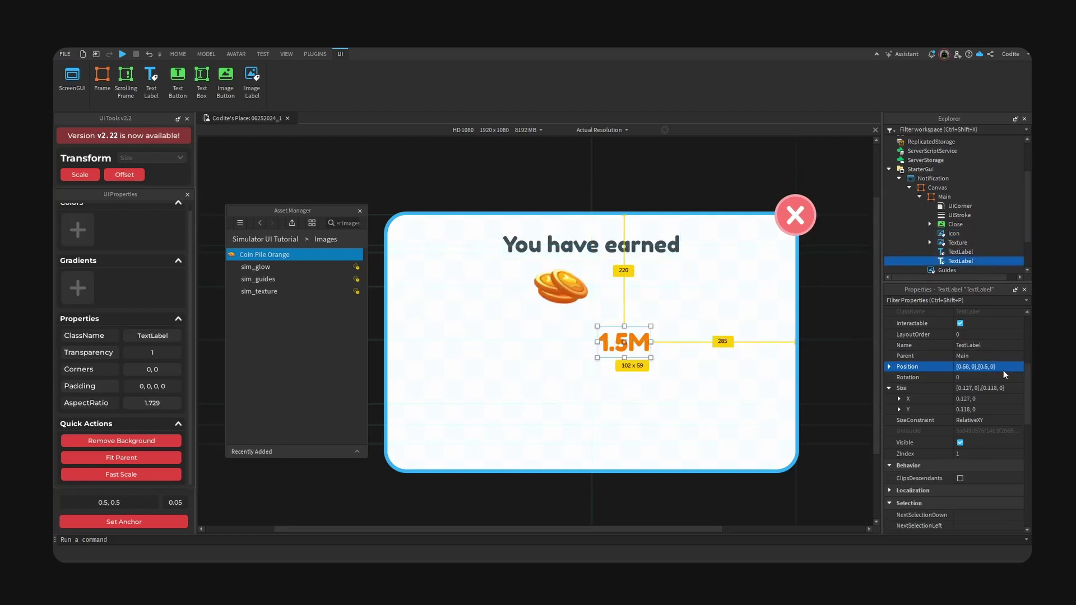
left_click(1003, 368)
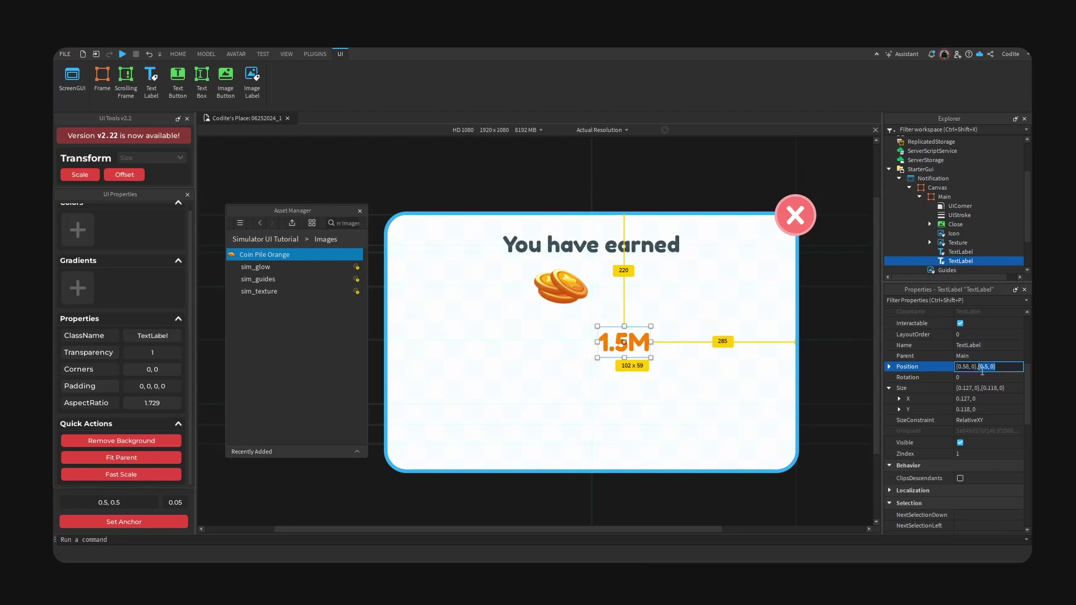
key("Return")
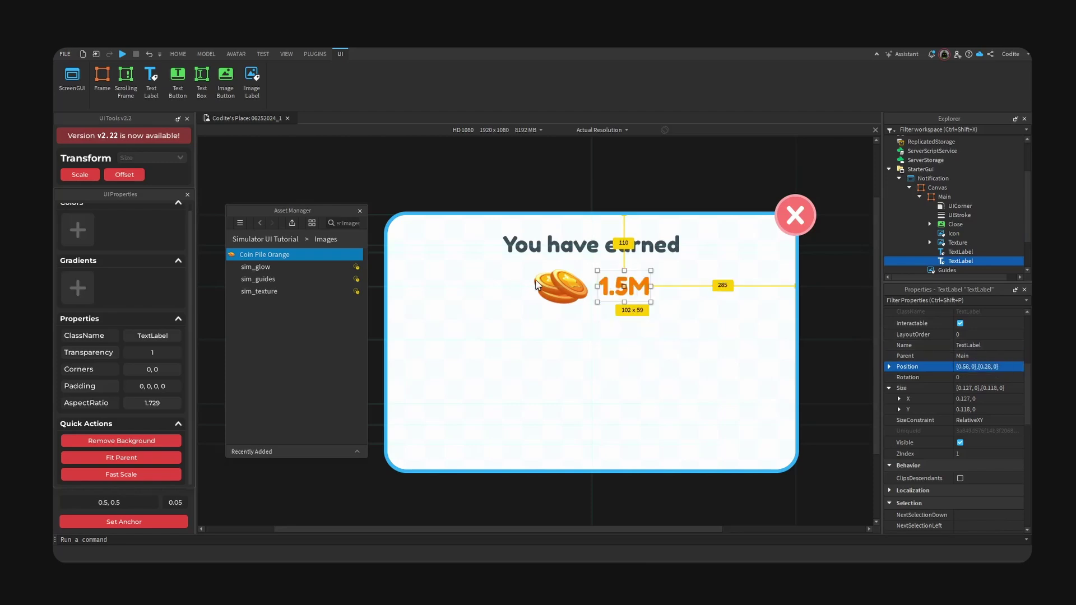
Collapse Main in the object hierarchy and hide the Guides image
left_click(643, 422)
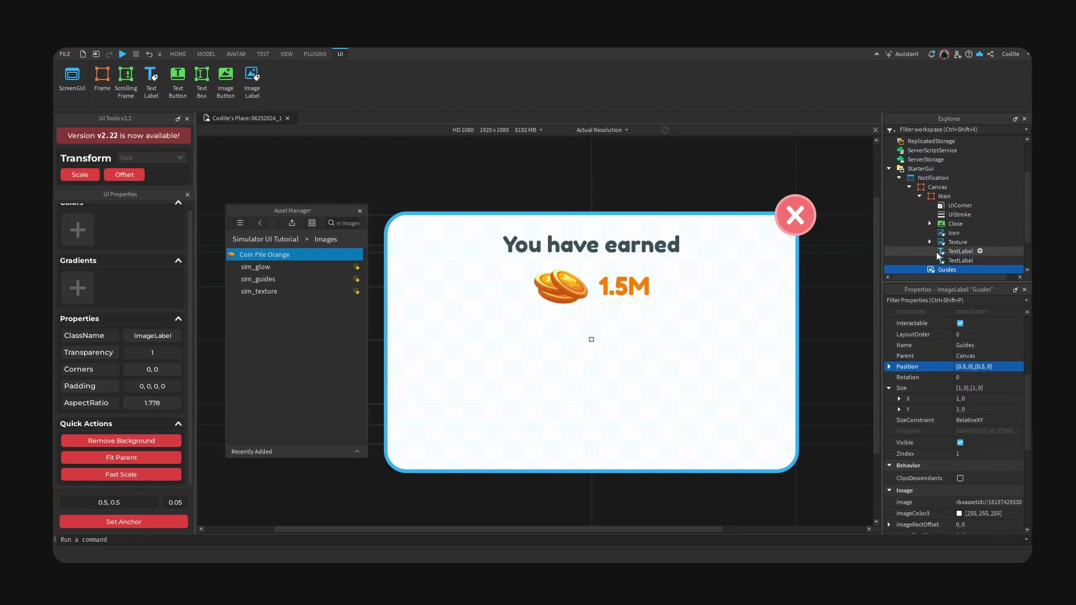
left_click(919, 196)
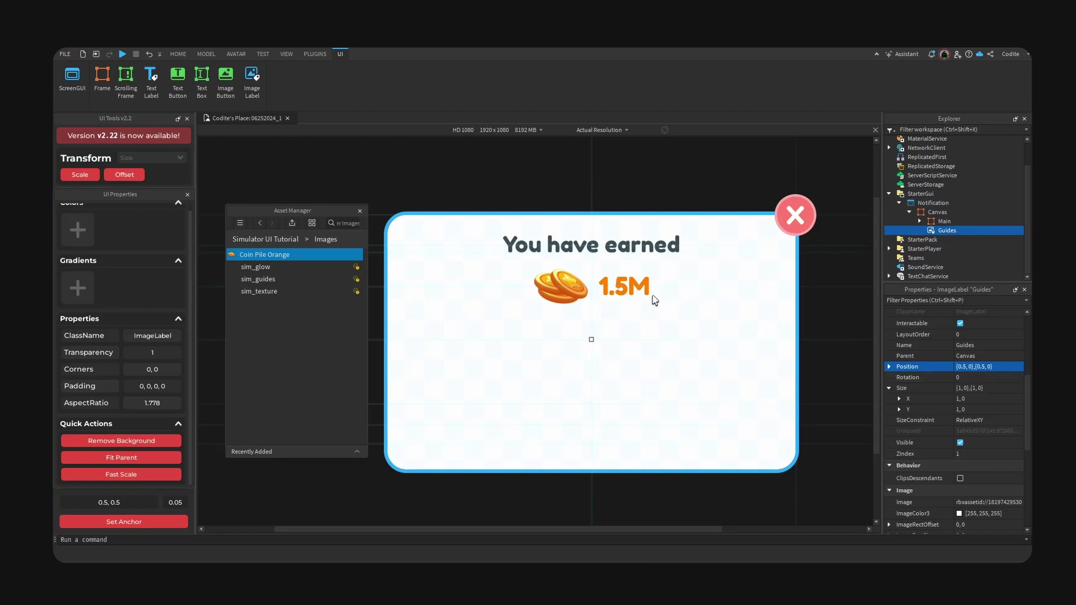
left_click(960, 442)
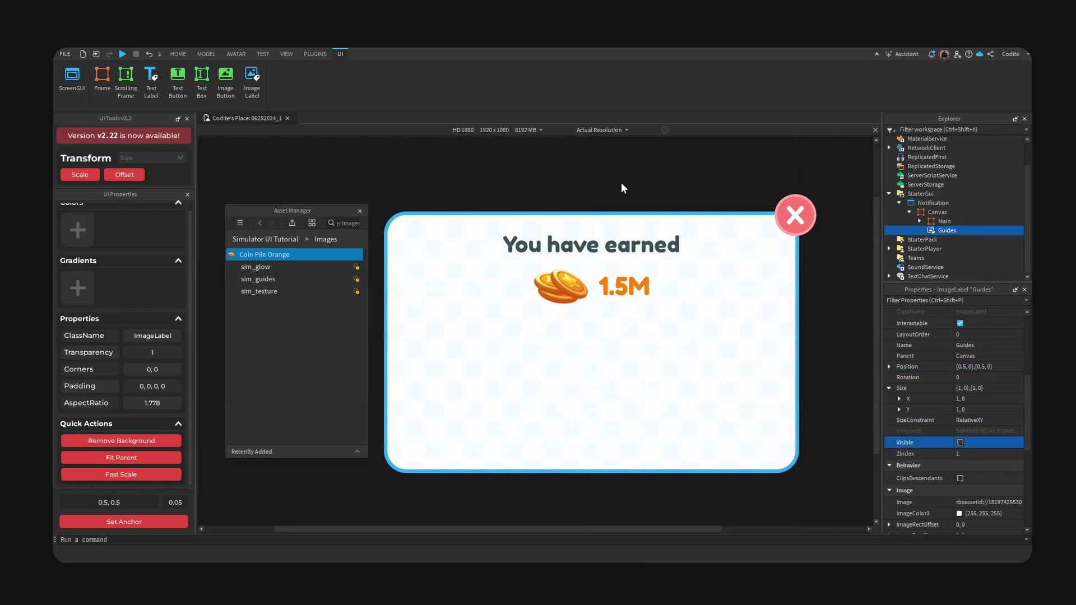
Enlarge the "1.5M" label proportionally to about 125 × 72 px, growing away from the coin icon
left_click(645, 283)
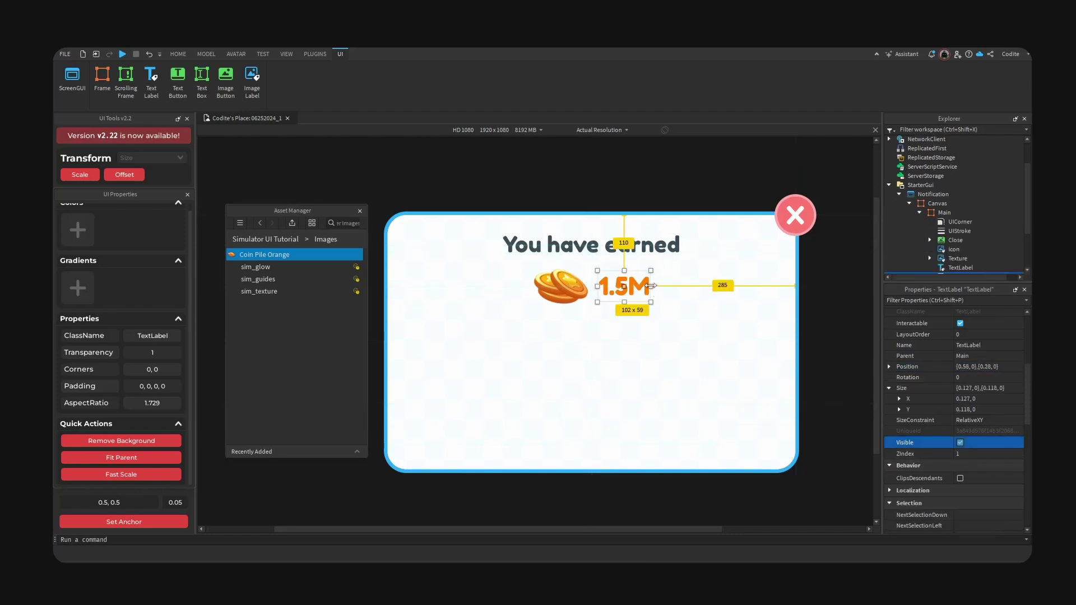
left_click_drag(650, 285, 662, 286)
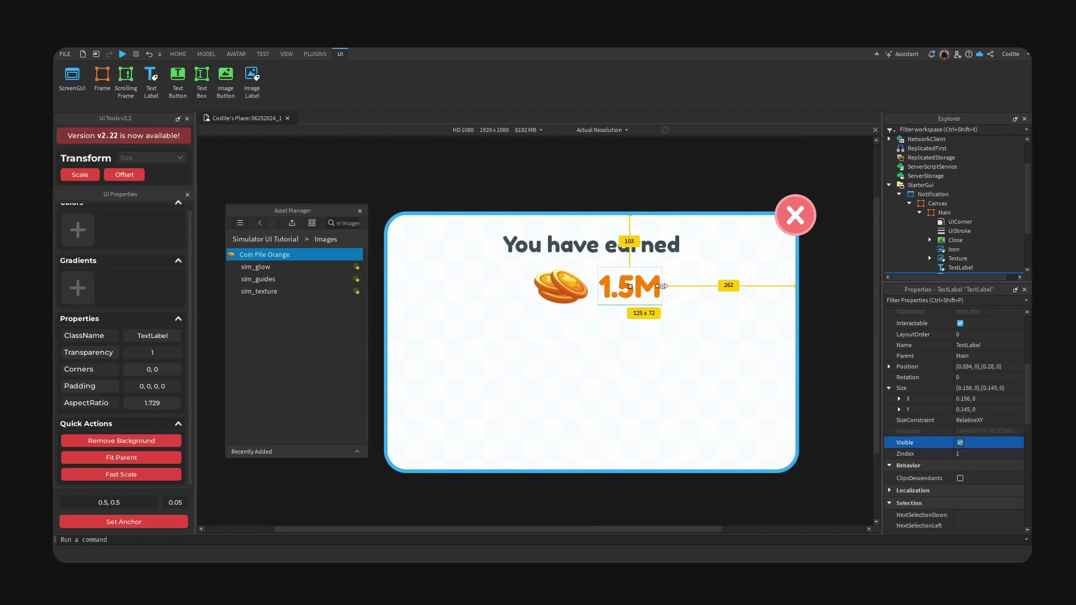
Duplicate the "You have earned" label and place the copy centered below the coin row, at about {0.5, 0},{0.412, 0}
scroll(953, 241, "down", 2)
left_click(957, 209)
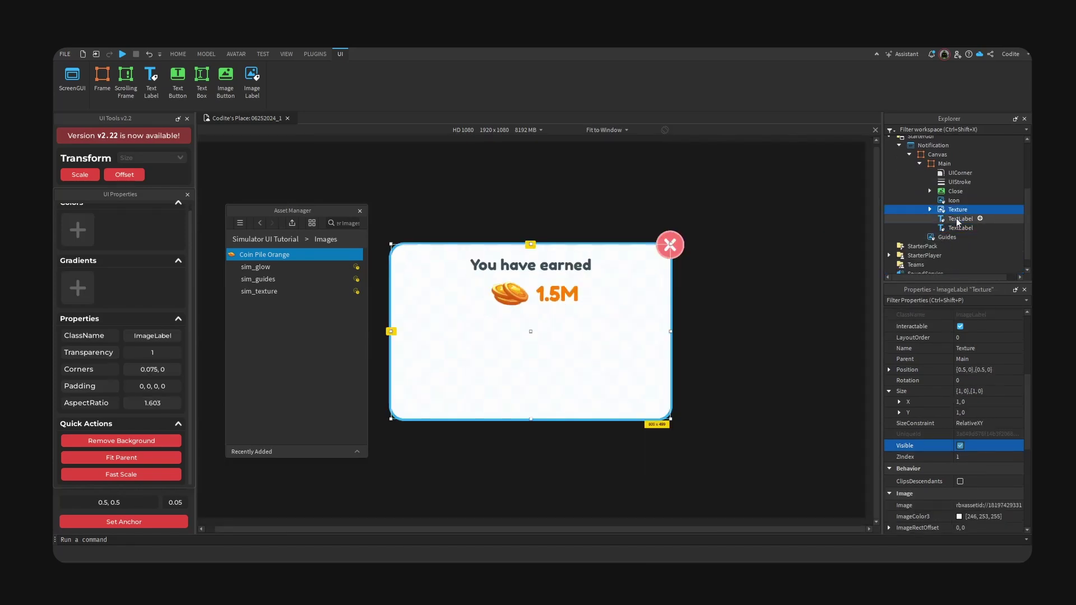
left_click(958, 226)
left_click(958, 221)
key("ctrl+d")
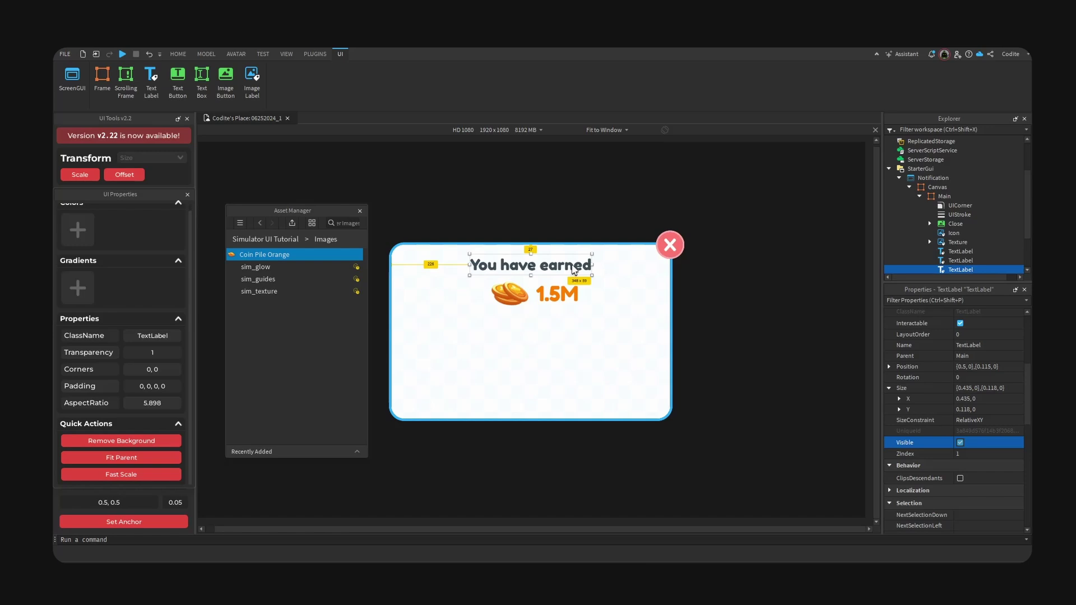
left_click_drag(571, 265, 572, 325)
Change the duplicated label's text to "coins while you were away!"
double_click(603, 319)
type("coins")
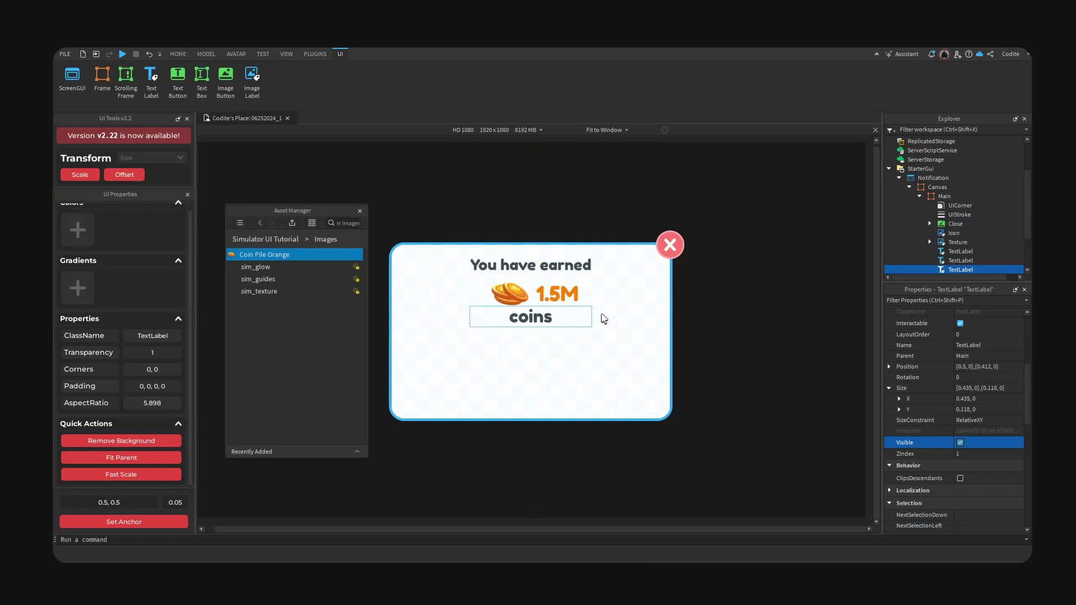
type(" while you were away!")
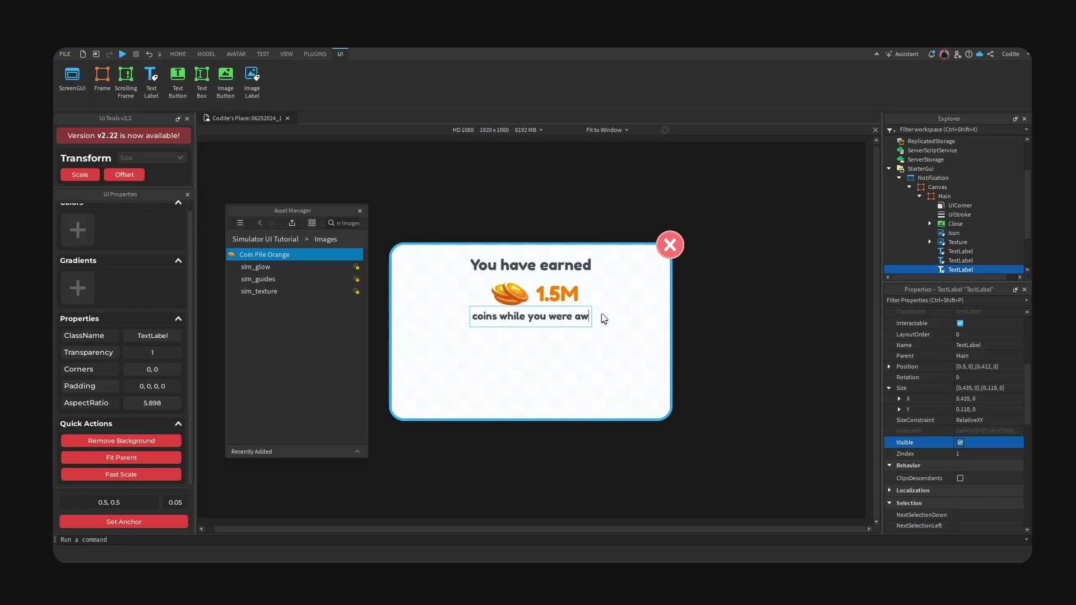
key("Return")
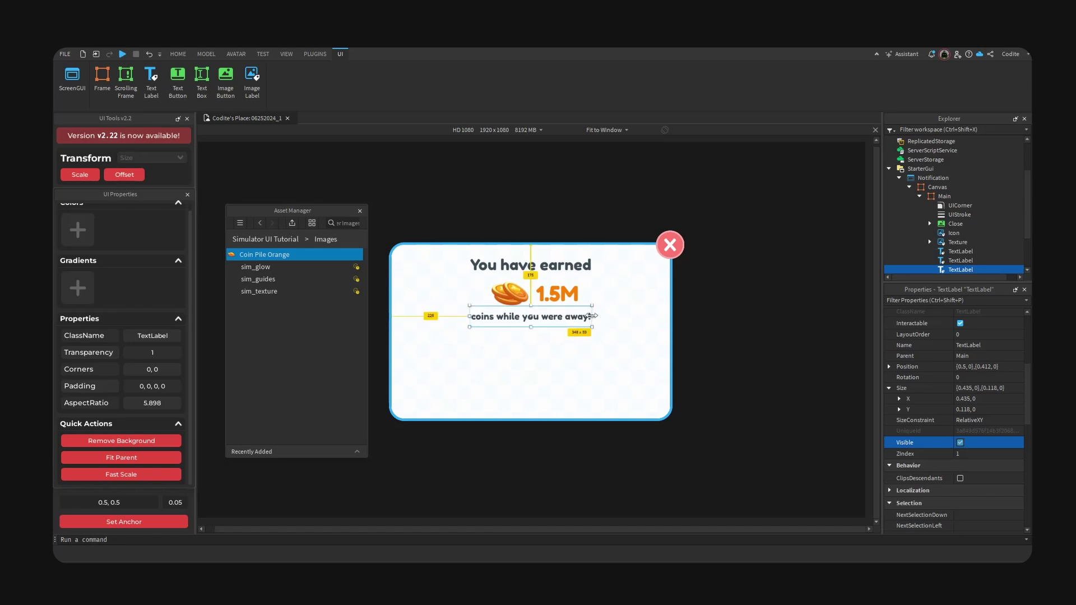
Enlarge the "coins while you were away!" label and place a 545 × 101 px duplicate below it, at {0.5, 0},{0.622, 0}
mouse_move(592, 316)
left_mouse_down()
mouse_move(661, 316)
mouse_move(571, 319)
left_mouse_up()
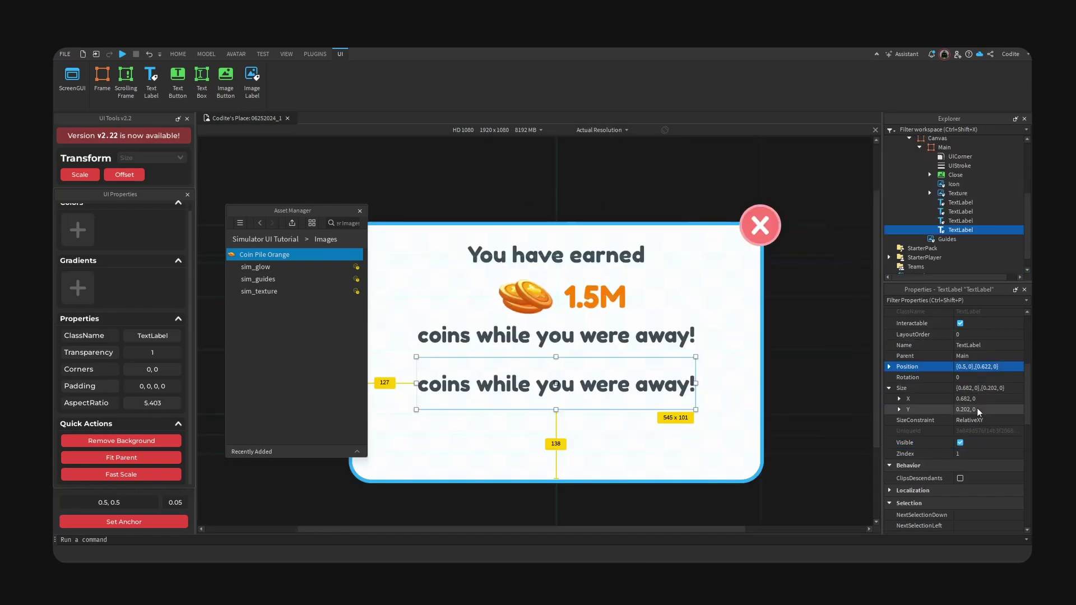
Turn off rich text on the duplicated label and set its text to "Do you want to purchase another 1.2M coins for 50 Robux?"
scroll(978, 415, "down", 10)
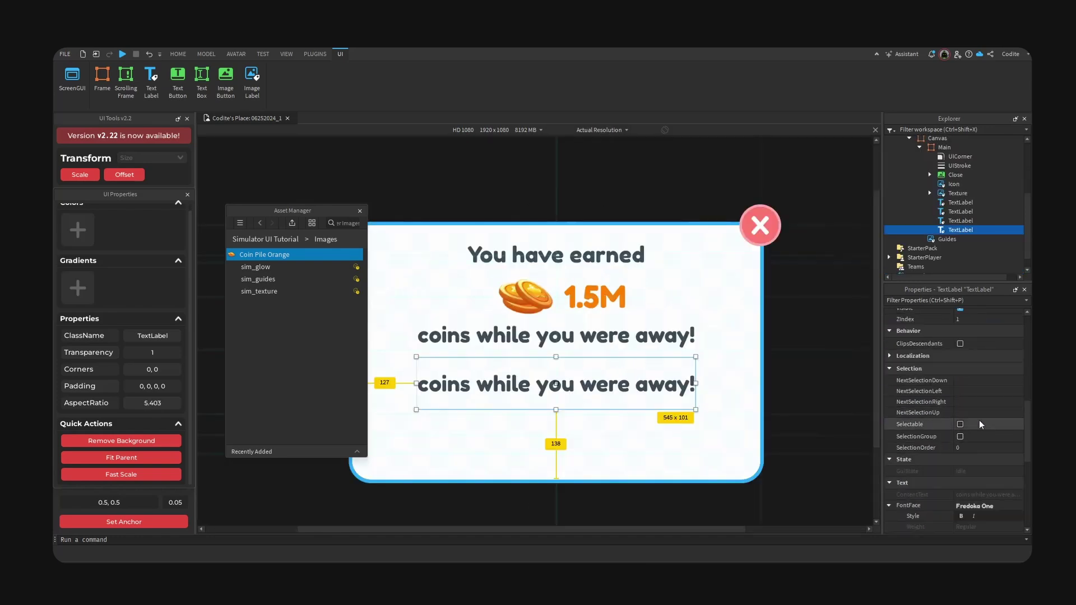
left_click(994, 335)
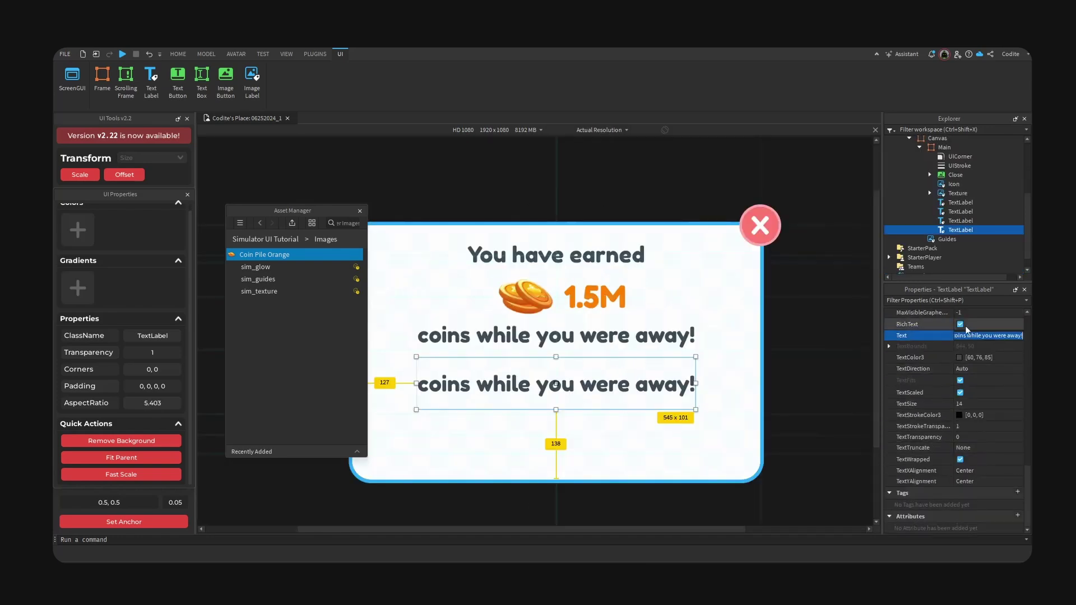
left_click(960, 324)
left_click(973, 336)
type("Do you want to purchase another 1.2M coins for 50 Robux?")
key("Return")
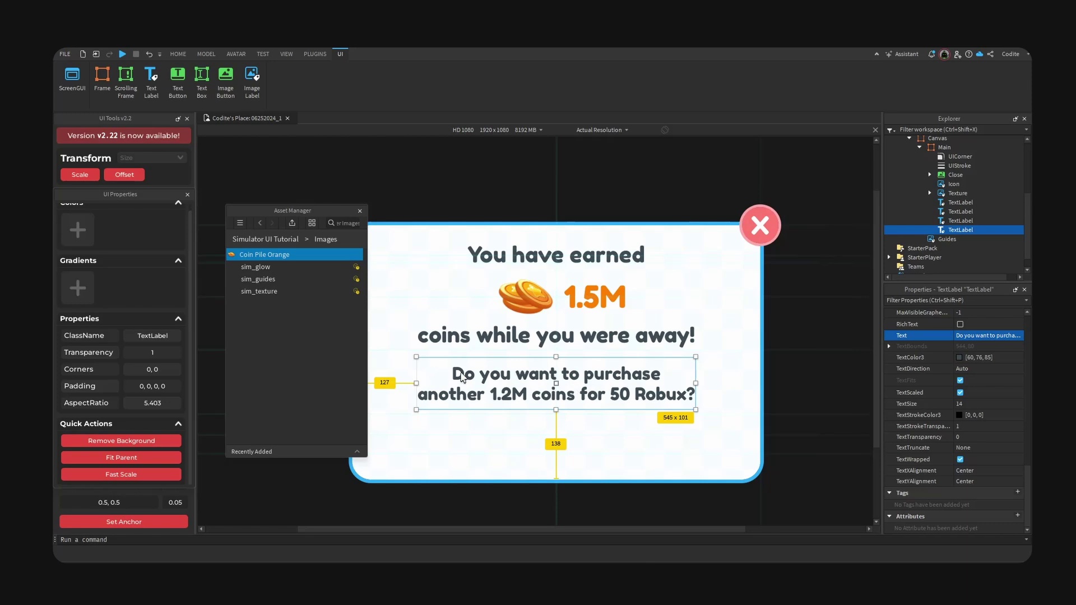
Try narrowing the purchase question label to about 497 px wide and undo the resize
left_click_drag(416, 384, 440, 383)
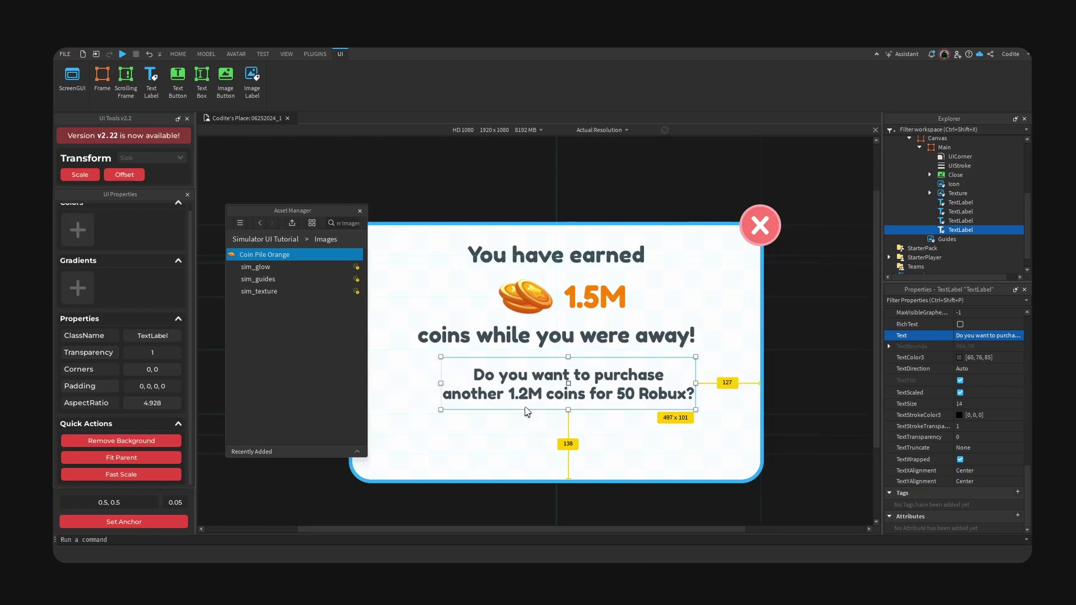
key("ctrl+z")
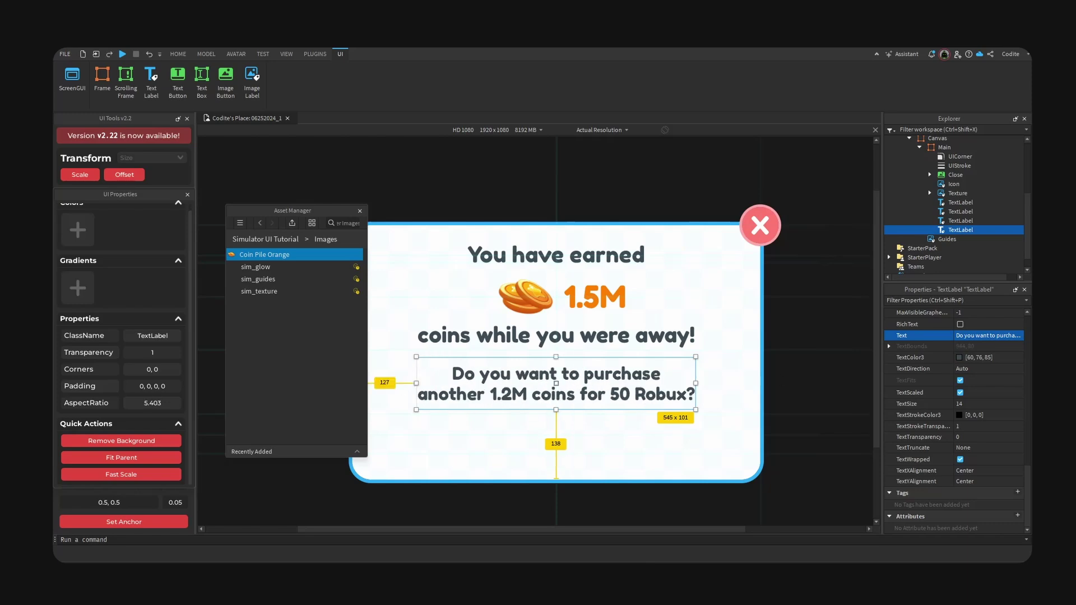
Set the purchase question's text color to #2aacf7 and widen the label slightly so "another" fits on the first line
left_click(959, 357)
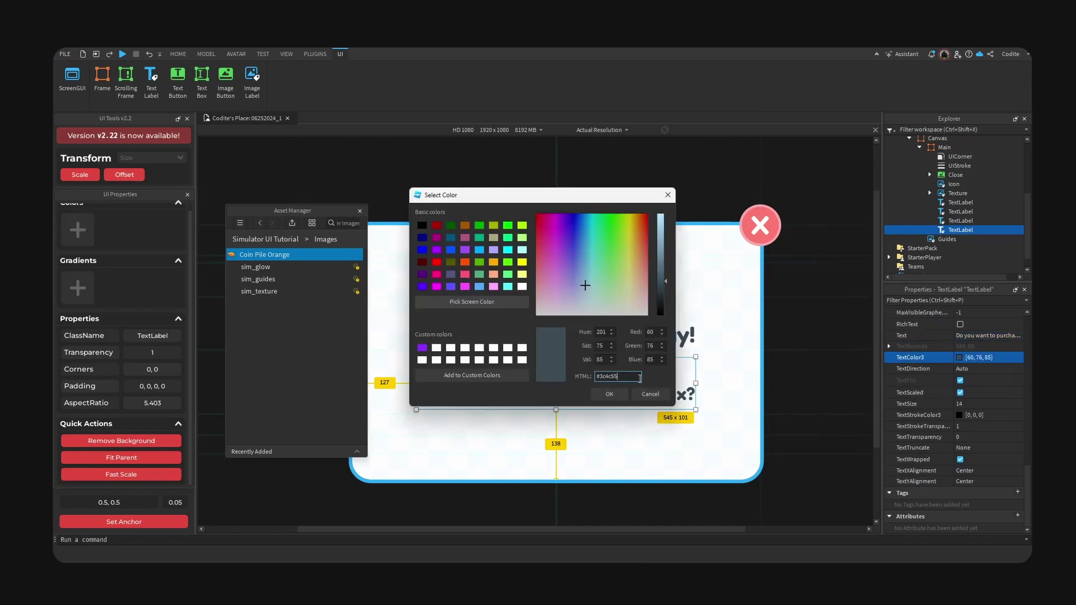
type("#2aacf7")
key("Return")
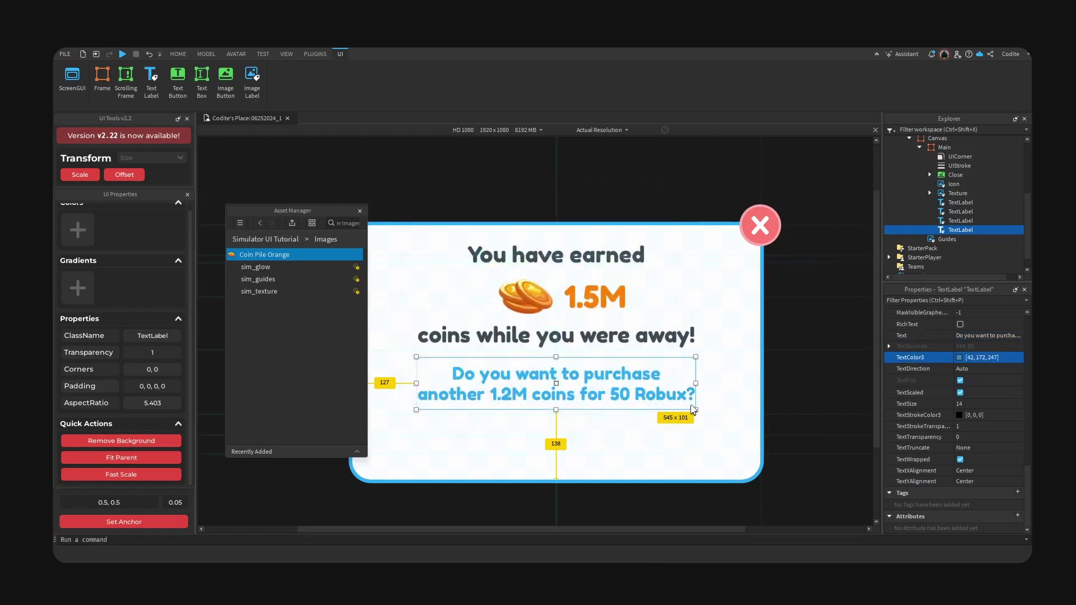
mouse_move(695, 410)
left_mouse_down()
mouse_move(718, 407)
mouse_move(708, 403)
left_mouse_up()
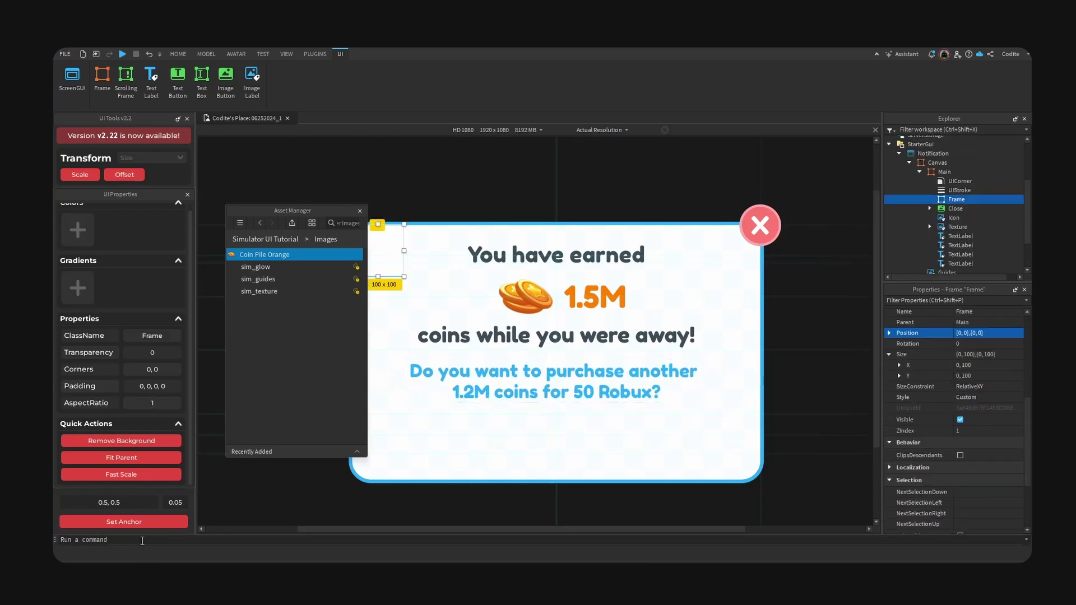
Center the new frame in Main with anchor 0.5, 0.5 and set its size to 310 × 79 px
left_click(140, 521)
scroll(951, 430, "down", 3)
scroll(984, 381, "up", 3)
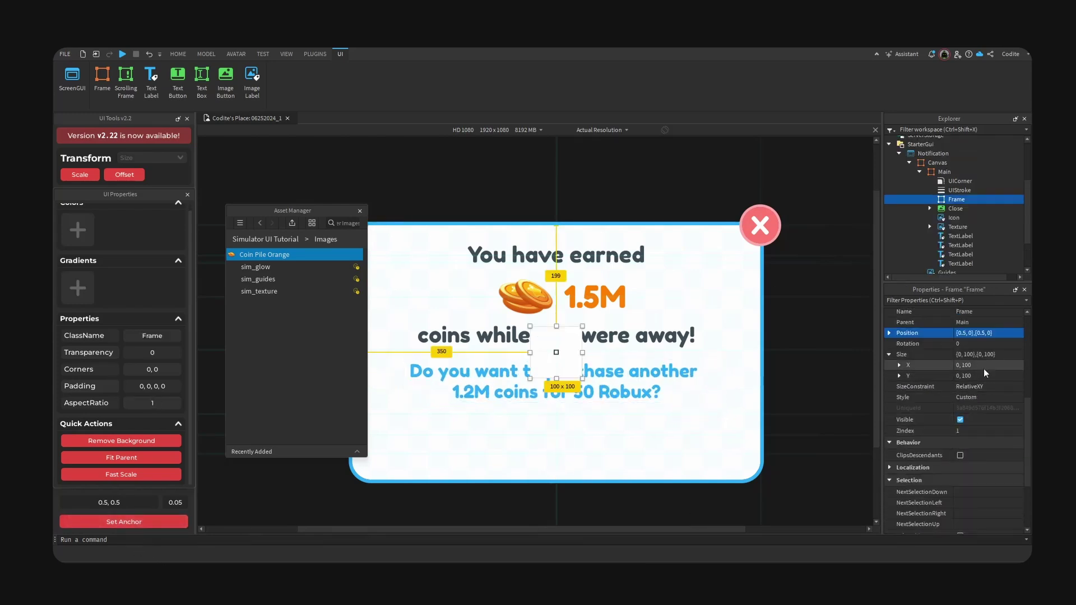
double_click(986, 365)
type("310")
key("Return")
double_click(998, 376)
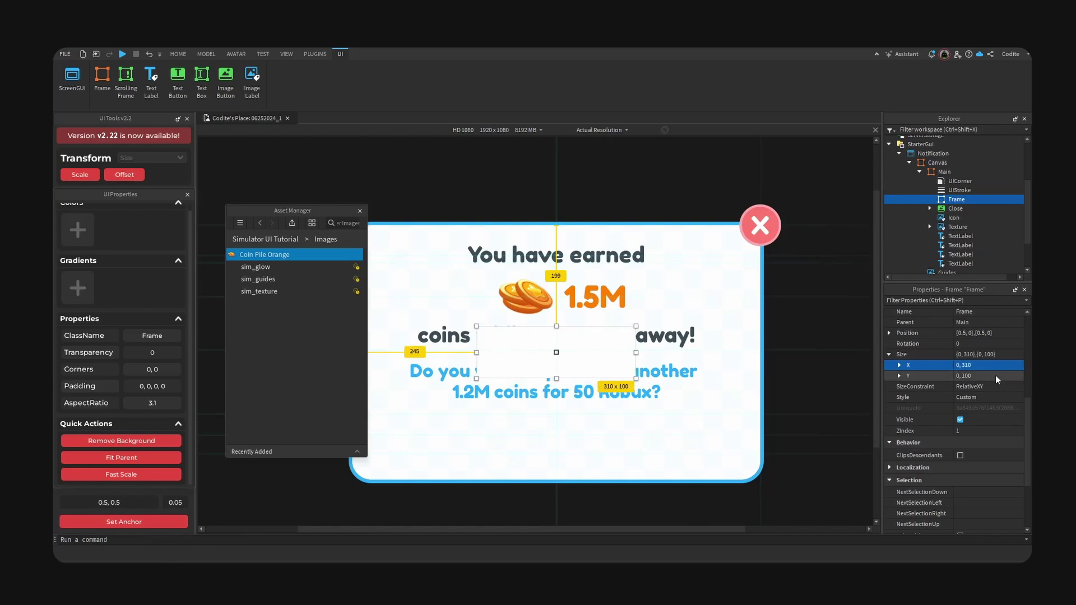
type("79")
key("Return")
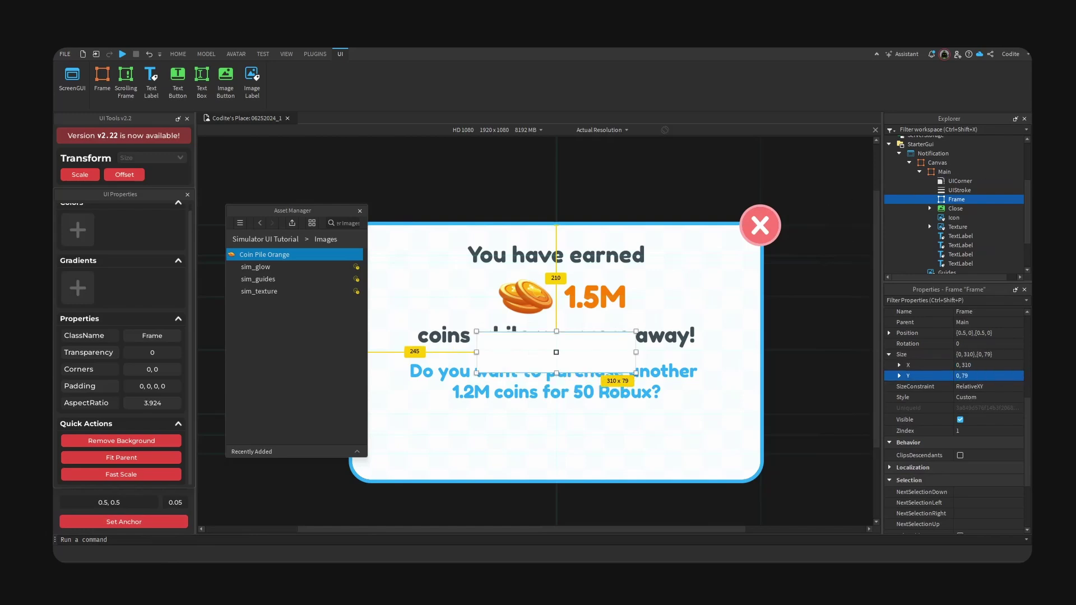
Rename the frame as Button and paste a copy of it inside itself, centered
type("Bt")
type("utton")
key("Return")
key("ctrl+shift+v")
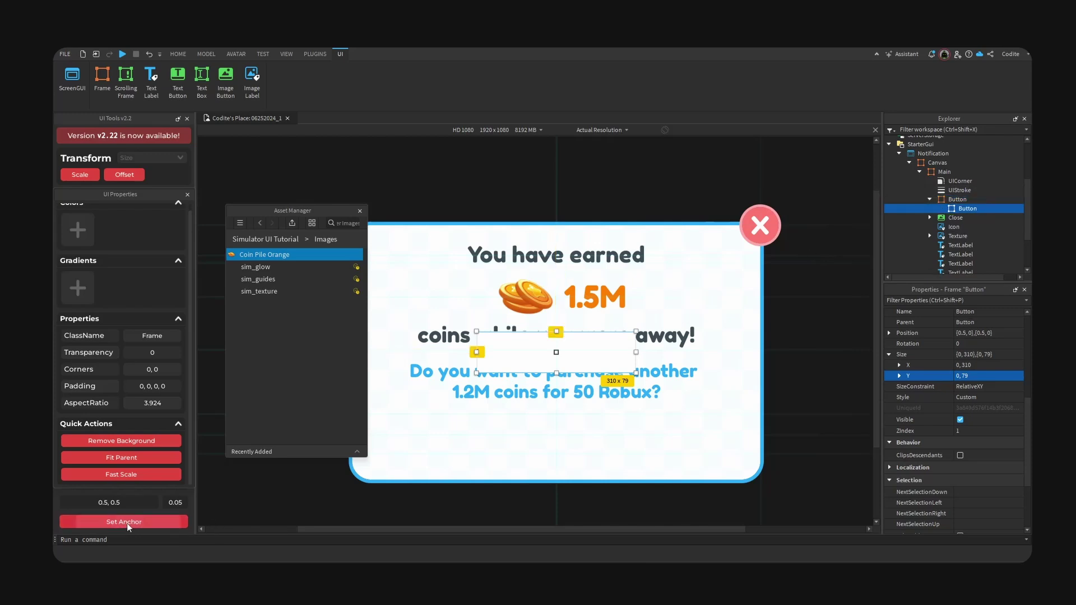
Remove the outer Button frame's background and convert its size to scale units
left_click(957, 199)
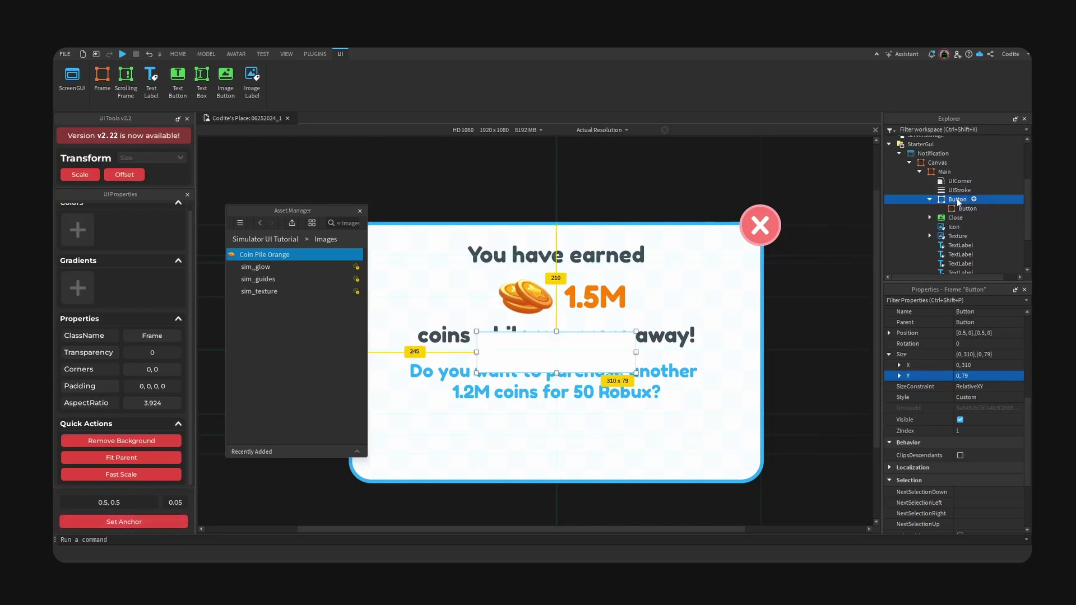
left_click(85, 441)
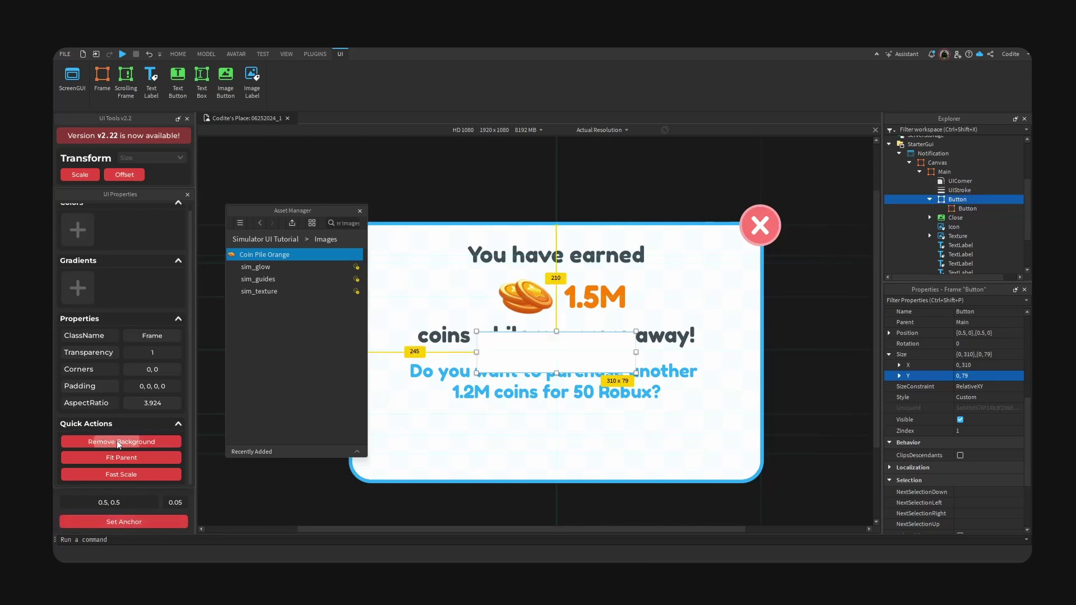
left_click(80, 175)
Convert the outer Button frame to an ImageButton with the Reclass plugin
left_click(315, 54)
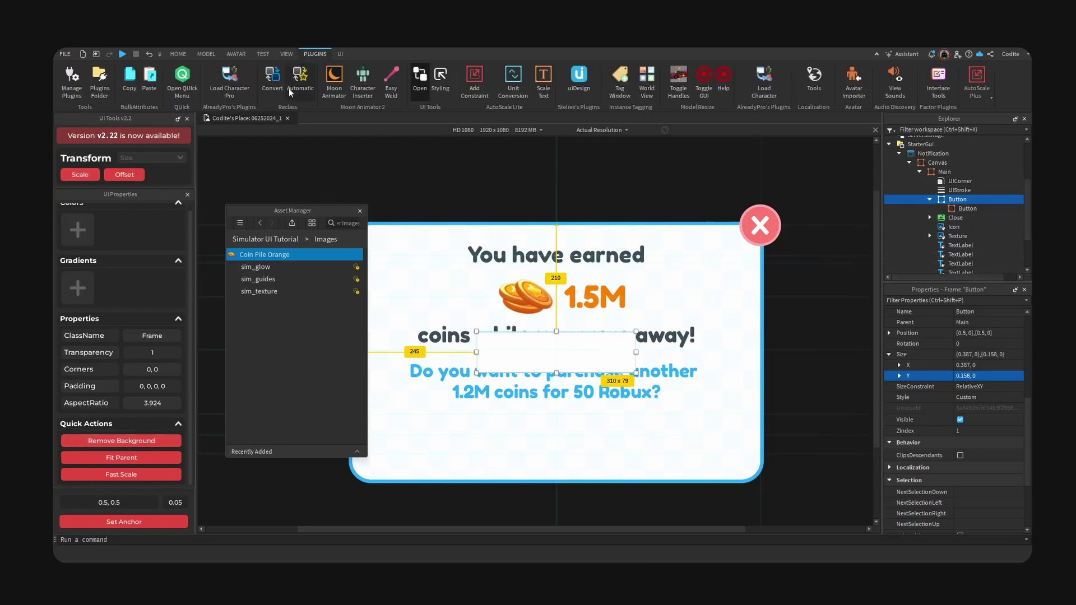
left_click(274, 88)
left_click(551, 293)
left_click(583, 364)
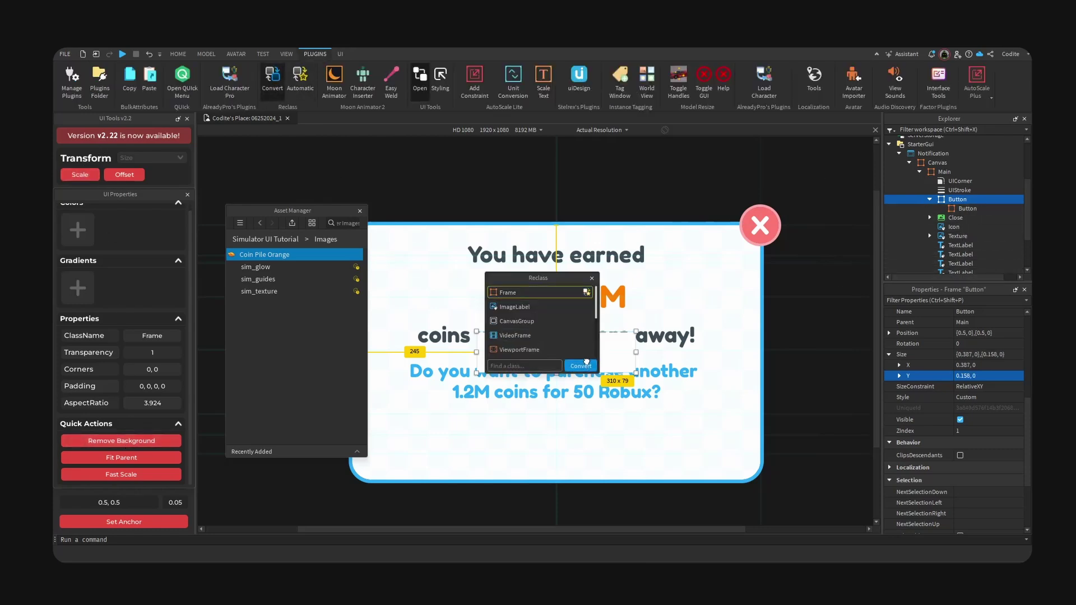
left_click(592, 278)
Rename the frame nested inside Button as Main
left_click(930, 199)
left_click(956, 208)
key("F2")
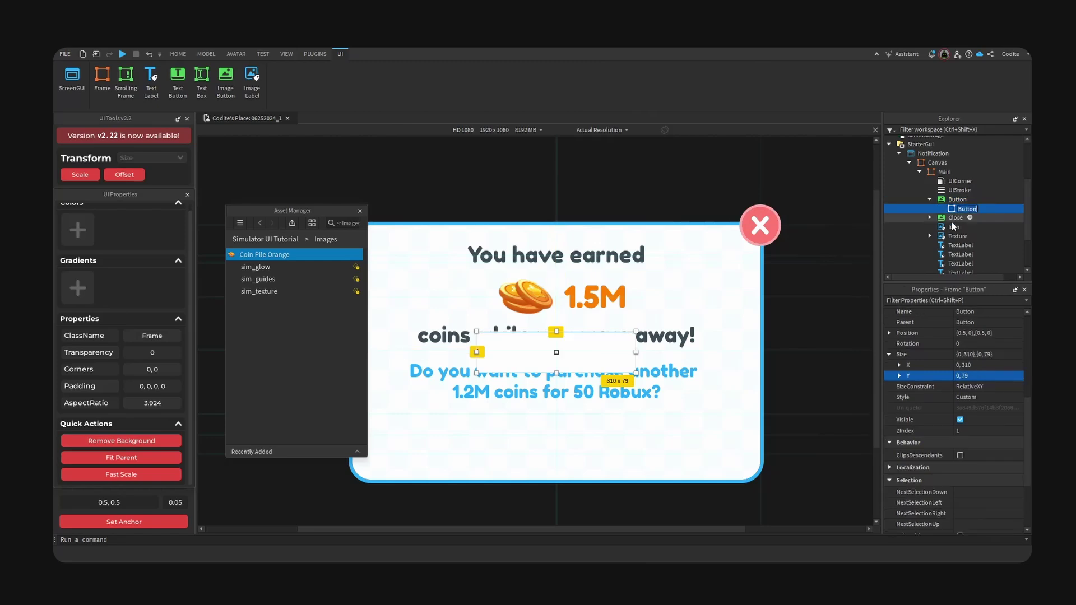
type("Main")
key("Return")
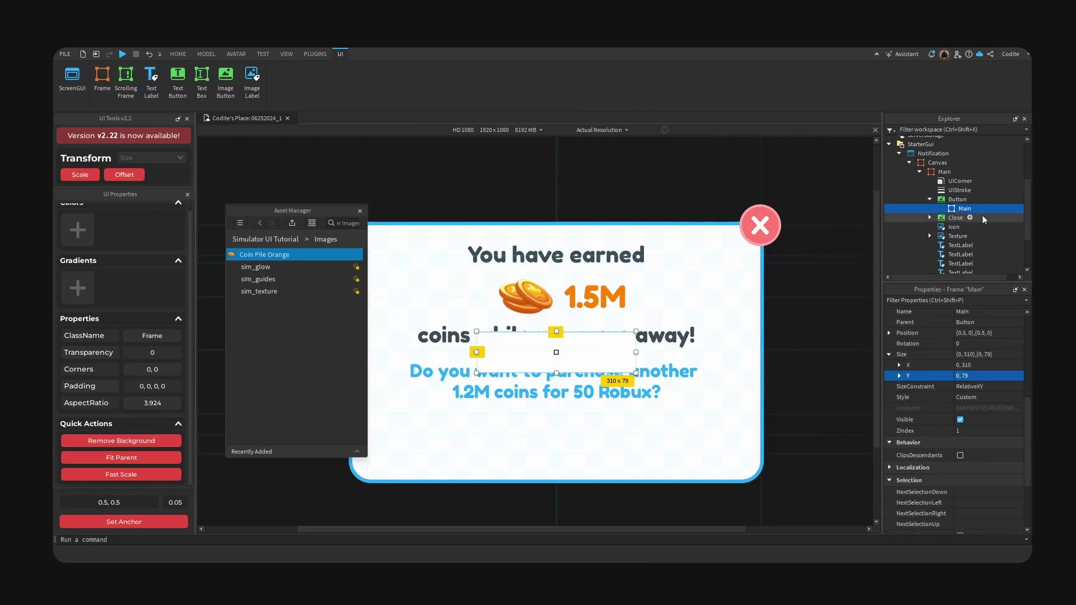
Copy the popup's UICorner into the button's Main frame and set its corner radius scale to 0.2
left_click(961, 180)
key("ctrl+c")
left_click(964, 208)
key("ctrl+shift+v")
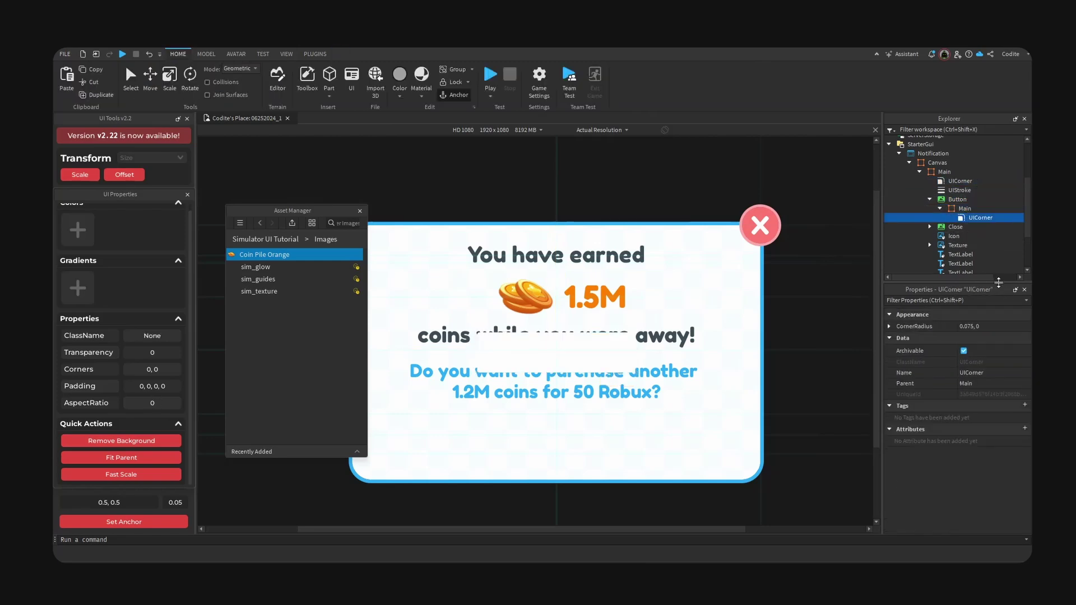
left_click(889, 326)
left_click(988, 337)
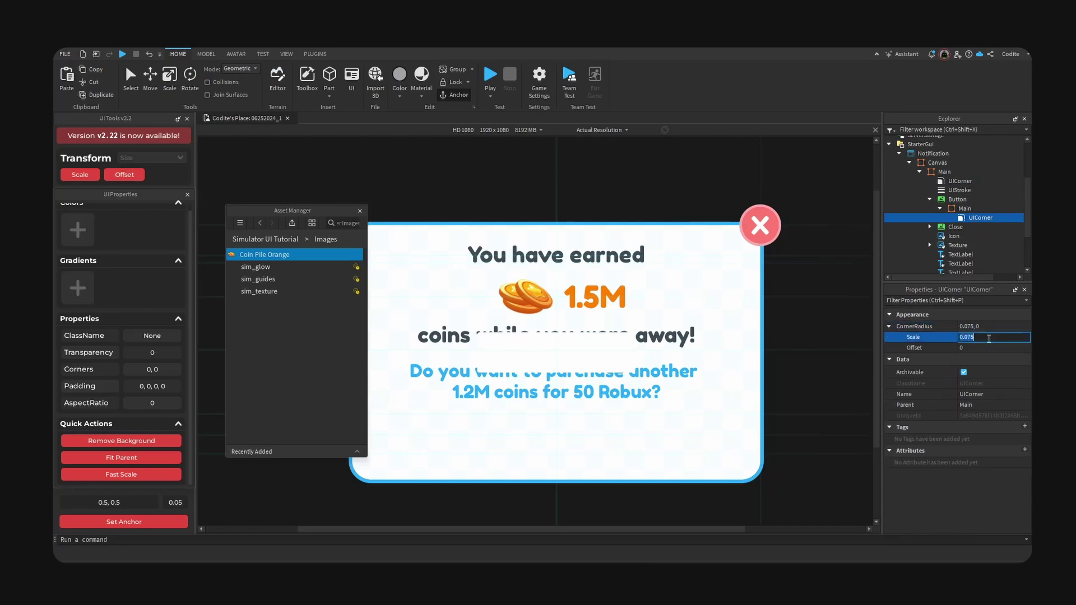
type("0.2")
key("Return")
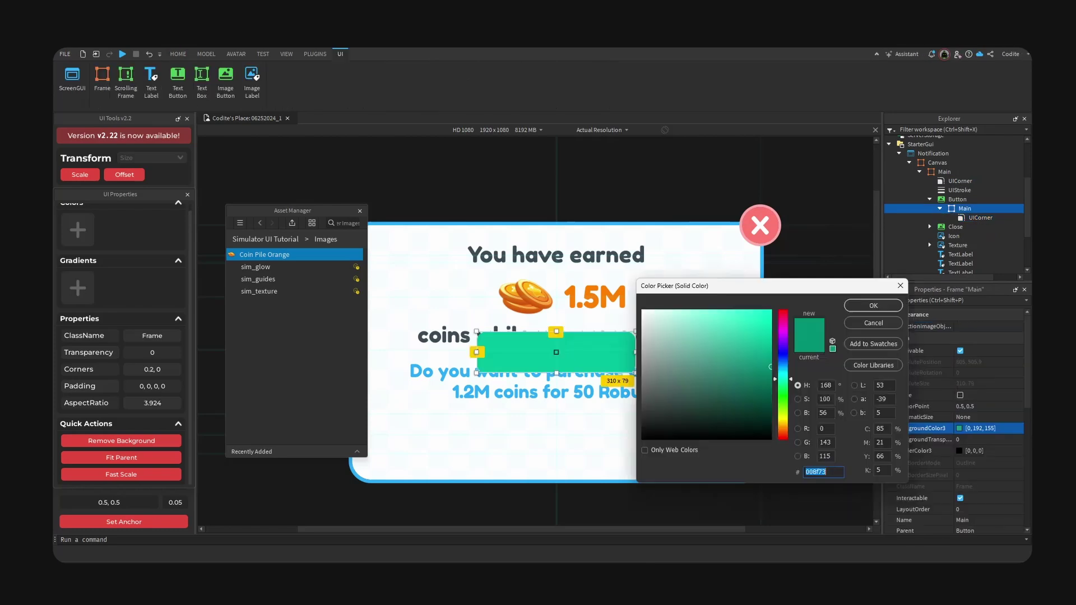
Set the button's inner frame background color to #008f73 and rename the frame as Shadow
left_click(874, 323)
left_click(959, 428)
left_click(598, 376)
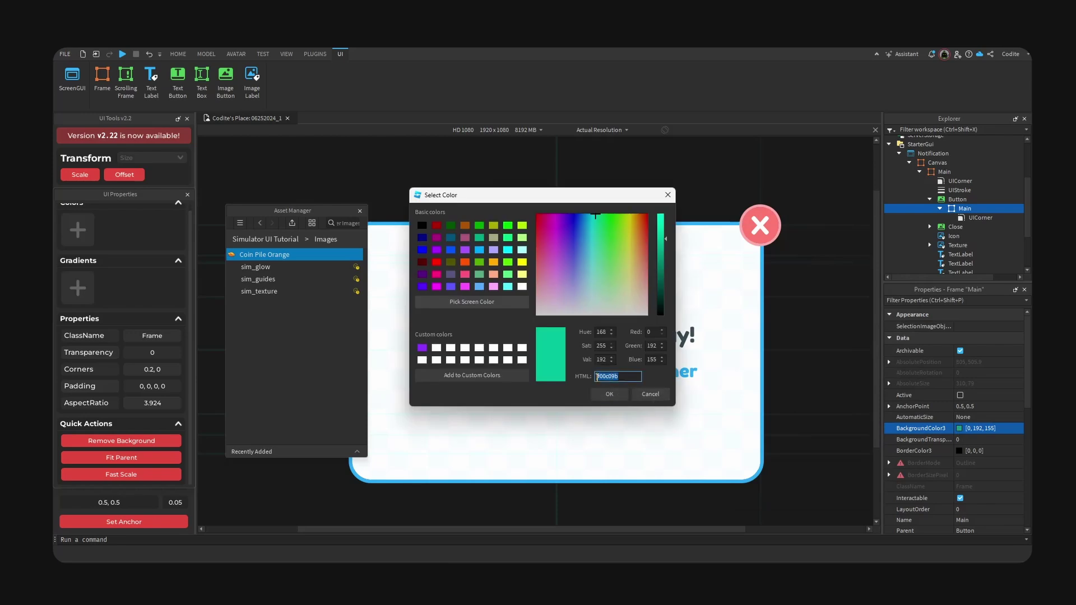
key("ctrl+v")
left_click(613, 393)
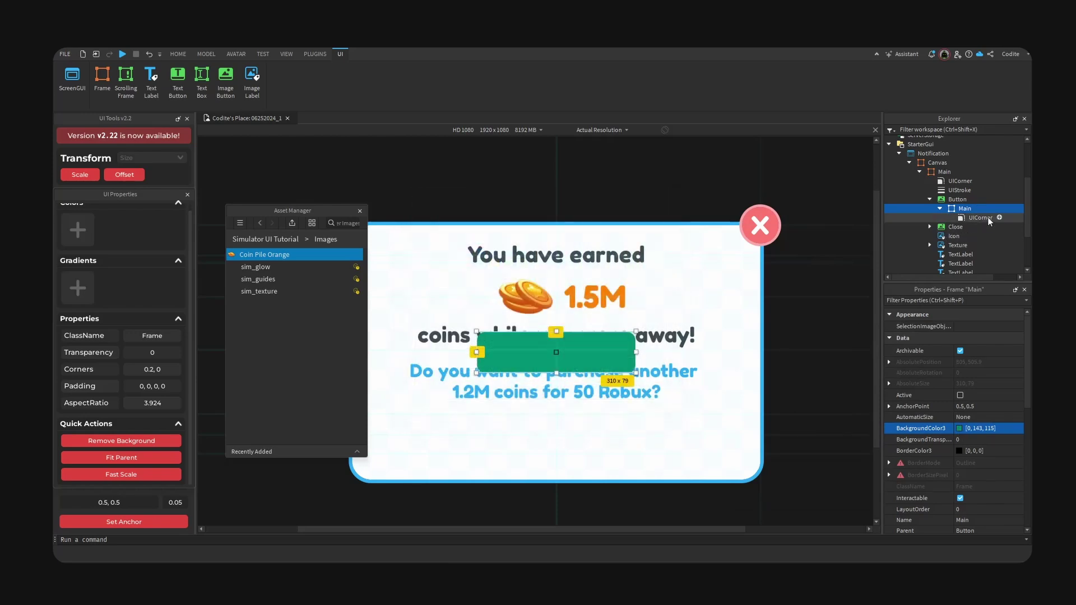
key("F2")
type("Shadow")
key("Return")
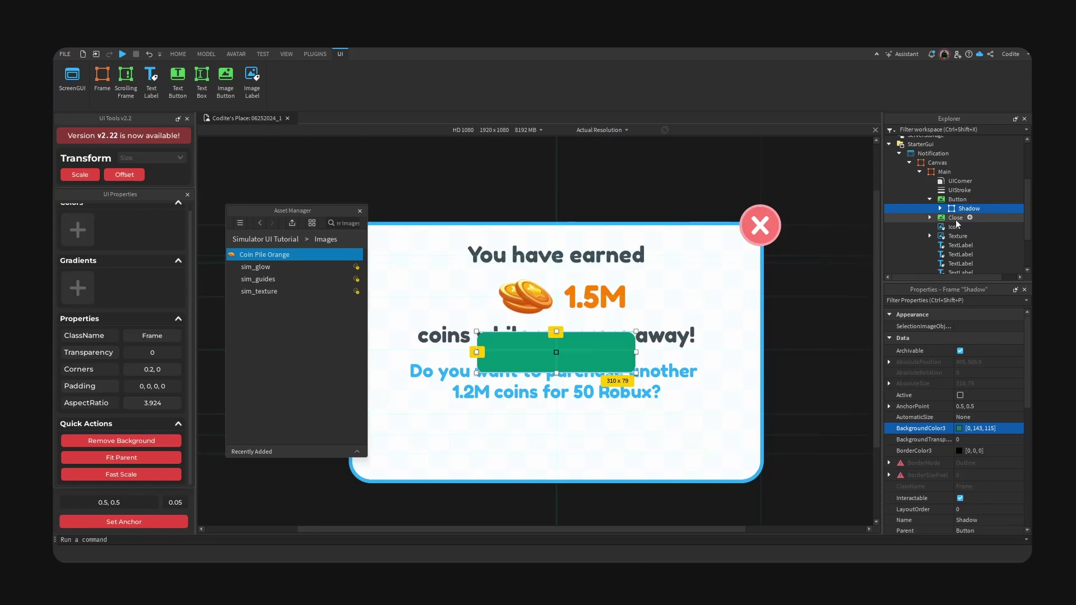
Duplicate the Shadow frame and rename the copy as Main
key("ctrl+d")
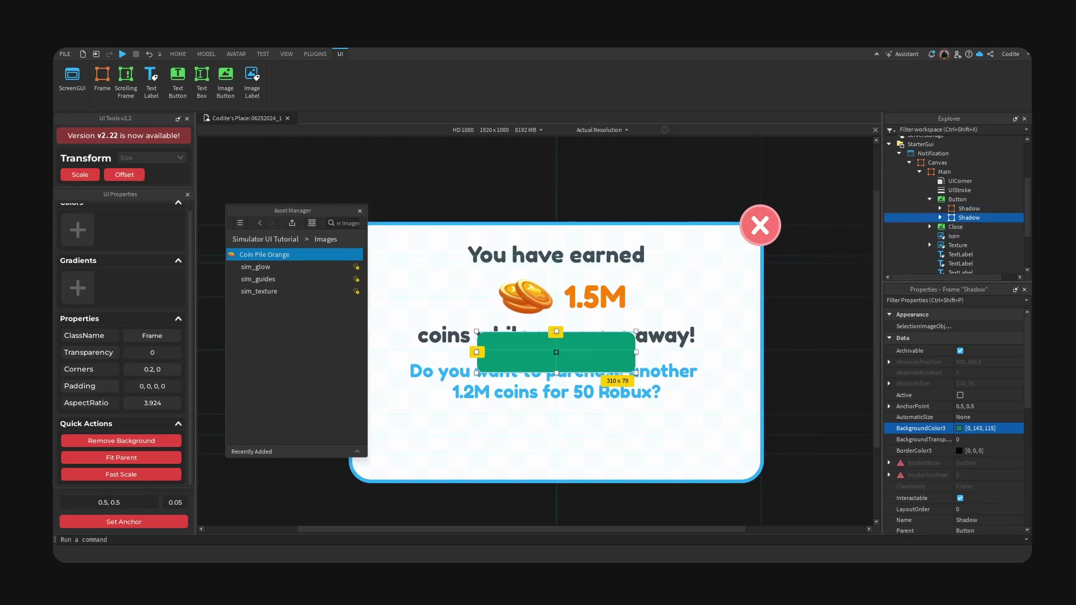
key("F2")
type("Main")
key("Return")
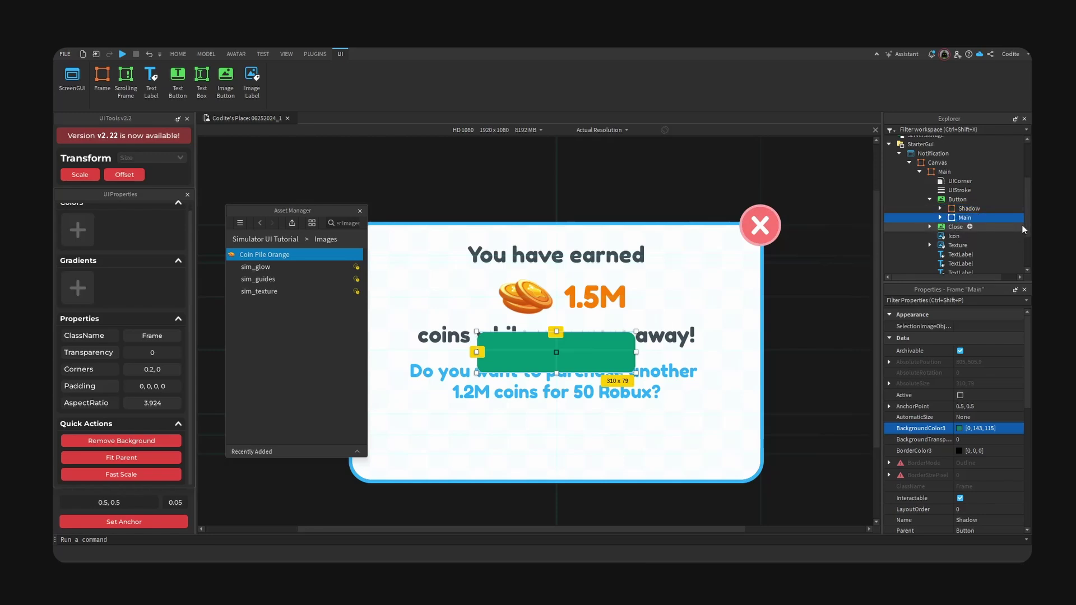
Set the background color of the button's Main frame to #00c09b
left_click(958, 428)
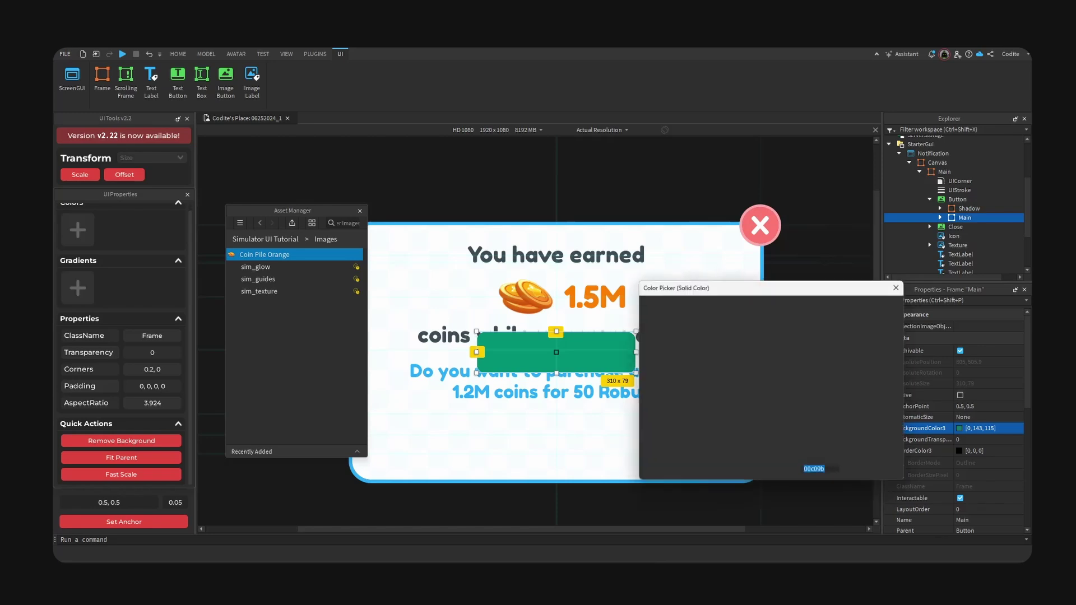
left_click(955, 209)
left_click(958, 219)
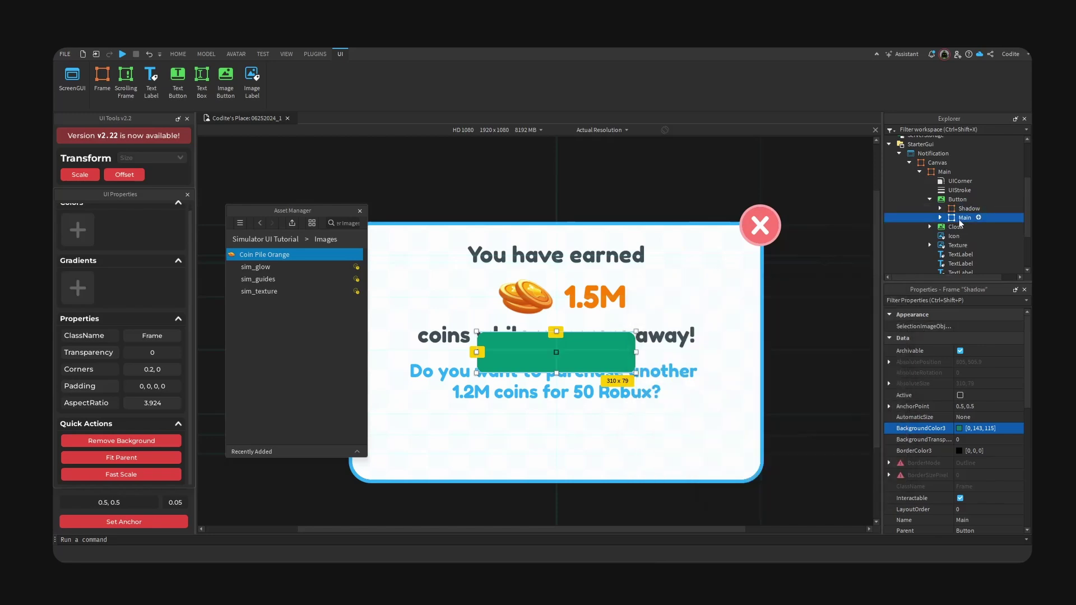
left_click(960, 430)
left_click_drag(619, 376, 556, 369)
key("ctrl+v")
left_click(609, 395)
left_click(608, 364)
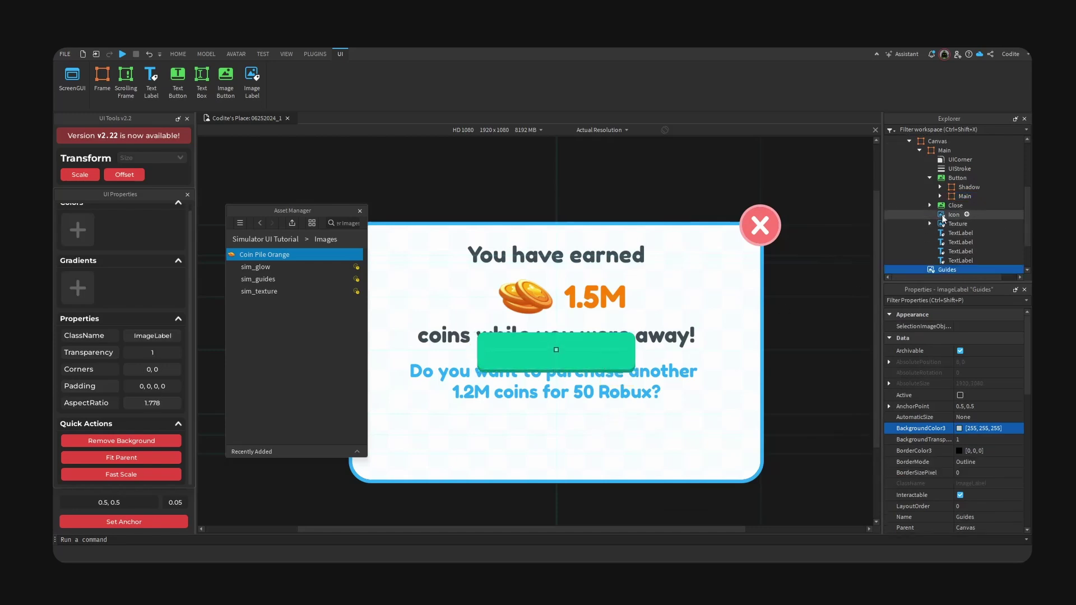
Reduce the button's Main frame to 73 px high above its shadow, with a corner radius scale of 0.3
left_click(963, 196)
left_click_drag(555, 370, 555, 371)
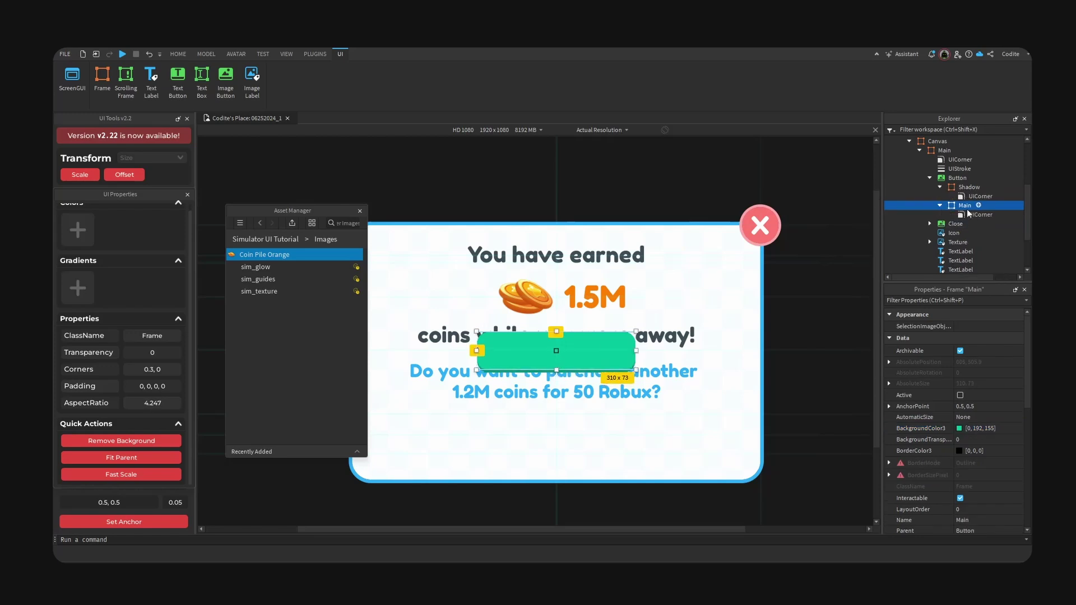
Insert an ImageLabel inside the button's Main frame and rename it as Glow
left_click(979, 205)
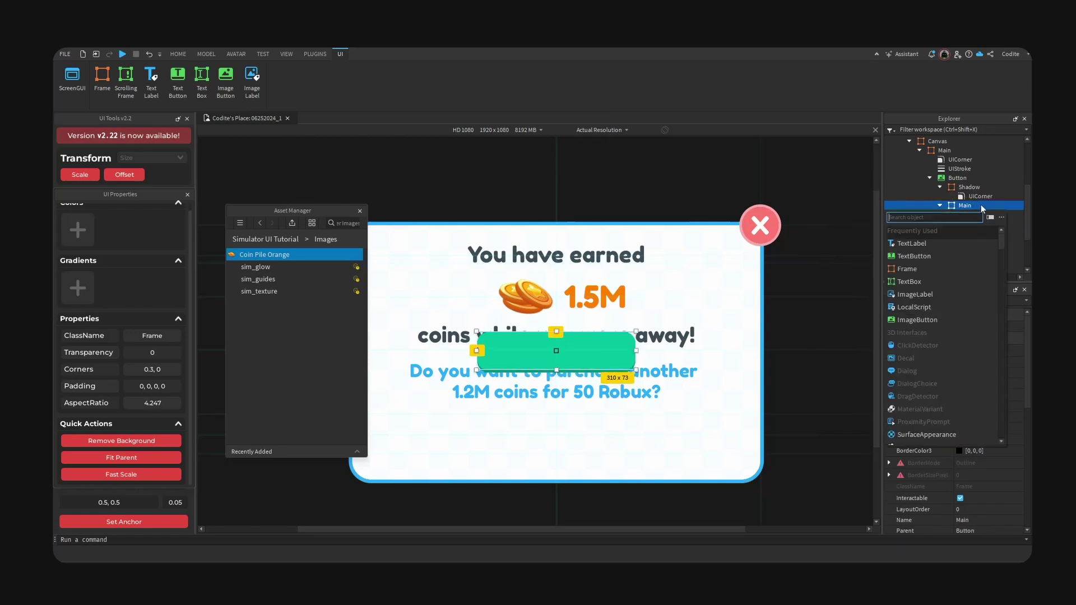
type("imagel")
key("Return")
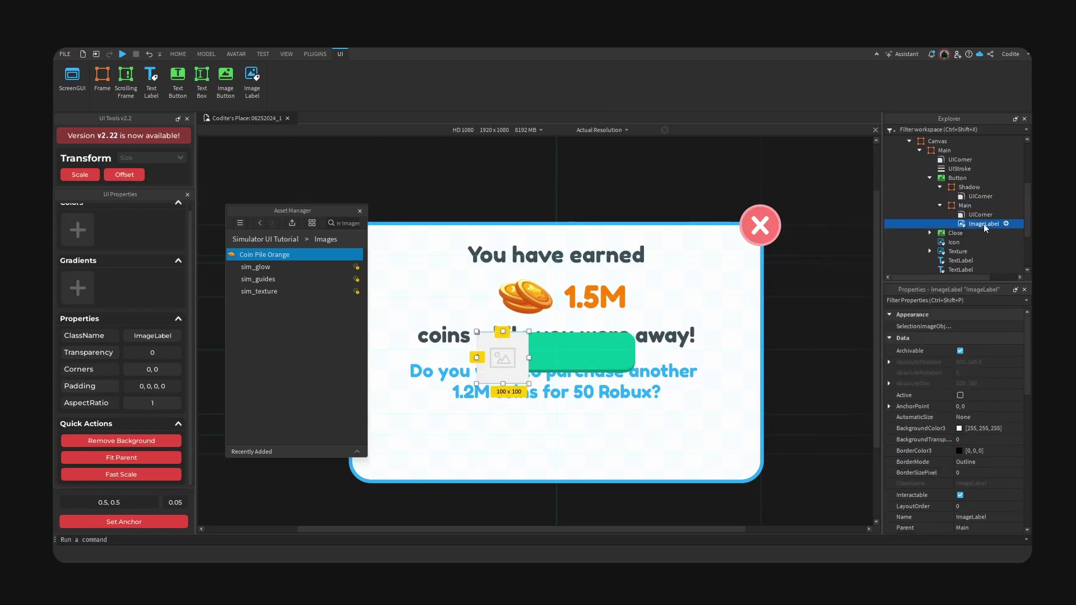
key("F2")
type("Glow")
key("Return")
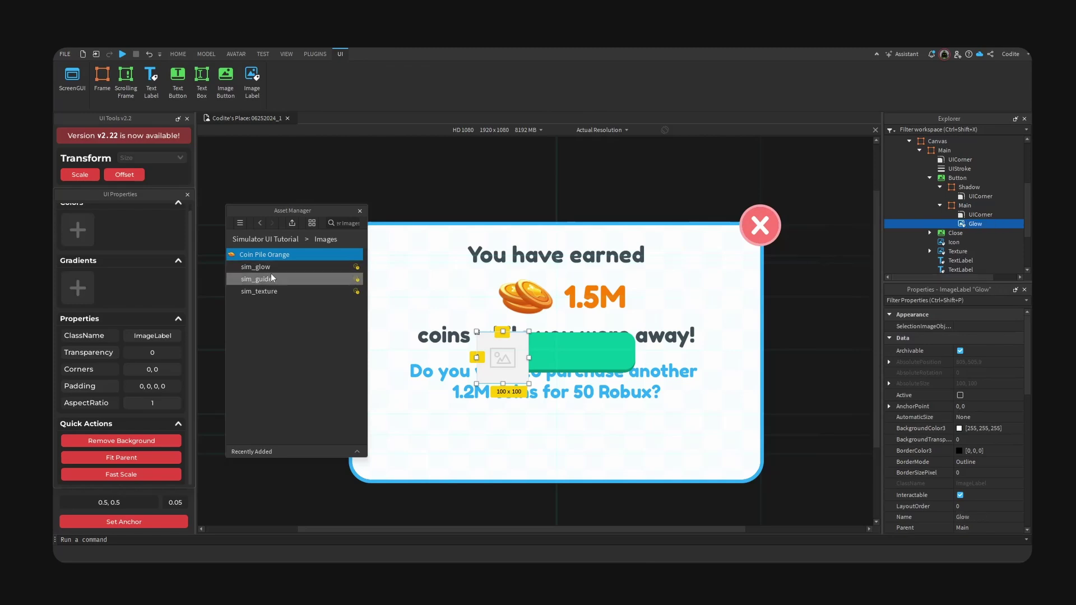
Copy the asset ID of the sim_glow image and close the Asset Manager
right_click(277, 267)
left_click(323, 320)
left_click(359, 211)
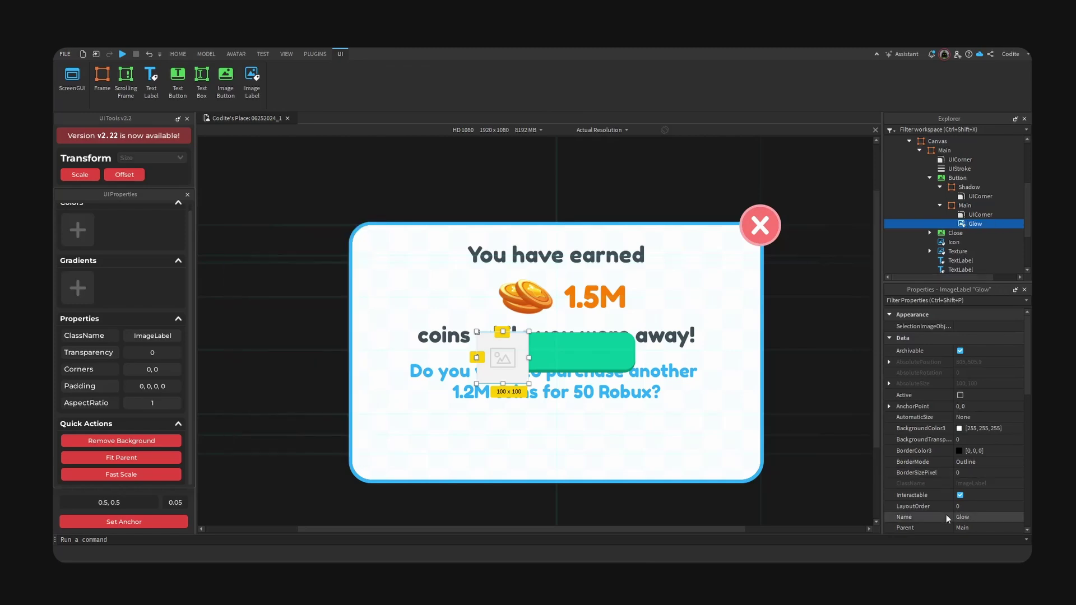
Set the Glow label's image to the copied sim_glow asset ID
scroll(987, 484, "down", 3)
left_click(990, 451)
key("ctrl+v")
key("Return")
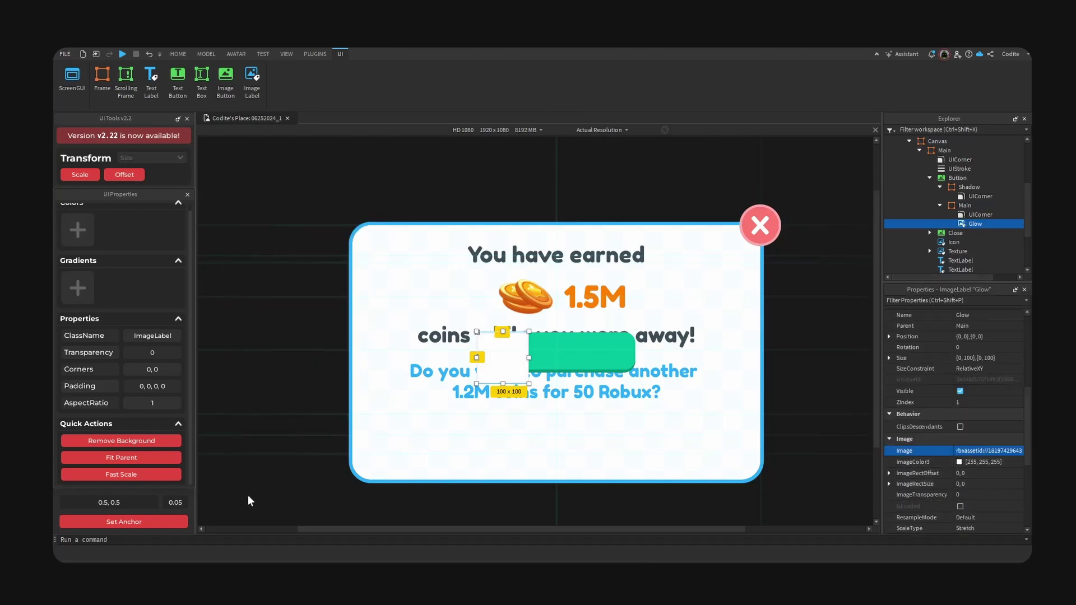
Center Glow with a 0.5, 0.5 anchor so it fills the button's Main frame, with its background removed
left_click(137, 521)
left_click(145, 458)
left_click(145, 441)
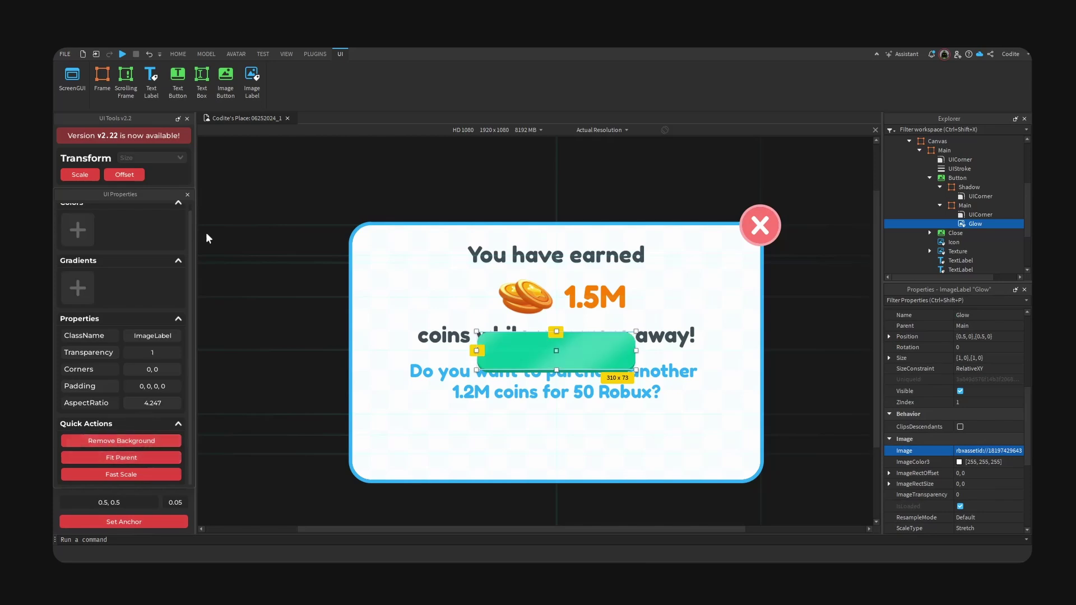
Copy the Close button's X text label into the green button's Main frame
left_click(953, 262)
left_click(930, 233)
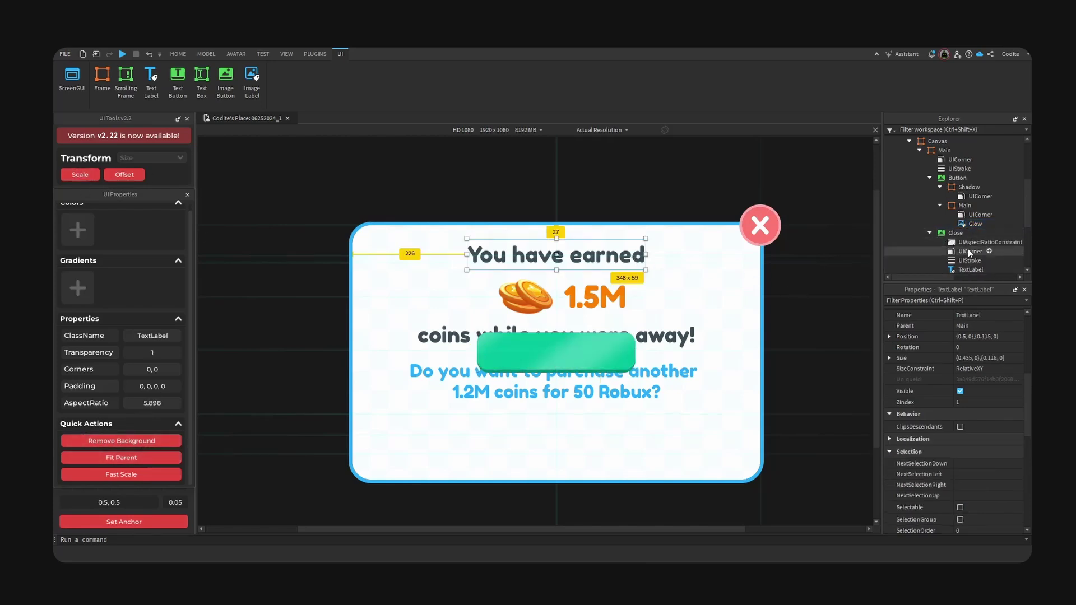
left_click(958, 269)
left_click_drag(970, 269, 965, 206)
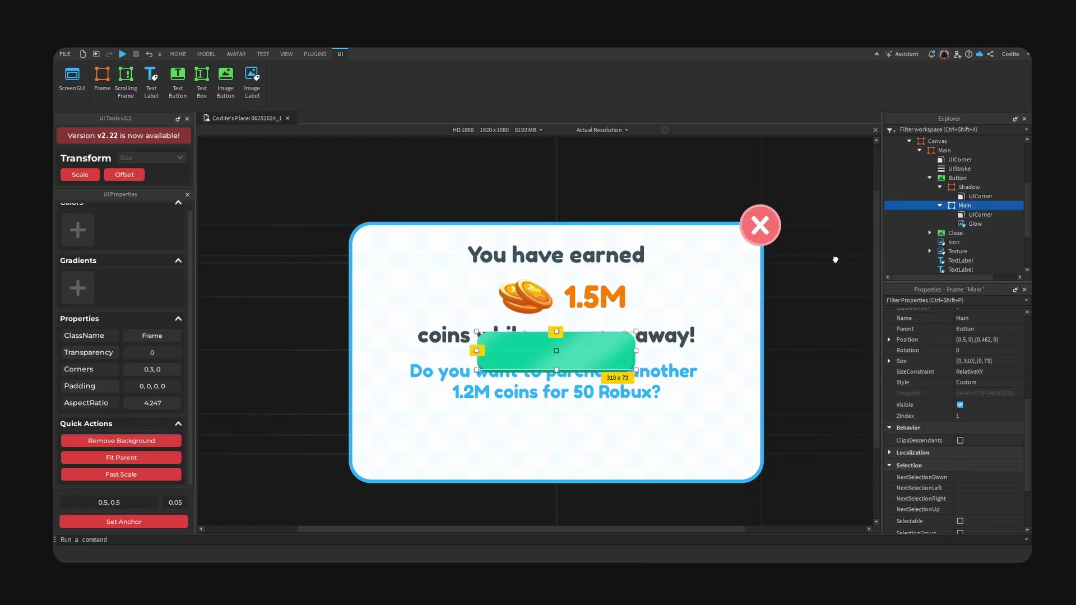
Change the copied label's text to Yes and widen it to 92 px, centered with a 0.5, 0.5 anchor
scroll(1002, 459, "down", 10)
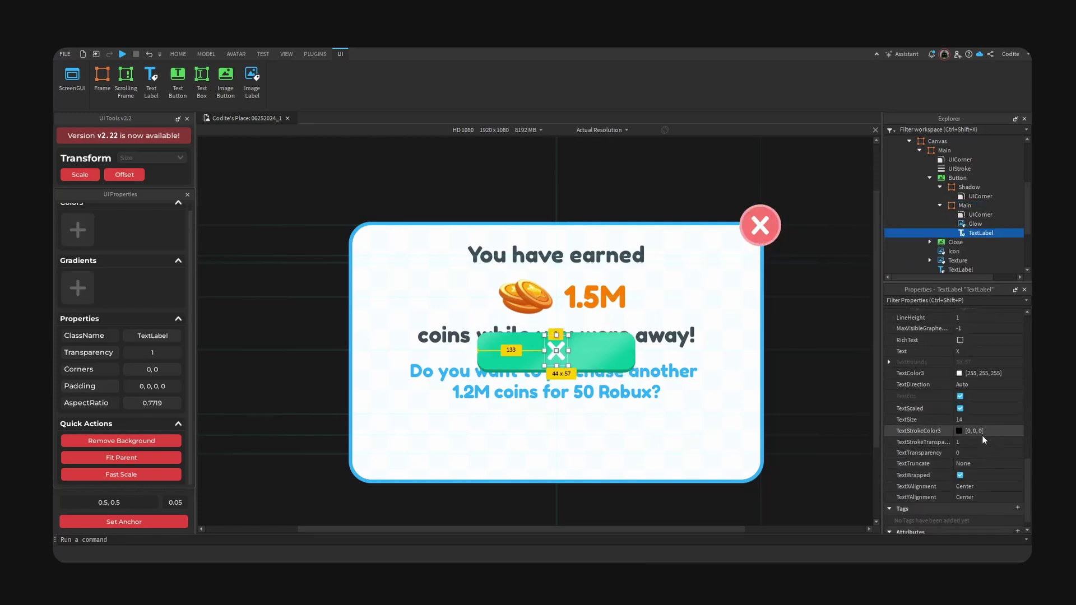
left_click(990, 351)
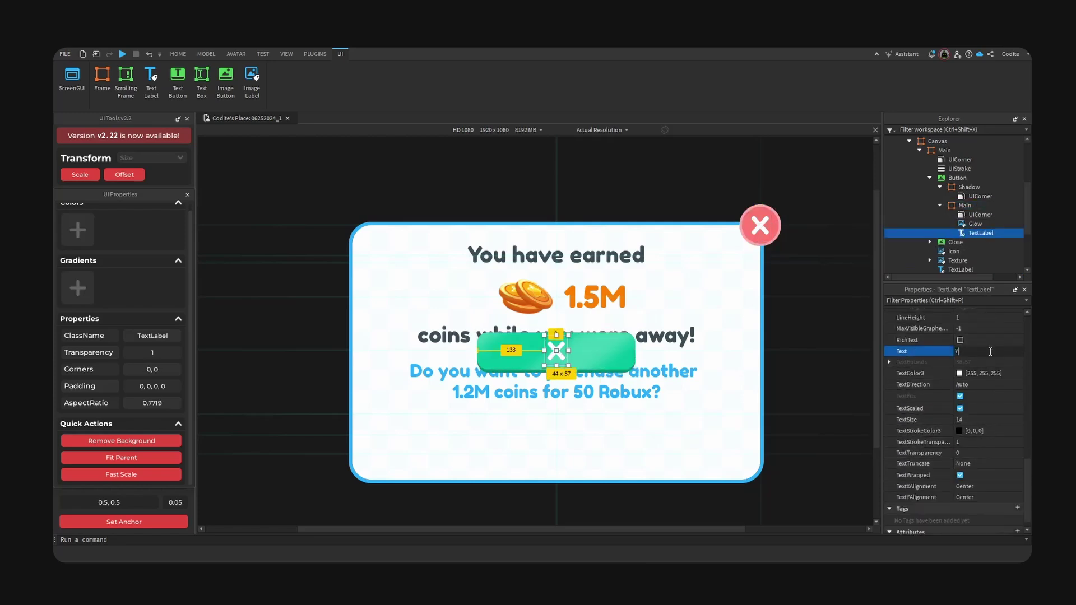
key("Return")
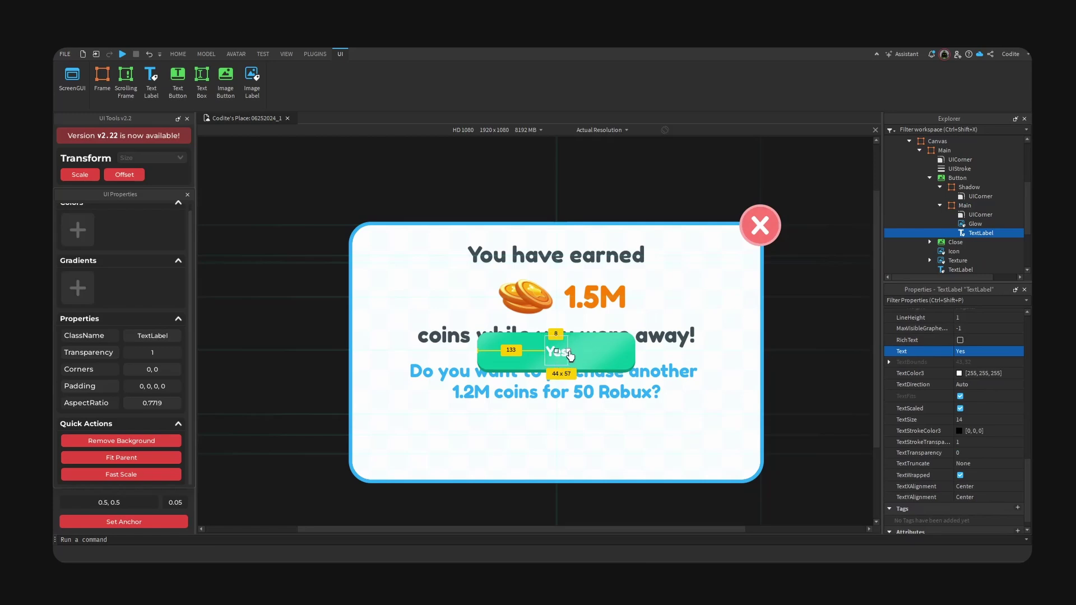
mouse_move(568, 352)
left_mouse_down()
mouse_move(600, 350)
mouse_move(588, 351)
left_mouse_up()
left_click(124, 522)
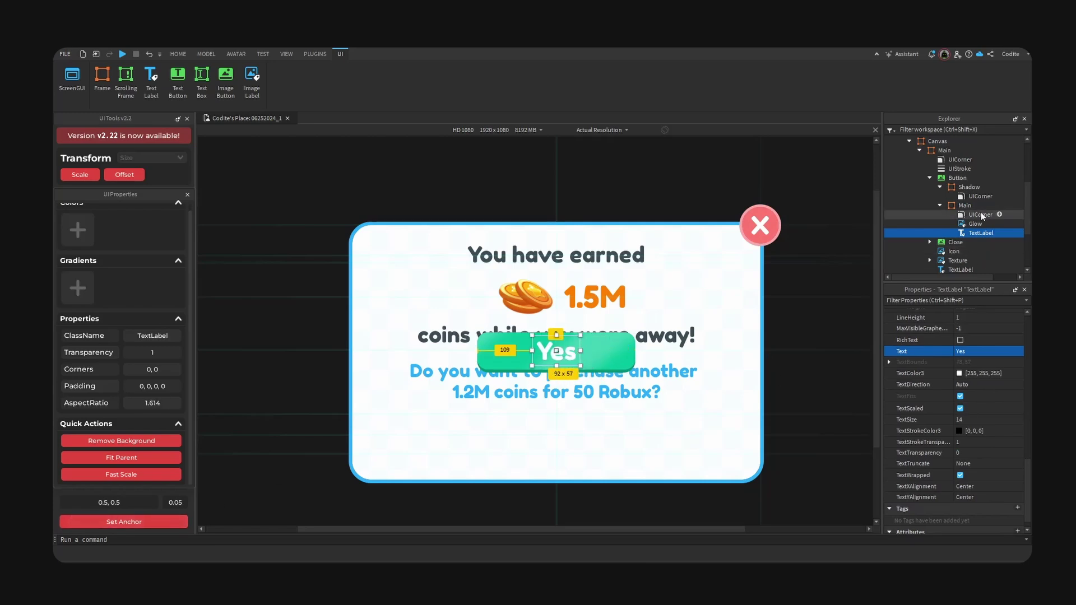
Move the green Yes button below the purchase question, at position {0.28, 0},{0.823, 0}
scroll(928, 201, "up", 1)
left_click(951, 203)
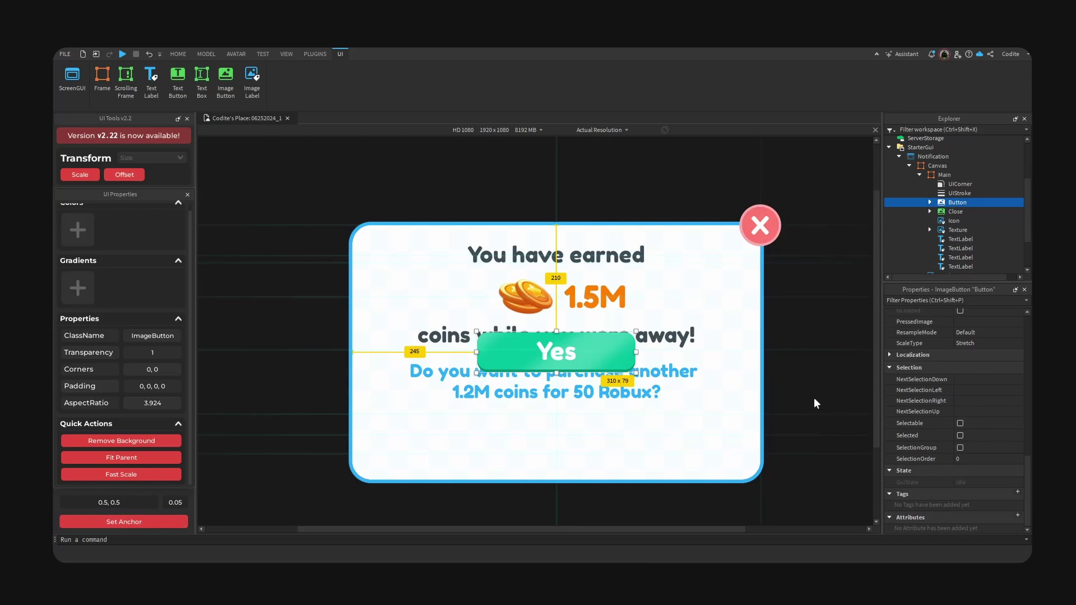
scroll(987, 404, "up", 3)
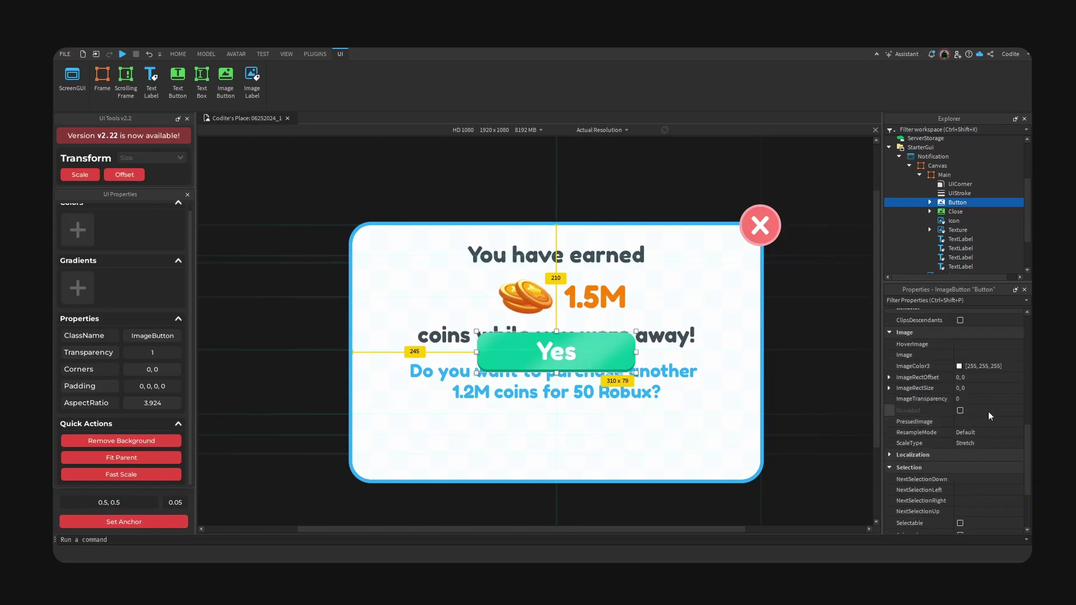
scroll(988, 413, "up", 4)
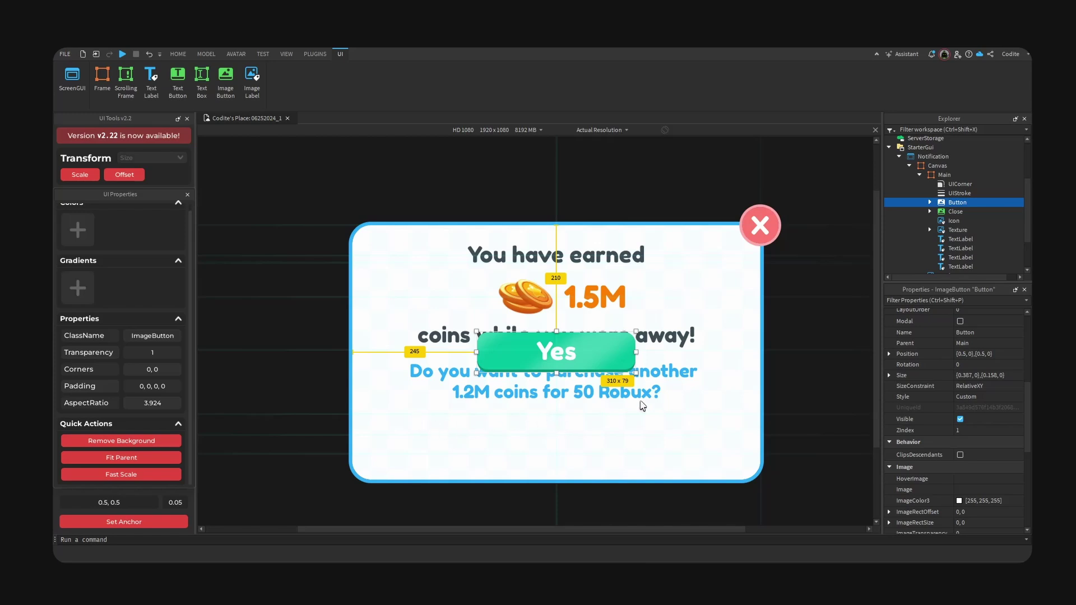
left_click(992, 354)
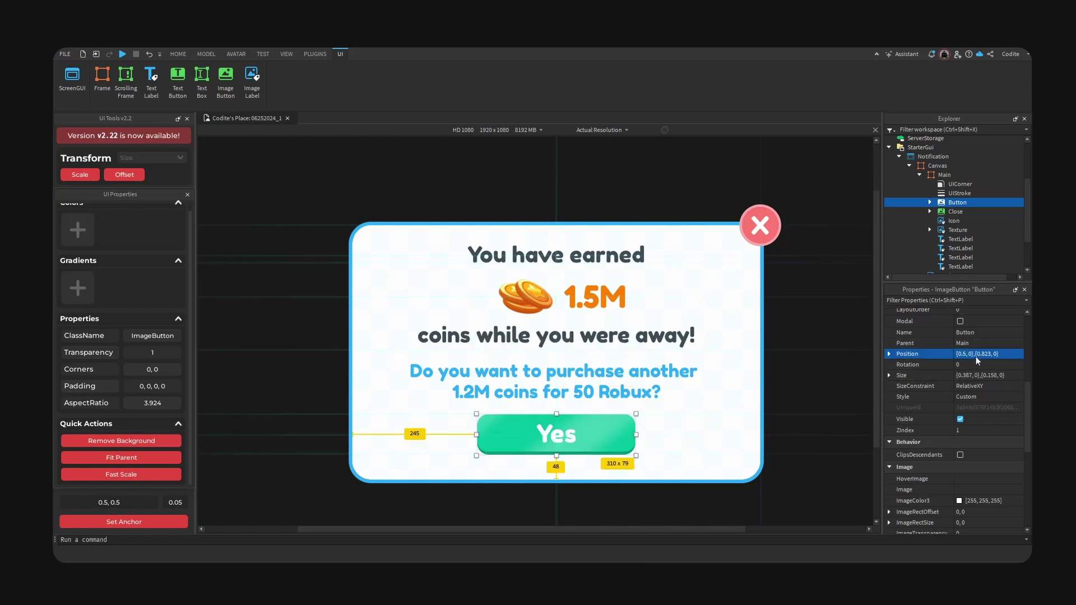
left_click(976, 357)
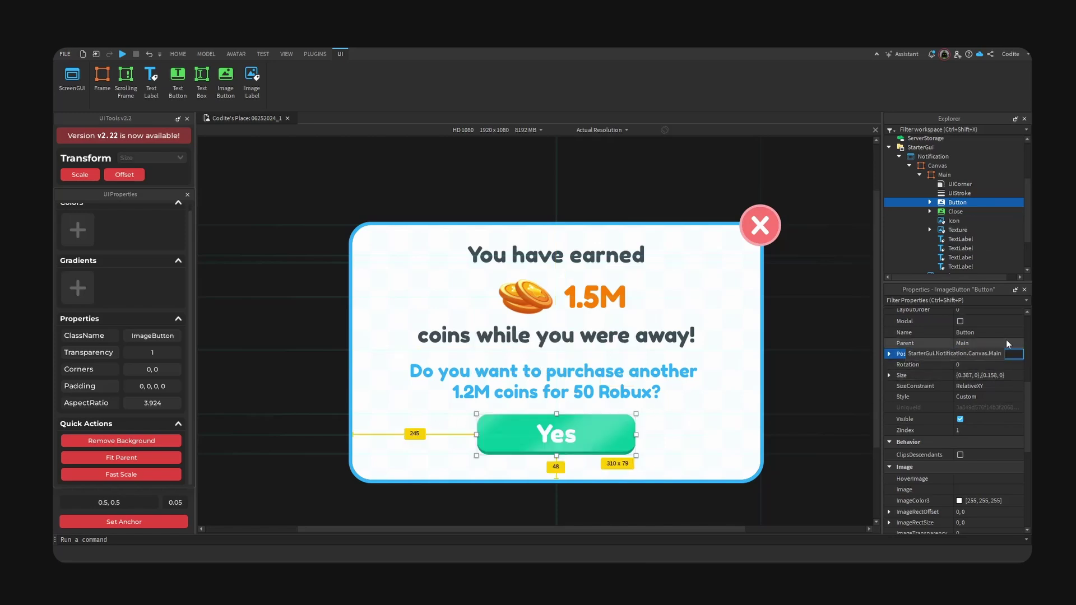
key("Return")
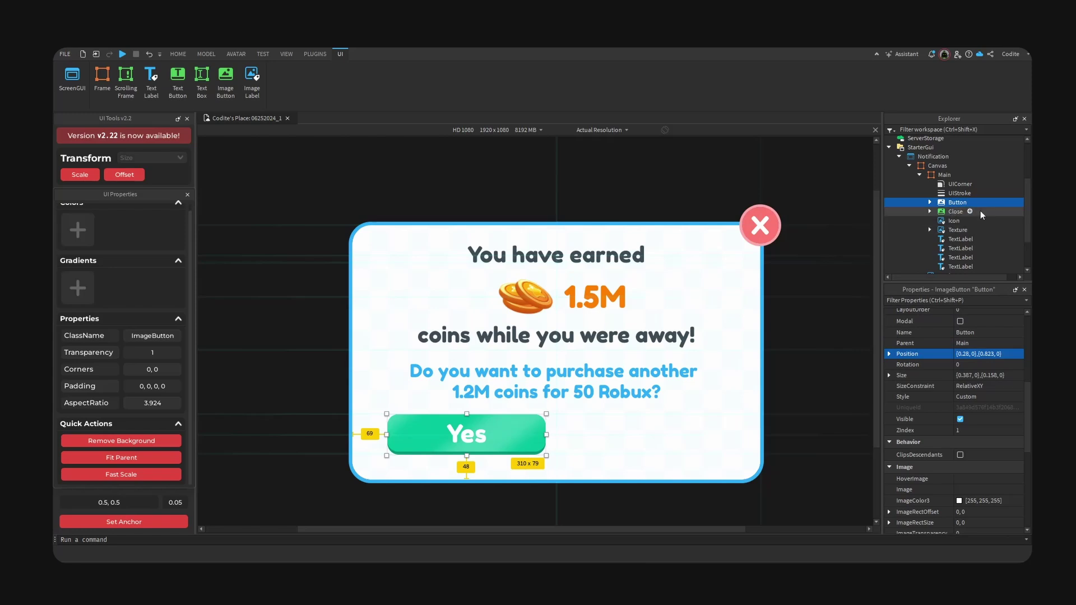
Duplicate the Yes button and set the copy's position to {0.72, 0},{0.823, 0}
key("ctrl+d")
left_click(967, 355)
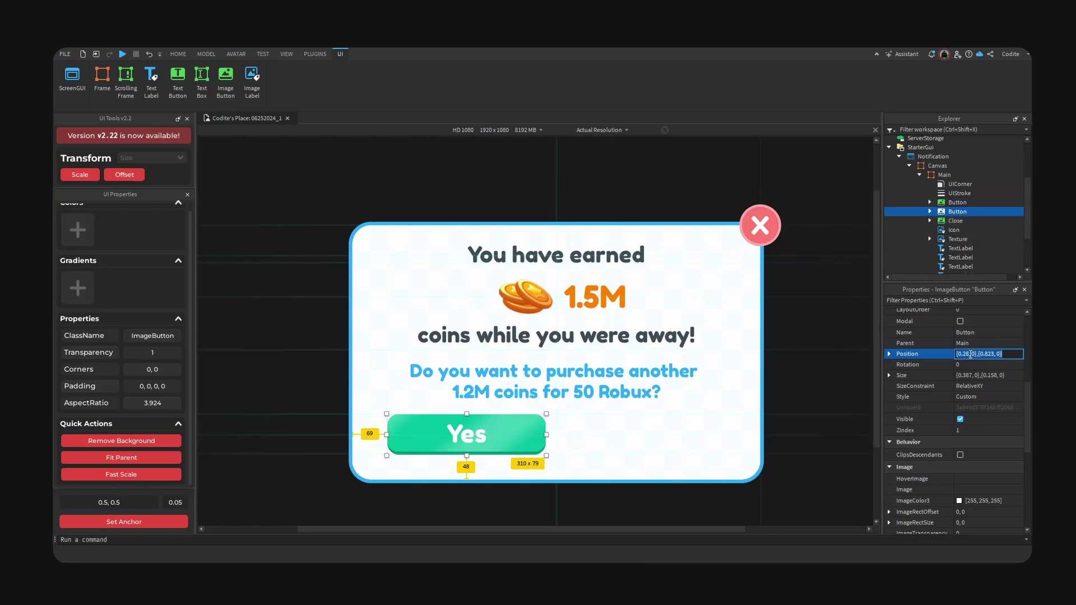
key("BackSpace")
key("BackSpace")
type("85")
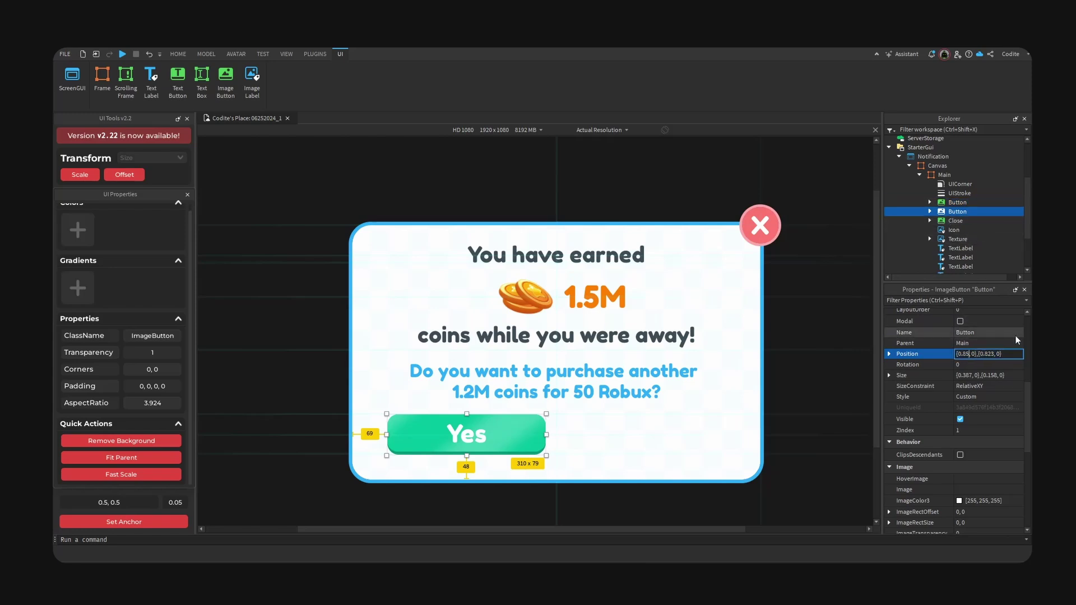
key("Return")
left_click(965, 353)
left_click(969, 354)
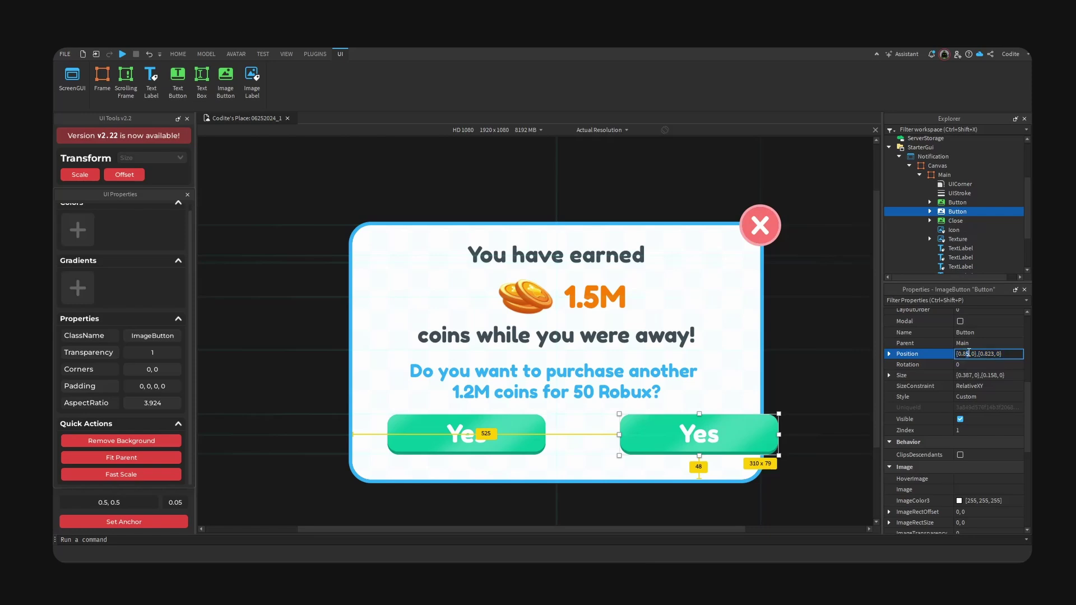
key("BackSpace")
key("BackSpace")
type("72")
left_click(871, 353)
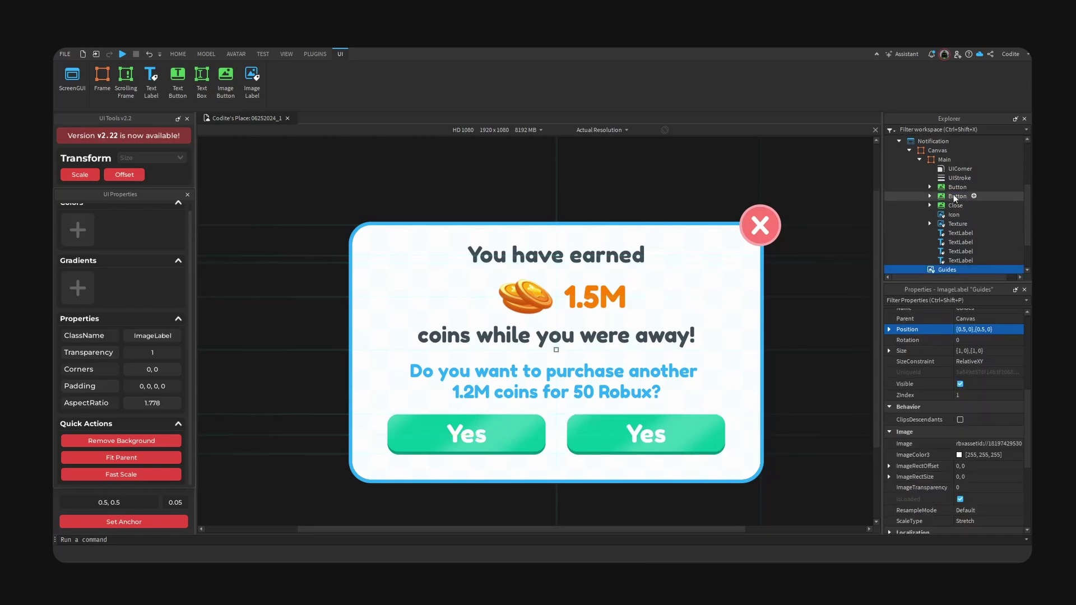
Change the duplicated button's label text to Close and resize the label to 122 by 53 px
left_click(956, 190)
left_click(956, 195)
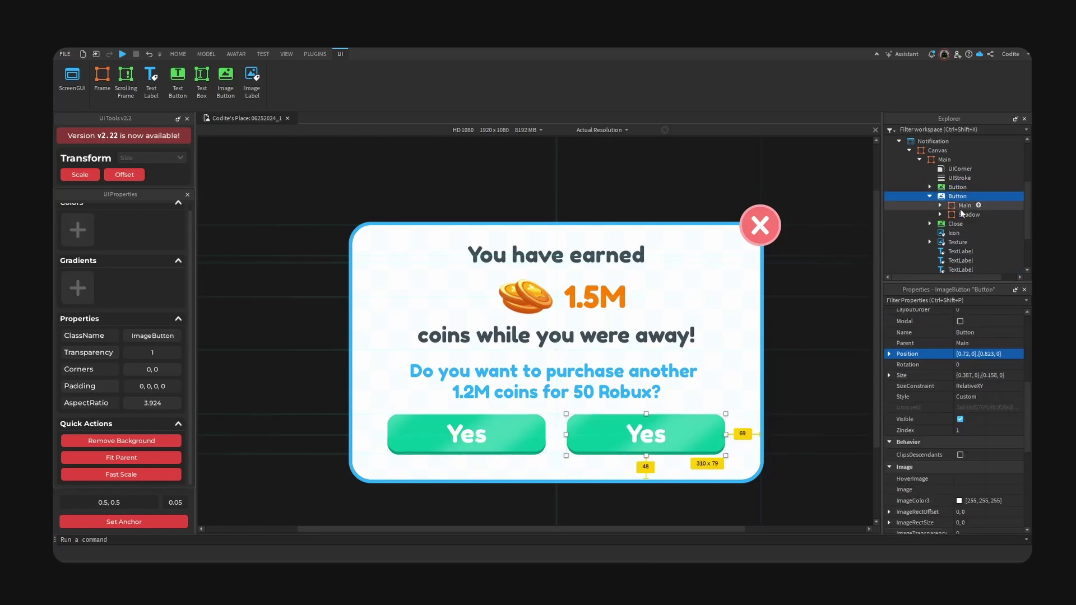
left_click(959, 210)
left_click(940, 205)
left_click(978, 233)
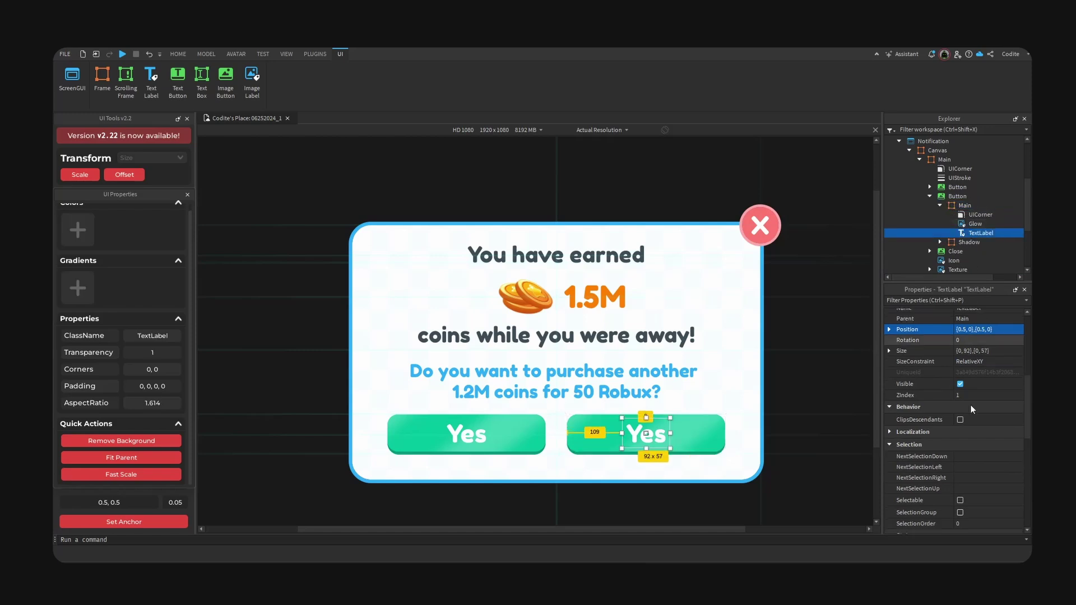
scroll(980, 466, "down", 1)
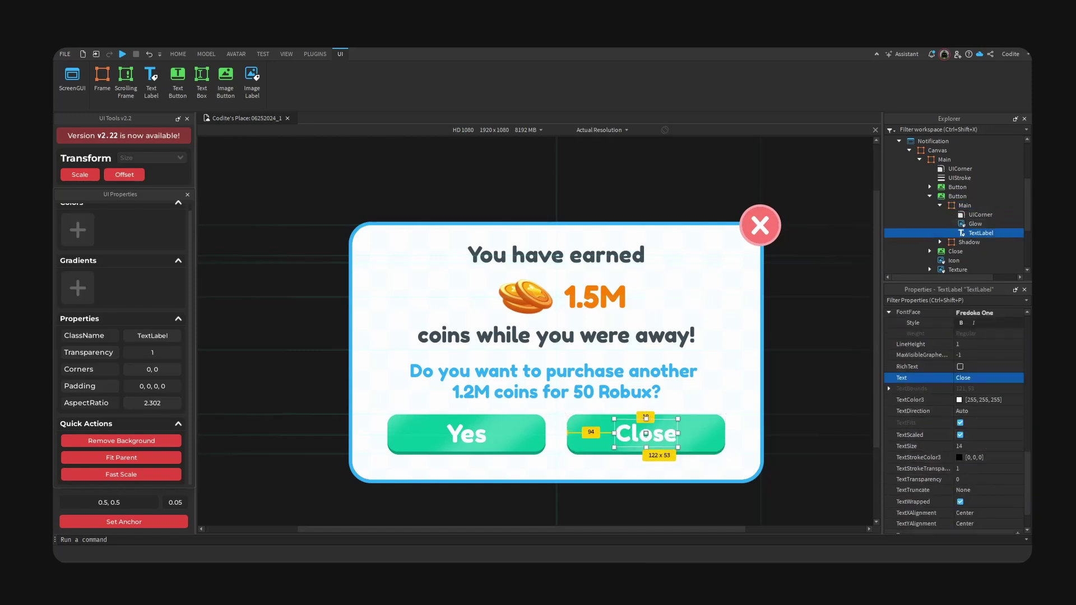
Take the red hex value from the Photoshop color picker and set the Close-labelled button's Main frame background to #f67366
left_click(959, 400)
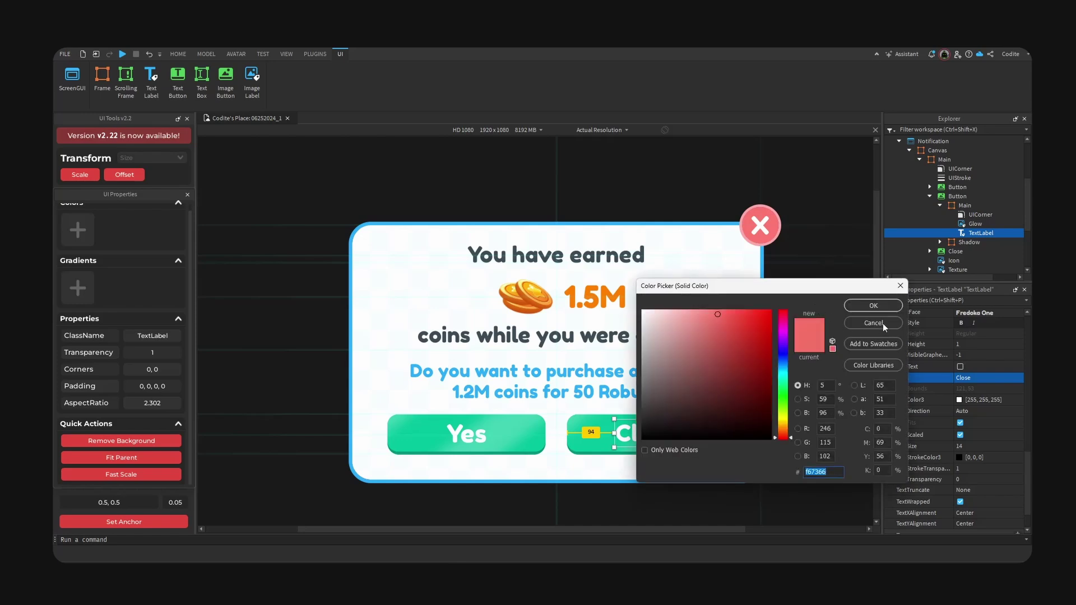
left_click(883, 323)
left_click(976, 206)
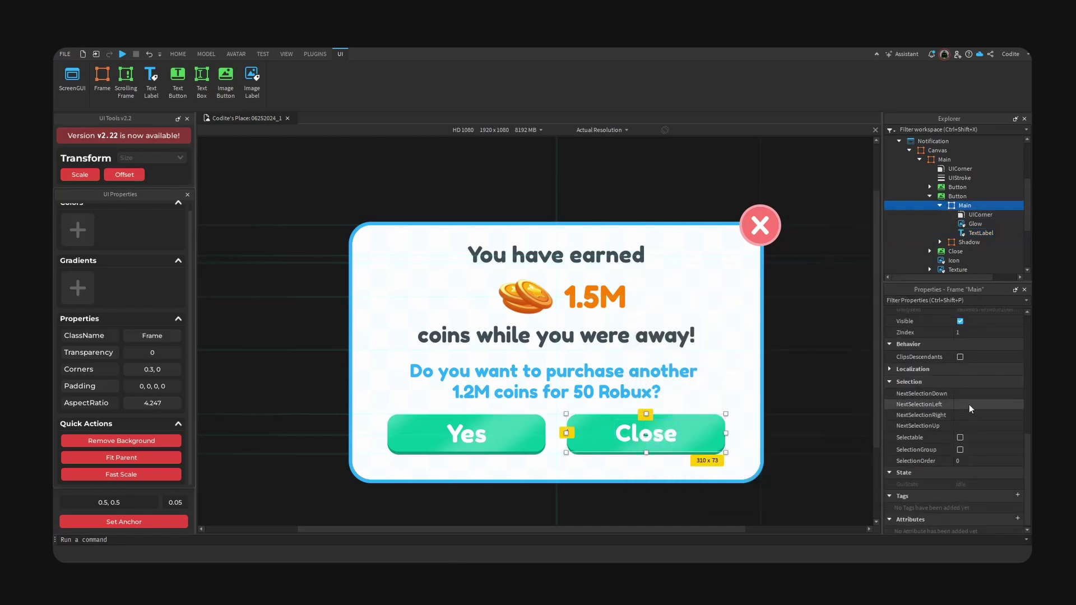
scroll(967, 403, "up", 6)
left_click(959, 379)
left_click_drag(628, 380, 601, 380)
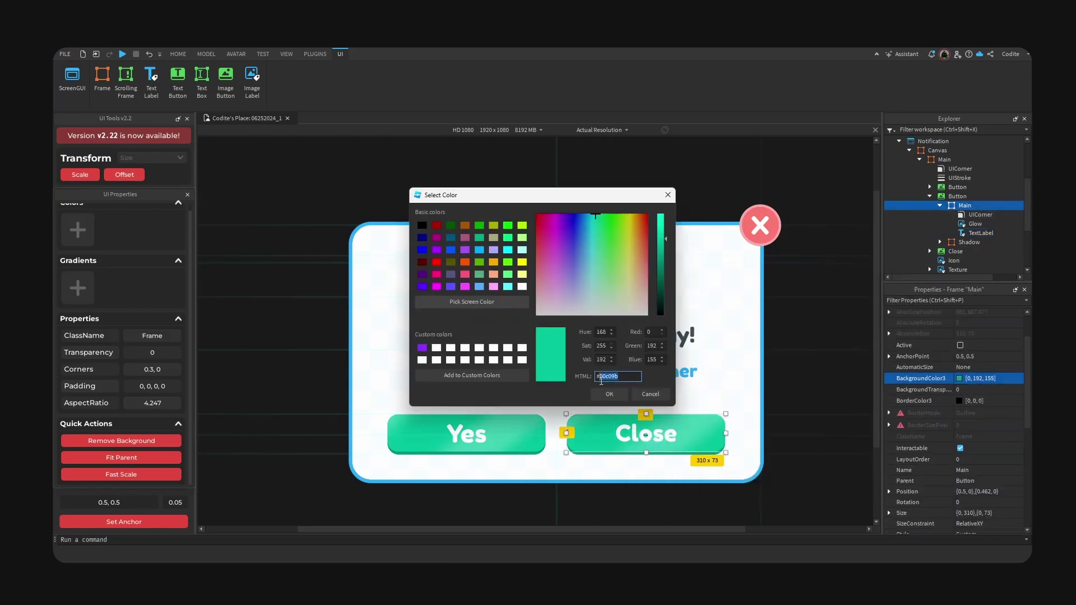
type("f67366")
left_click(609, 394)
Set the background of the red button's Shadow frame to a darker shade of #f67366, RGB 204, 95, 85
left_click(964, 242)
left_click(971, 379)
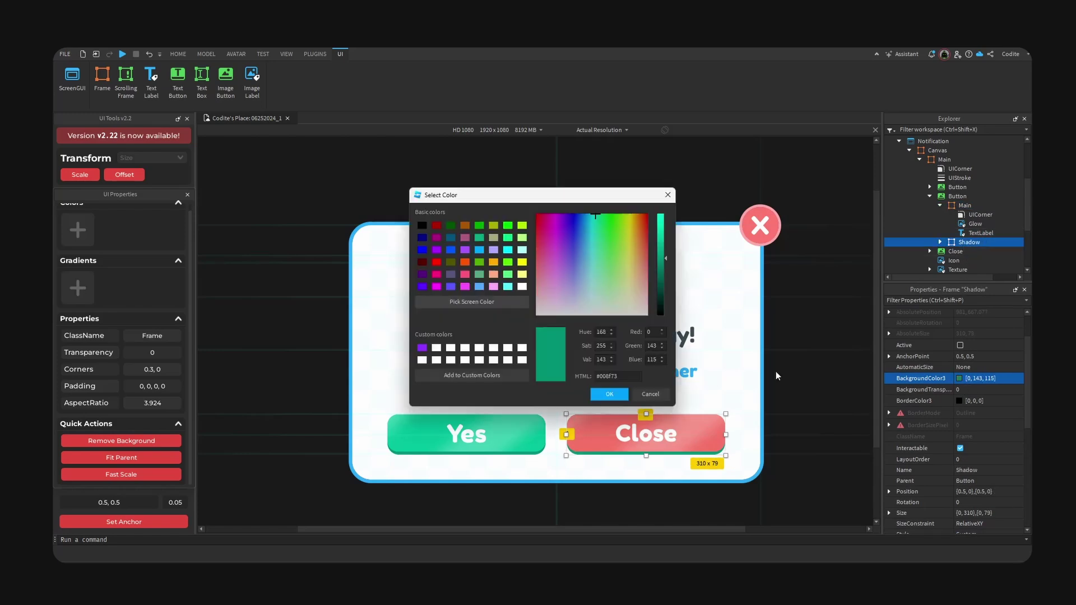
triple_click(602, 381)
type("#f67366")
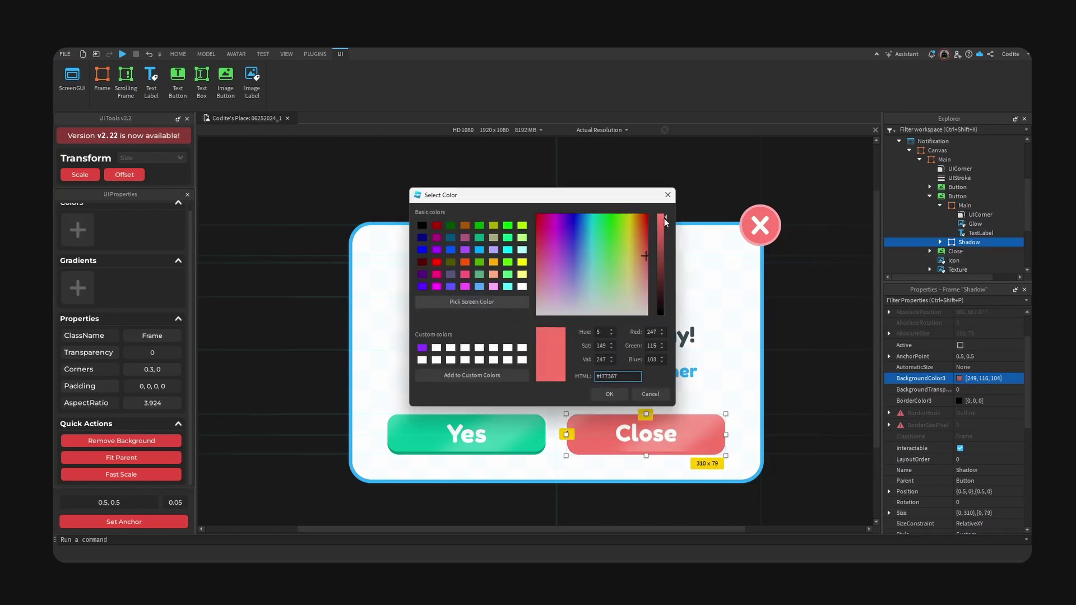
left_click_drag(664, 219, 665, 235)
left_click(611, 395)
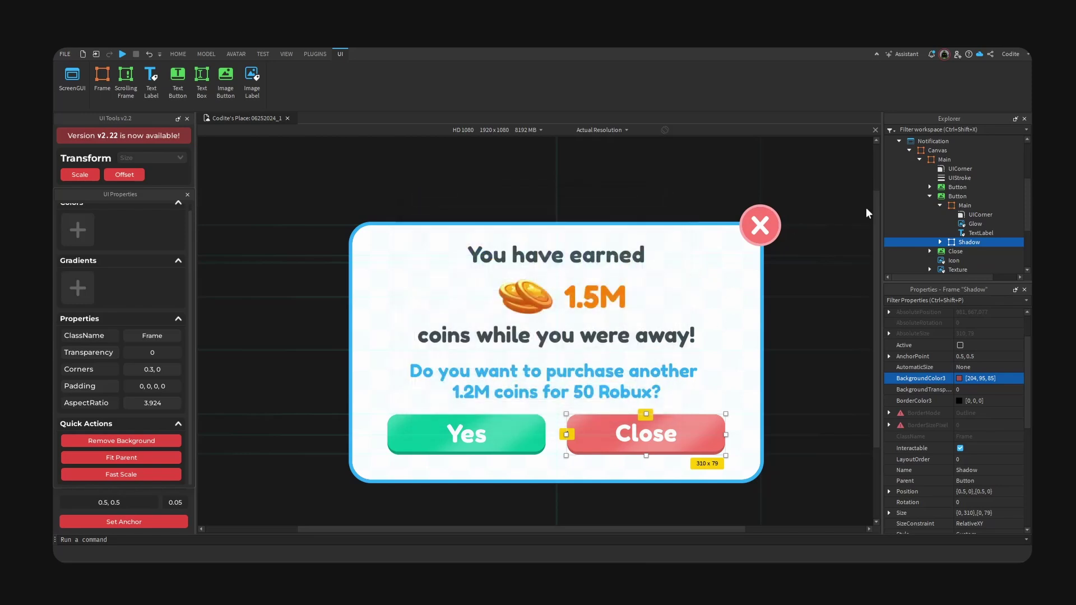
Collapse the duplicated button in the hierarchy and hide the Guides image
left_click(931, 197)
left_click(953, 270)
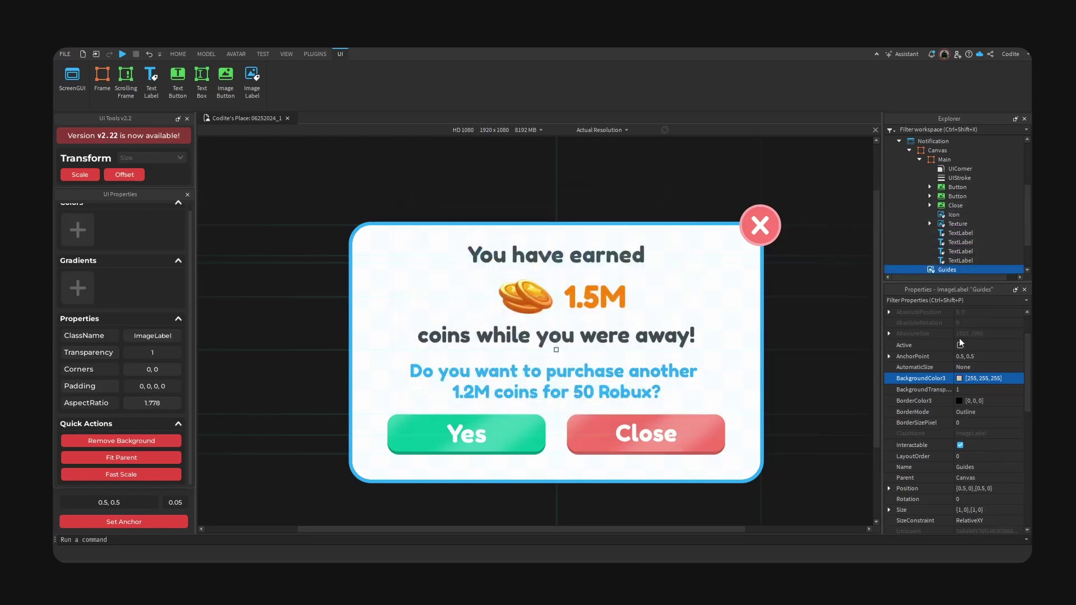
scroll(959, 338, "down", 4)
left_click(960, 408)
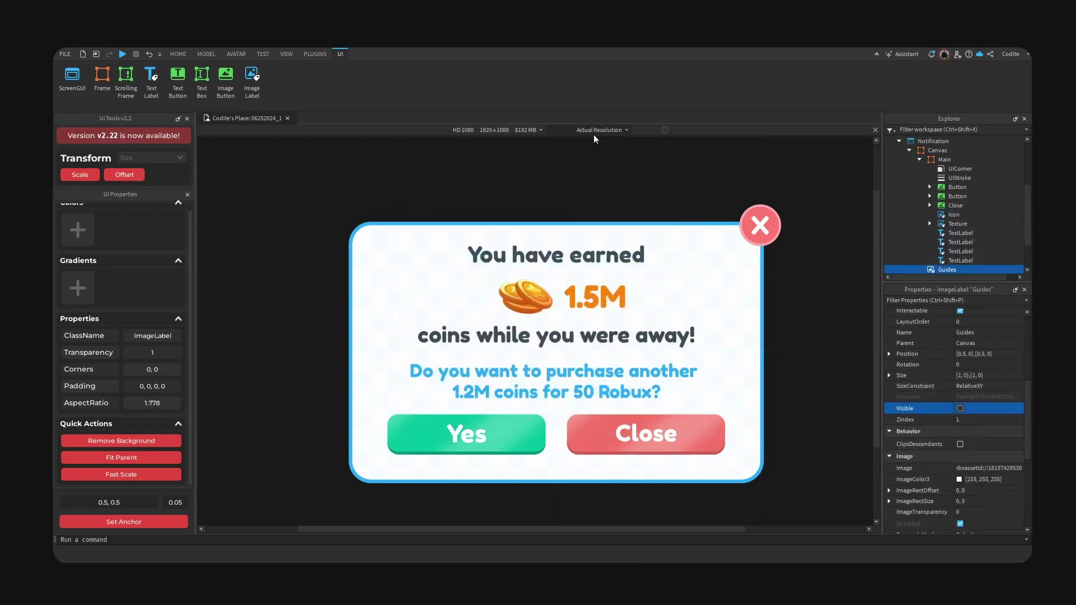
Preview the finished popup on the emulated iPhone 5 with the view scaled to Fit to Window
left_click(602, 130)
left_click(590, 154)
left_click(755, 235)
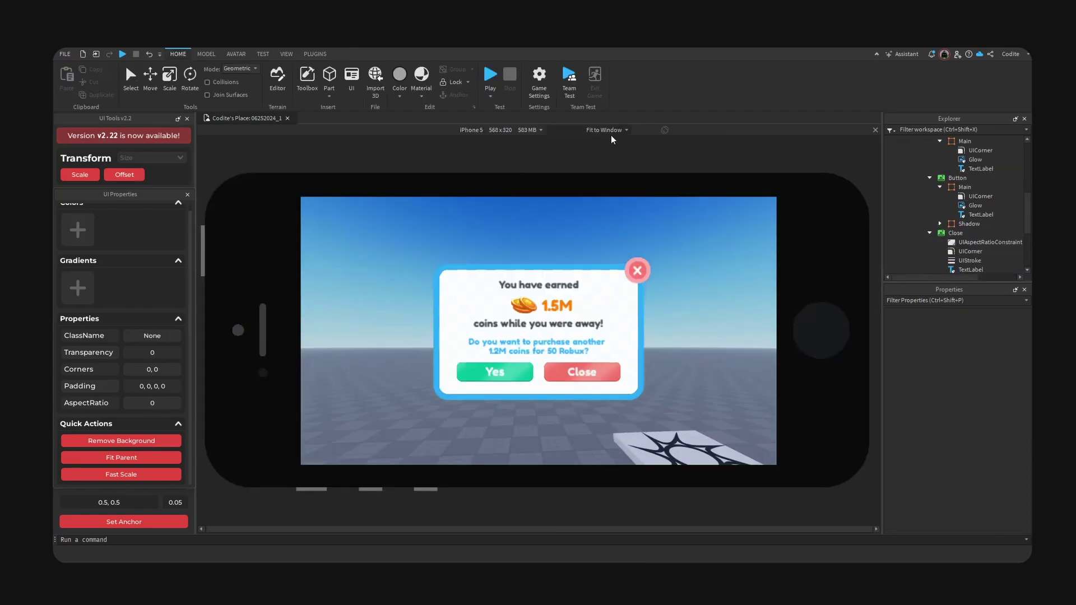
Preview the popup on the emulated iPad Pro 3rd Generation at Actual Resolution
left_click(607, 131)
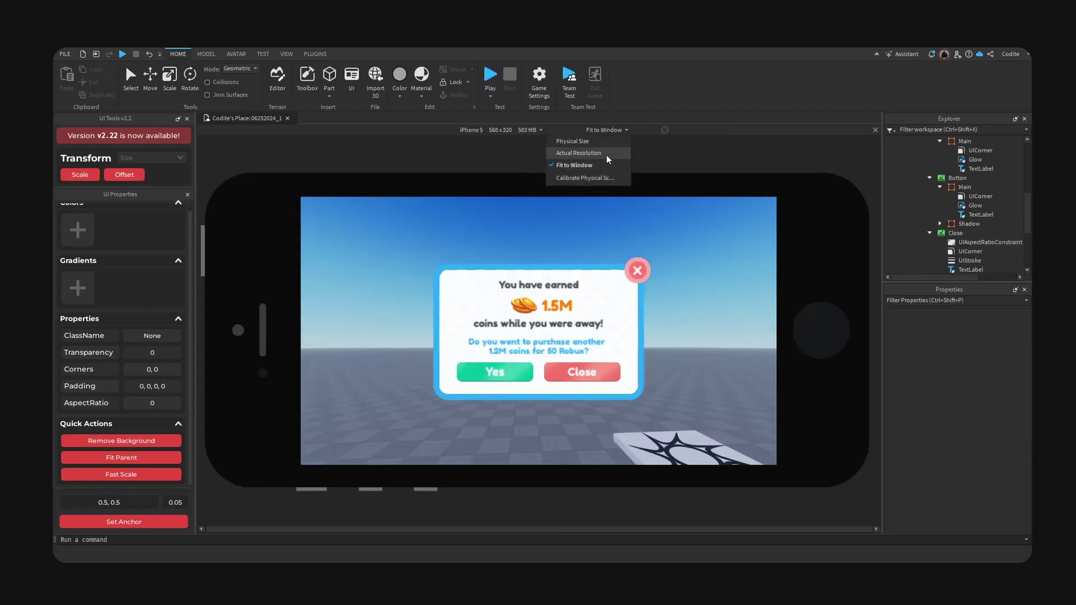
left_click(607, 155)
left_click(502, 130)
left_click(486, 385)
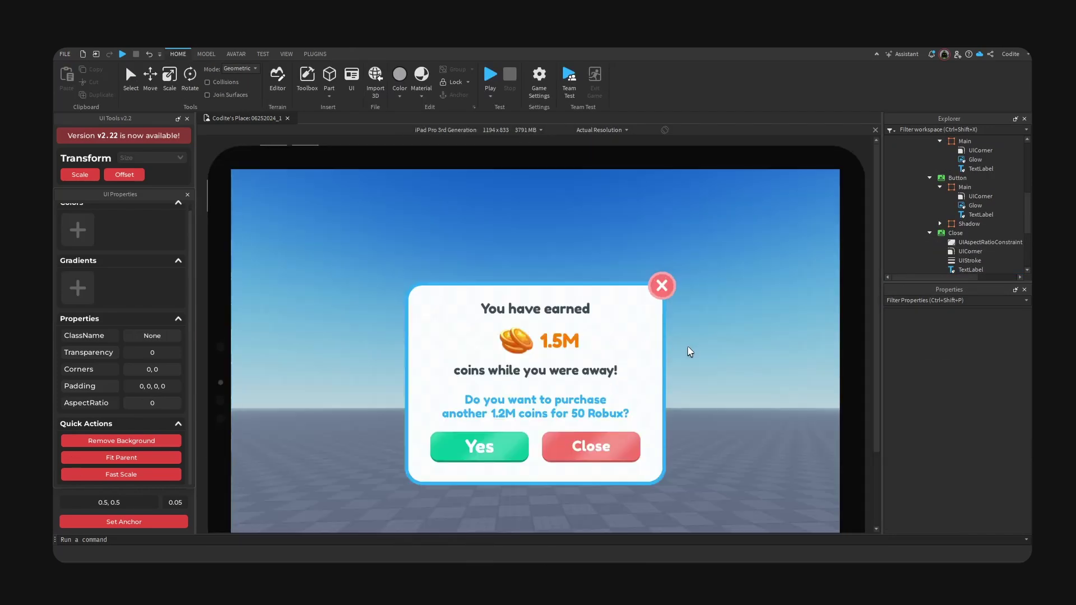
Check the popup's layout on the emulated Samsung Tab A (2019, 10.1) and on the iPhone 6
scroll(717, 347, "down", 2)
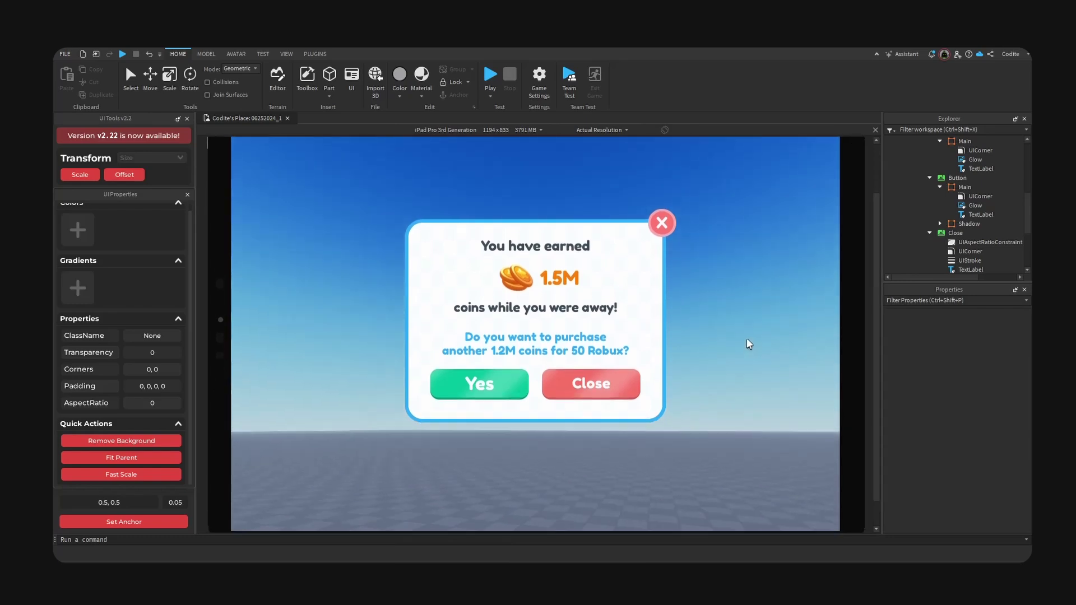
right_click_drag(749, 344, 750, 344)
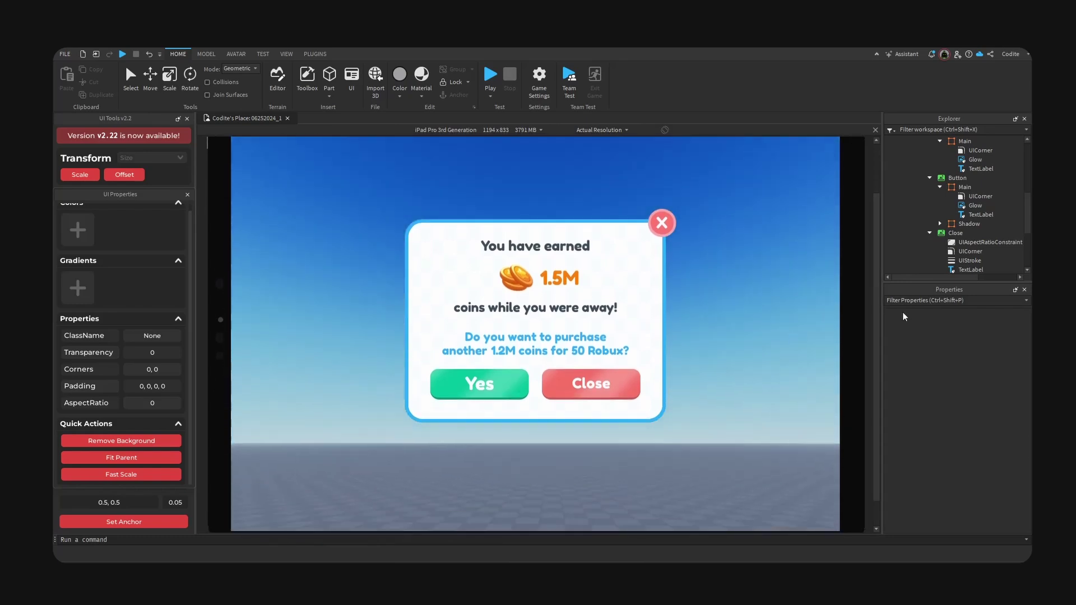
left_click(448, 130)
left_click(470, 417)
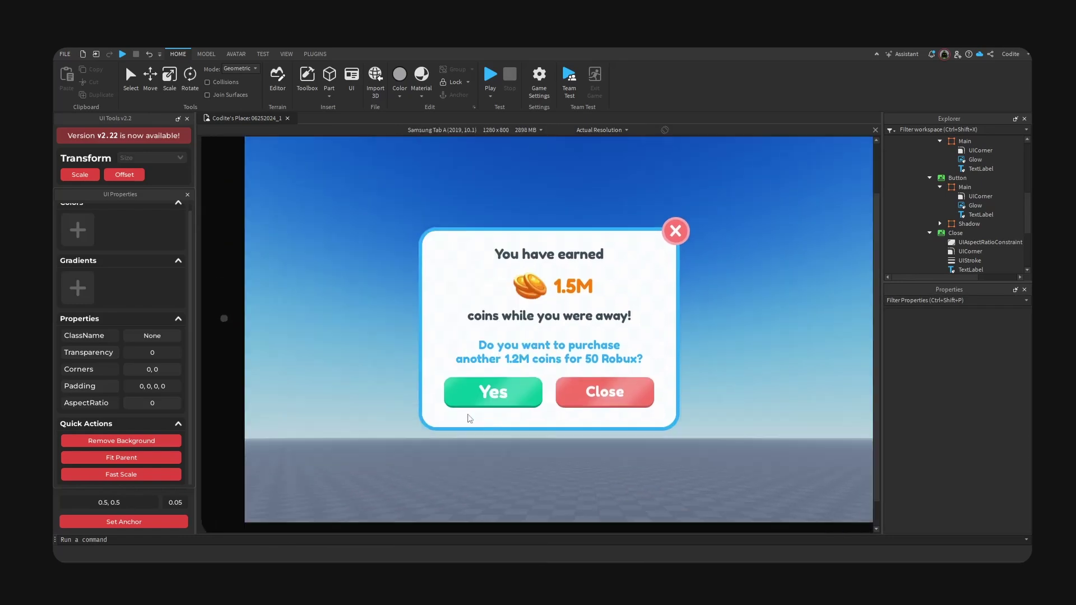
left_click(505, 131)
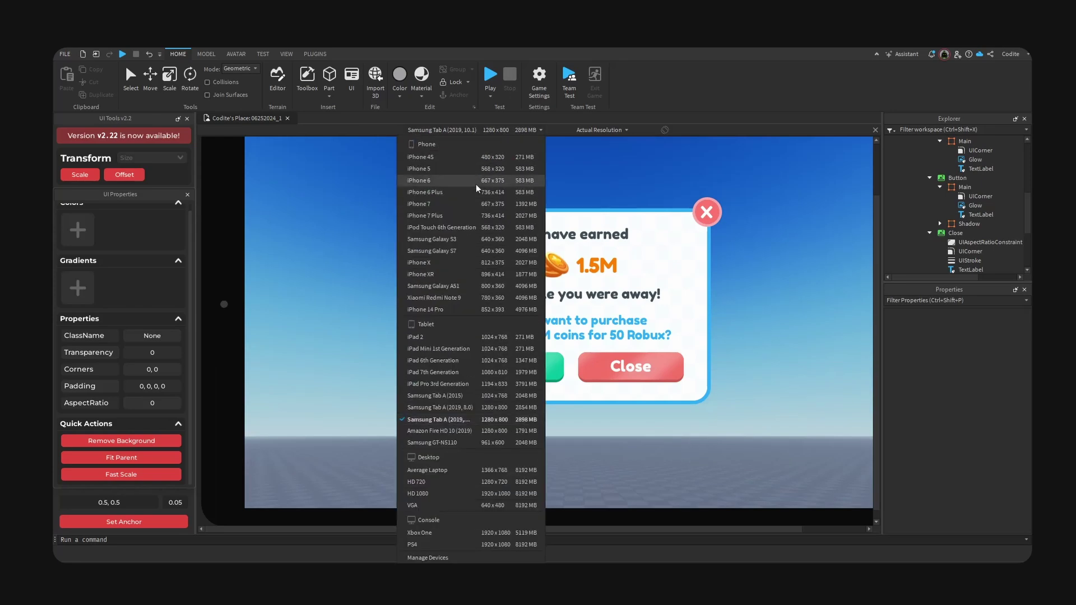
left_click(476, 184)
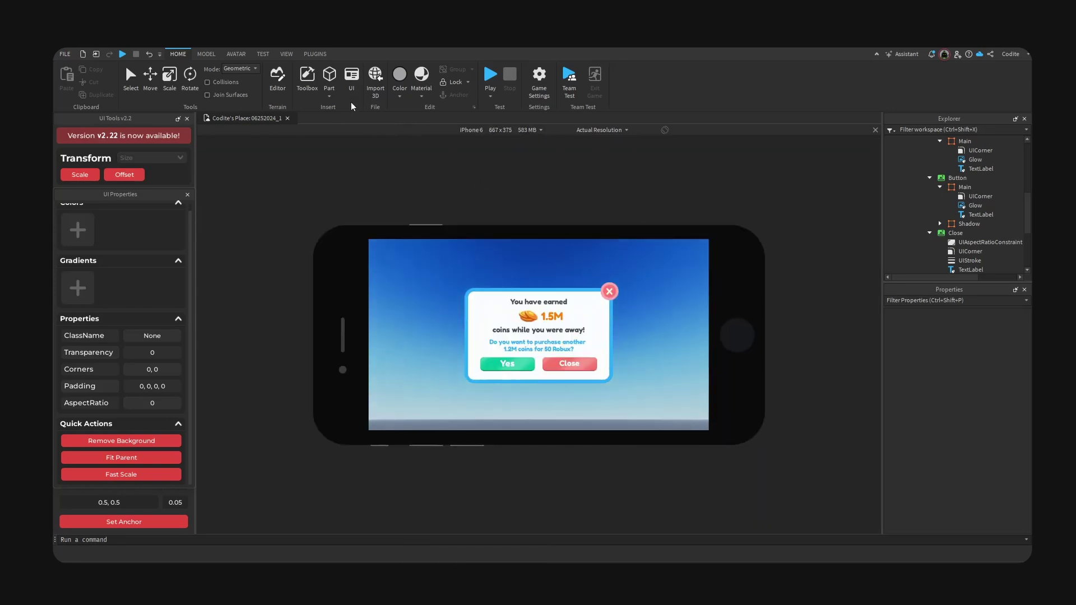